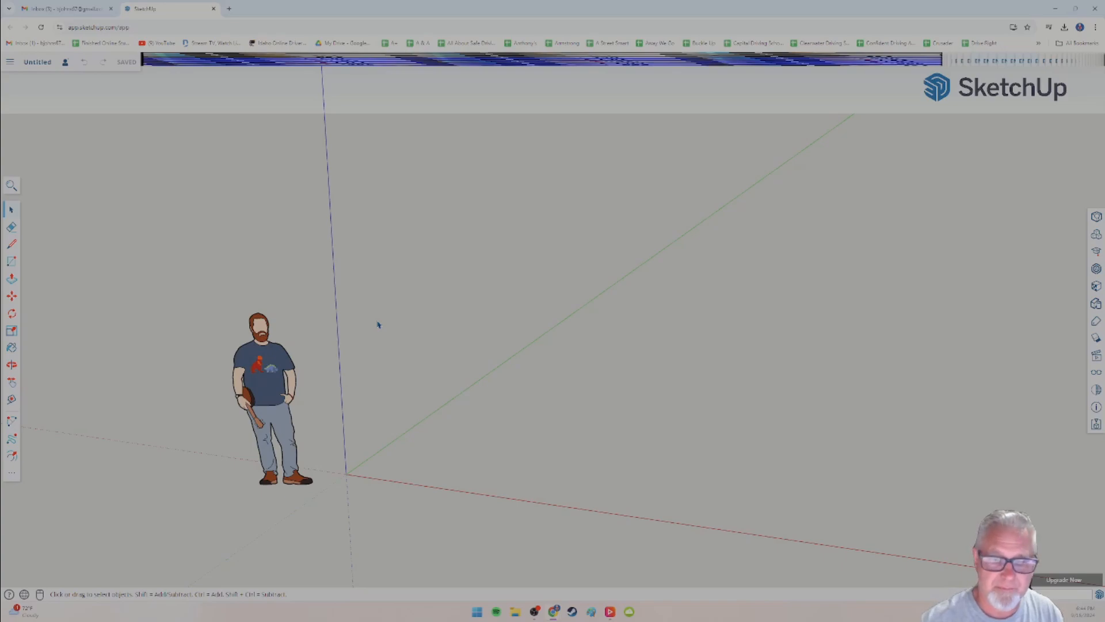
# Examine the default scale figure and the drawing axes from different distances and viewing angles.
pyautogui.scroll(-2, 355, 384)
pyautogui.moveTo(259, 435); pyautogui.dragTo(386, 393, button='middle')
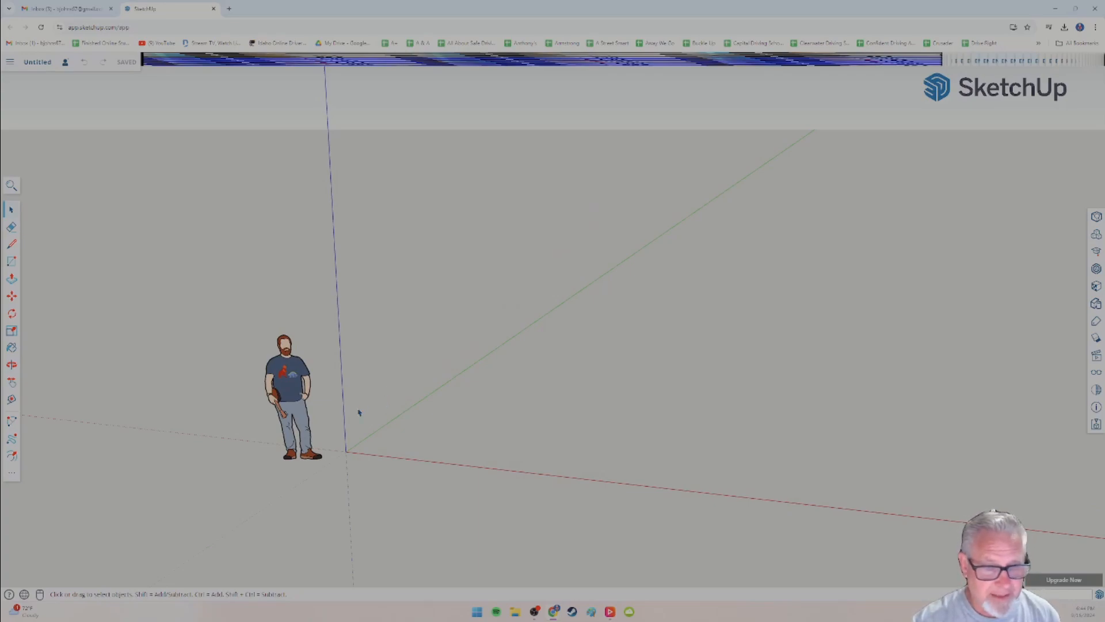
pyautogui.moveTo(358, 413)
pyautogui.mouseDown(button='middle')
pyautogui.moveTo(432, 403)
pyautogui.moveTo(362, 412)
pyautogui.mouseUp(button='middle')
pyautogui.scroll(-2, 363, 410)
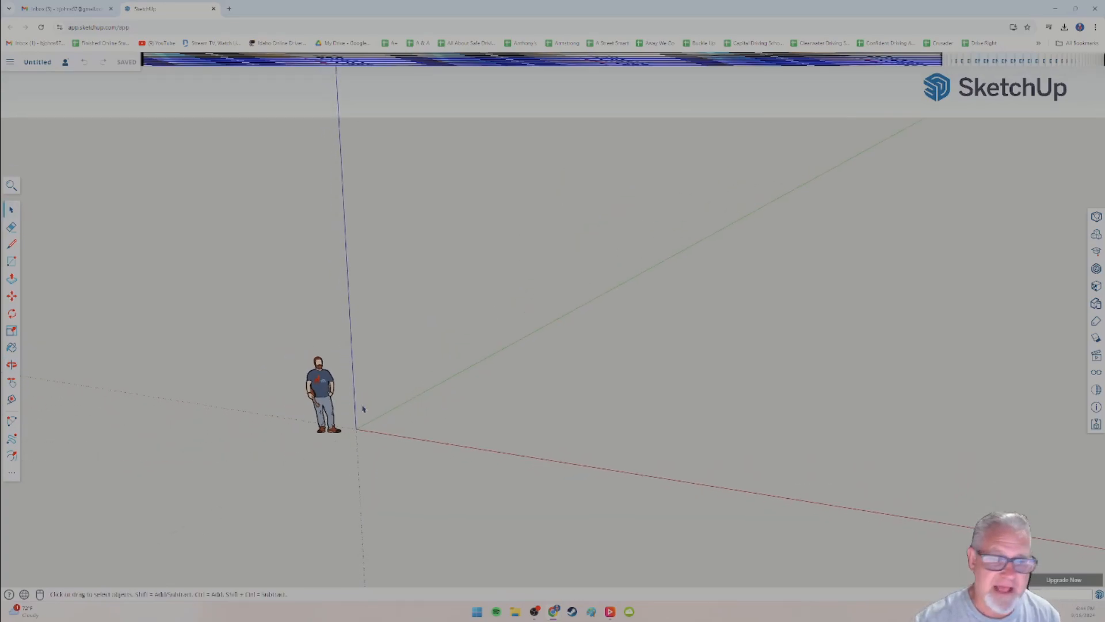
pyautogui.scroll(3, 388, 402)
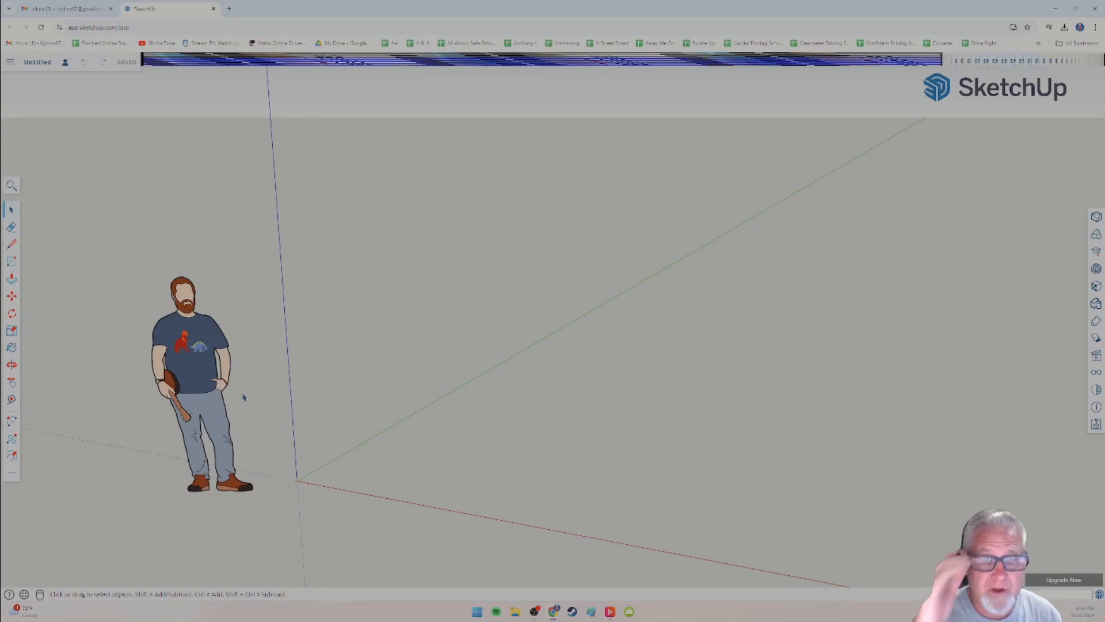
pyautogui.scroll(-3, 311, 377)
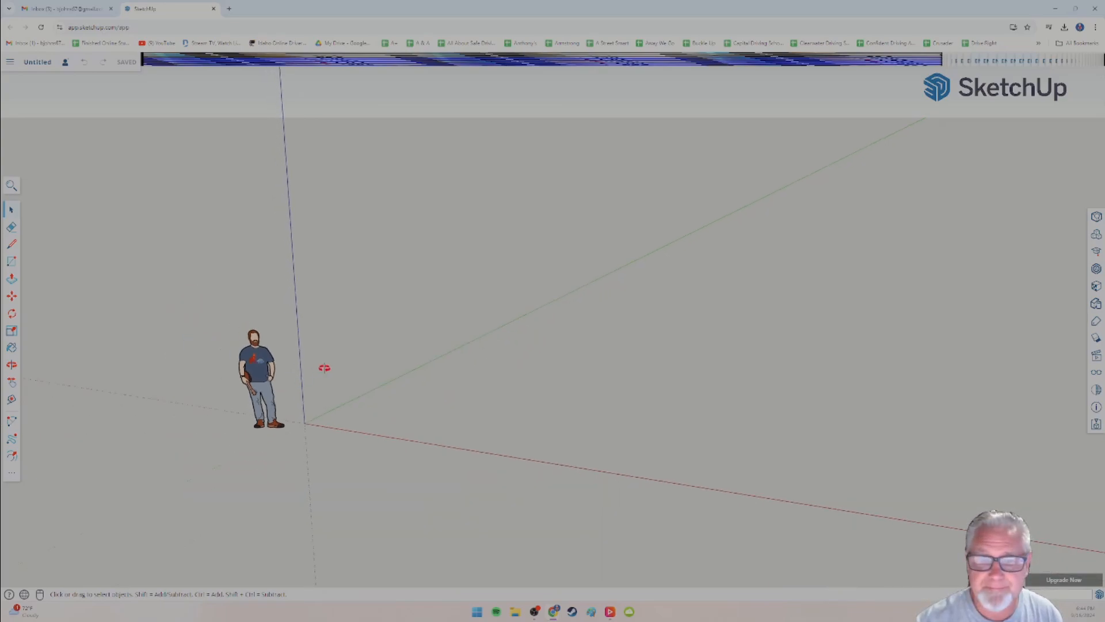
pyautogui.moveTo(324, 368); pyautogui.dragTo(356, 317, button='middle')
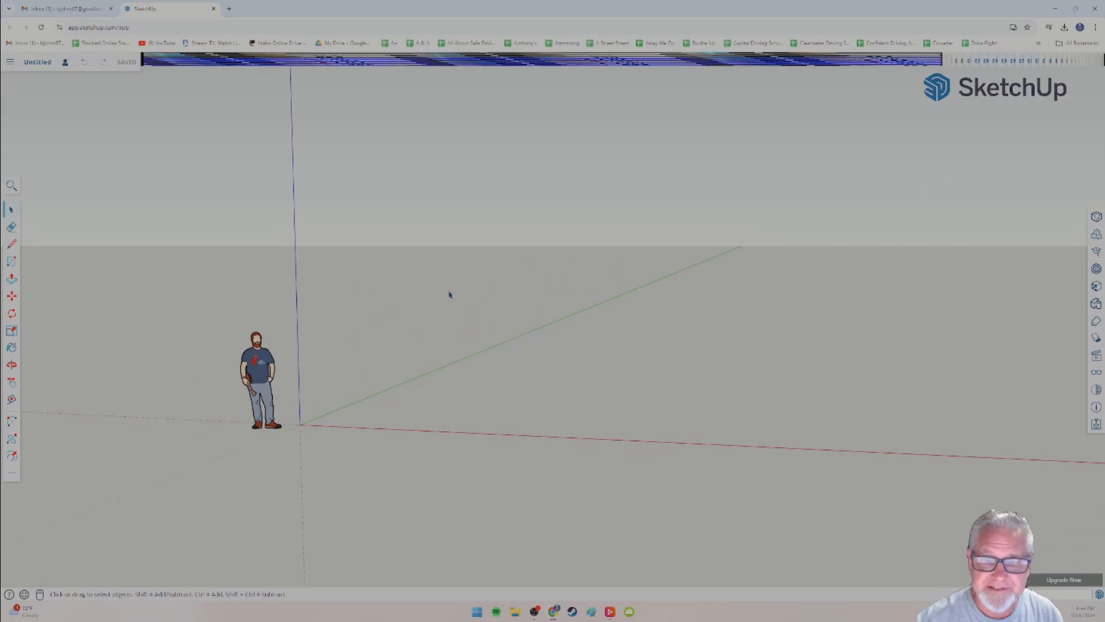
pyautogui.moveTo(397, 285); pyautogui.dragTo(346, 326, button='middle')
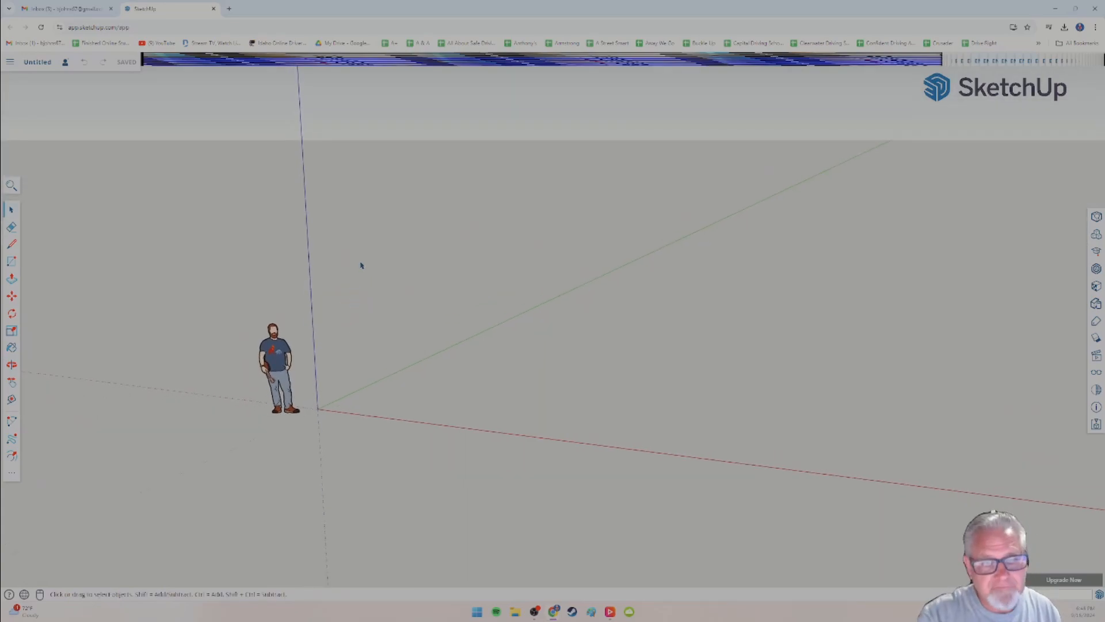
pyautogui.scroll(2, 293, 390)
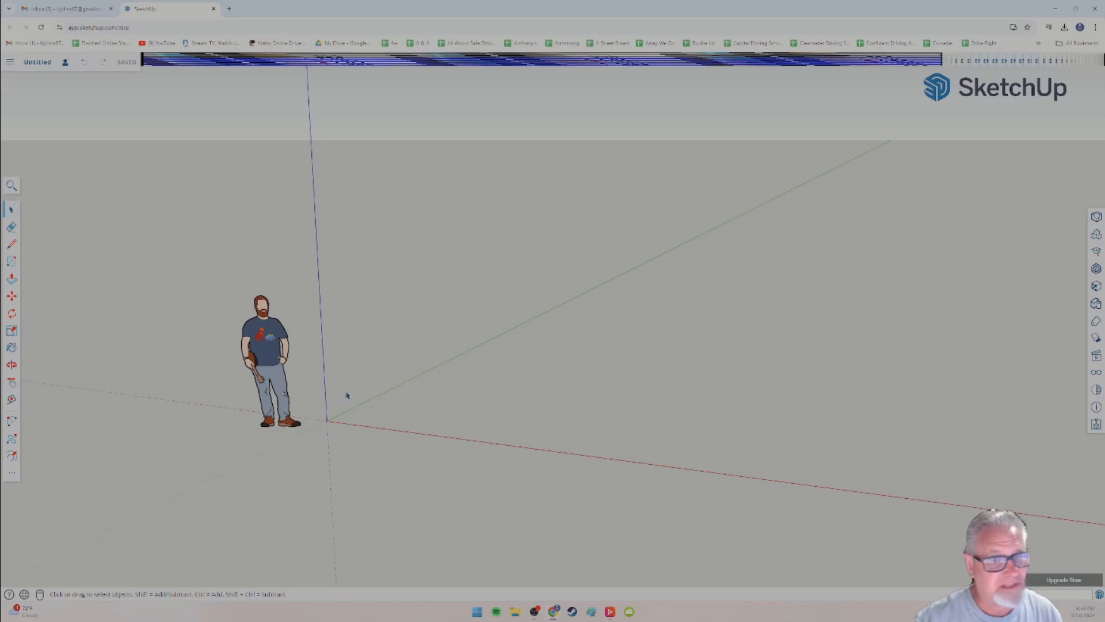
# Delete the default scale figure standing beside the origin.
pyautogui.scroll(-2, 346, 396)
pyautogui.click(289, 367)
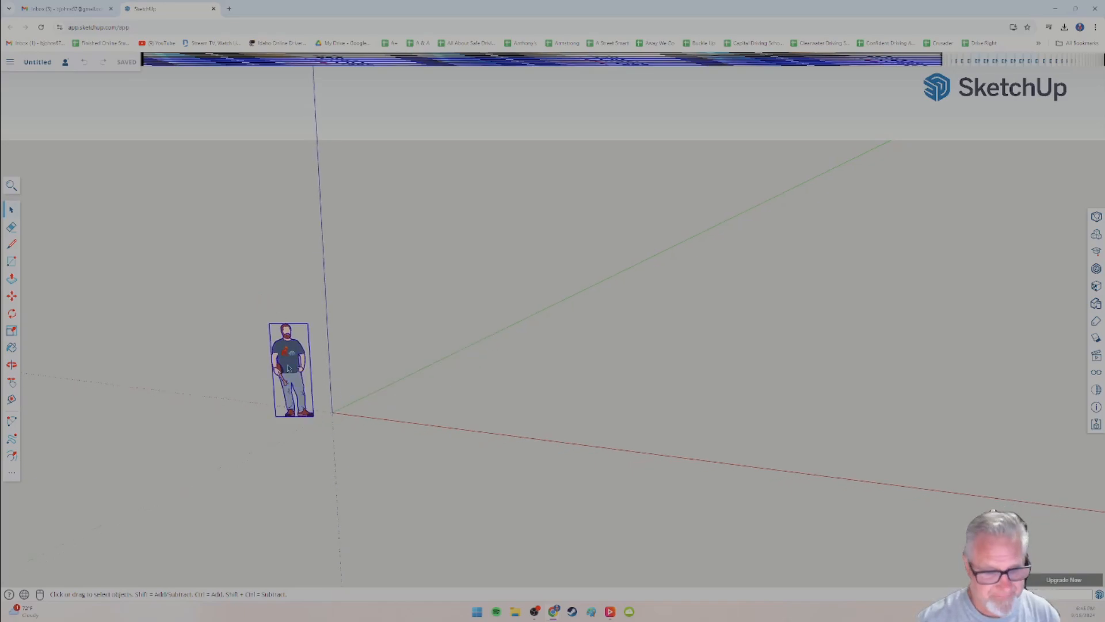
pyautogui.press('Delete')
# Draw a long rectangle on the ground plane with one corner at the origin and one edge along the red axis.
pyautogui.keyDown('shift'); pyautogui.moveTo(294, 370); pyautogui.dragTo(354, 374, button='middle'); pyautogui.keyUp('shift')
pyautogui.click(17, 266)
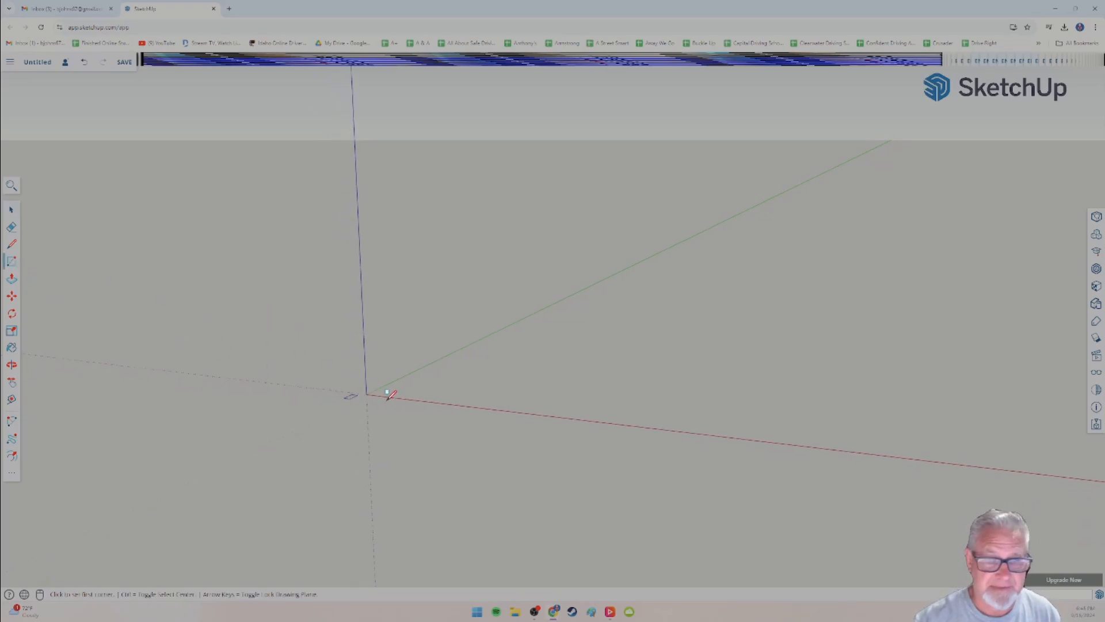
pyautogui.click(366, 394)
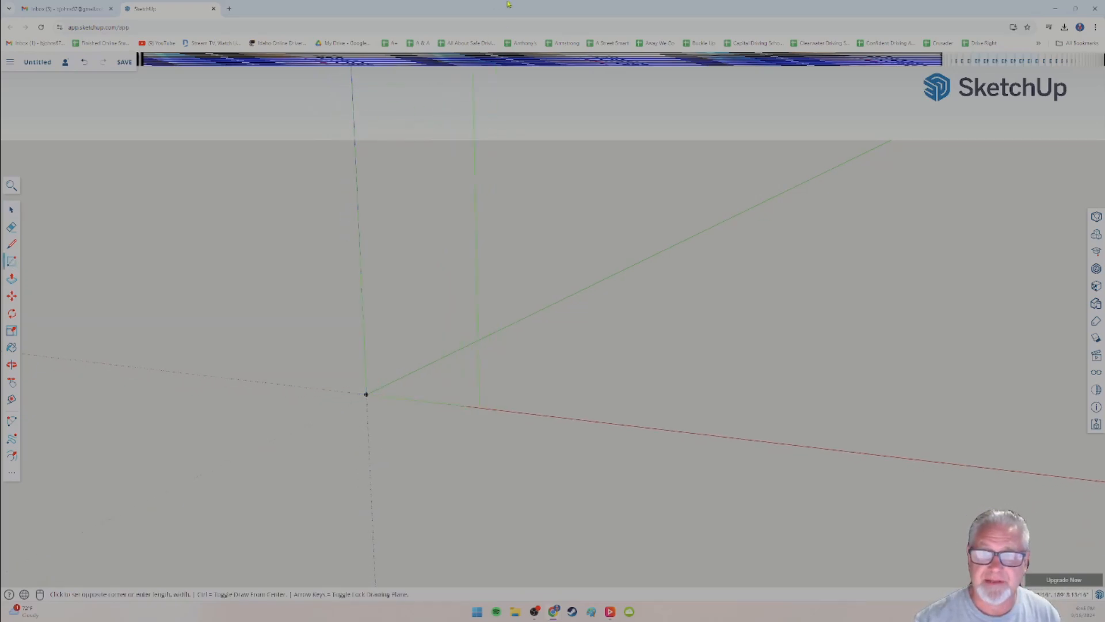
pyautogui.scroll(-5, 531, 201)
pyautogui.scroll(-3, 607, 155)
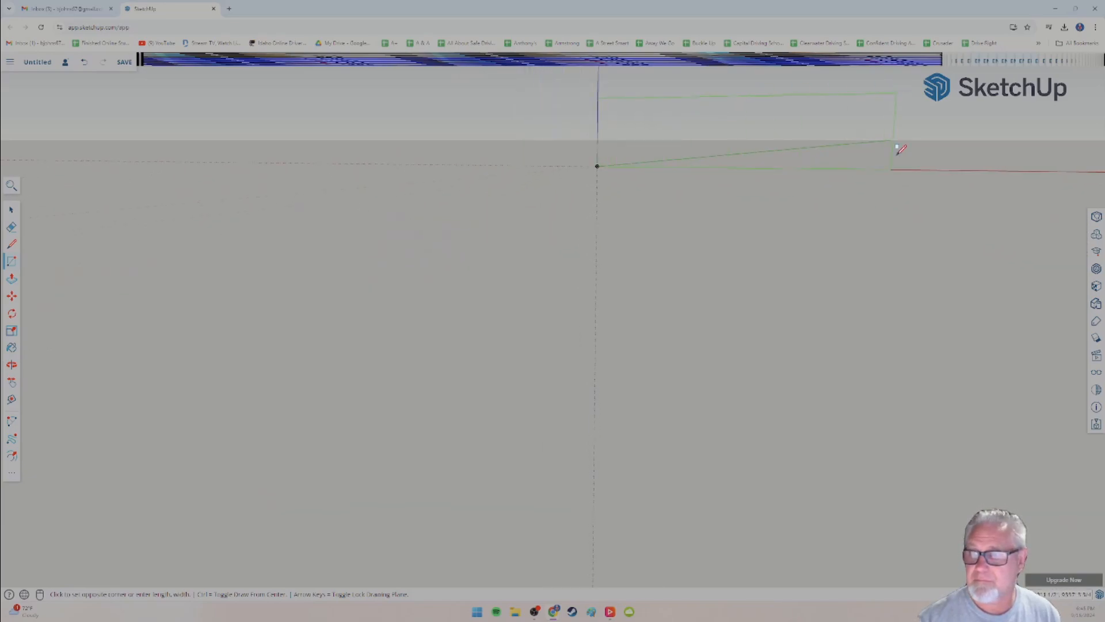
pyautogui.click(937, 461)
pyautogui.scroll(-1, 941, 471)
pyautogui.scroll(-2, 941, 472)
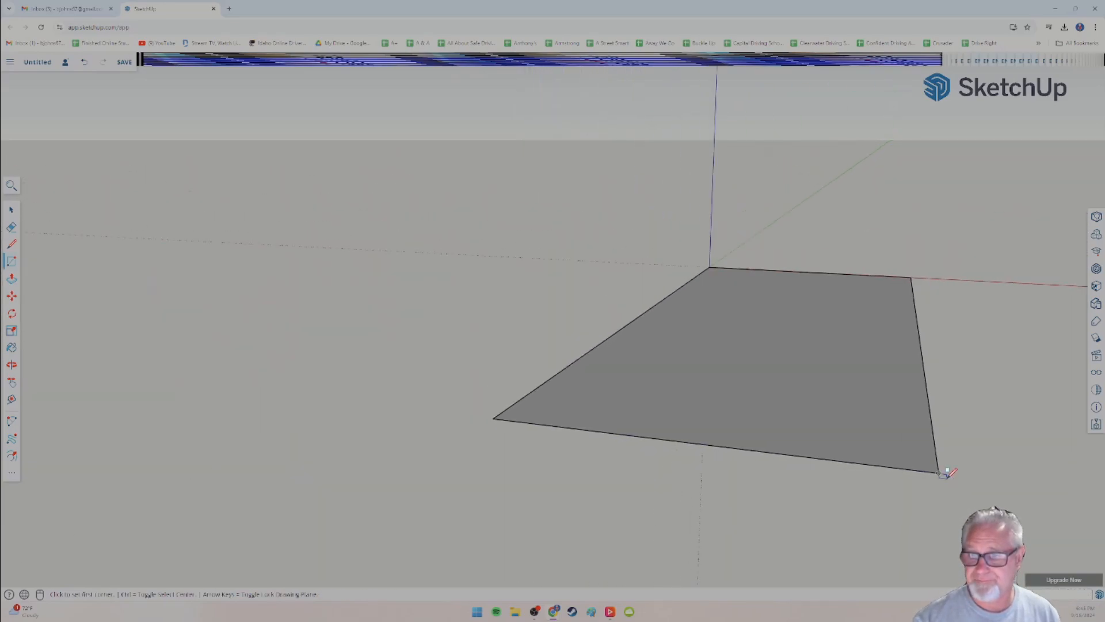
# Push/Pull the rectangle upward to turn it into a low box.
pyautogui.moveTo(290, 423); pyautogui.dragTo(567, 445, button='middle')
pyautogui.scroll(-3, 570, 444)
pyautogui.scroll(-3, 570, 440)
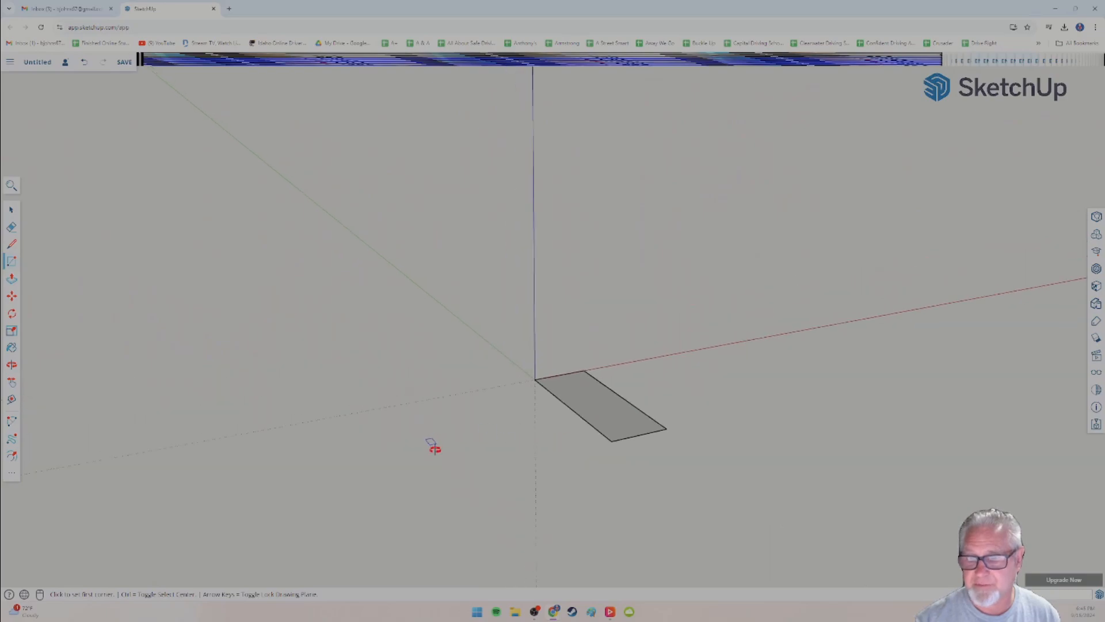
pyautogui.moveTo(432, 446); pyautogui.dragTo(484, 472, button='middle')
pyautogui.press('r')
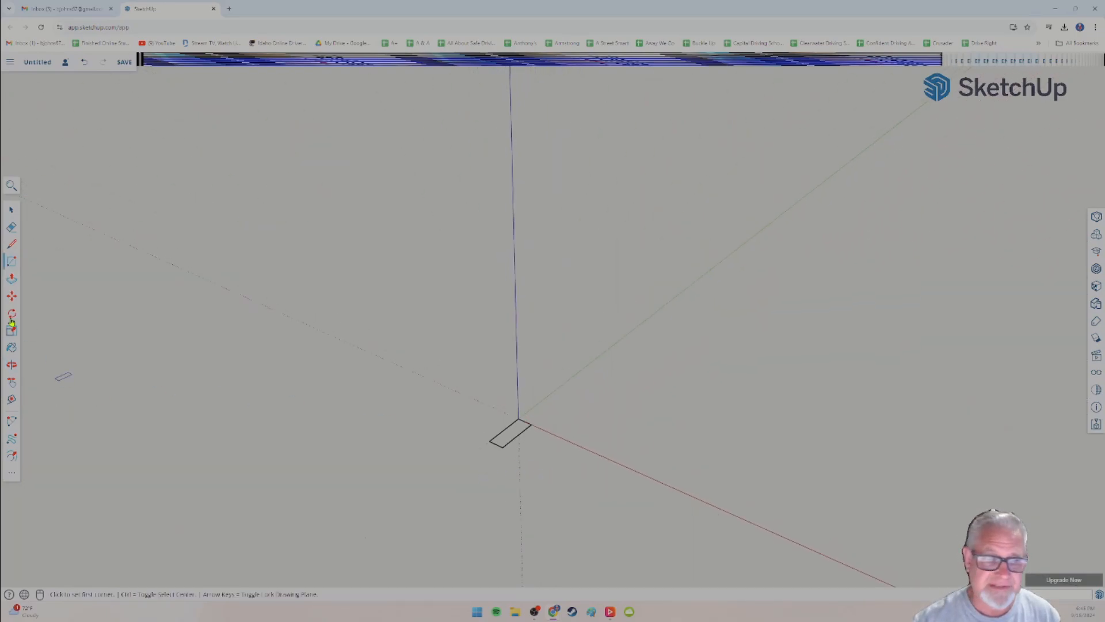
pyautogui.click(12, 279)
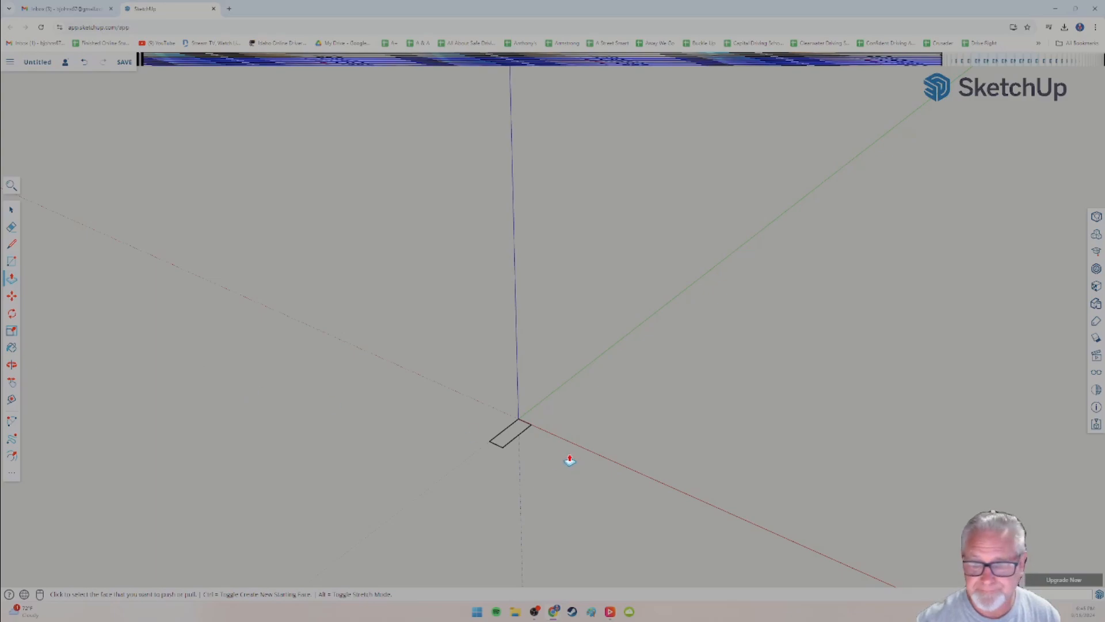
pyautogui.click(509, 433)
pyautogui.click(511, 431)
pyautogui.scroll(3, 542, 483)
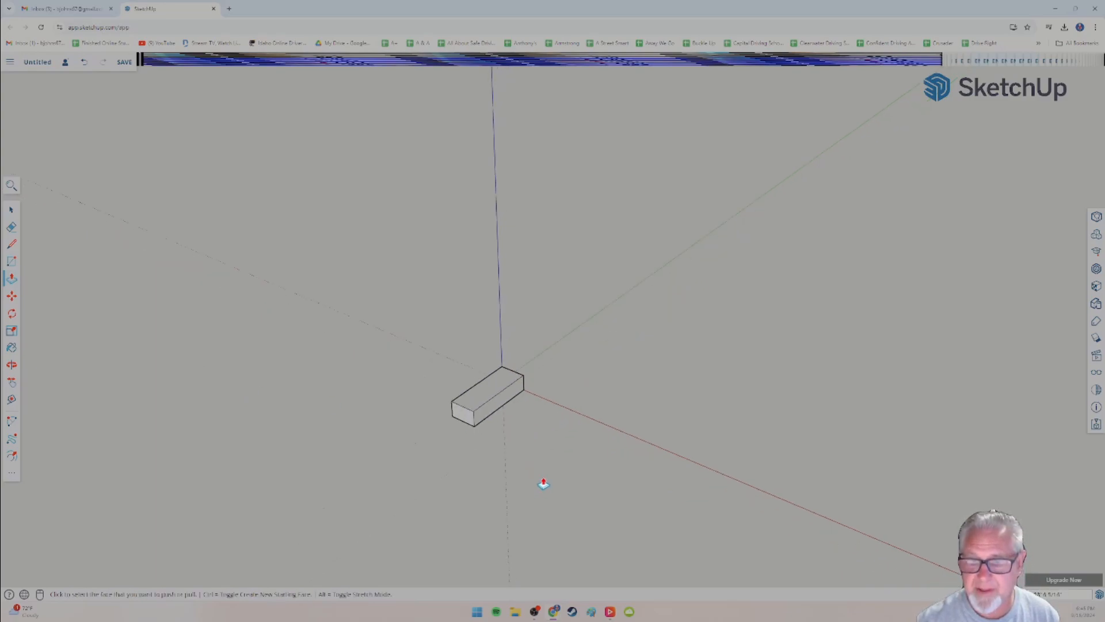
# Push/Pull the end face of the box farthest from the origin inward to shorten the box.
pyautogui.moveTo(543, 482); pyautogui.dragTo(454, 440, button='middle')
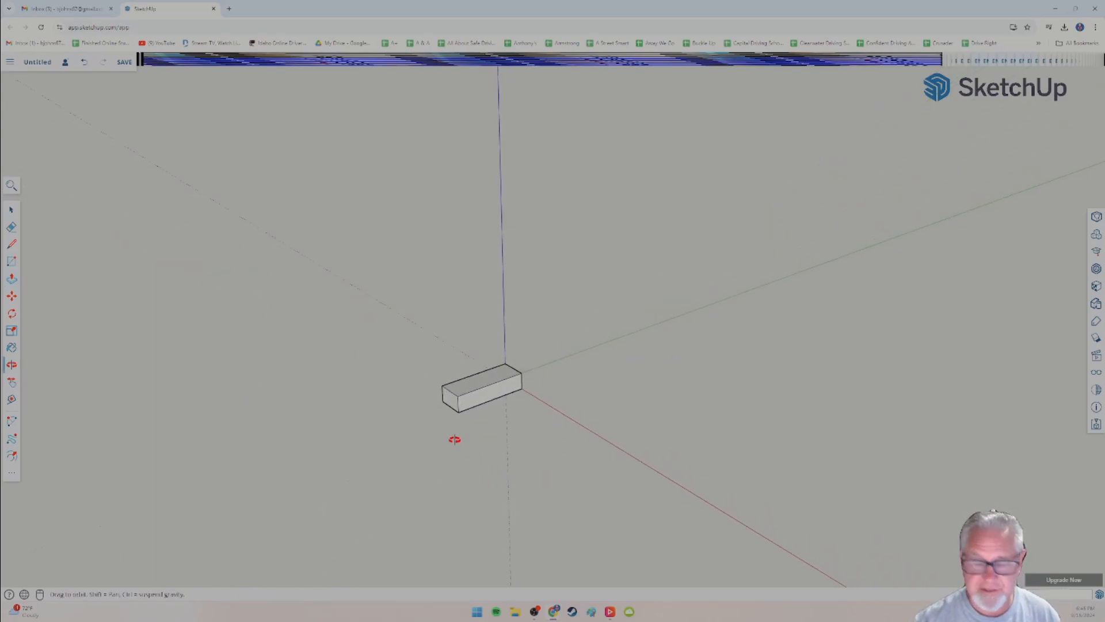
pyautogui.click(455, 401)
pyautogui.click(474, 394)
pyautogui.scroll(3, 518, 453)
pyautogui.scroll(-3, 483, 391)
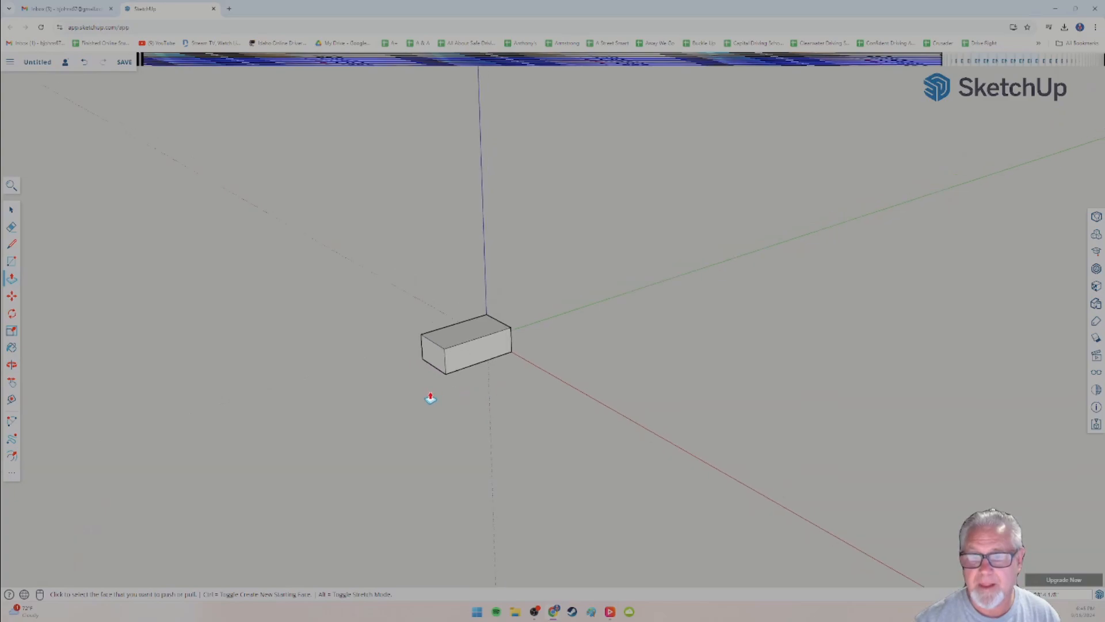
pyautogui.moveTo(343, 360); pyautogui.dragTo(318, 379, button='middle')
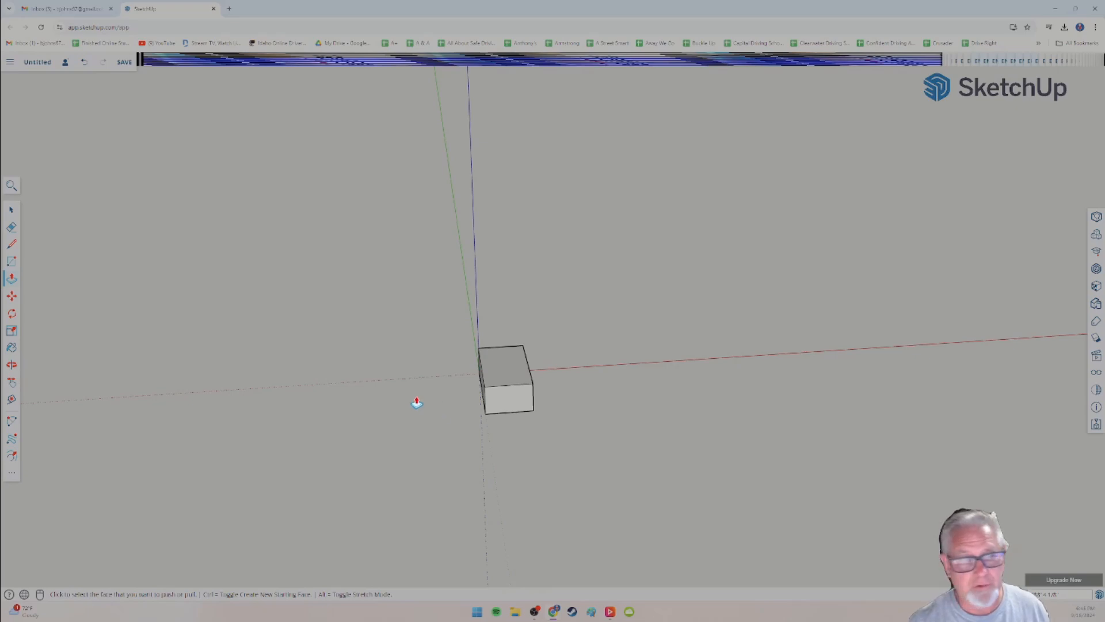
# Undo the box, the rectangle and the deletion of the scale figure.
pyautogui.hotkey('ctrl', 'z')
pyautogui.hotkey('ctrl', 'z')
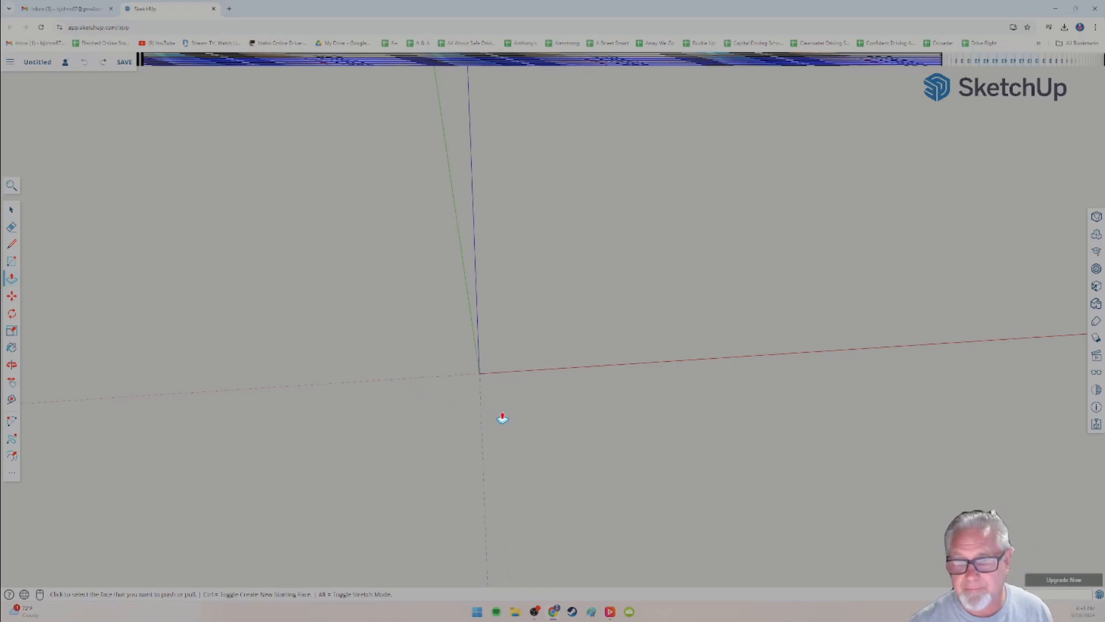
pyautogui.scroll(3, 489, 417)
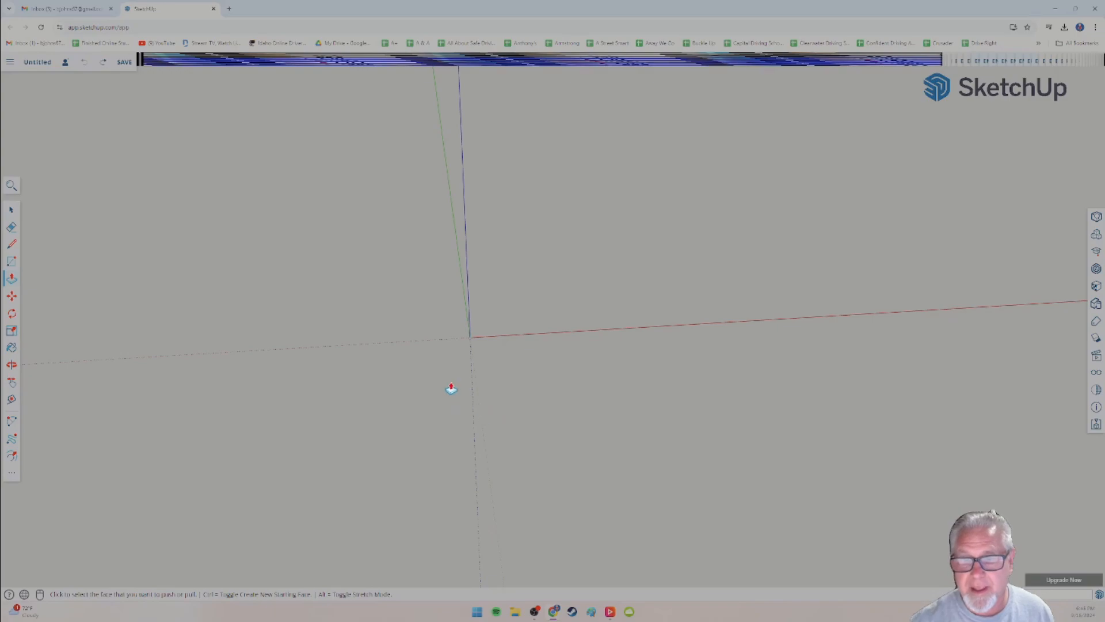
pyautogui.scroll(1, 478, 375)
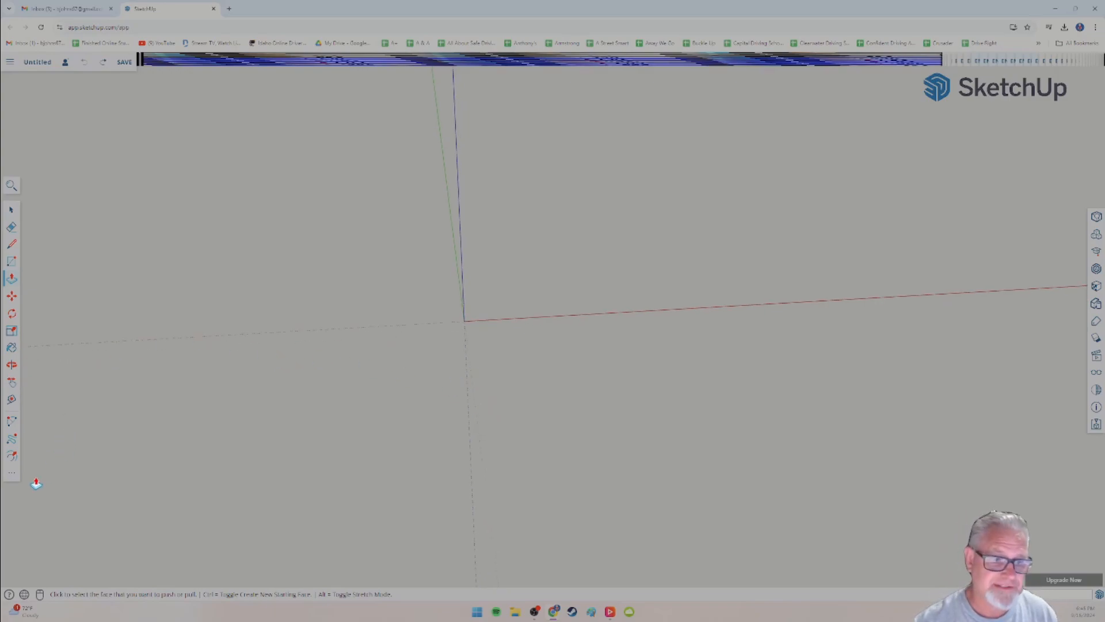
# Use Zoom Extents to find the restored scale figure and show it with the area around the origin.
pyautogui.click(10, 477)
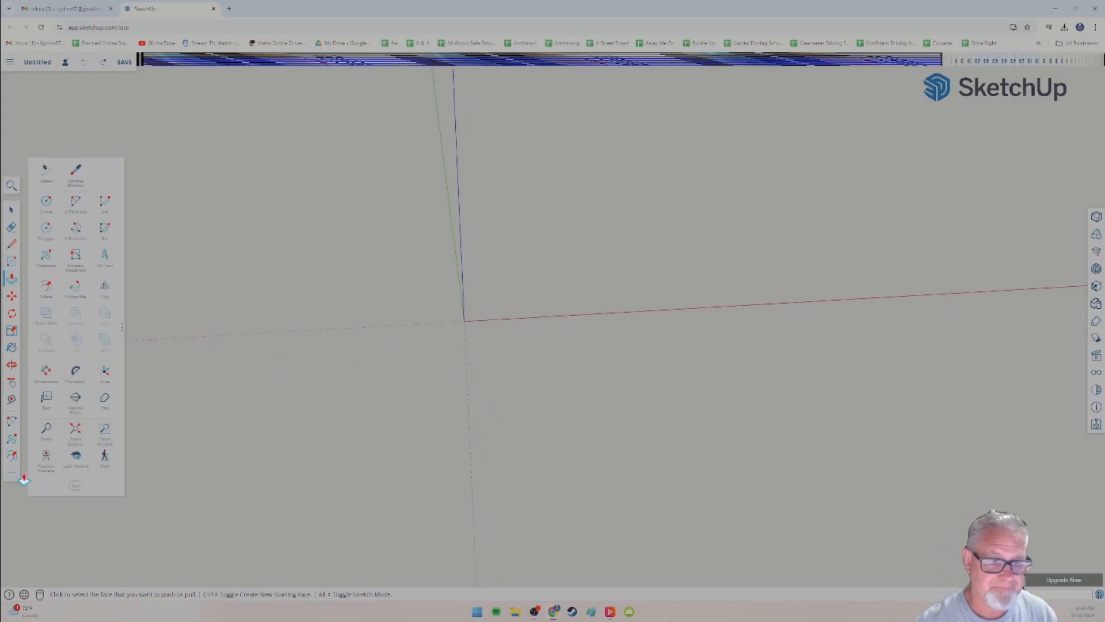
pyautogui.click(75, 430)
pyautogui.scroll(-3, 312, 445)
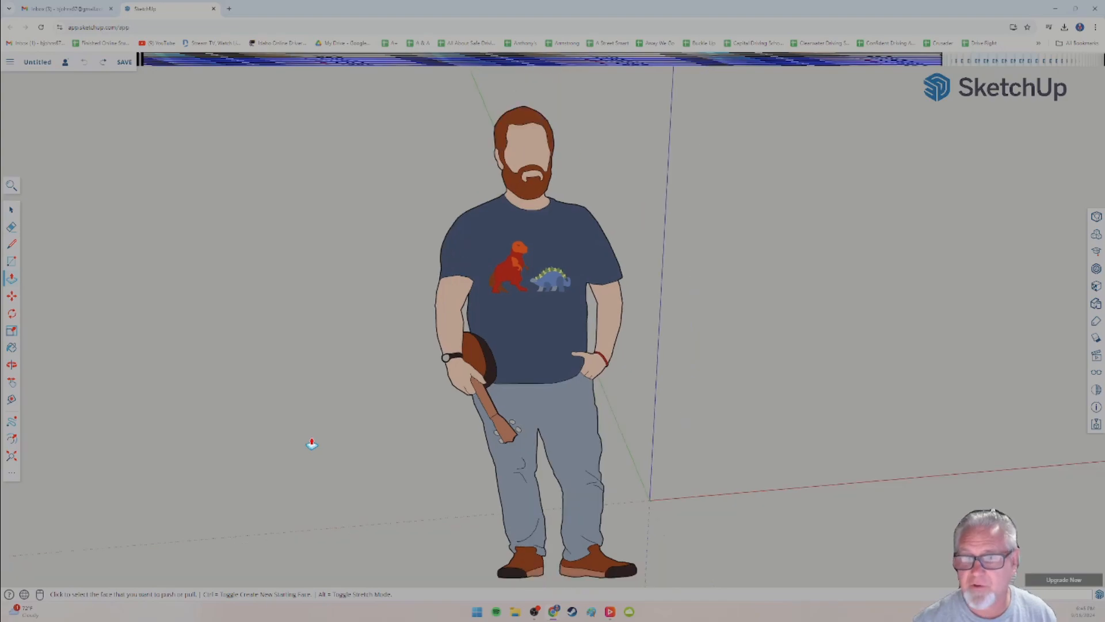
pyautogui.scroll(-2, 309, 427)
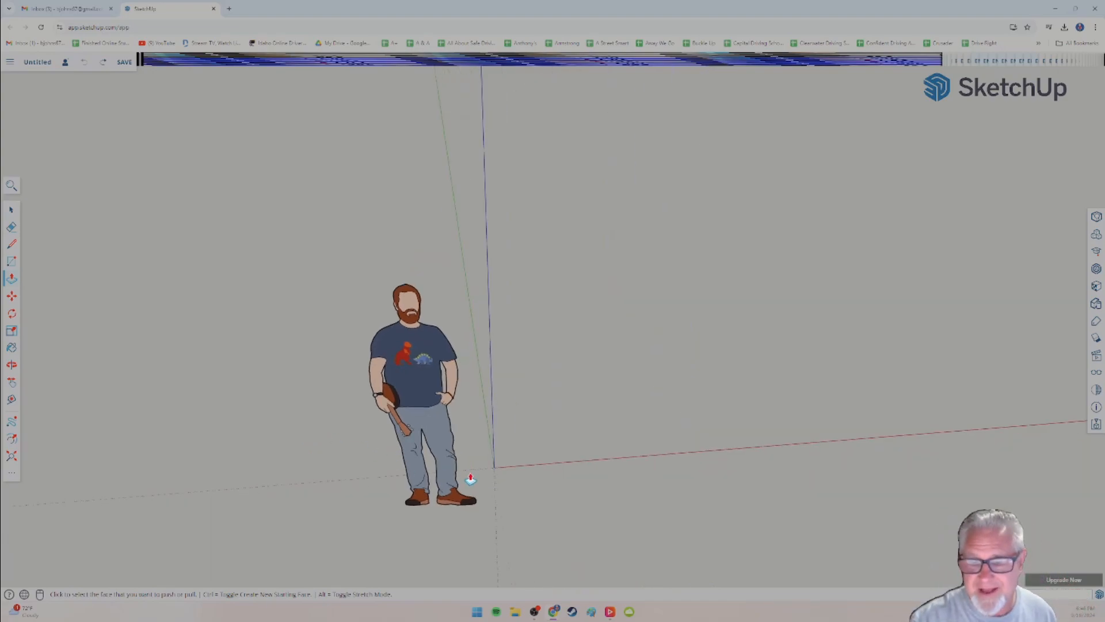
pyautogui.scroll(-3, 470, 478)
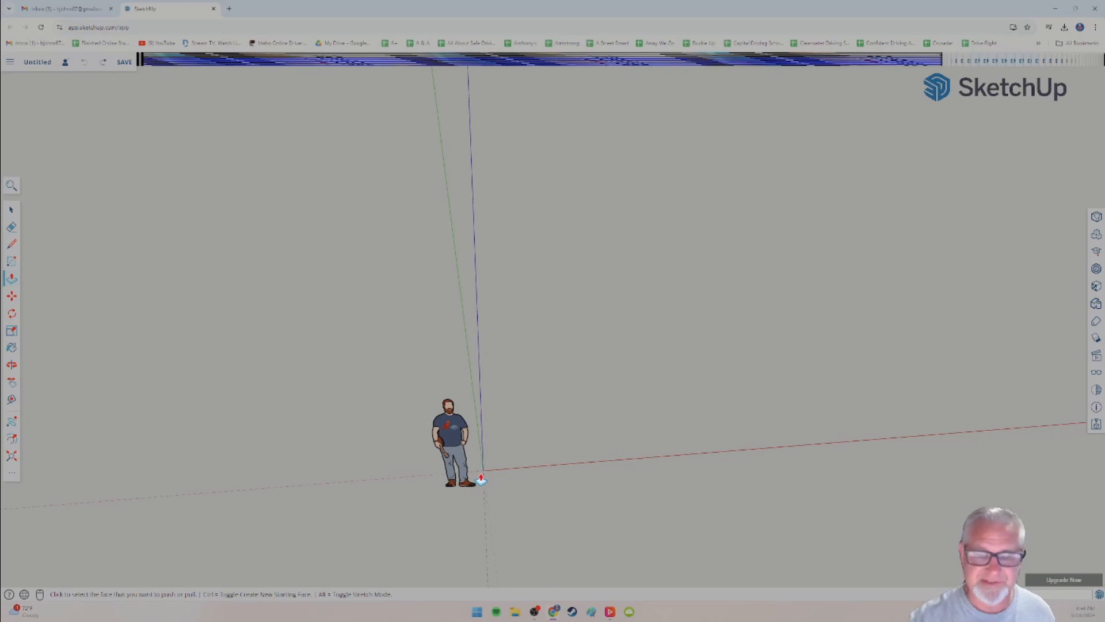
# Orbit around the scale figure and zoom in and out to view it and the axes from several sides and heights.
pyautogui.moveTo(481, 479); pyautogui.dragTo(465, 420, button='middle')
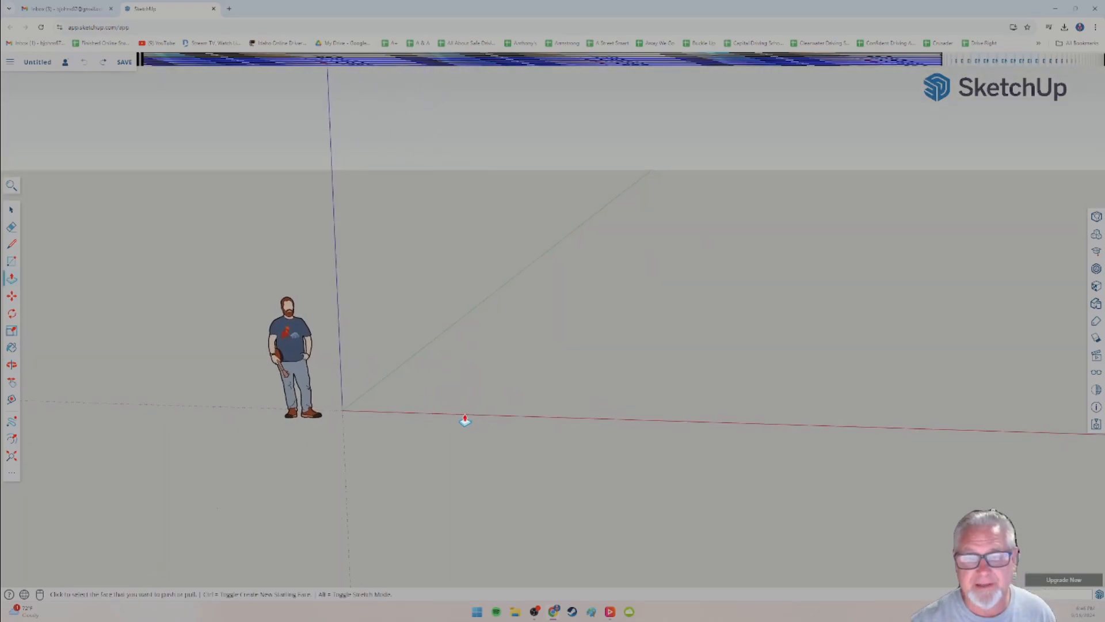
pyautogui.scroll(-3, 465, 421)
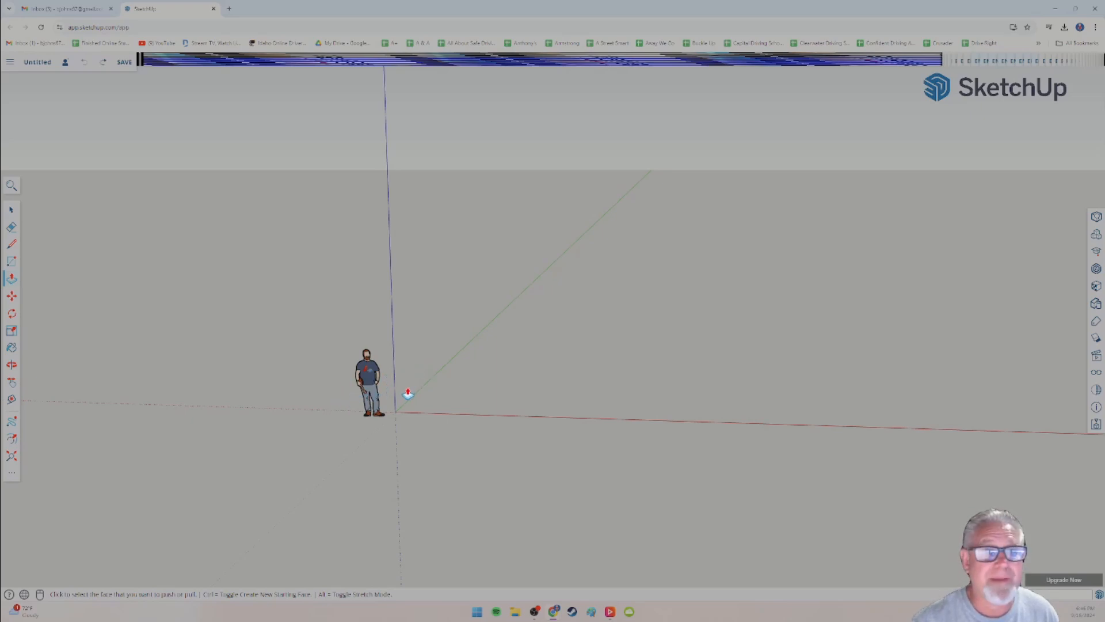
pyautogui.scroll(5, 407, 389)
pyautogui.scroll(-4, 402, 391)
pyautogui.scroll(3, 404, 387)
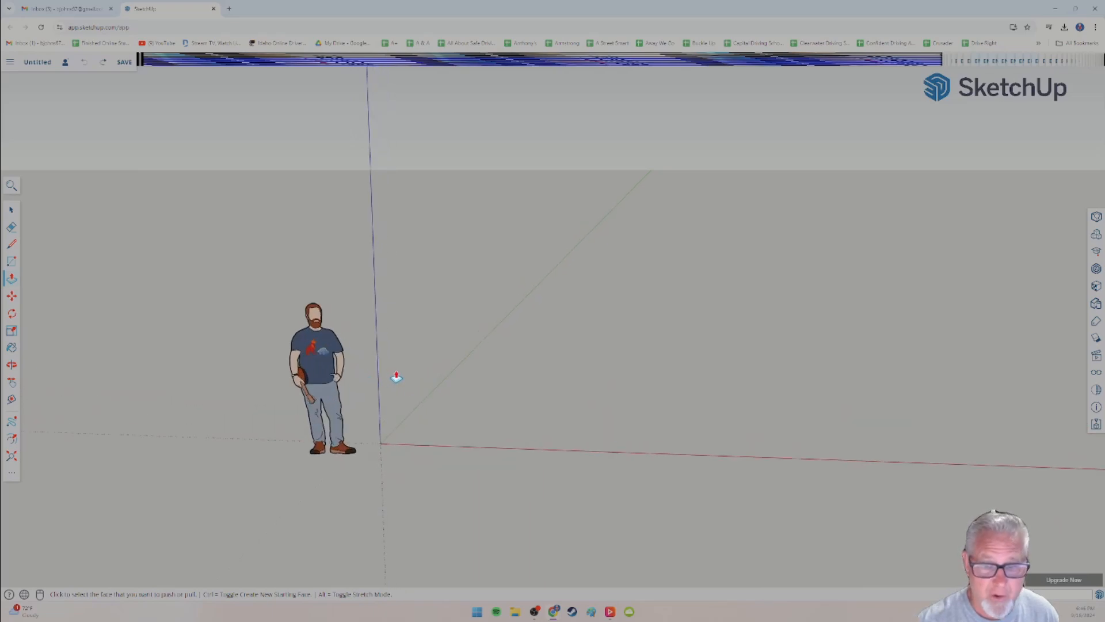
pyautogui.moveTo(394, 378); pyautogui.dragTo(271, 380, button='middle')
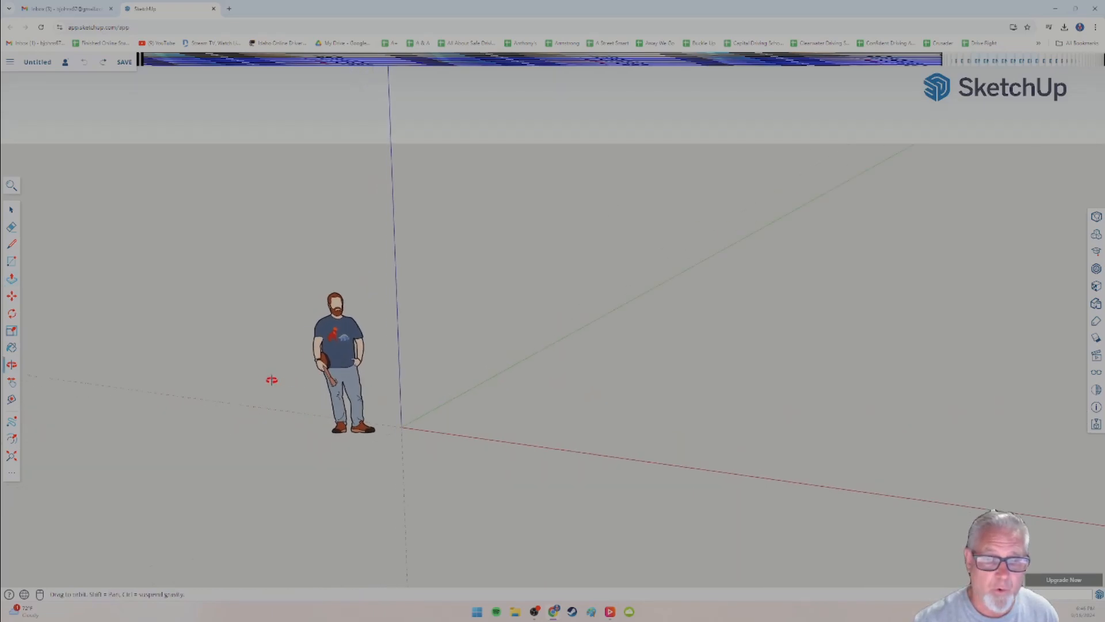
pyautogui.moveTo(272, 380); pyautogui.dragTo(484, 345)
pyautogui.press('p')
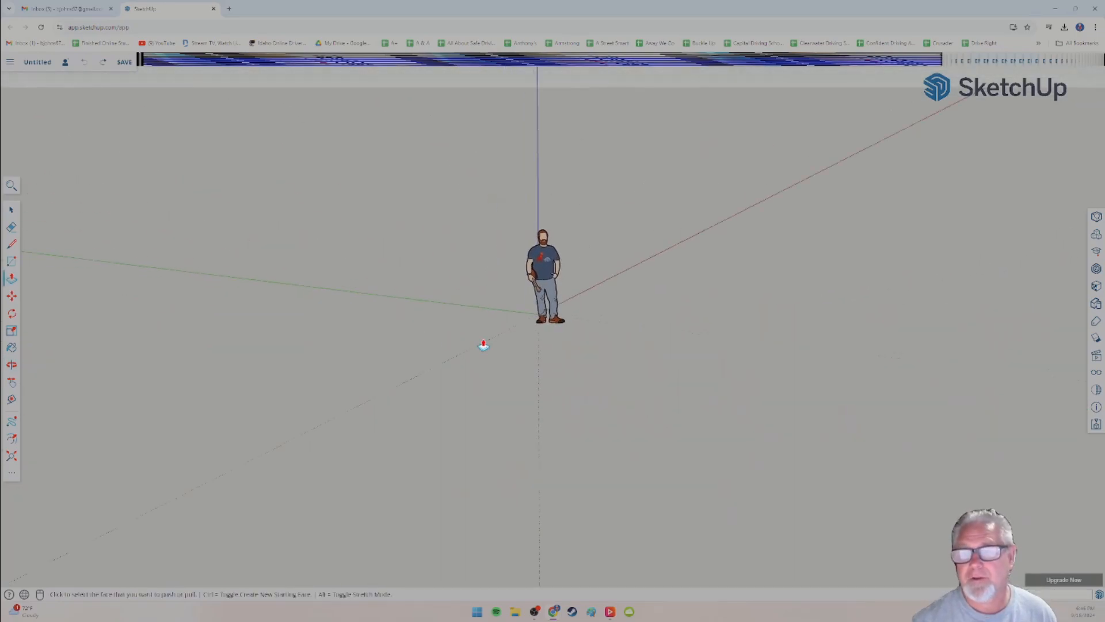
pyautogui.moveTo(484, 345)
pyautogui.mouseDown(button='middle')
pyautogui.moveTo(441, 340)
pyautogui.moveTo(484, 340)
pyautogui.mouseUp(button='middle')
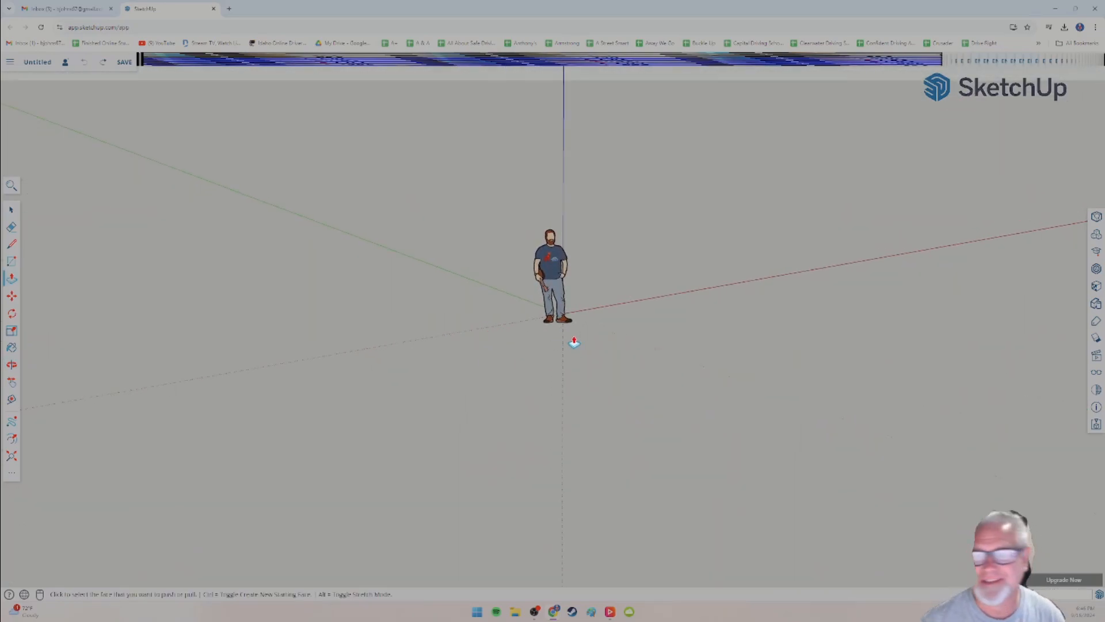
pyautogui.moveTo(574, 343); pyautogui.dragTo(483, 309, button='middle')
pyautogui.scroll(-3, 484, 309)
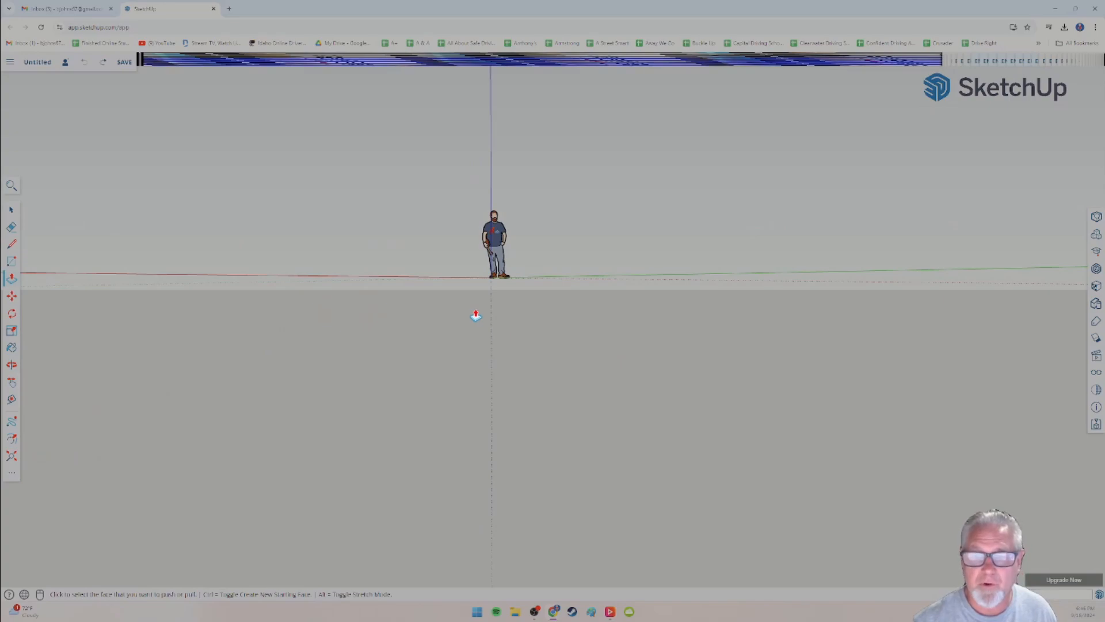
pyautogui.moveTo(476, 316); pyautogui.dragTo(338, 377, button='middle')
pyautogui.moveTo(483, 379); pyautogui.dragTo(521, 389, button='middle')
pyautogui.scroll(5, 356, 354)
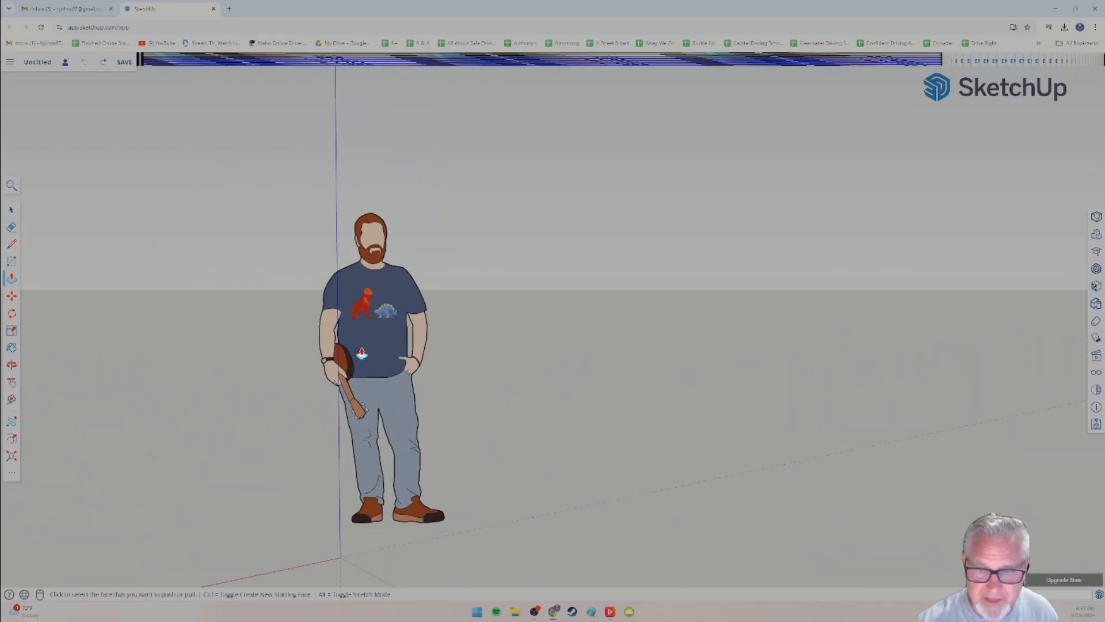
pyautogui.scroll(-5, 364, 350)
pyautogui.moveTo(364, 350); pyautogui.dragTo(457, 422, button='middle')
pyautogui.scroll(10, 428, 392)
pyautogui.scroll(5, 472, 388)
pyautogui.scroll(-3, 461, 374)
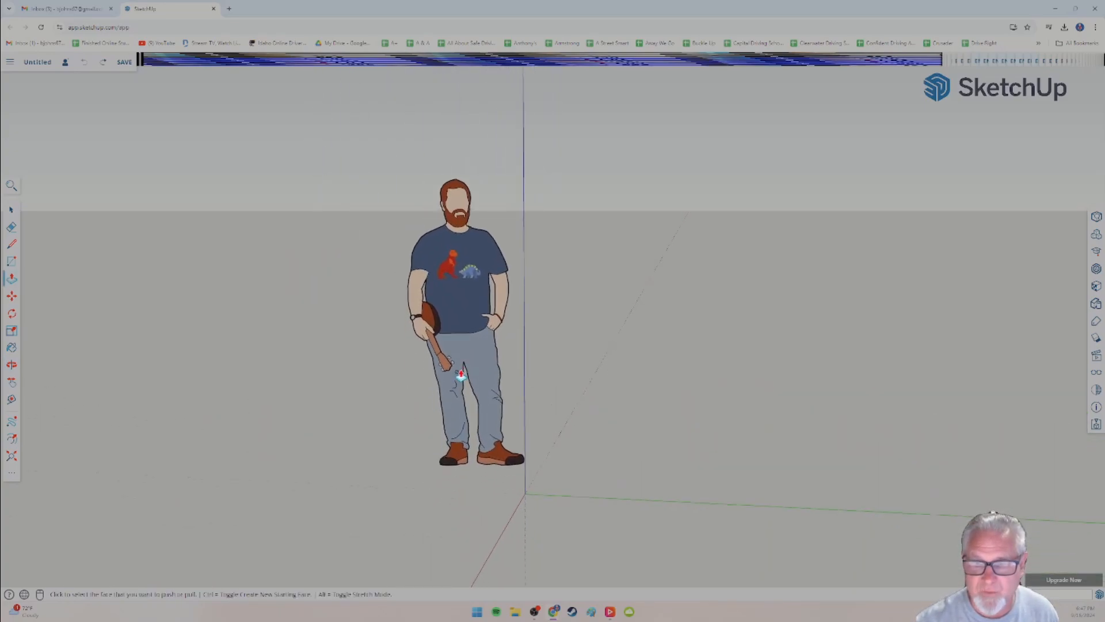
# Orbit and pan until the scale figure leaves the view, and bring it back with Zoom Extents.
pyautogui.moveTo(410, 344); pyautogui.dragTo(1082, 334, button='middle')
pyautogui.keyDown('shift'); pyautogui.moveTo(543, 373); pyautogui.dragTo(662, 397, button='middle'); pyautogui.keyUp('shift')
pyautogui.keyDown('shift'); pyautogui.moveTo(448, 389); pyautogui.dragTo(456, 350, button='middle'); pyautogui.keyUp('shift')
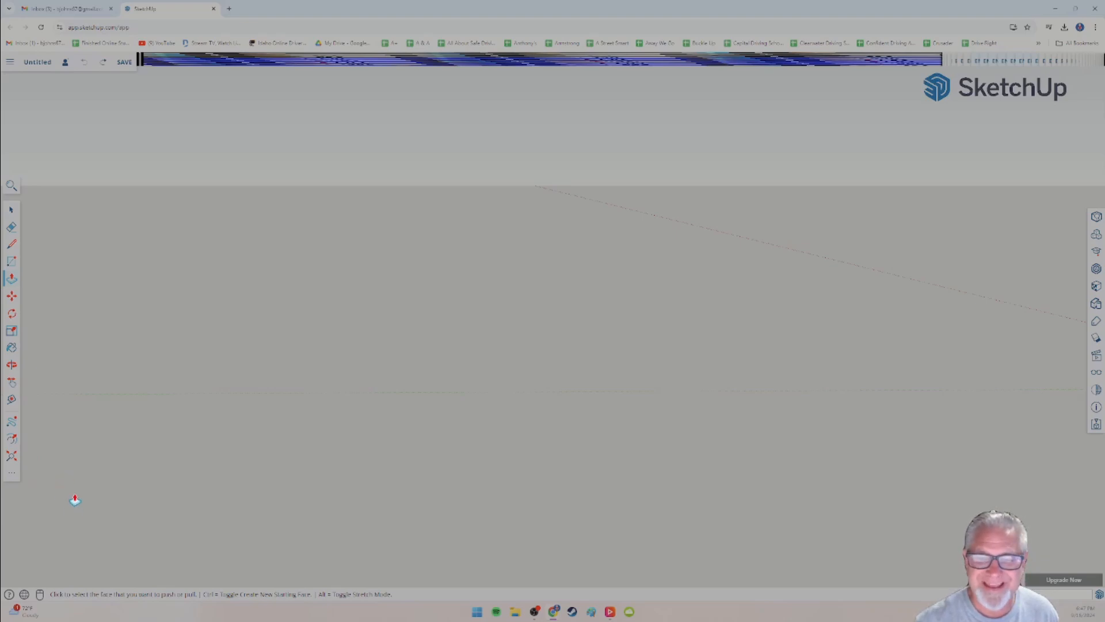
pyautogui.click(12, 476)
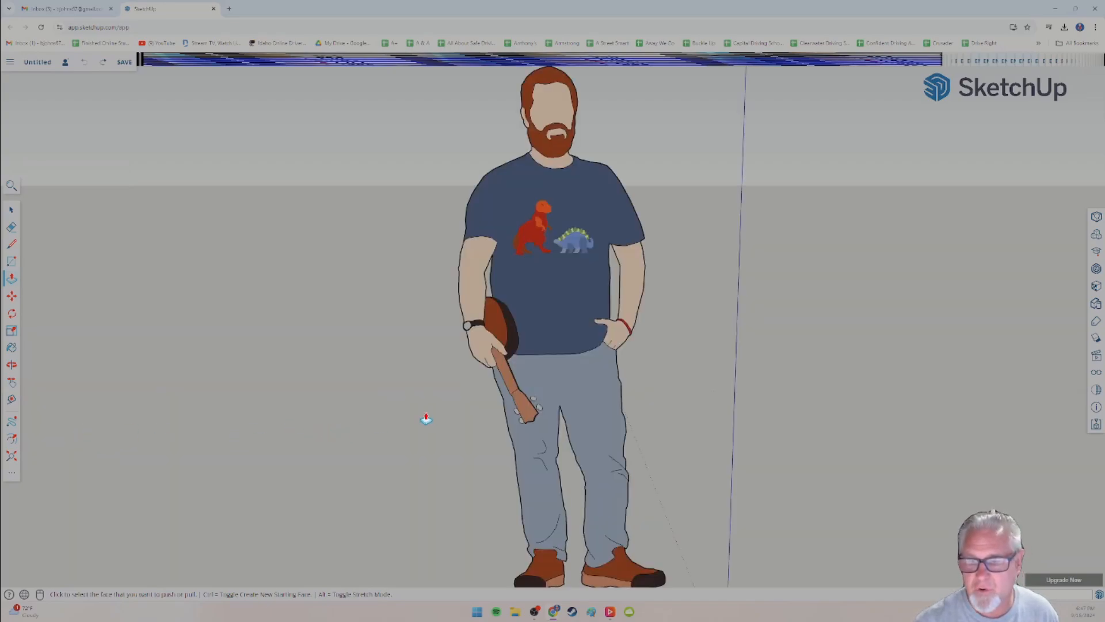
pyautogui.scroll(-3, 426, 419)
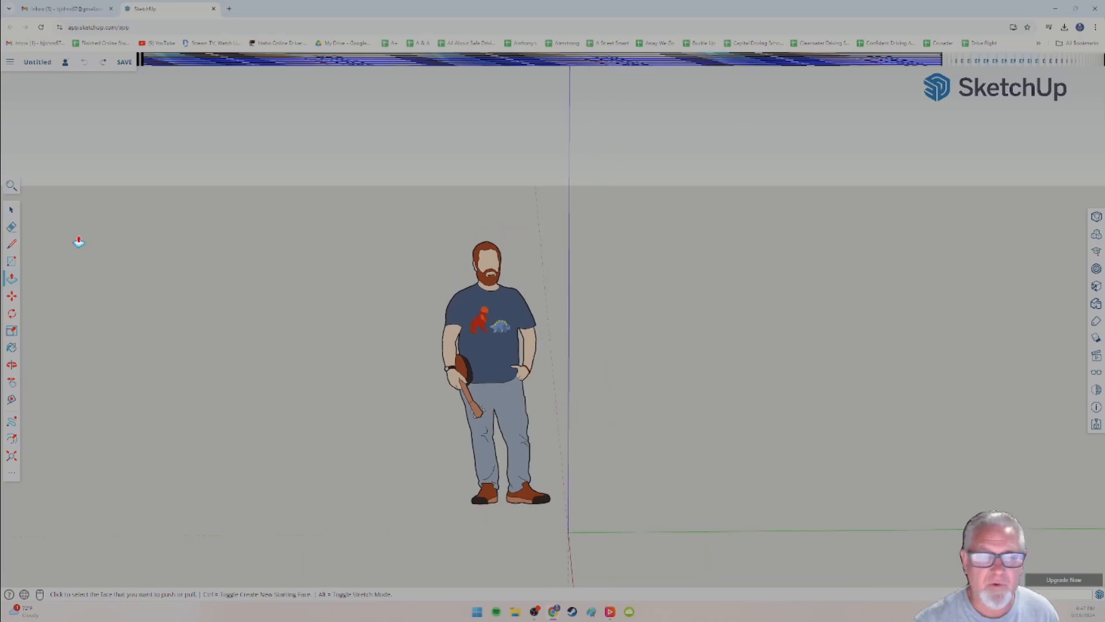
# Practise selecting the scale figure directly and with a selection window around it, clearing the selection in between.
pyautogui.click(11, 212)
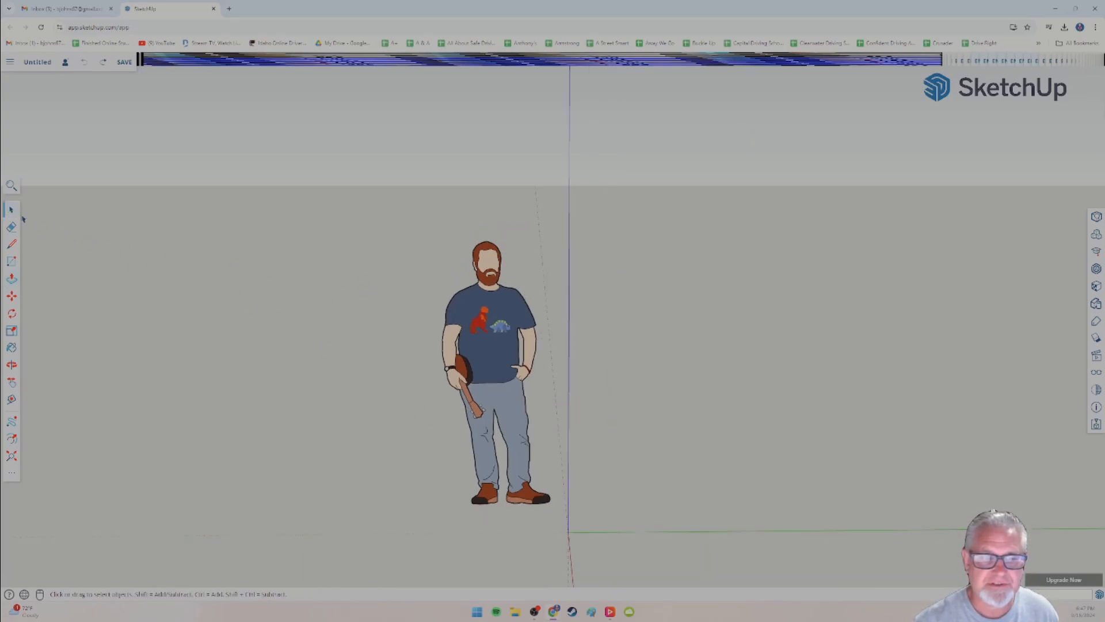
pyautogui.click(466, 367)
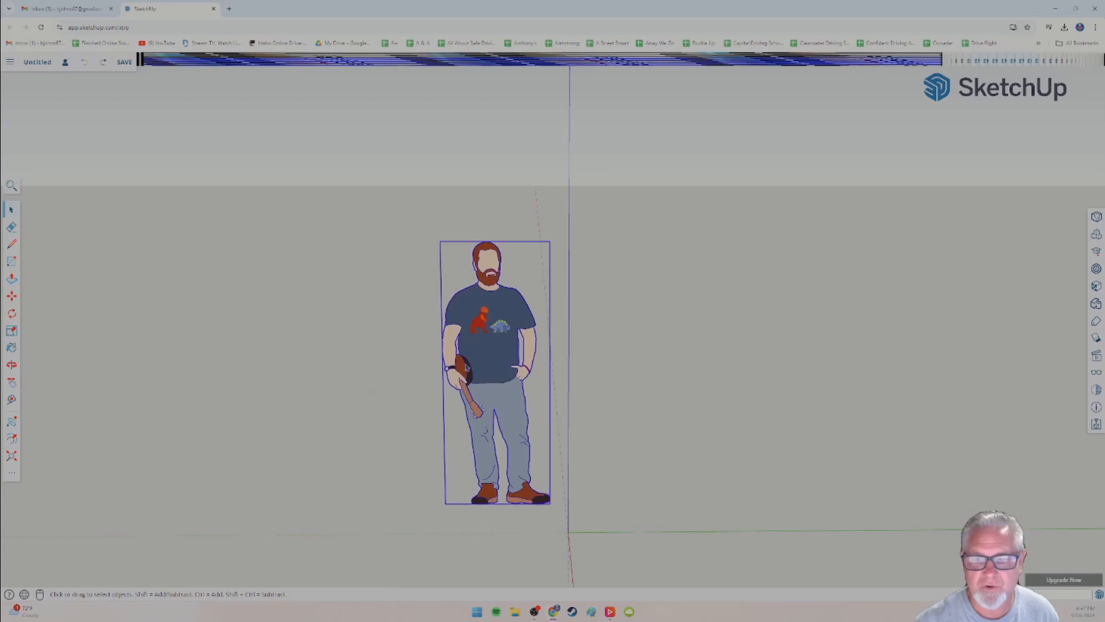
pyautogui.scroll(-3, 668, 368)
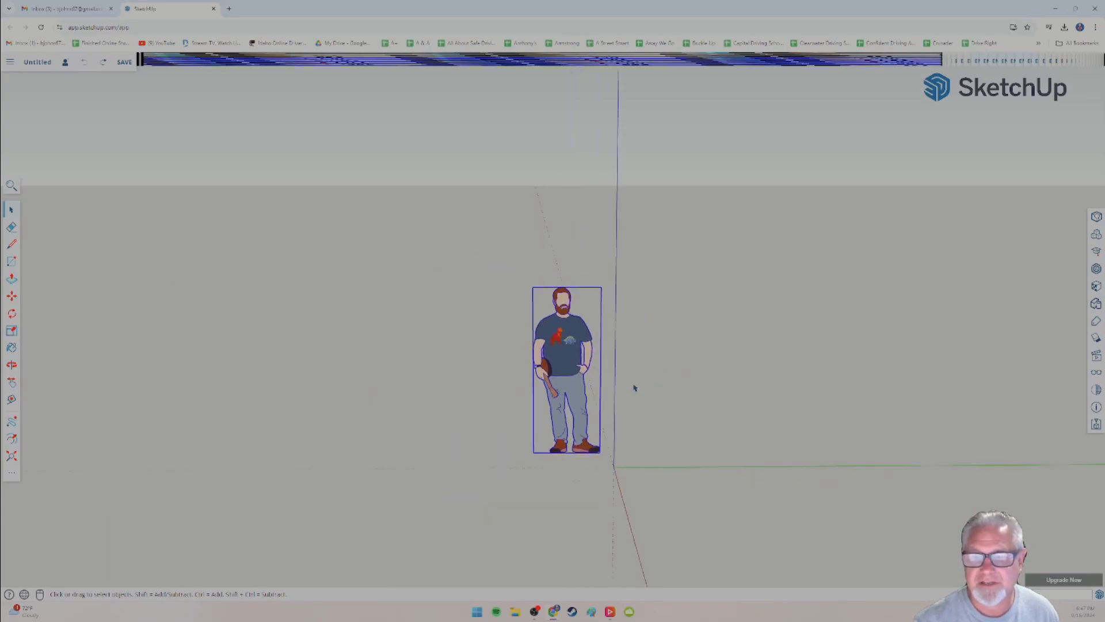
pyautogui.click(648, 353)
pyautogui.moveTo(487, 255); pyautogui.dragTo(686, 511)
pyautogui.click(633, 389)
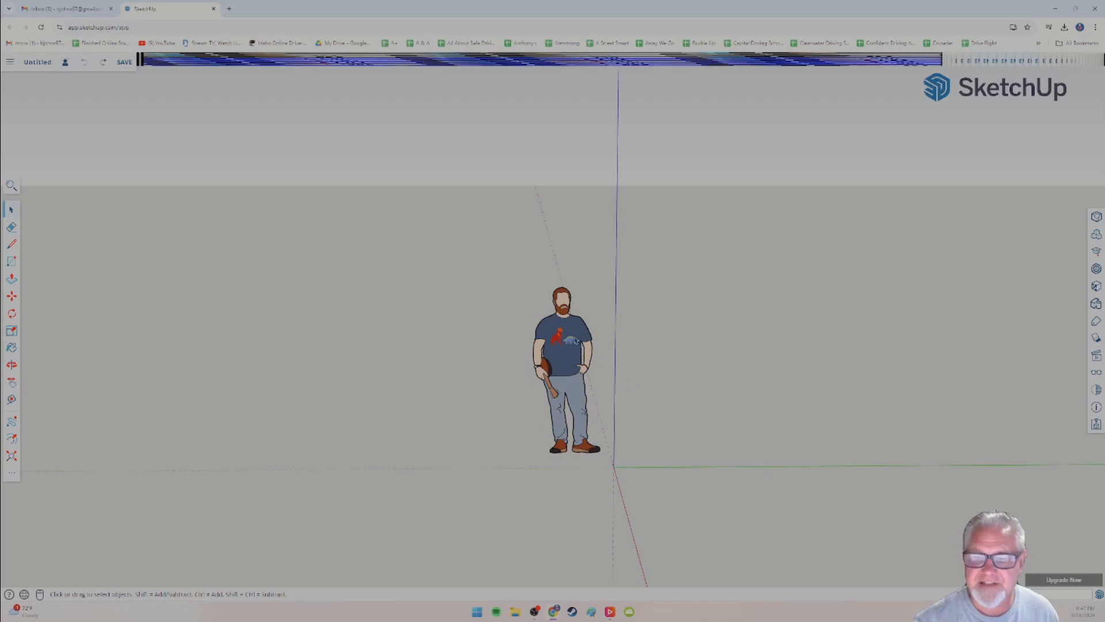
pyautogui.click(576, 340)
# Orbit, pan and zoom around the selected scale figure to view it and the axes from different angles and distances.
pyautogui.moveTo(661, 390); pyautogui.dragTo(489, 344, button='middle')
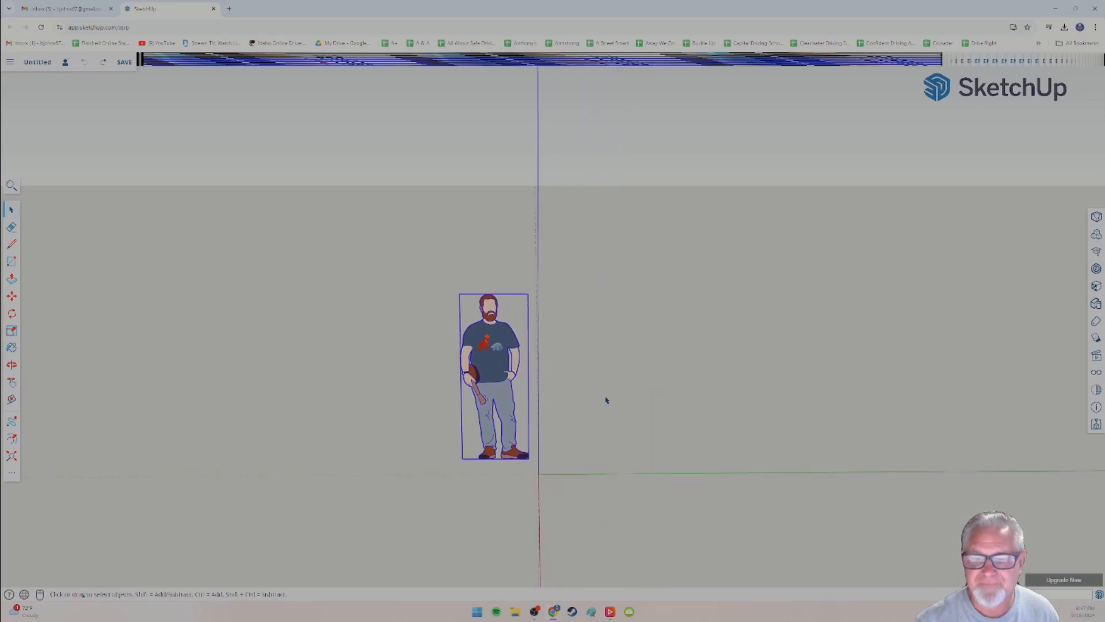
pyautogui.moveTo(606, 400)
pyautogui.mouseDown(button='middle')
pyautogui.moveTo(429, 393)
pyautogui.moveTo(478, 380)
pyautogui.mouseUp(button='middle')
pyautogui.moveTo(397, 387)
pyautogui.mouseDown(button='middle')
pyautogui.moveTo(431, 386)
pyautogui.moveTo(415, 399)
pyautogui.moveTo(420, 392)
pyautogui.mouseUp(button='middle')
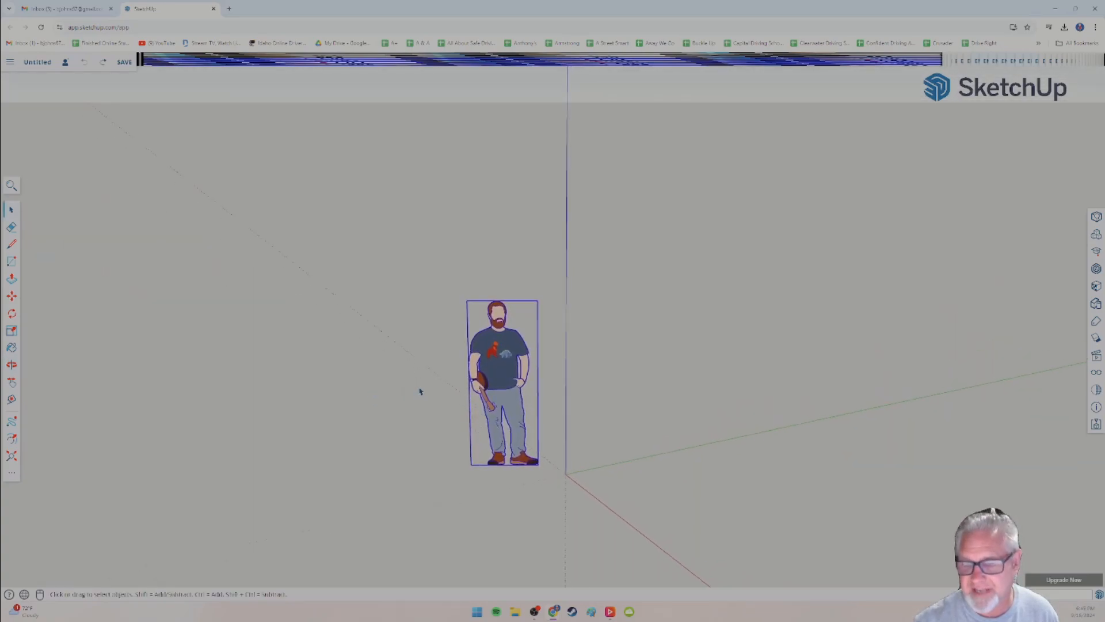
pyautogui.scroll(5, 478, 368)
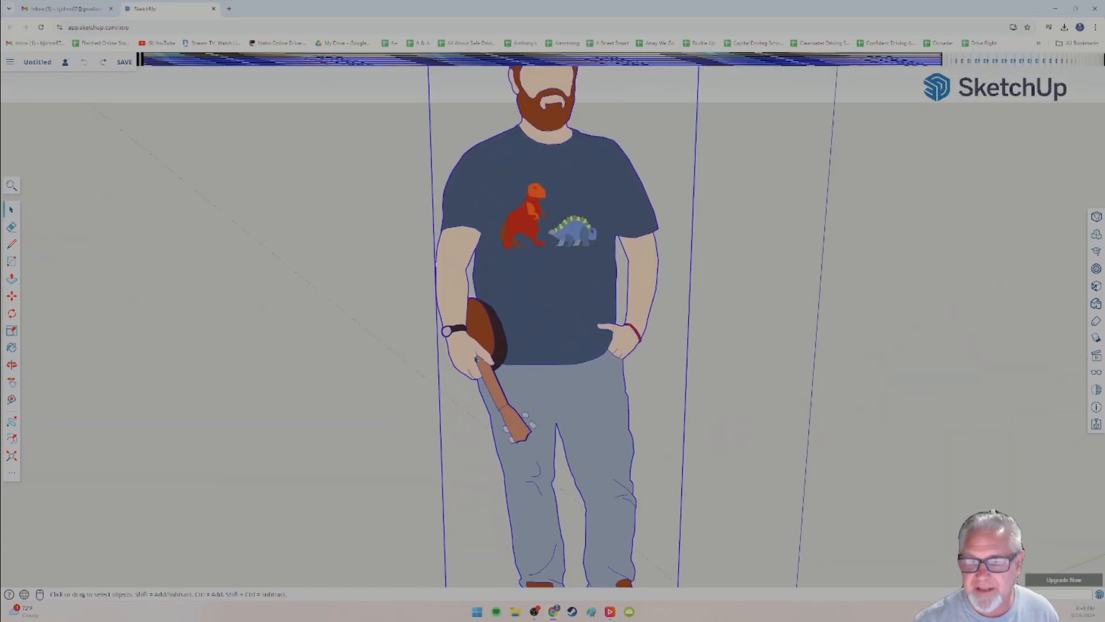
pyautogui.scroll(-4, 536, 500)
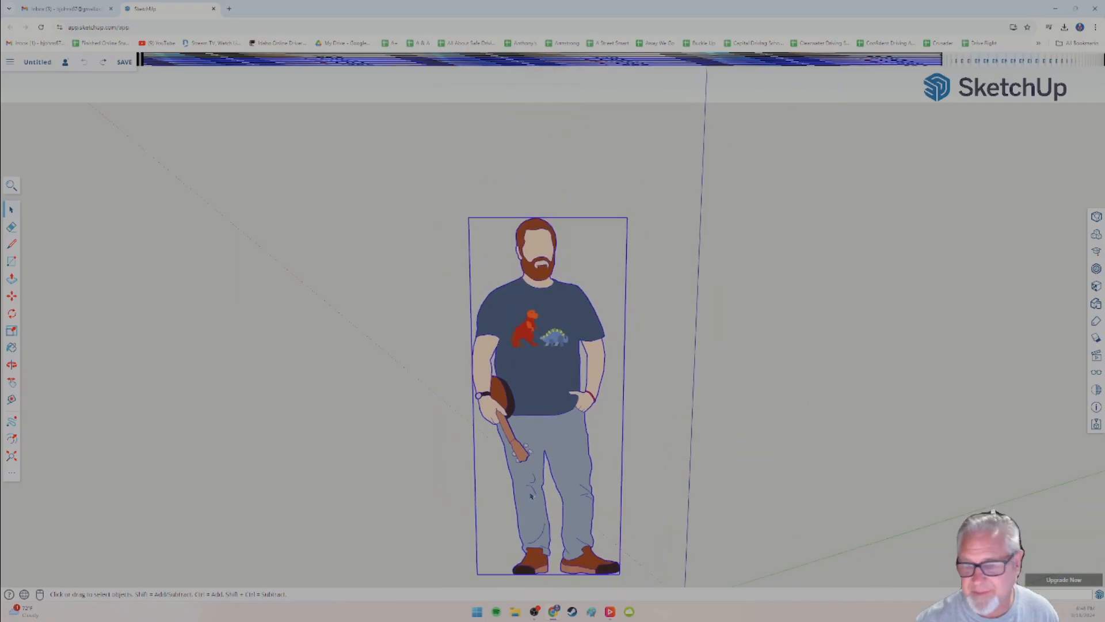
pyautogui.scroll(-1, 526, 374)
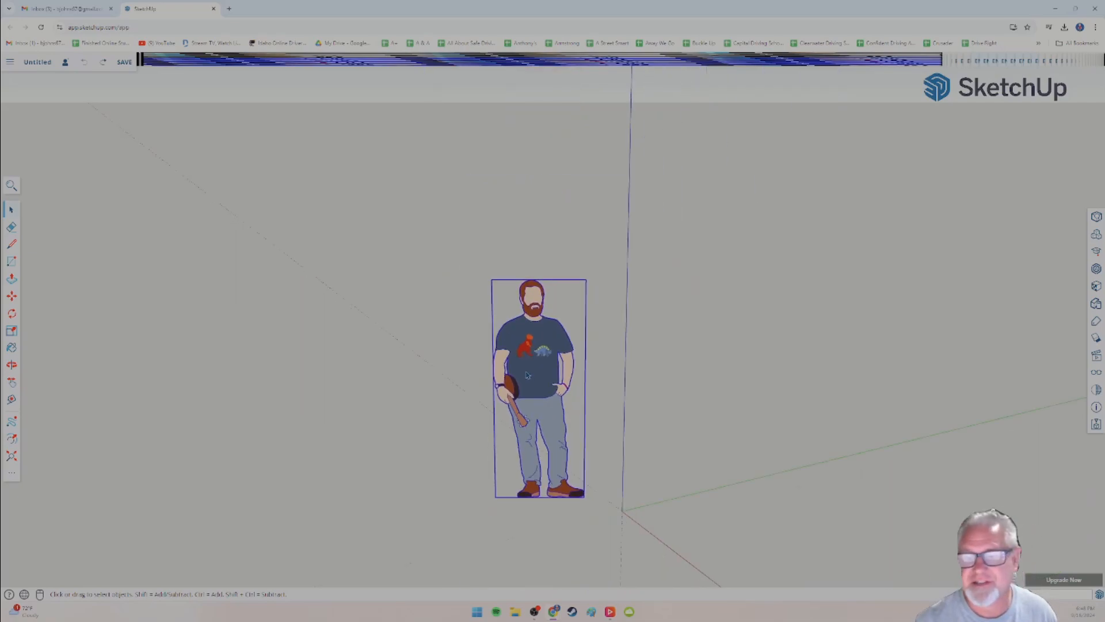
pyautogui.scroll(-1, 526, 374)
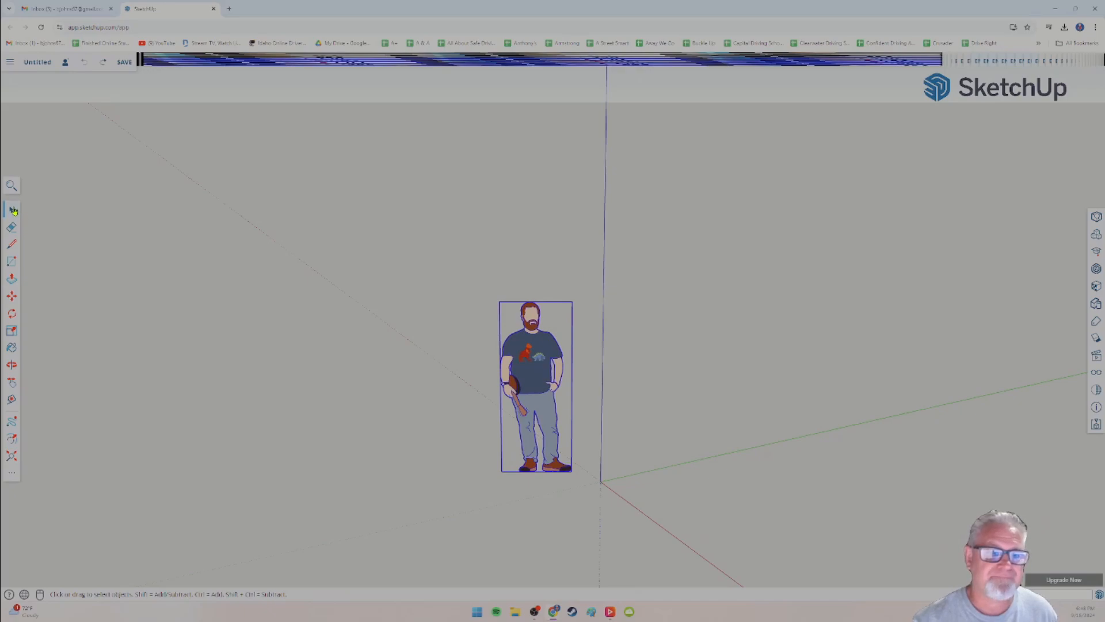
pyautogui.moveTo(440, 318)
pyautogui.mouseDown(button='middle')
pyautogui.moveTo(241, 298)
pyautogui.moveTo(260, 313)
pyautogui.mouseUp(button='middle')
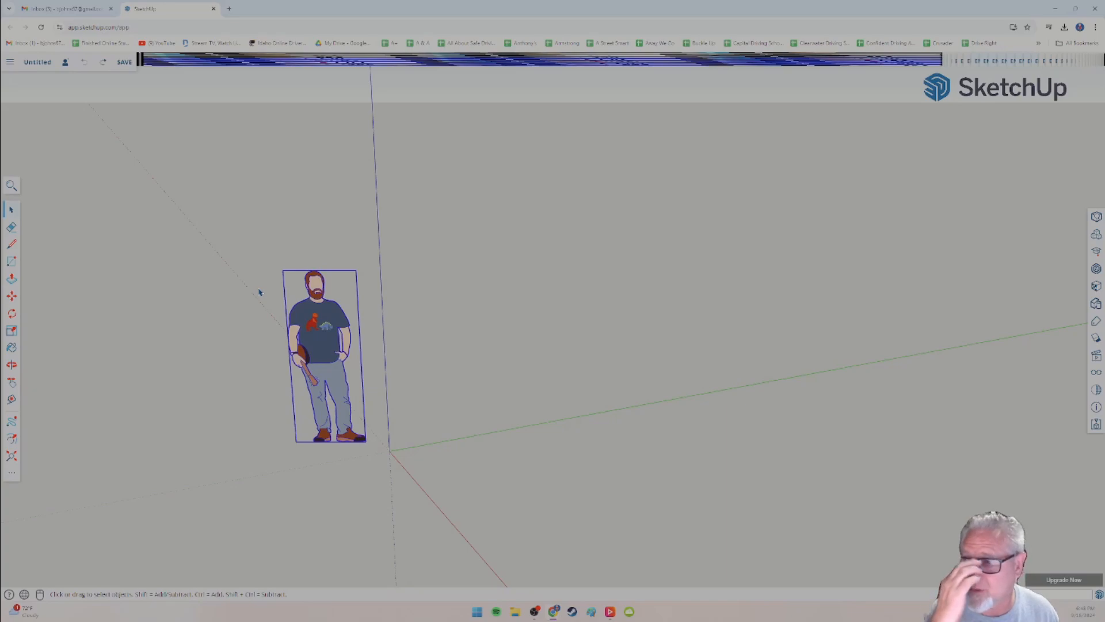
pyautogui.scroll(-3, 259, 293)
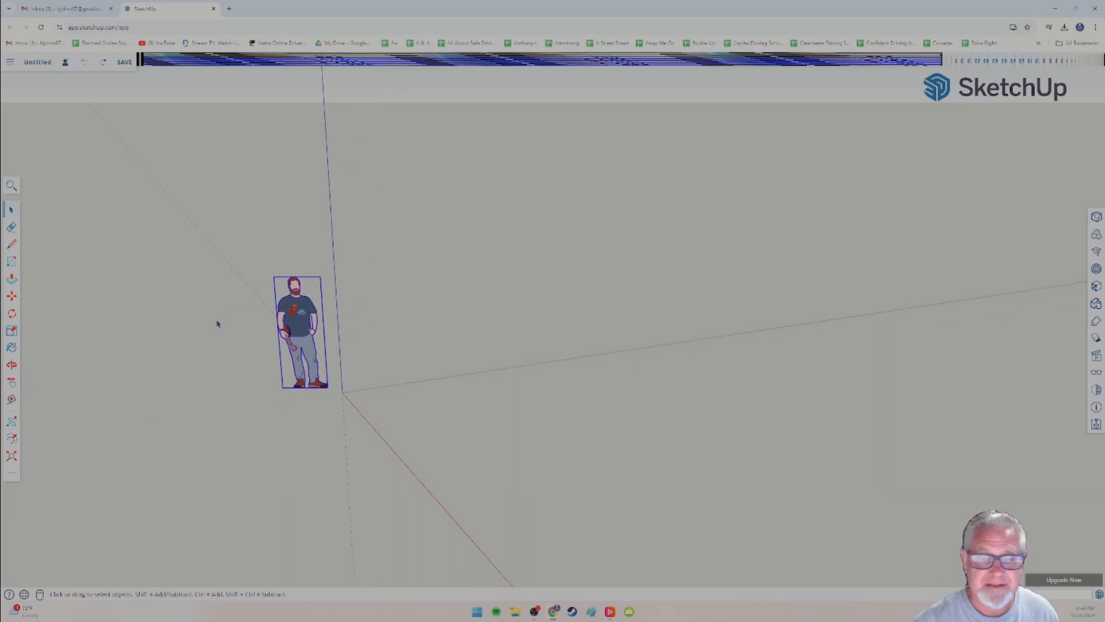
pyautogui.moveTo(173, 307); pyautogui.dragTo(198, 323, button='middle')
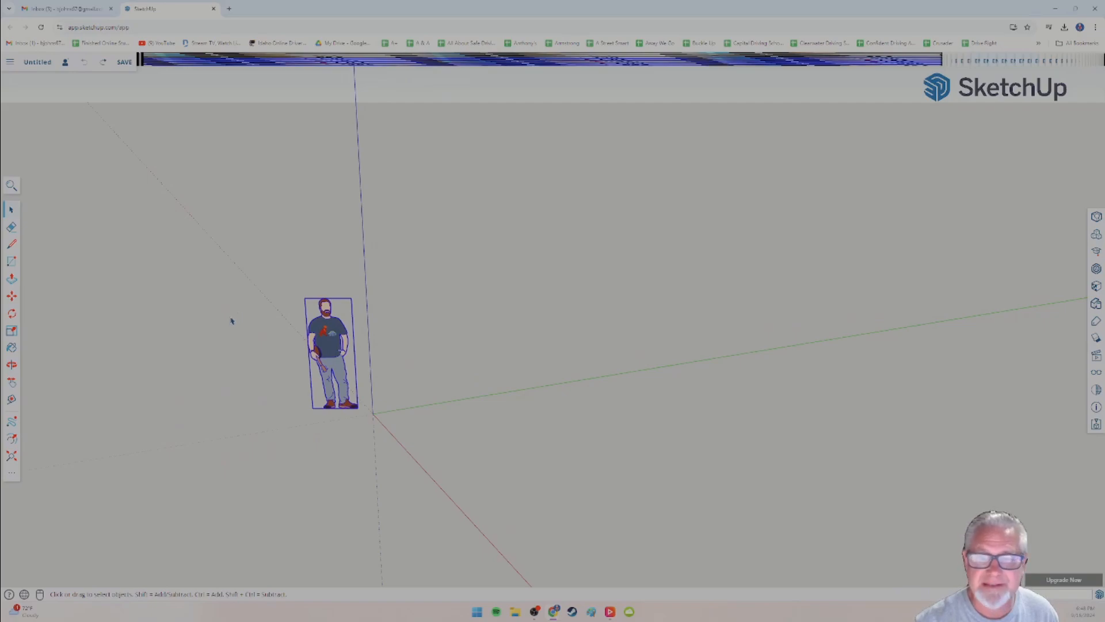
pyautogui.keyDown('shift'); pyautogui.moveTo(249, 304); pyautogui.dragTo(168, 279, button='middle'); pyautogui.keyUp('shift')
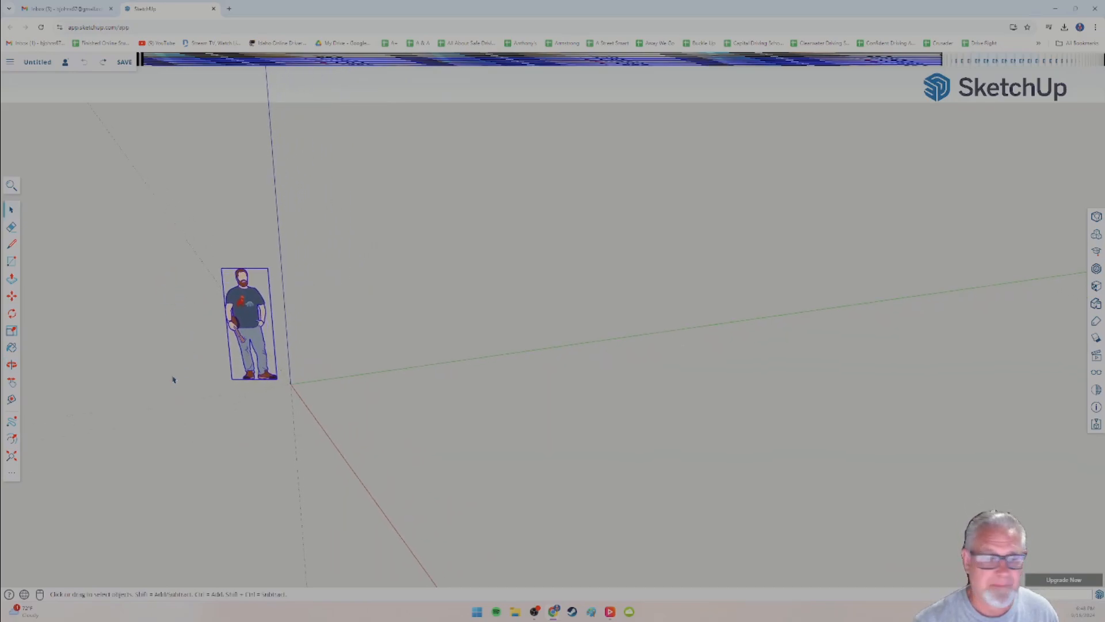
pyautogui.moveTo(164, 354); pyautogui.dragTo(194, 310, button='middle')
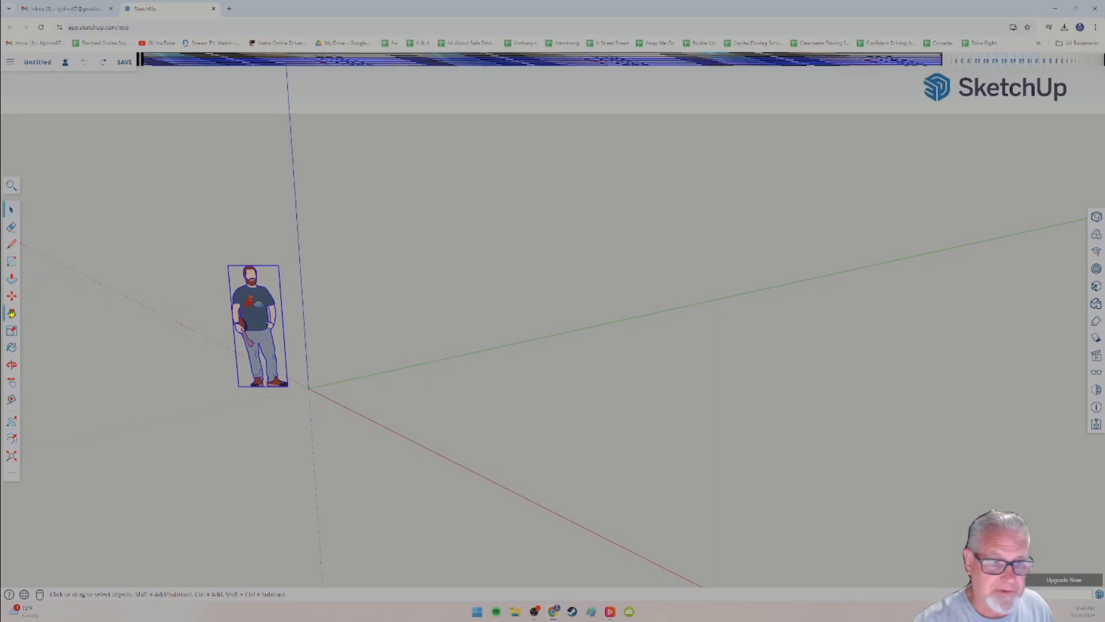
# Draw a large rectangle from the origin along the green axis behind the red axis, and Push/Pull it upward into a box.
pyautogui.click(11, 260)
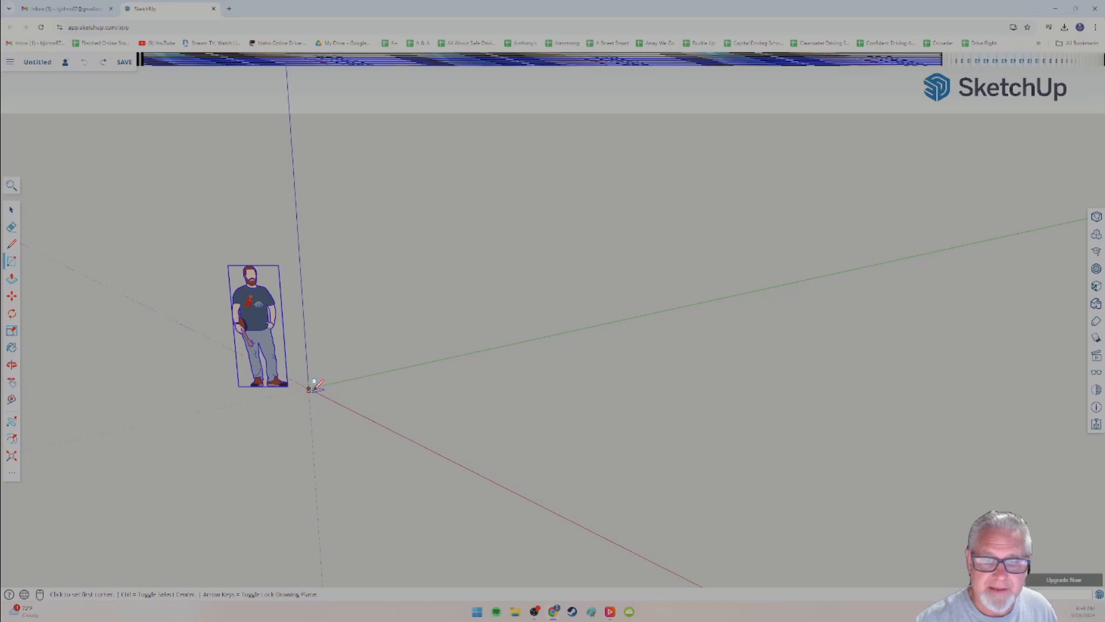
pyautogui.click(309, 387)
pyautogui.click(662, 233)
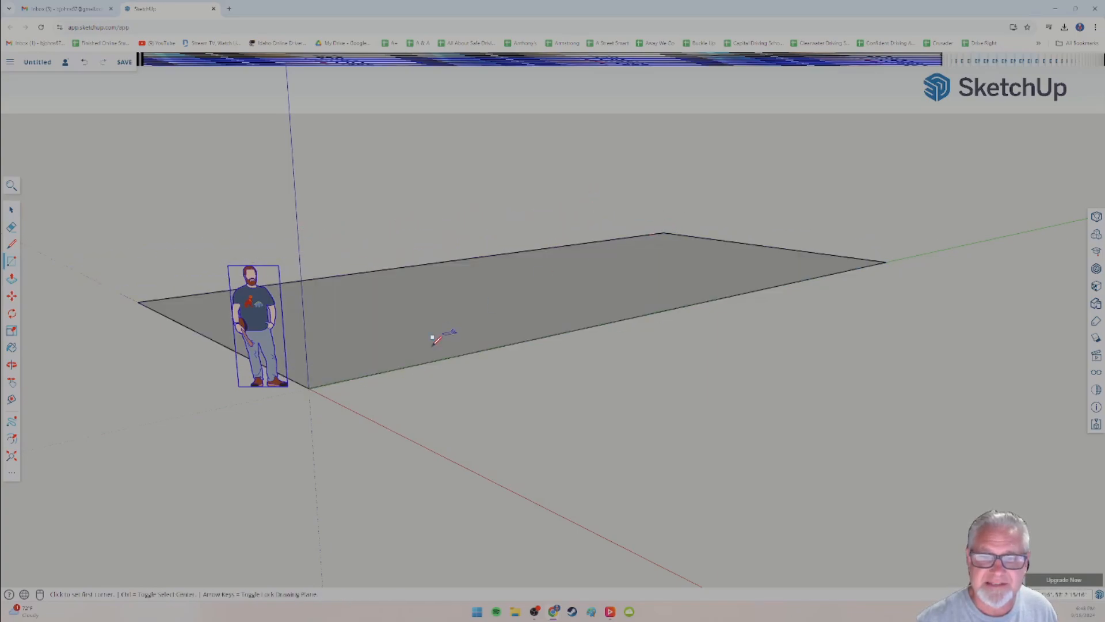
pyautogui.click(12, 280)
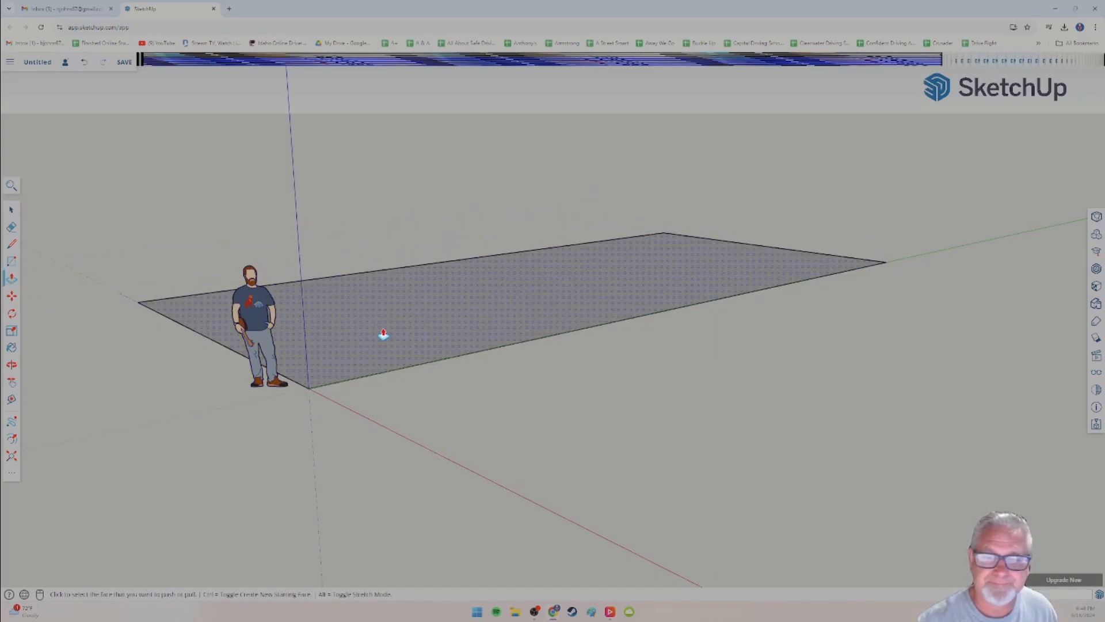
pyautogui.moveTo(382, 328); pyautogui.dragTo(370, 202)
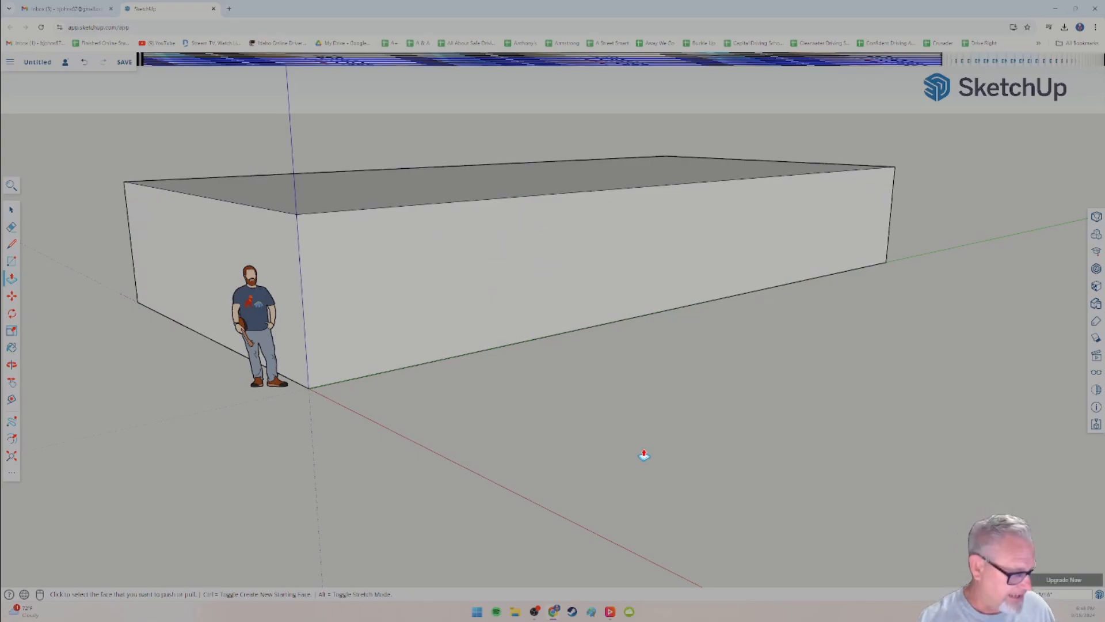
# Undo the box and its rectangle, redo both, and undo both again.
pyautogui.hotkey('ctrl', 'z')
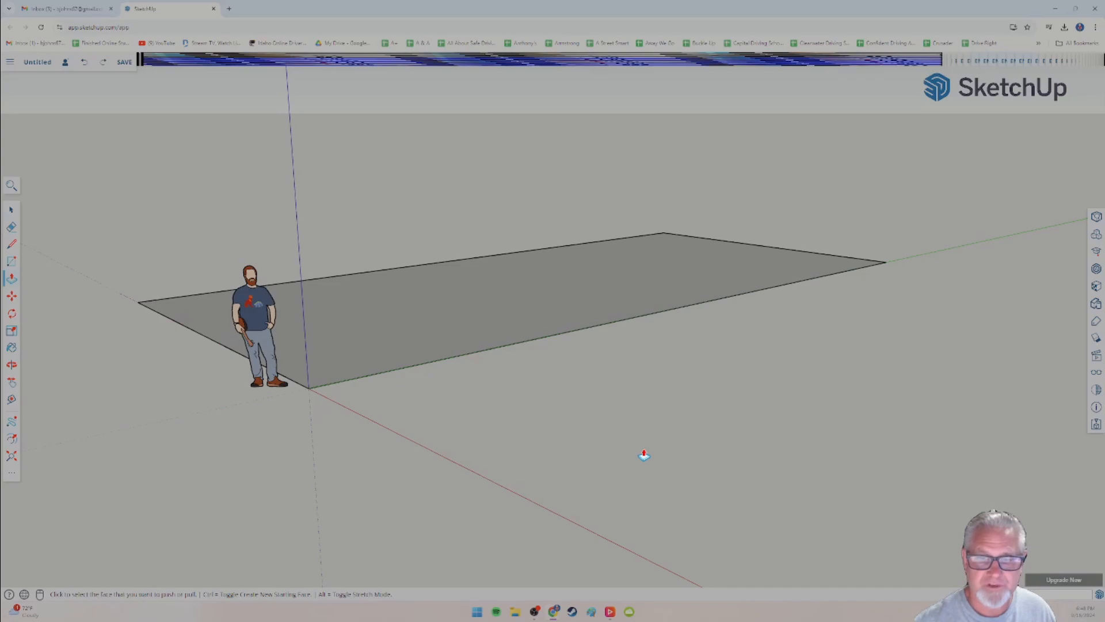
pyautogui.hotkey('ctrl', 'z')
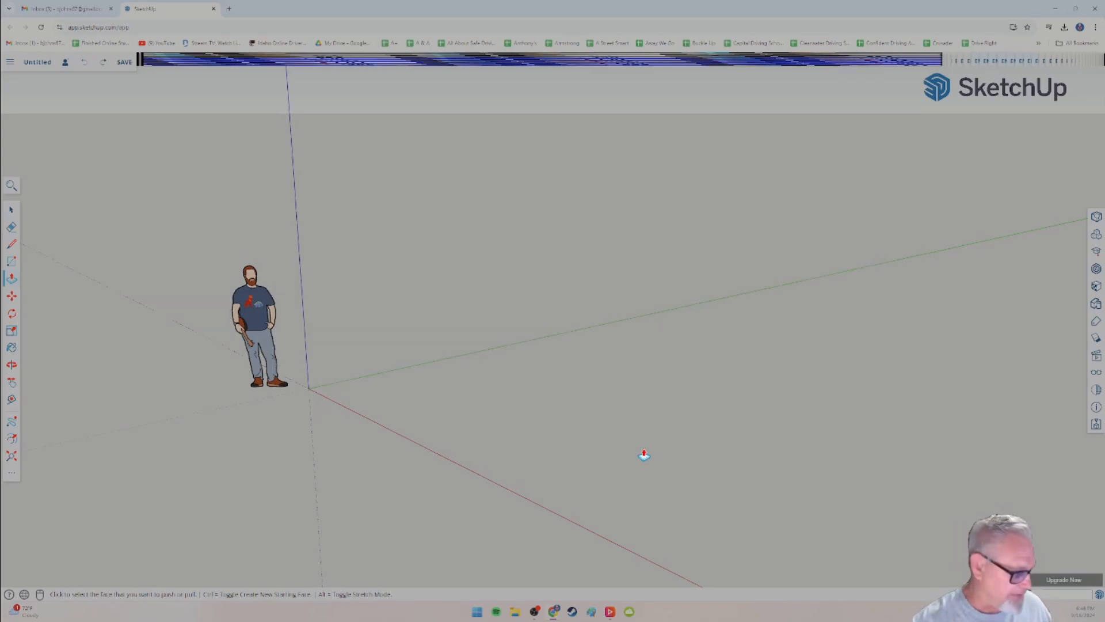
pyautogui.hotkey('ctrl', 'y')
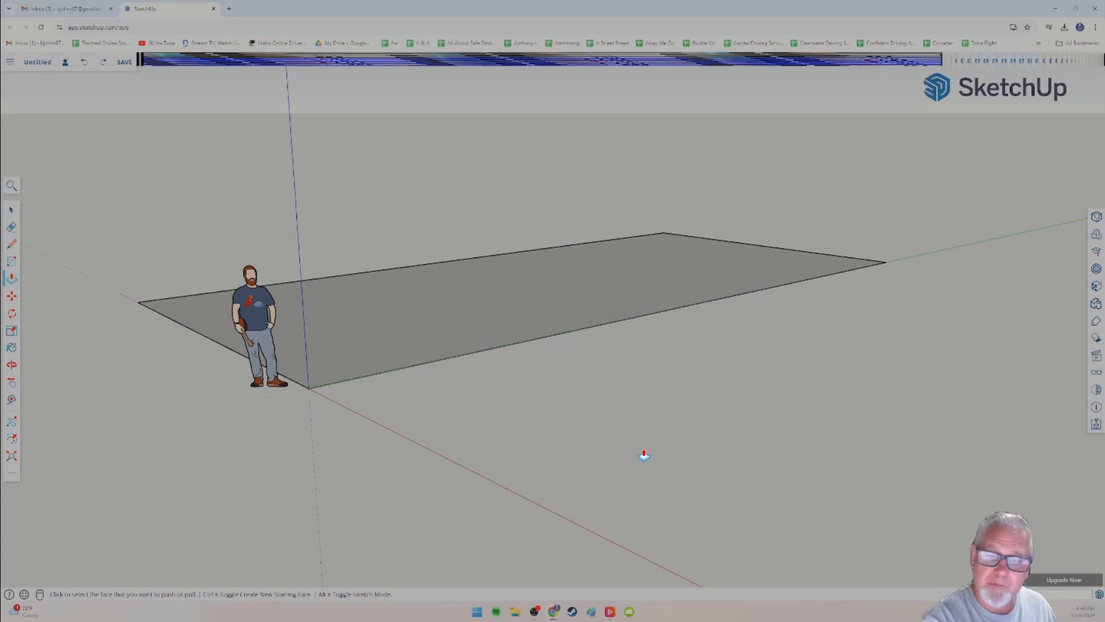
pyautogui.hotkey('ctrl', 'y')
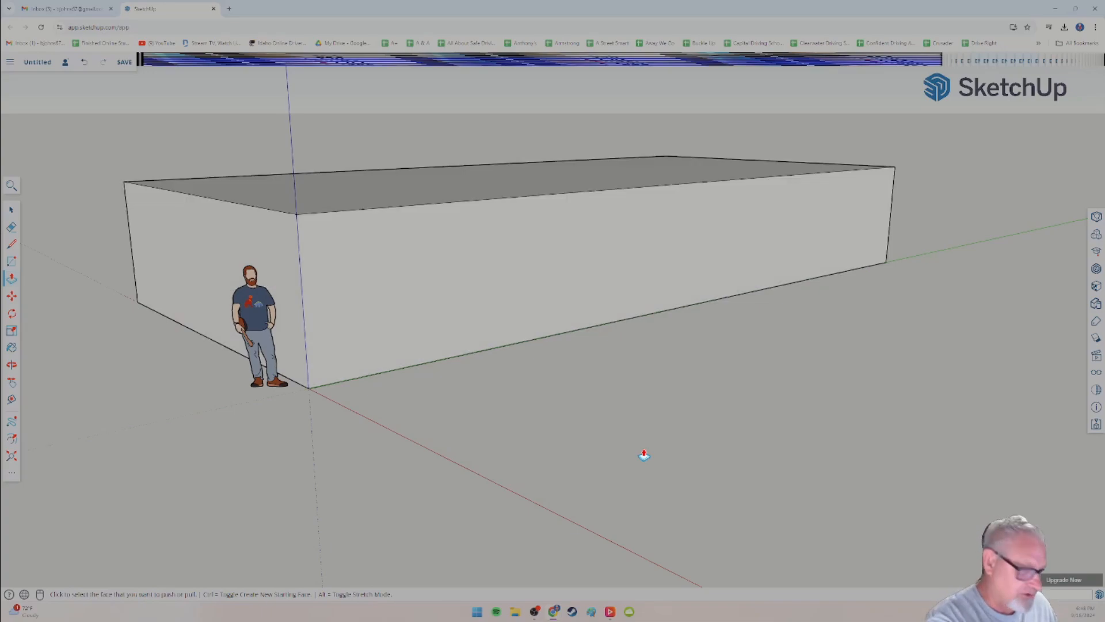
pyautogui.hotkey('ctrl', 'z')
pyautogui.hotkey('ctrl', 'z')
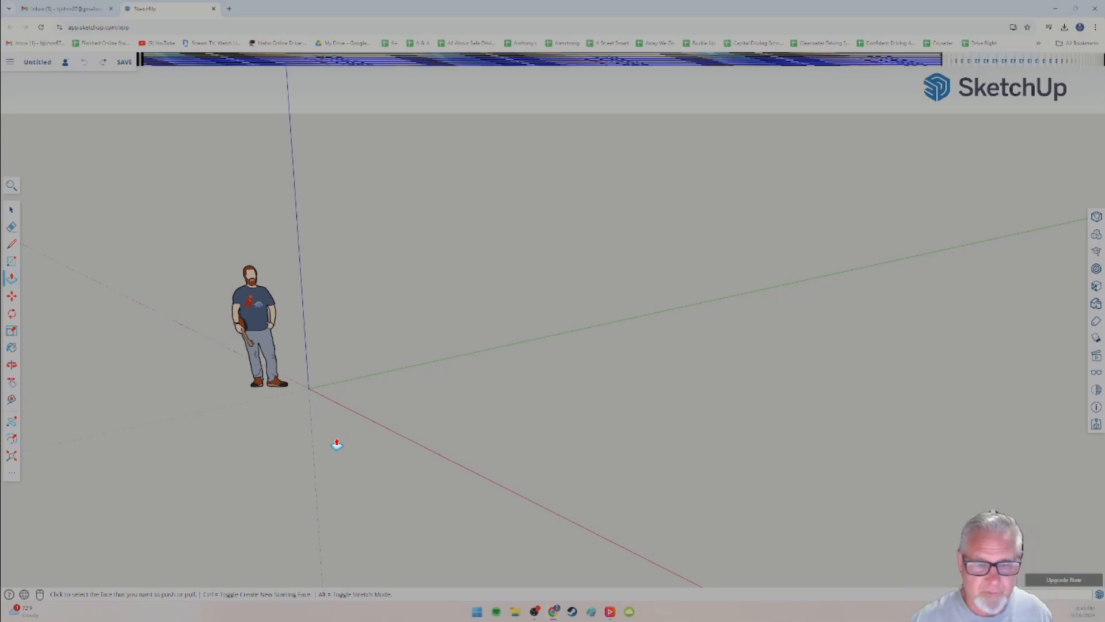
pyautogui.scroll(2, 305, 429)
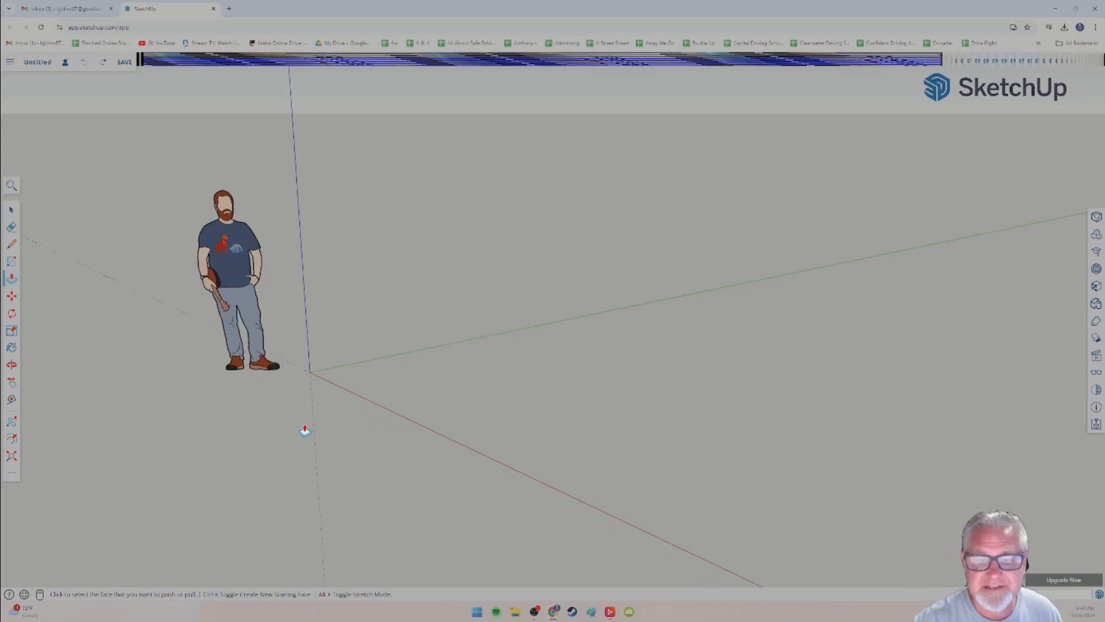
pyautogui.scroll(-2, 294, 435)
pyautogui.moveTo(282, 437); pyautogui.dragTo(311, 416, button='middle')
pyautogui.scroll(-2, 299, 427)
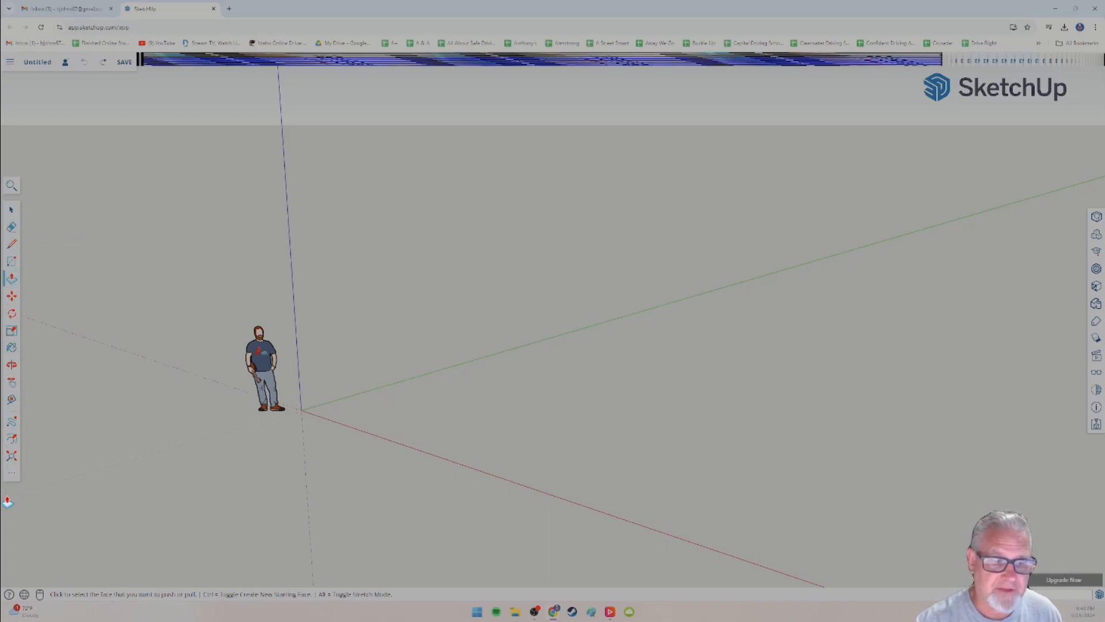
pyautogui.click(12, 476)
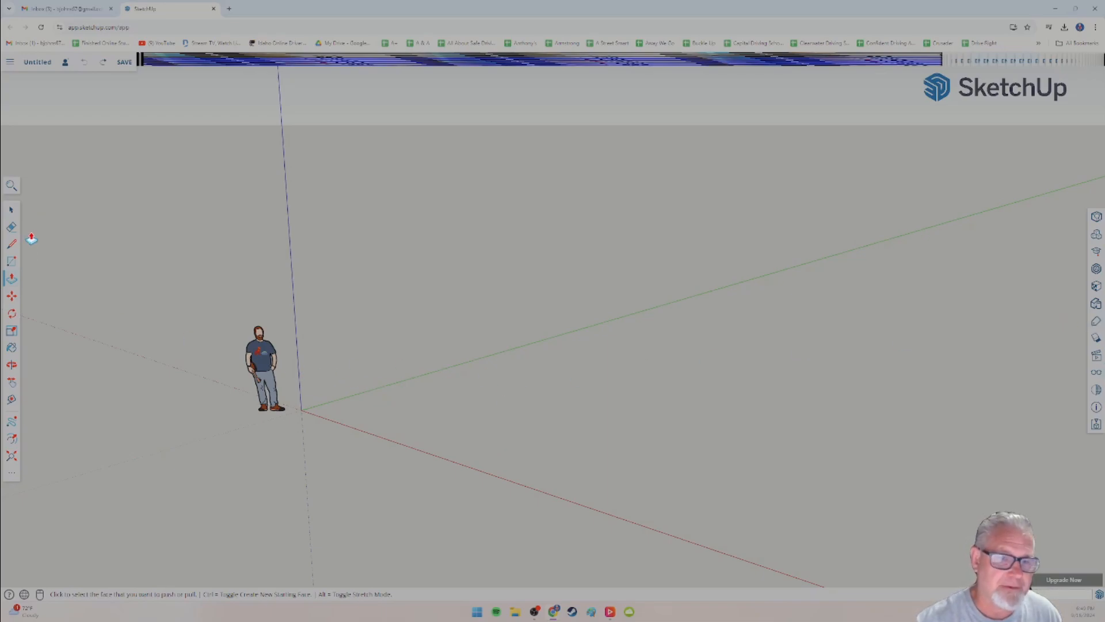
# Select the scale figure, remove it with the Eraser, and undo the removal.
pyautogui.click(12, 211)
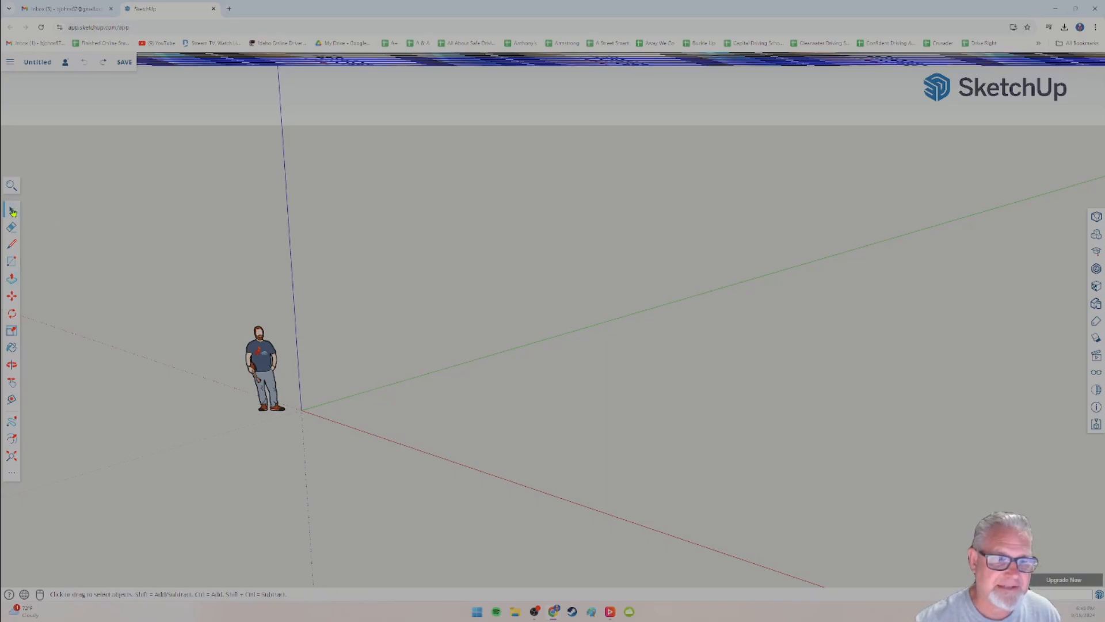
pyautogui.click(265, 356)
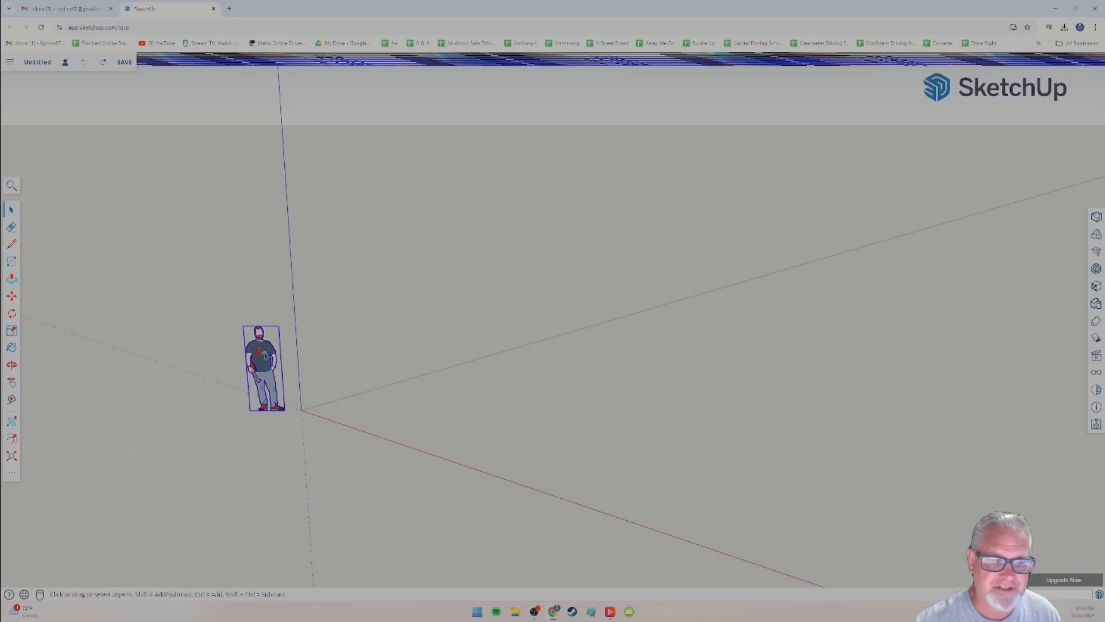
pyautogui.click(11, 229)
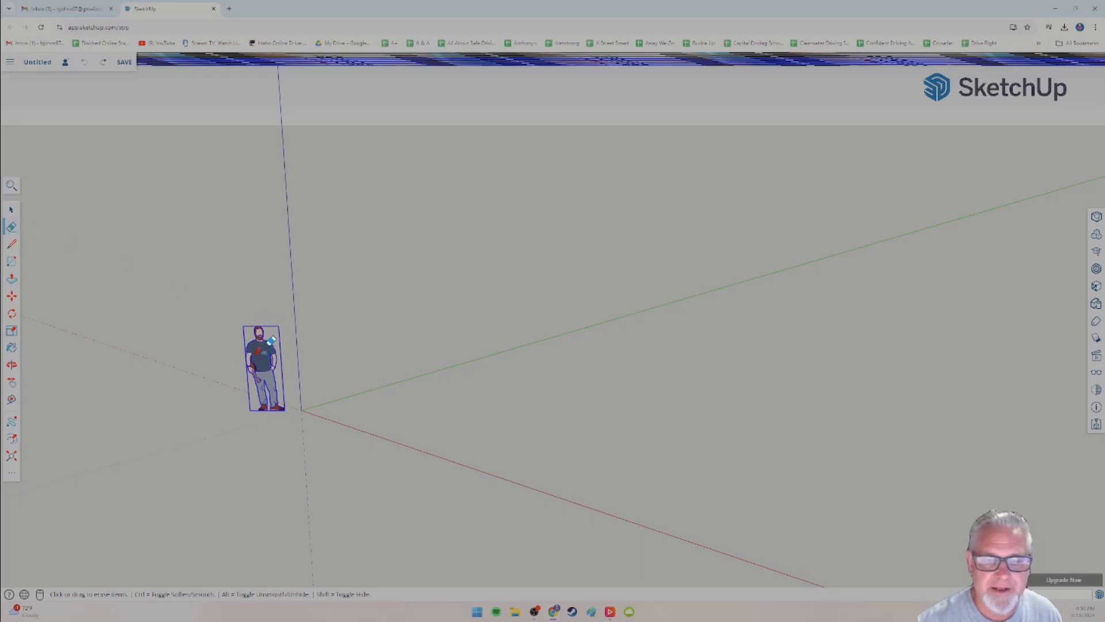
pyautogui.click(272, 343)
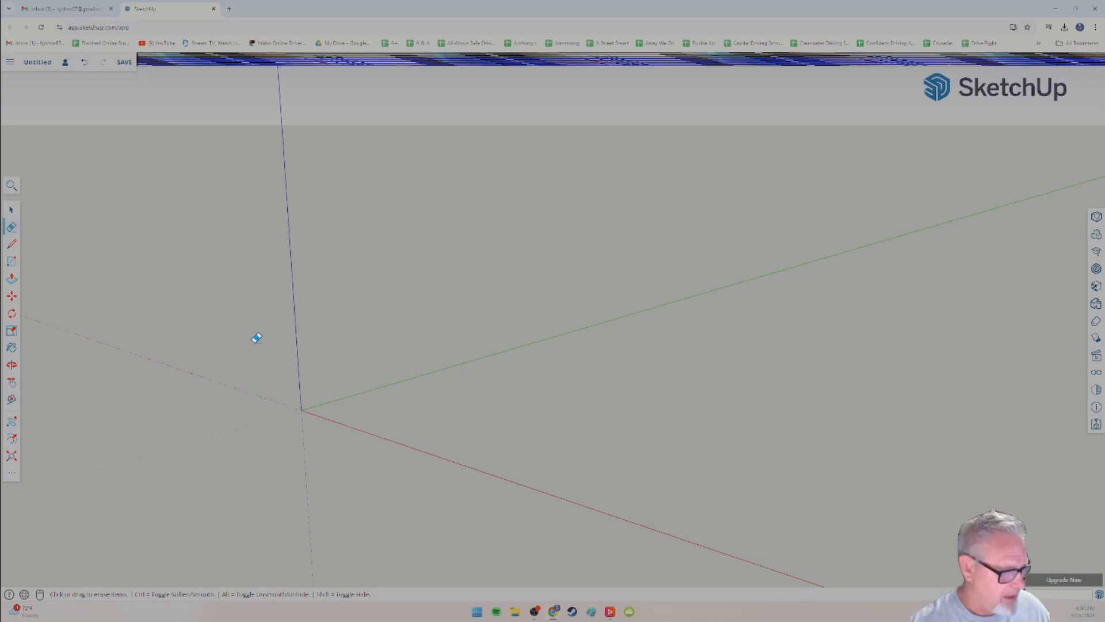
pyautogui.hotkey('ctrl', 'z')
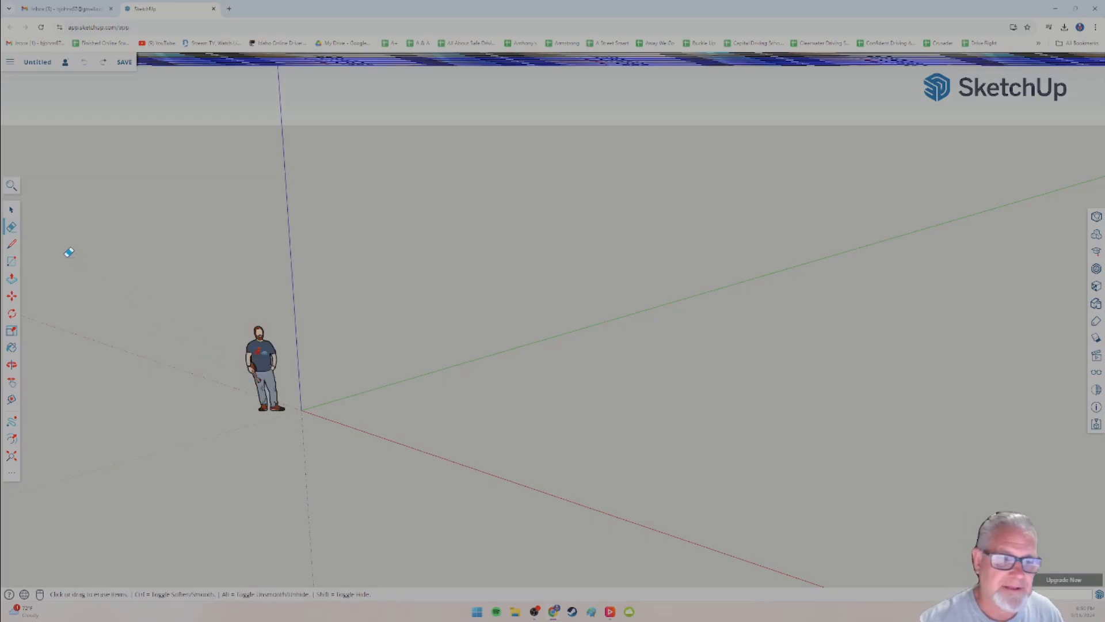
# Select the scale figure, delete it, and undo the deletion.
pyautogui.click(11, 210)
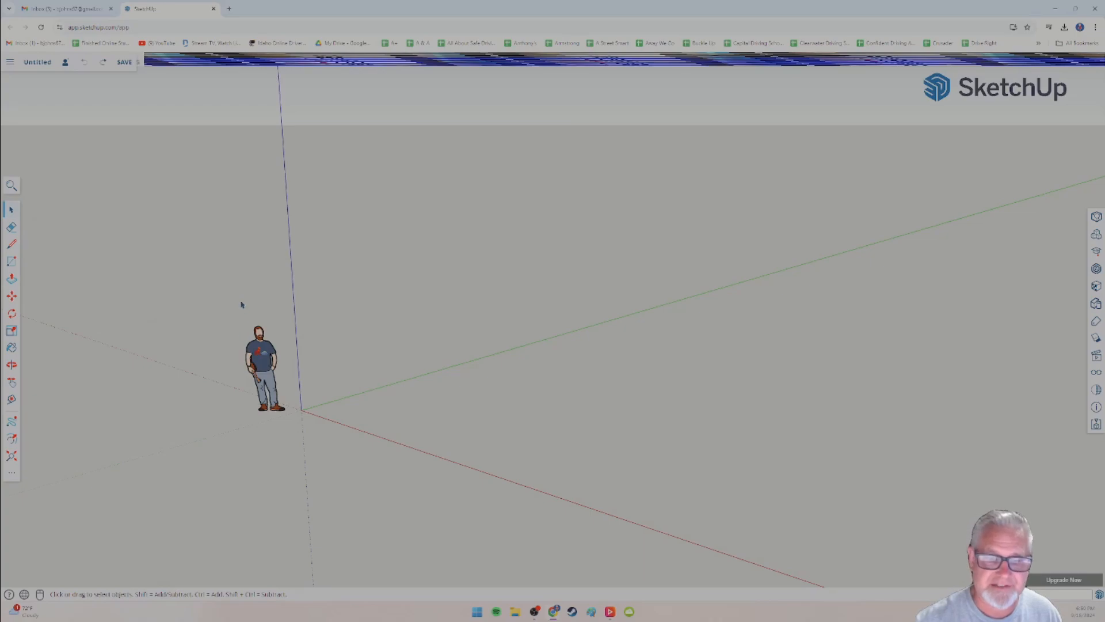
pyautogui.click(259, 349)
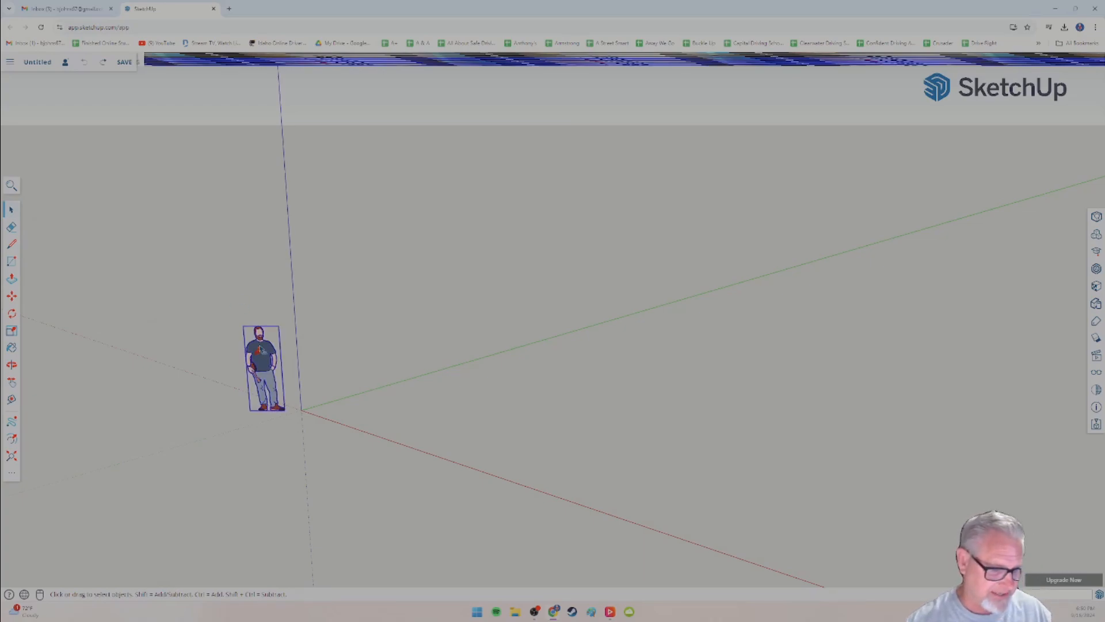
pyautogui.press('Delete')
pyautogui.hotkey('ctrl', 'z')
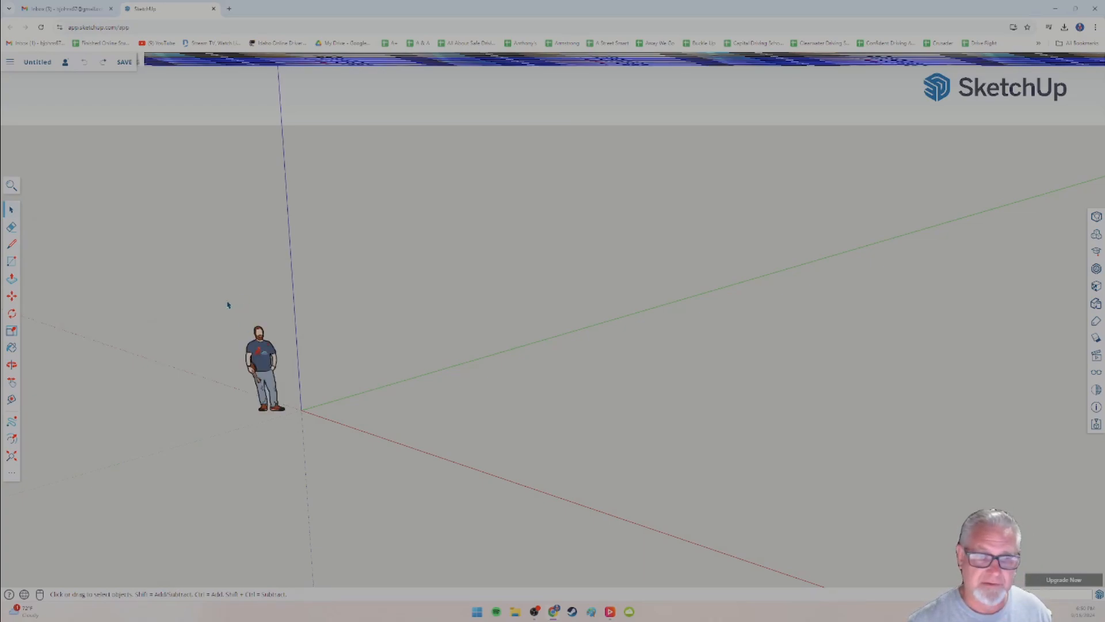
# Enclose the scale figure in a selection window, delete it, and restore it with undo.
pyautogui.moveTo(227, 303); pyautogui.dragTo(332, 471)
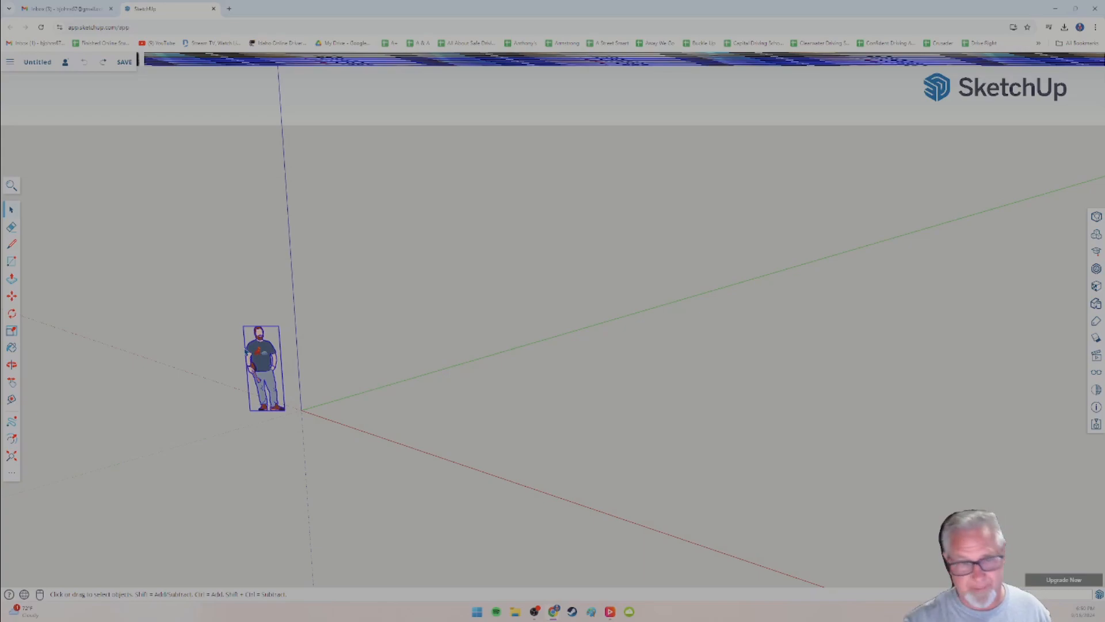
pyautogui.press('Delete')
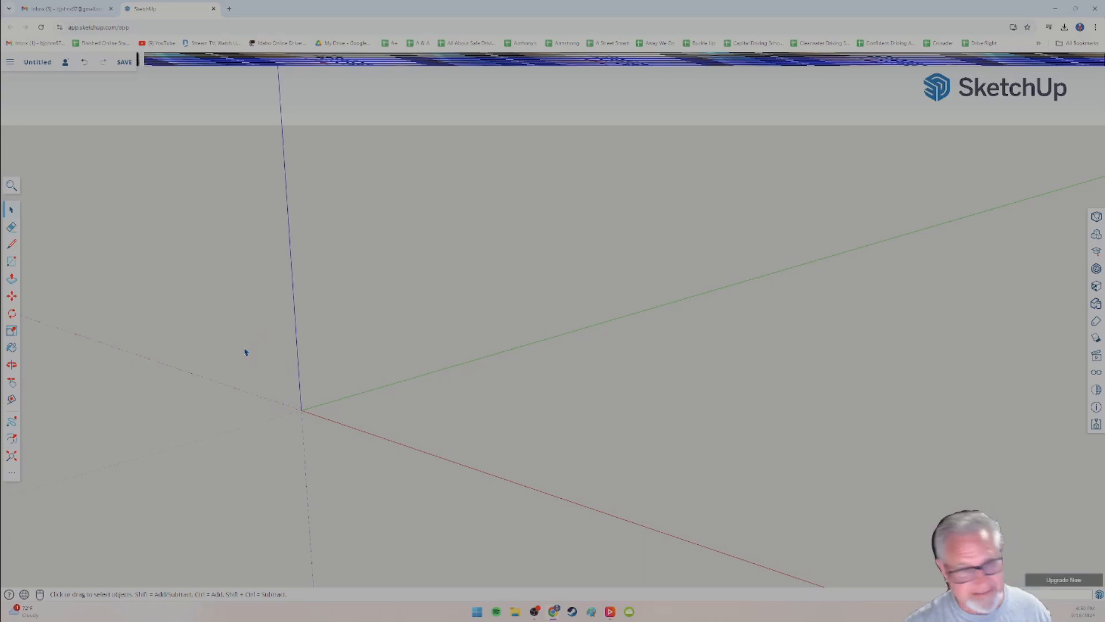
pyautogui.hotkey('ctrl', 'z')
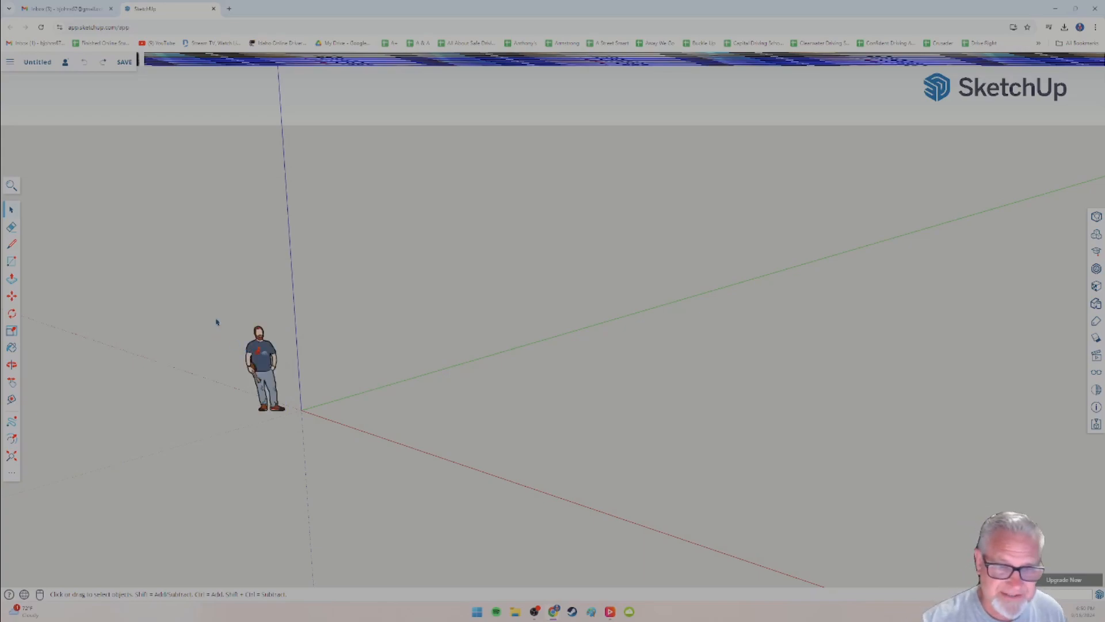
# Draw a closed irregular outline of connected straight segments beside the origin with the Line tool, ending at its starting point.
pyautogui.click(13, 247)
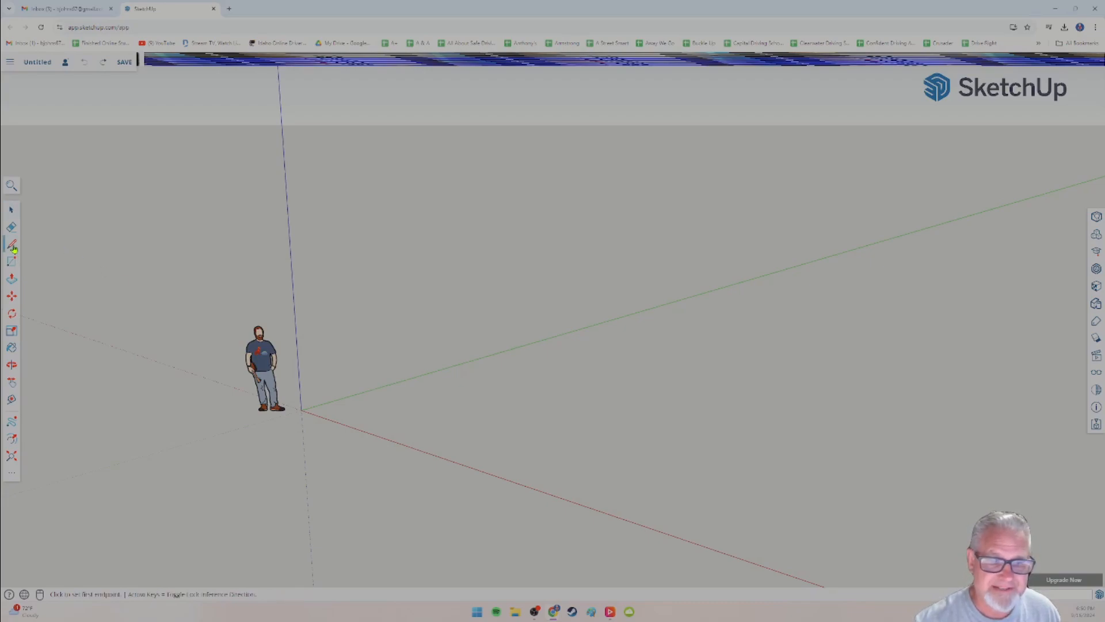
pyautogui.click(370, 412)
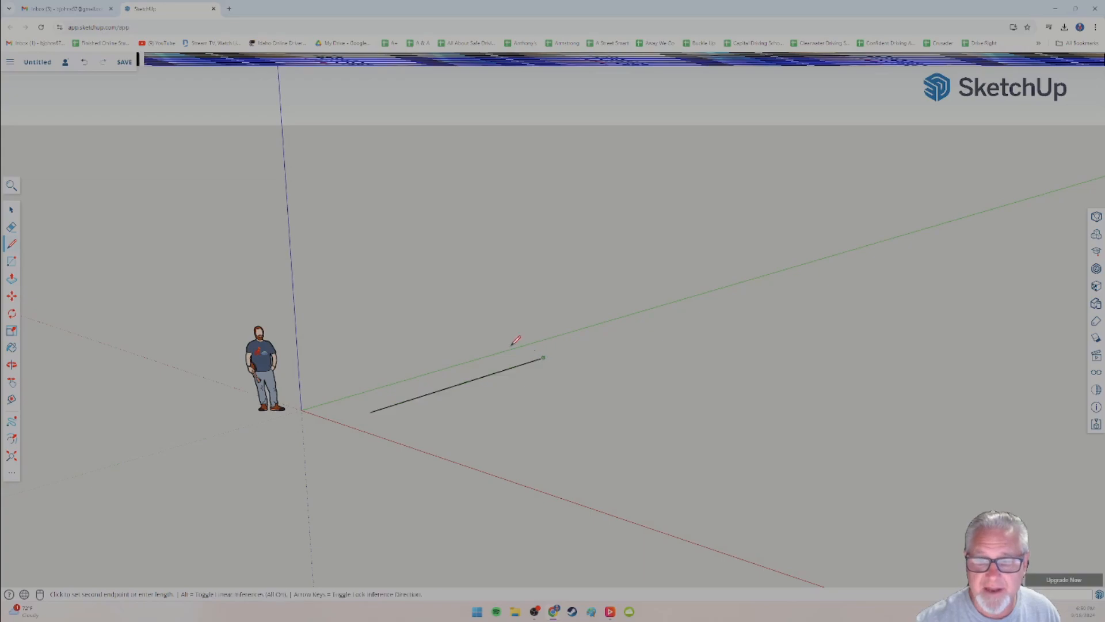
pyautogui.click(543, 358)
pyautogui.click(452, 319)
pyautogui.click(465, 242)
pyautogui.click(576, 255)
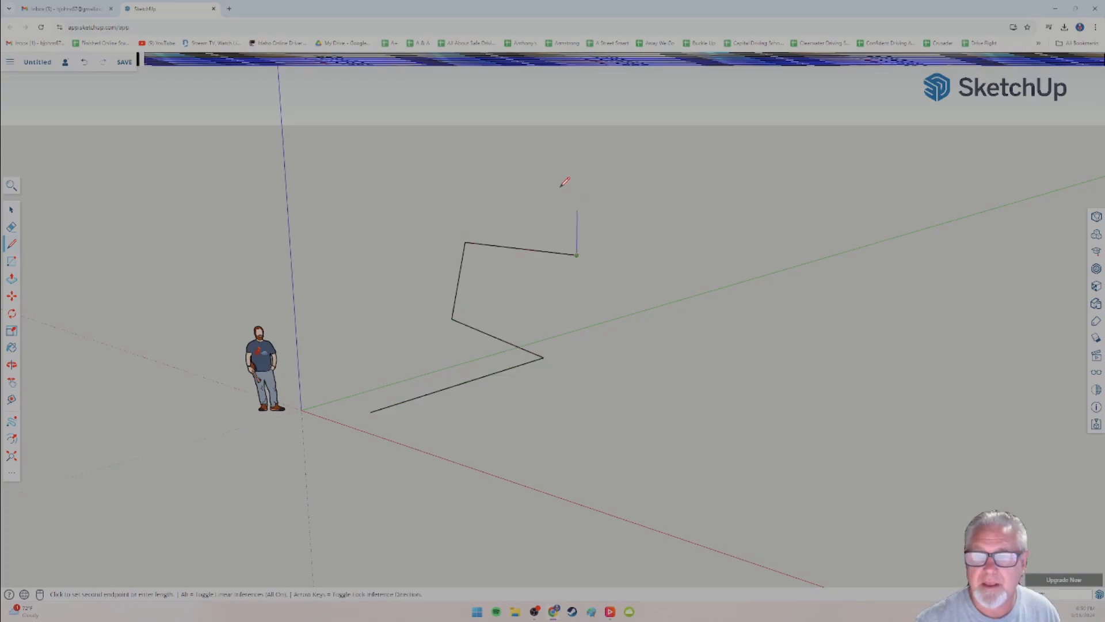
pyautogui.click(554, 178)
pyautogui.click(425, 187)
pyautogui.click(389, 252)
pyautogui.click(429, 306)
pyautogui.click(358, 311)
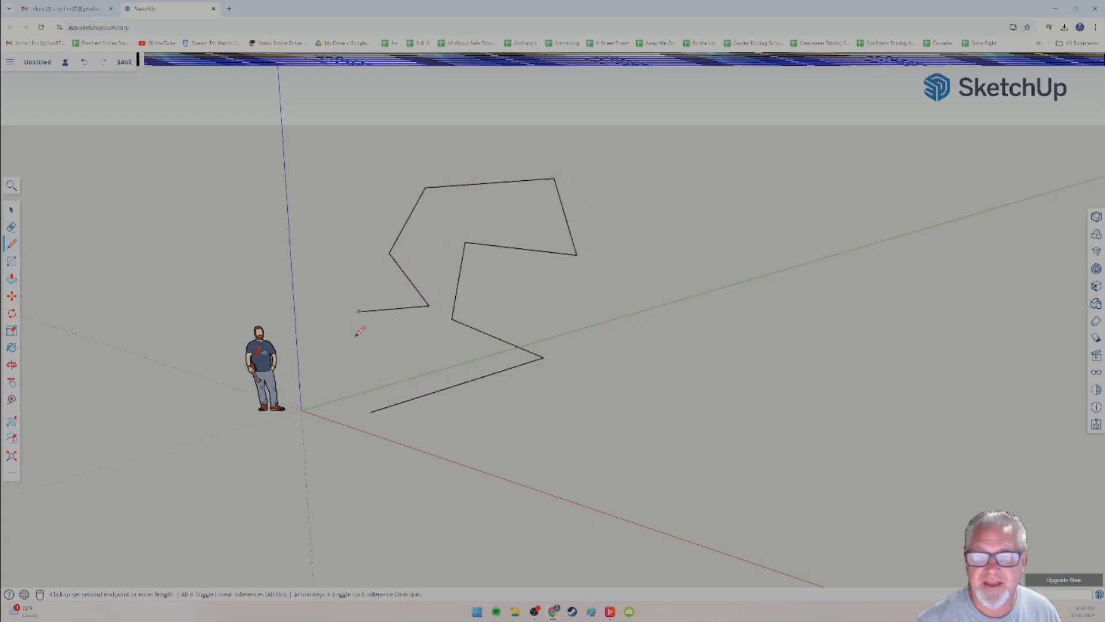
pyautogui.click(362, 382)
pyautogui.click(335, 403)
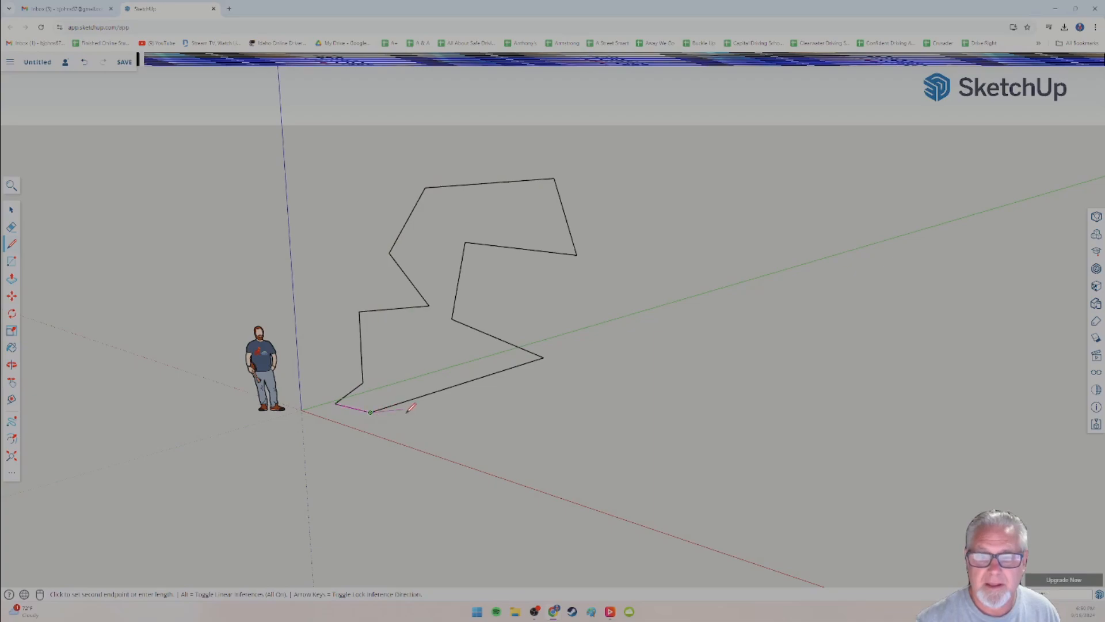
pyautogui.click(370, 412)
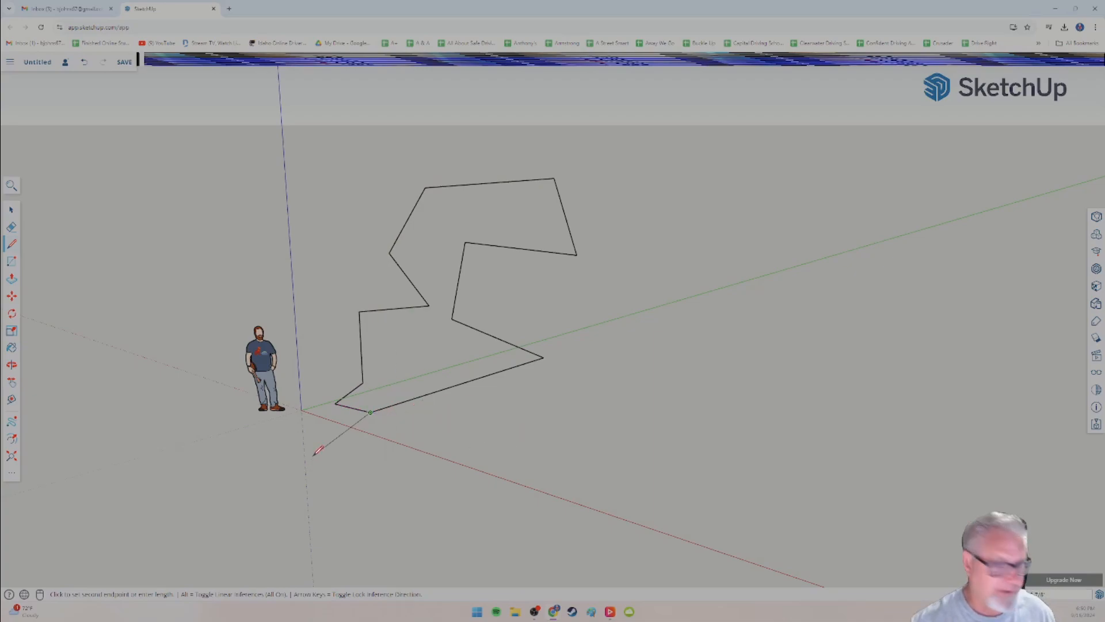
pyautogui.press('Escape')
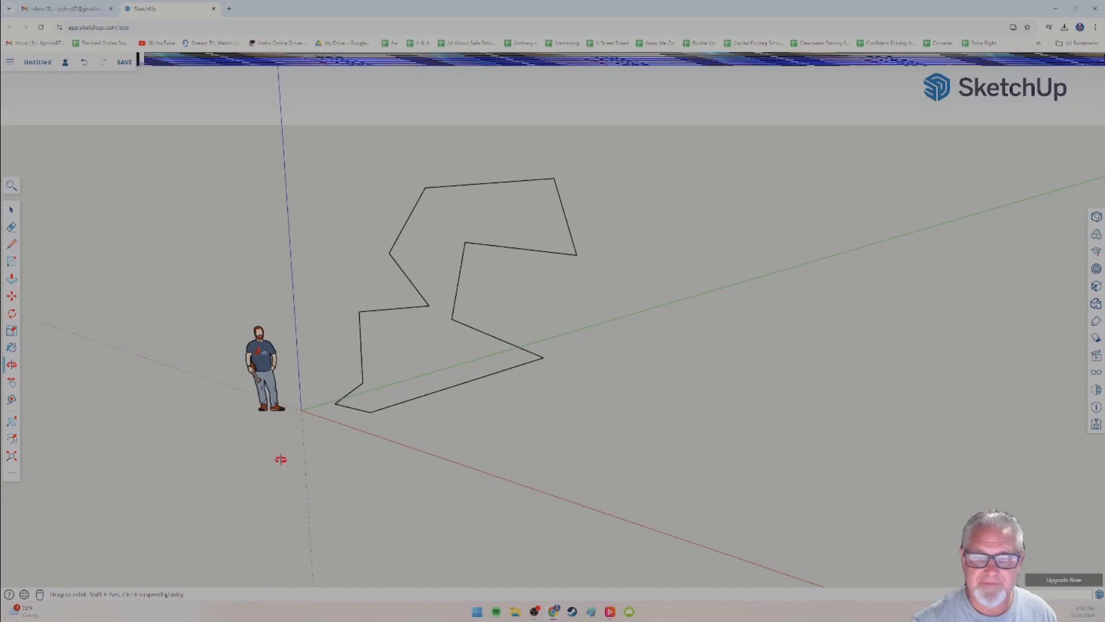
# View the closed line outline from another angle and undo all of its segments.
pyautogui.moveTo(278, 458); pyautogui.dragTo(516, 395, button='middle')
pyautogui.moveTo(247, 440)
pyautogui.mouseDown(button='middle')
pyautogui.moveTo(461, 440)
pyautogui.moveTo(170, 441)
pyautogui.moveTo(286, 437)
pyautogui.moveTo(266, 419)
pyautogui.moveTo(362, 447)
pyautogui.moveTo(286, 449)
pyautogui.moveTo(444, 481)
pyautogui.moveTo(294, 466)
pyautogui.moveTo(386, 446)
pyautogui.moveTo(380, 412)
pyautogui.moveTo(485, 457)
pyautogui.moveTo(440, 464)
pyautogui.moveTo(566, 423)
pyautogui.moveTo(678, 451)
pyautogui.moveTo(679, 471)
pyautogui.moveTo(493, 448)
pyautogui.moveTo(661, 417)
pyautogui.mouseUp(button='middle')
pyautogui.press('l')
pyautogui.press('l')
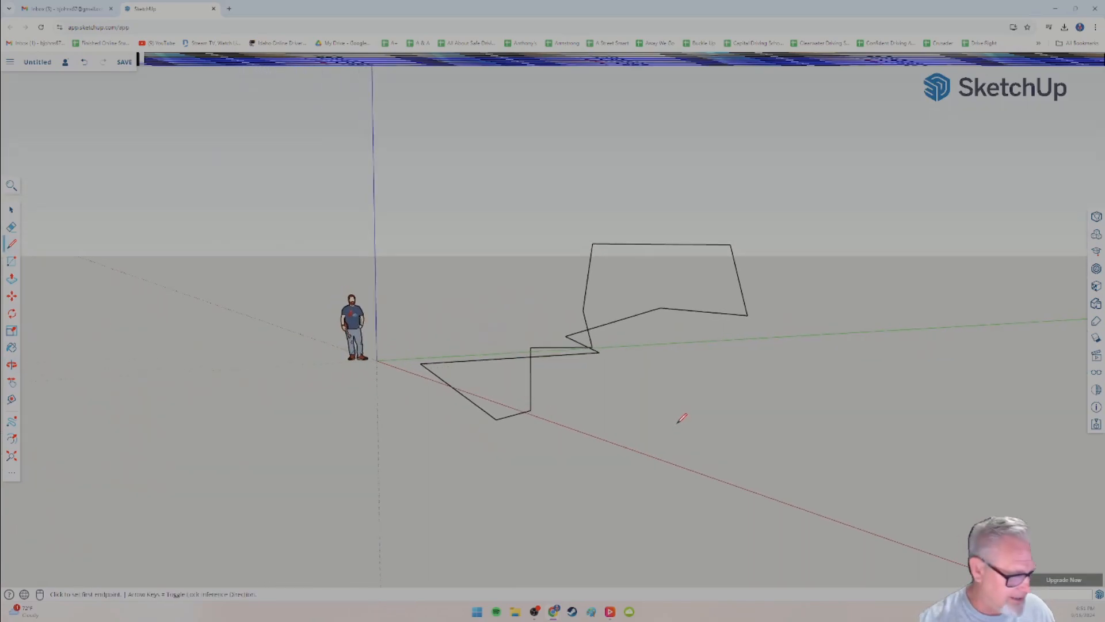
pyautogui.hotkey('ctrl', 'z')
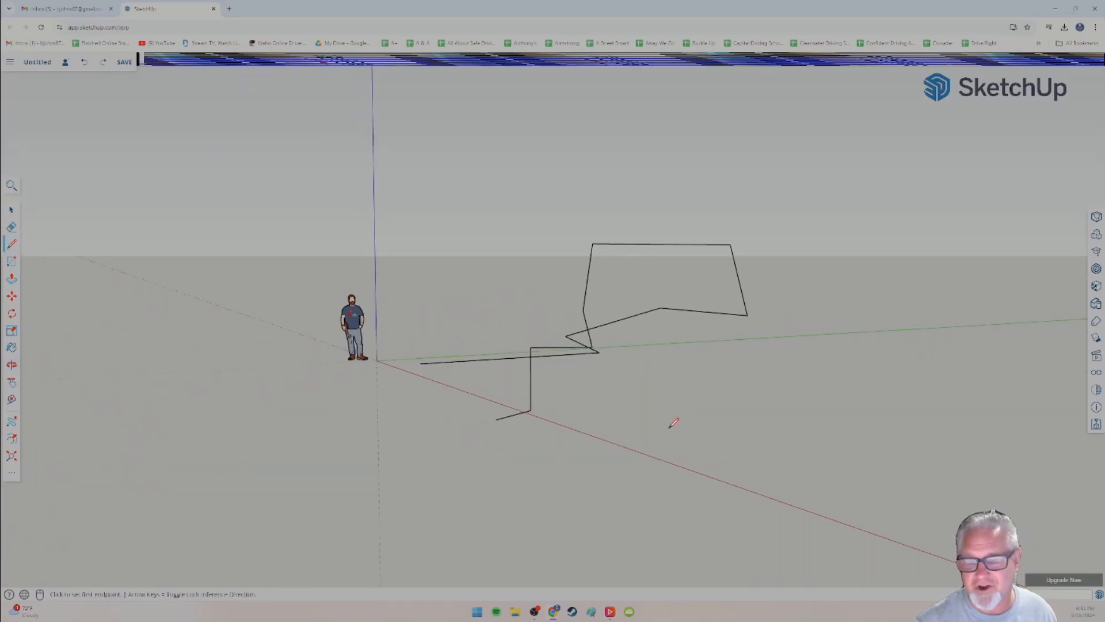
pyautogui.hotkey('ctrl', 'z')
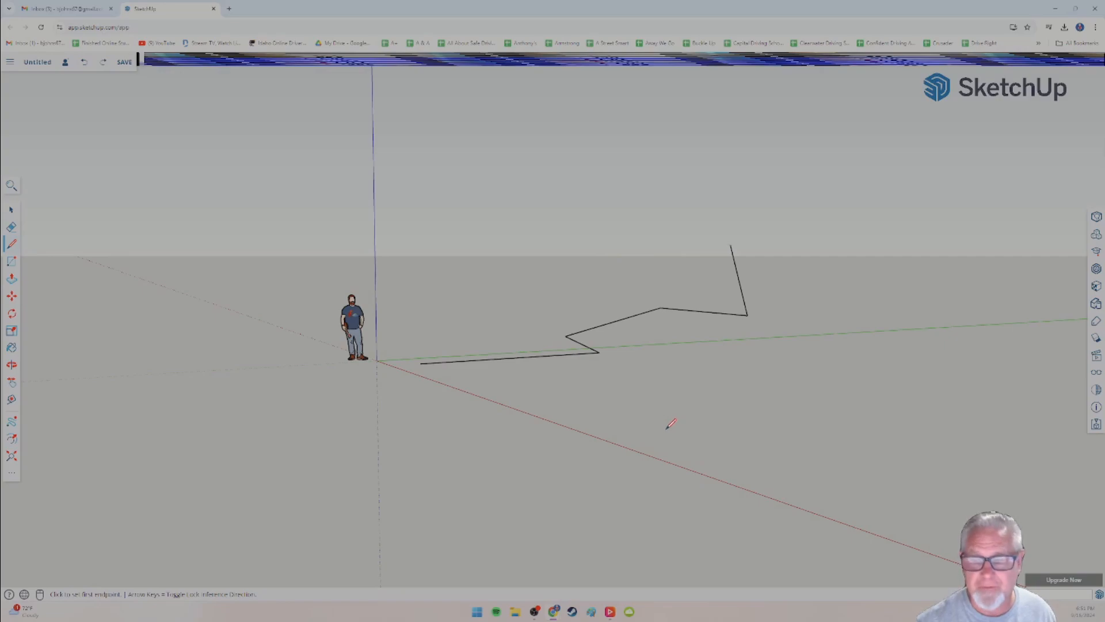
pyautogui.hotkey('ctrl', 'z')
pyautogui.hotkey('ctrl', 'z')
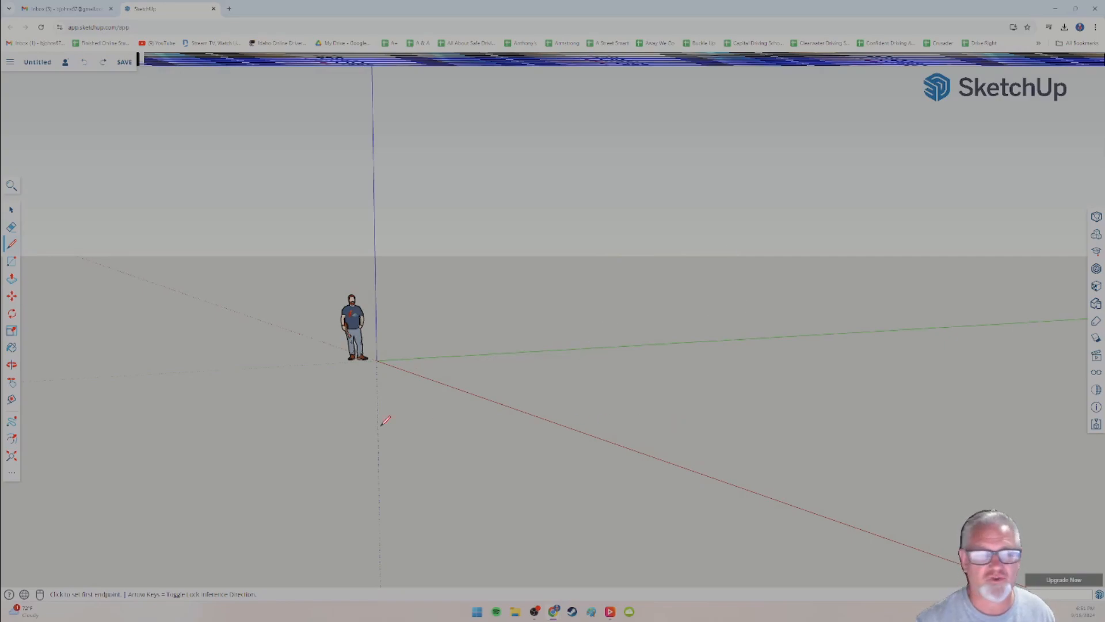
# Draw a rectangle on the ground between the red and green axes, away from the origin.
pyautogui.click(12, 264)
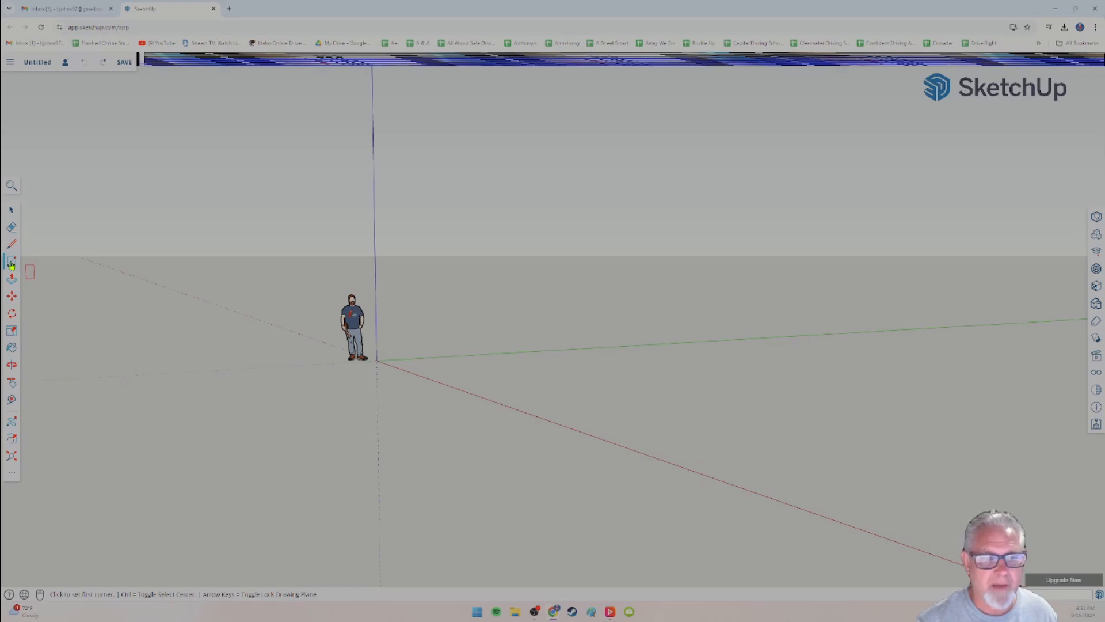
pyautogui.click(526, 373)
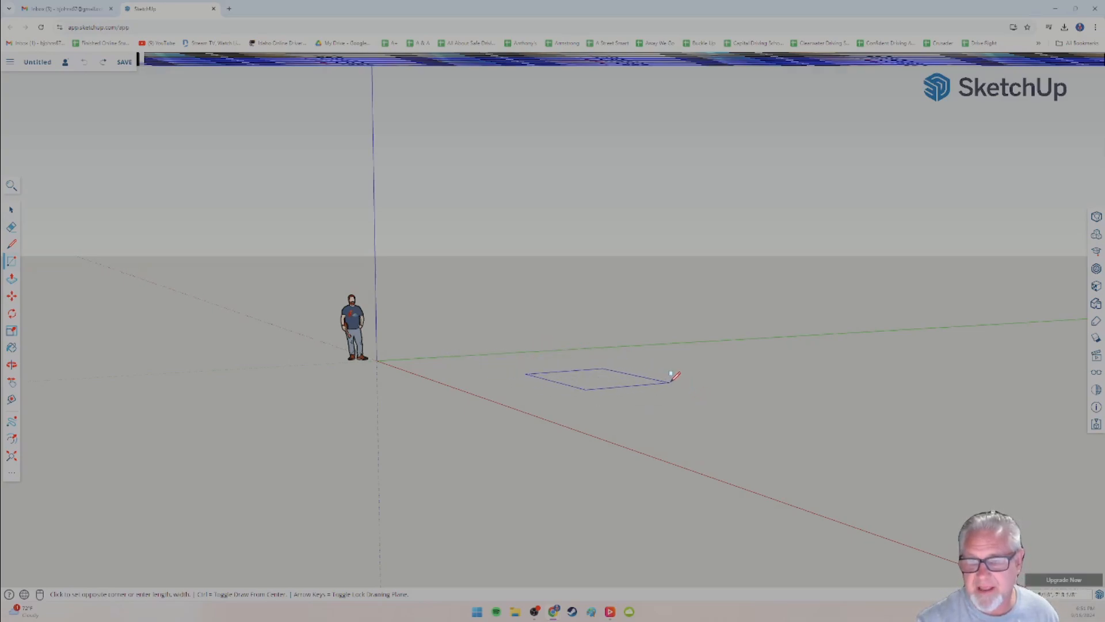
pyautogui.click(671, 381)
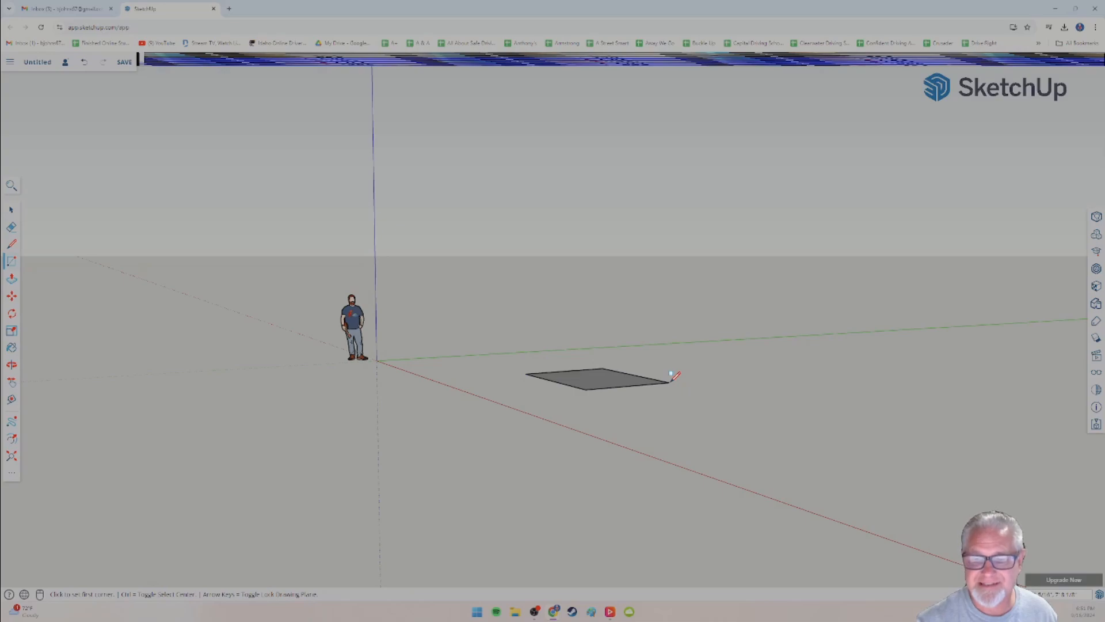
# Orbit, pan and zoom to examine the ground rectangle and the origin from different angles and distances.
pyautogui.moveTo(681, 378)
pyautogui.mouseDown(button='middle')
pyautogui.moveTo(671, 455)
pyautogui.moveTo(653, 301)
pyautogui.moveTo(656, 173)
pyautogui.moveTo(605, 350)
pyautogui.moveTo(596, 225)
pyautogui.moveTo(573, 278)
pyautogui.moveTo(569, 244)
pyautogui.moveTo(564, 439)
pyautogui.moveTo(597, 282)
pyautogui.moveTo(562, 327)
pyautogui.moveTo(583, 432)
pyautogui.moveTo(545, 457)
pyautogui.moveTo(580, 422)
pyautogui.moveTo(627, 430)
pyautogui.moveTo(553, 436)
pyautogui.moveTo(503, 380)
pyautogui.moveTo(483, 382)
pyautogui.mouseUp(button='middle')
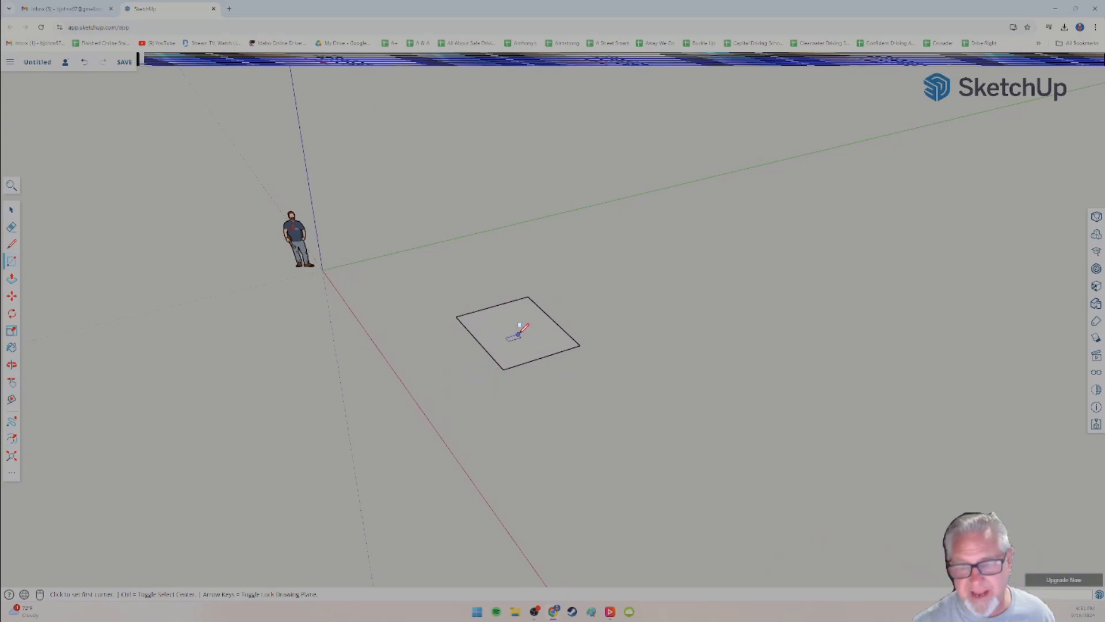
pyautogui.moveTo(451, 410); pyautogui.dragTo(567, 330, button='middle')
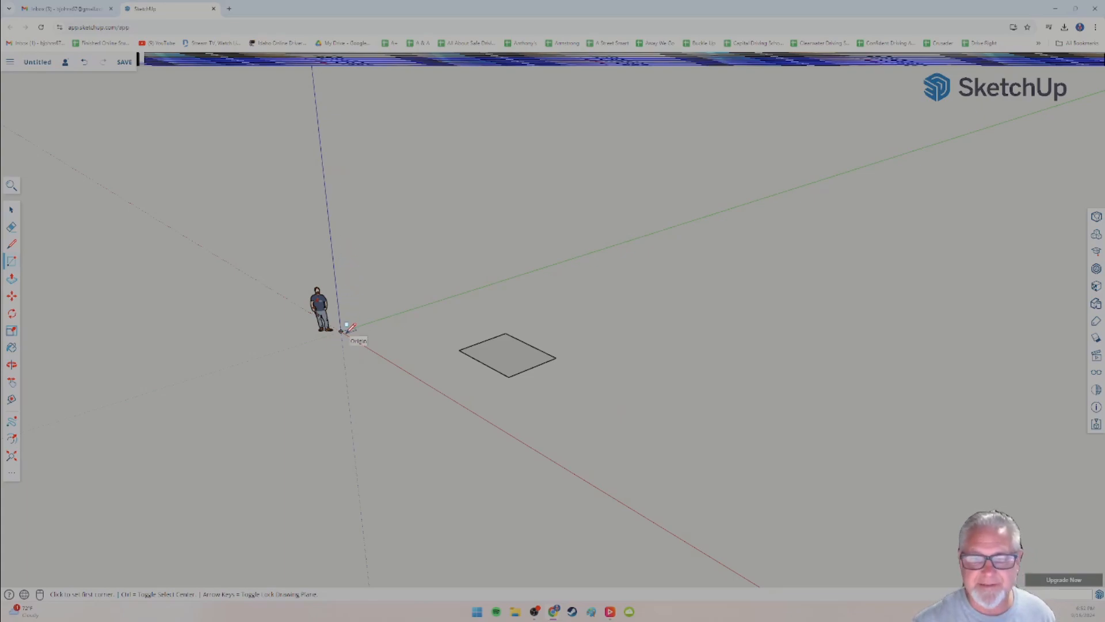
pyautogui.scroll(3, 345, 357)
pyautogui.scroll(3, 345, 364)
pyautogui.keyDown('shift'); pyautogui.moveTo(283, 338); pyautogui.dragTo(387, 316, button='middle'); pyautogui.keyUp('shift')
pyautogui.scroll(-4, 367, 374)
pyautogui.press('r')
pyautogui.scroll(2, 369, 363)
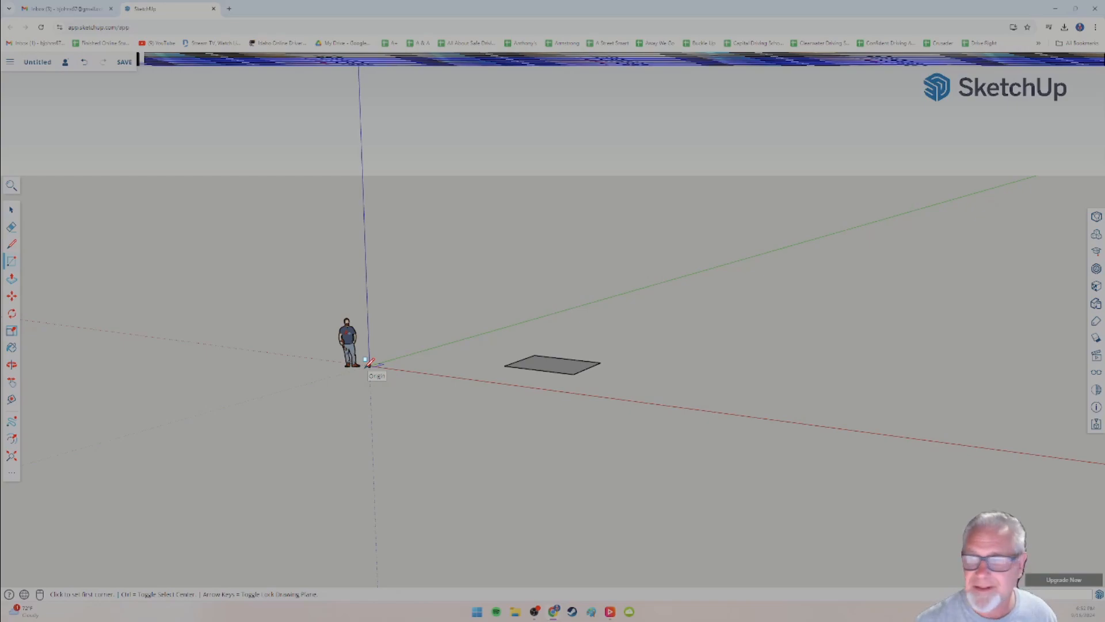
pyautogui.scroll(2, 375, 382)
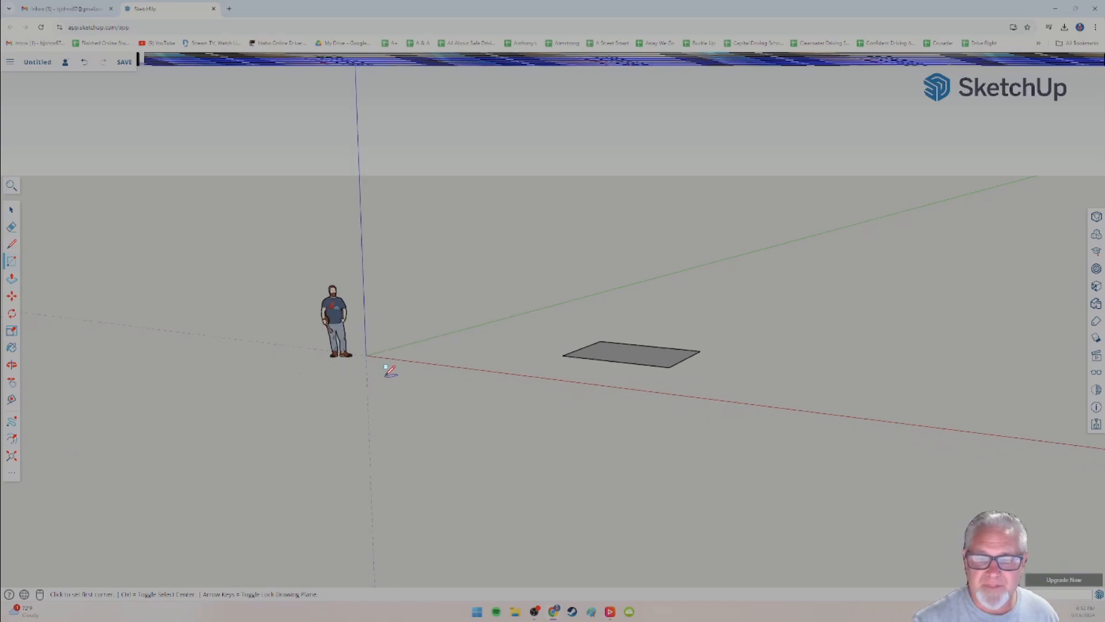
pyautogui.moveTo(390, 371); pyautogui.dragTo(383, 424, button='middle')
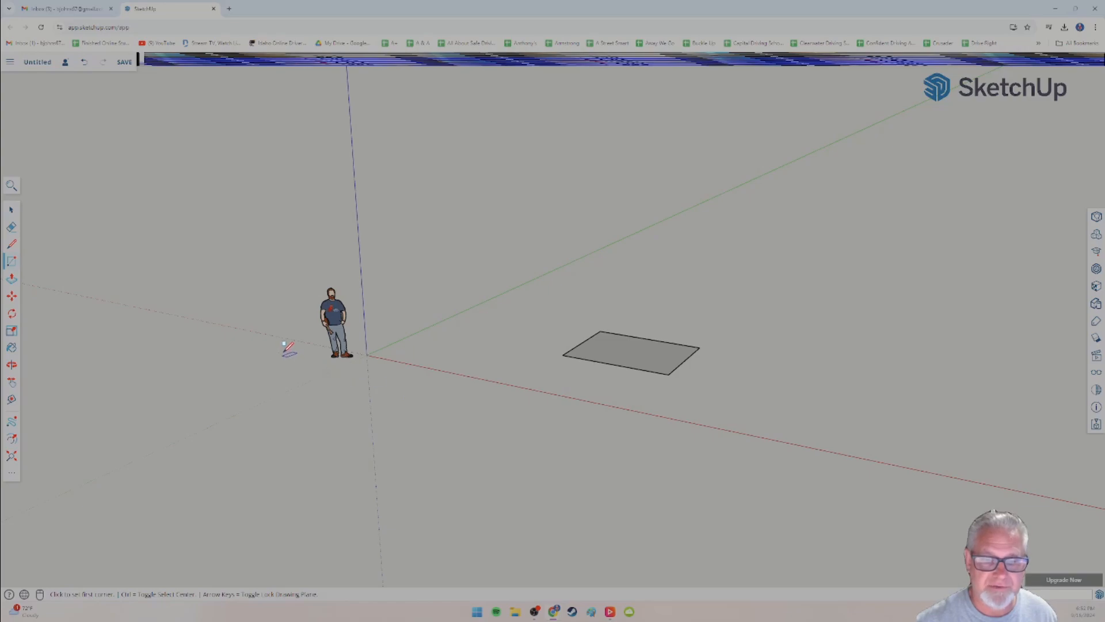
pyautogui.moveTo(336, 424); pyautogui.dragTo(439, 381, button='middle')
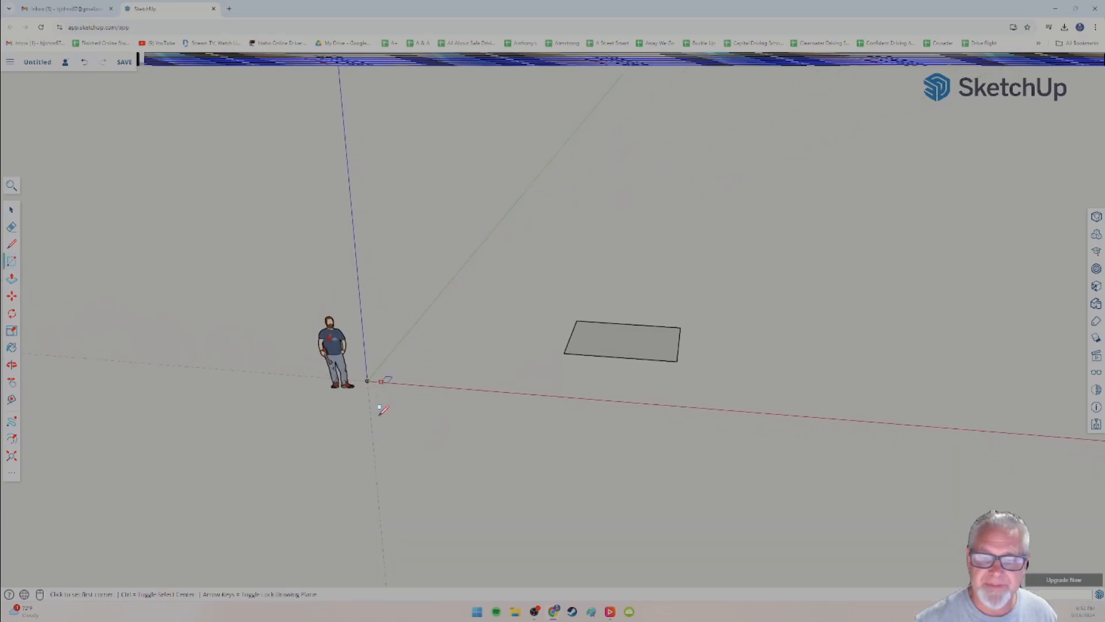
pyautogui.moveTo(442, 482); pyautogui.dragTo(363, 444, button='middle')
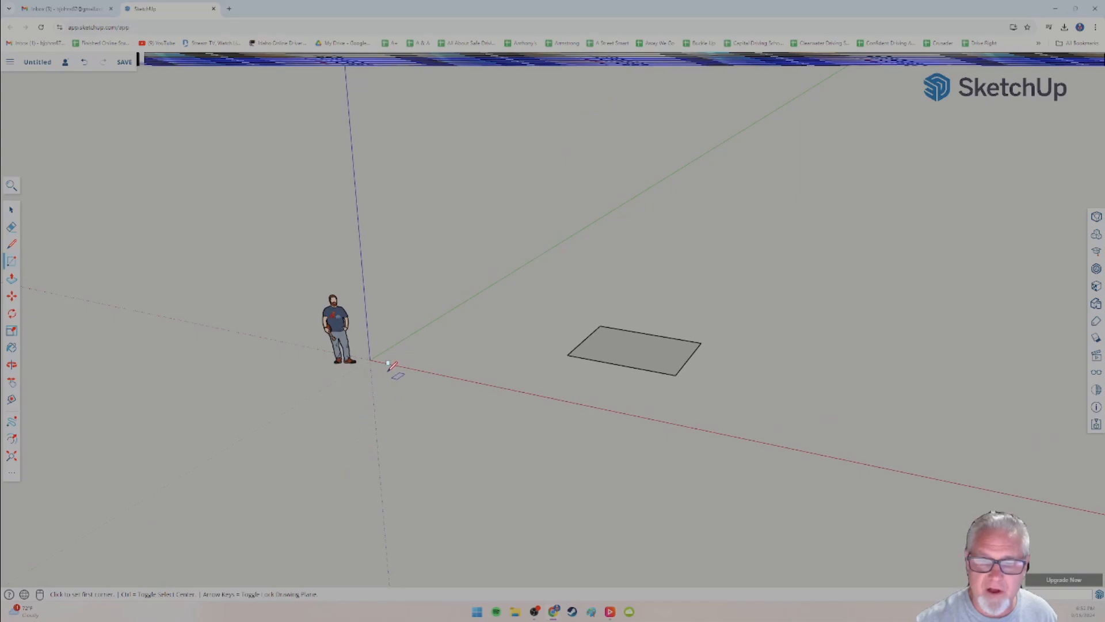
# Draw a second ground rectangle starting at the origin, with two edges along the red and green axes.
pyautogui.scroll(3, 380, 370)
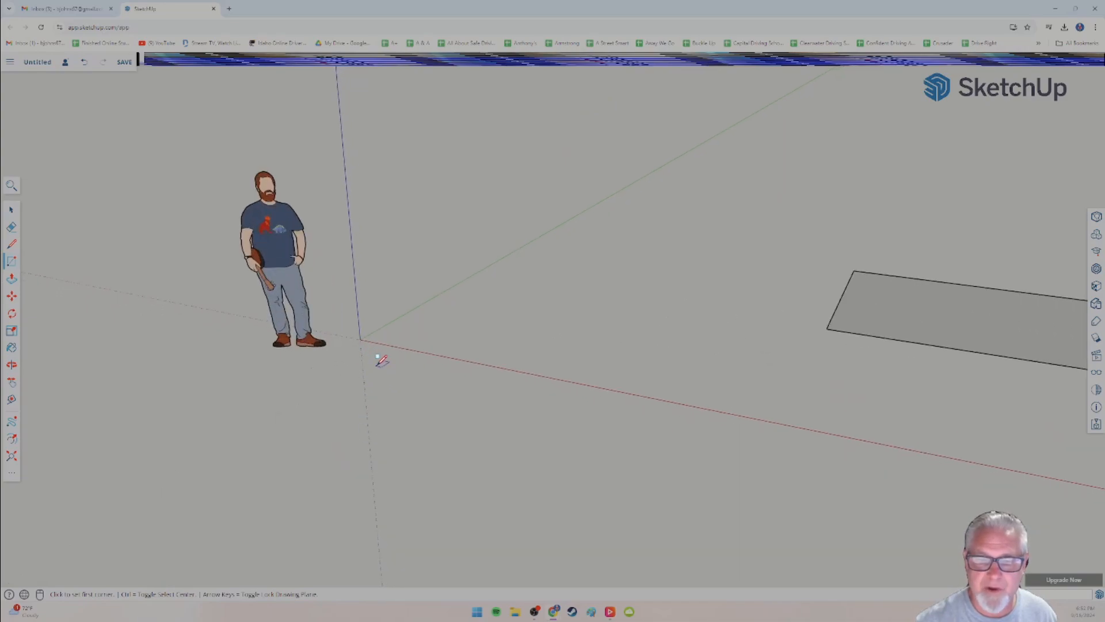
pyautogui.click(360, 339)
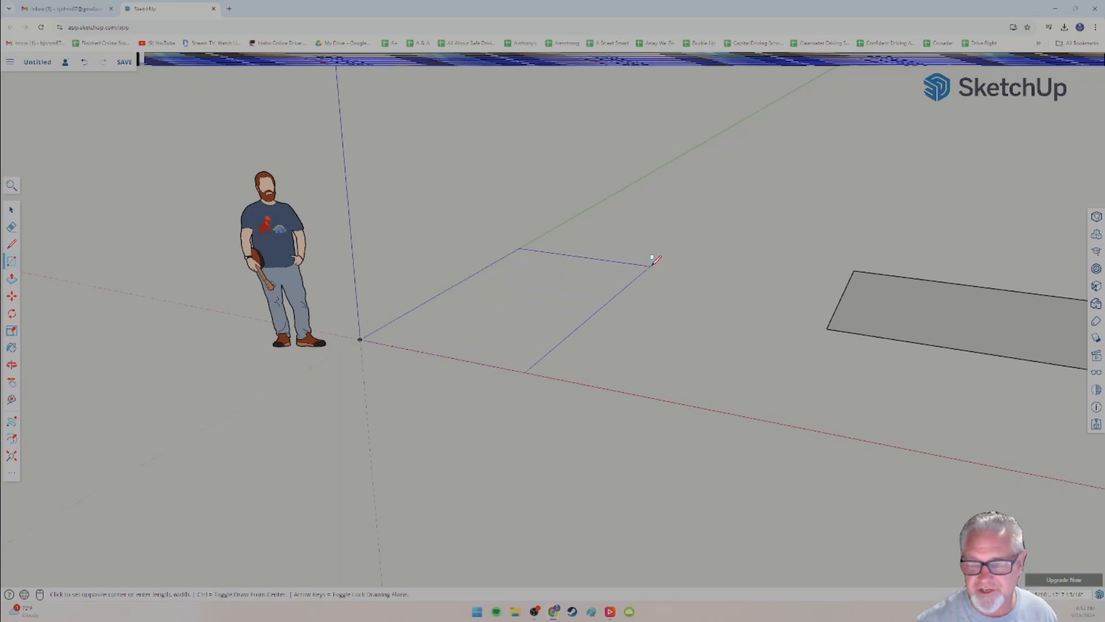
pyautogui.click(701, 254)
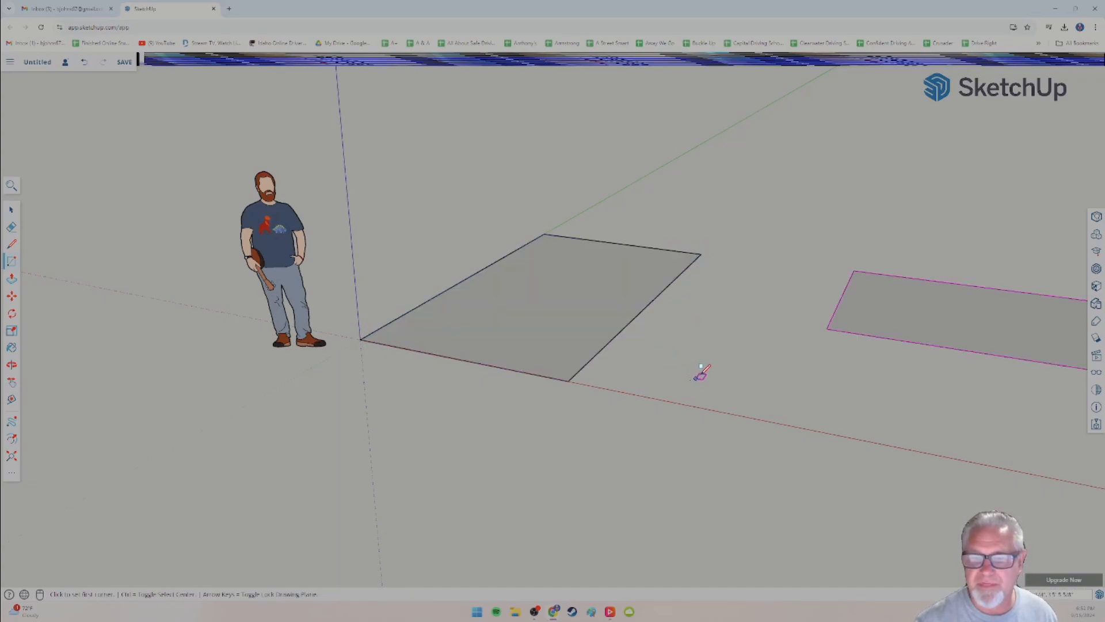
# Draw a smaller rectangle from the origin inside the second rectangle and undo it.
pyautogui.keyDown('shift'); pyautogui.moveTo(700, 370); pyautogui.dragTo(594, 341, button='middle'); pyautogui.keyUp('shift')
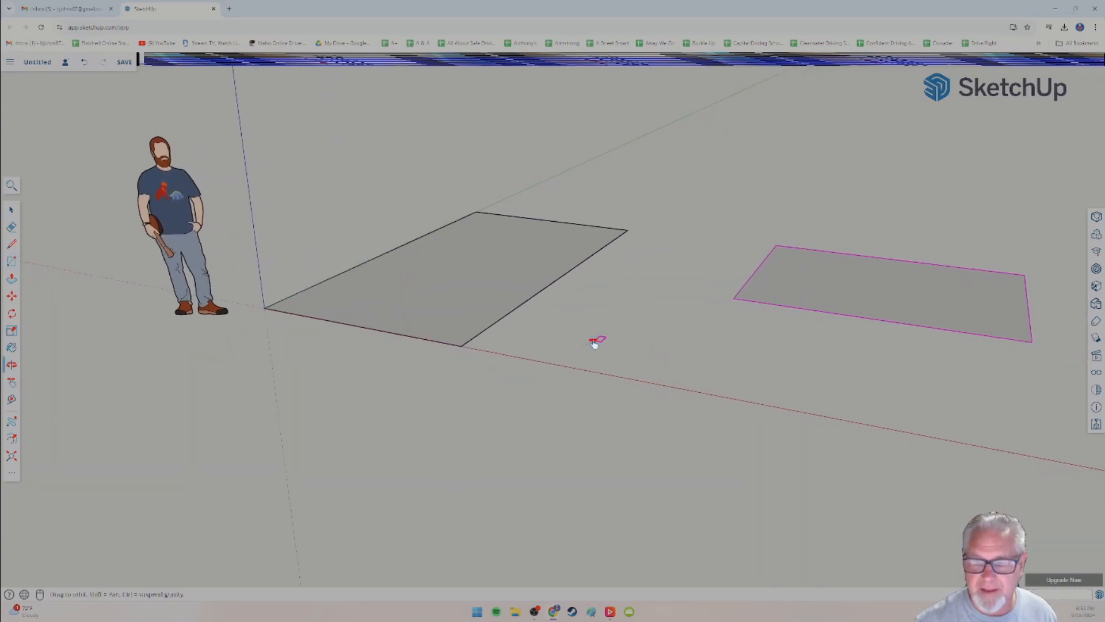
pyautogui.click(263, 307)
pyautogui.click(438, 274)
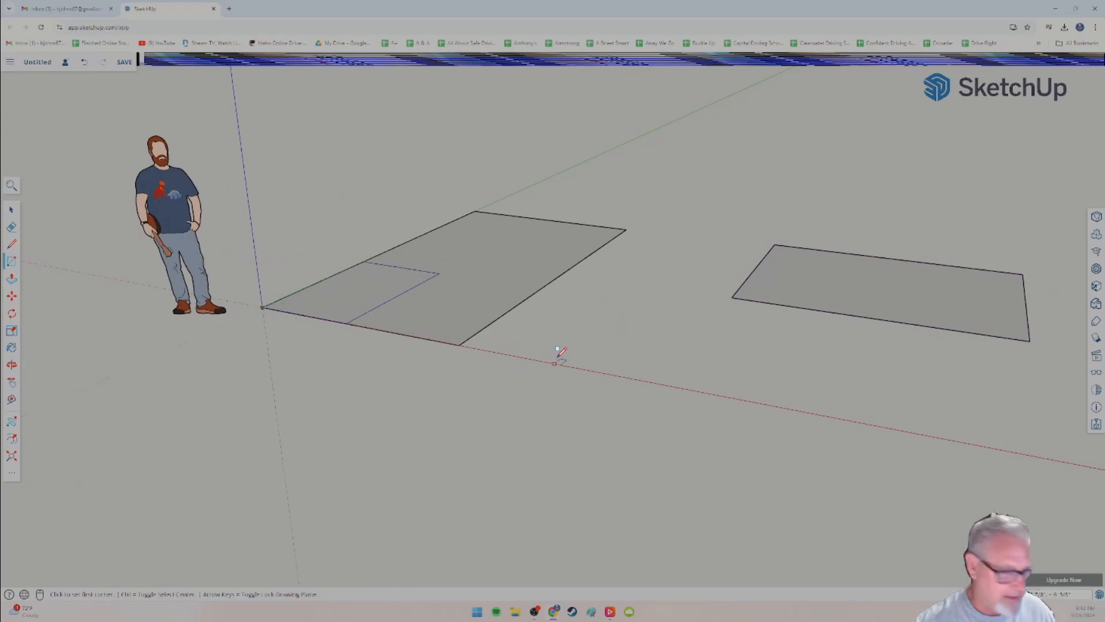
pyautogui.hotkey('ctrl', 'z')
pyautogui.press('c')
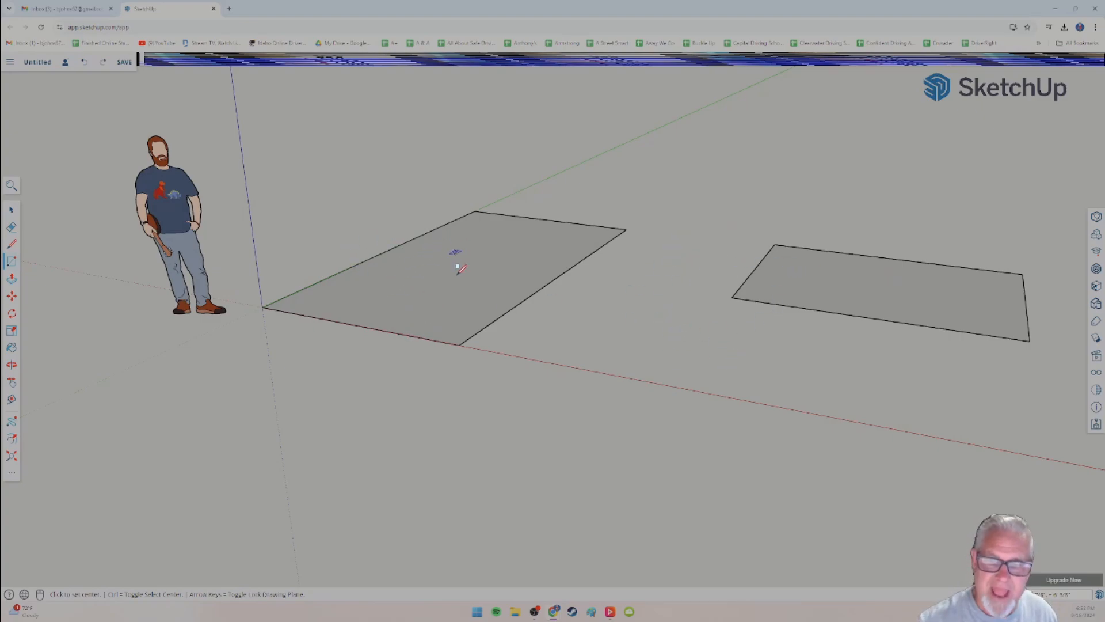
pyautogui.scroll(-3, 302, 315)
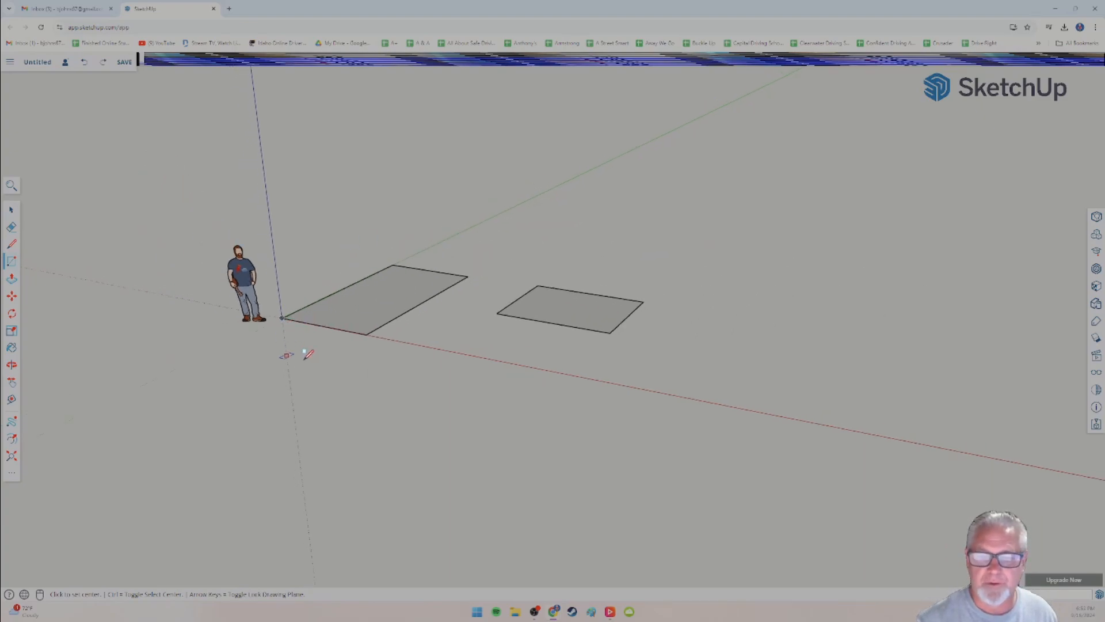
pyautogui.moveTo(307, 355); pyautogui.dragTo(363, 310, button='middle')
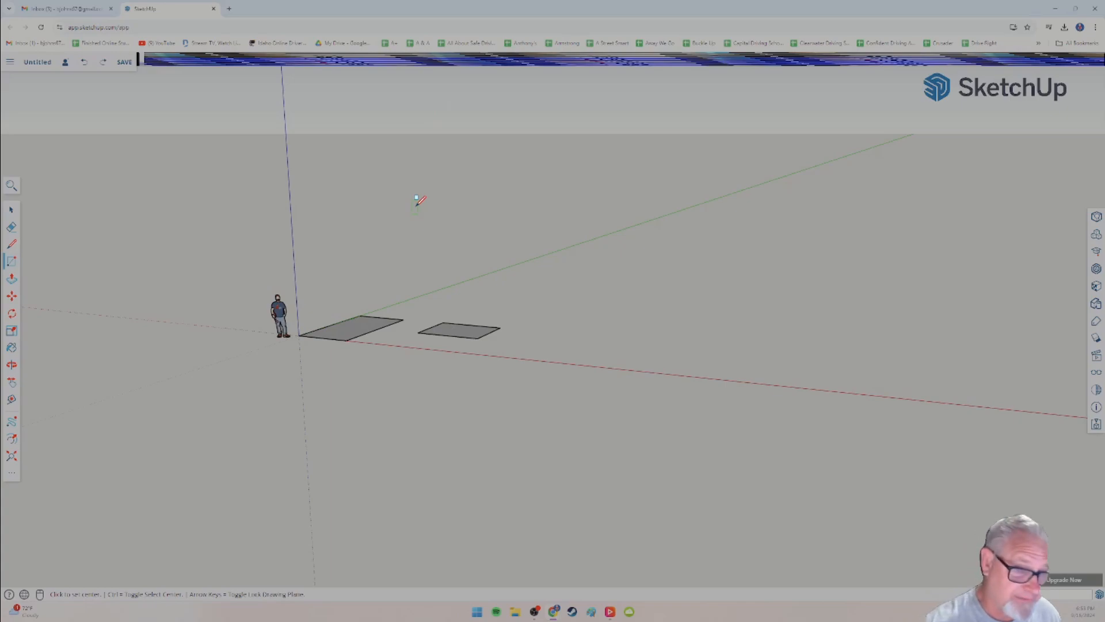
# Undo both rectangles drawn on the ground.
pyautogui.moveTo(324, 242); pyautogui.dragTo(323, 259, button='middle')
pyautogui.scroll(3, 372, 292)
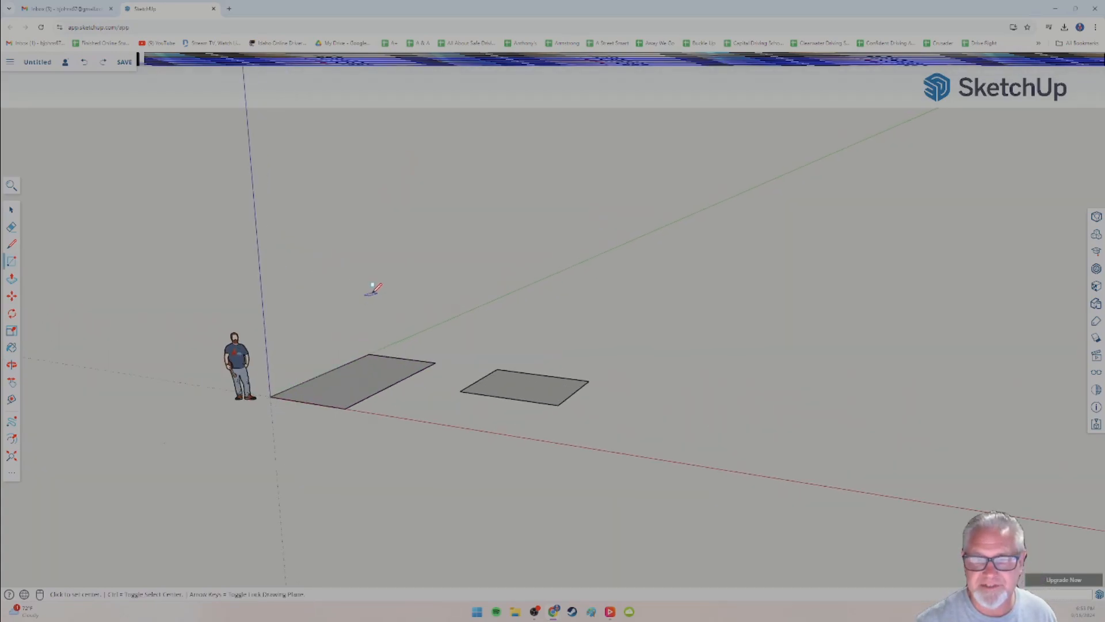
pyautogui.moveTo(372, 288); pyautogui.dragTo(397, 197, button='middle')
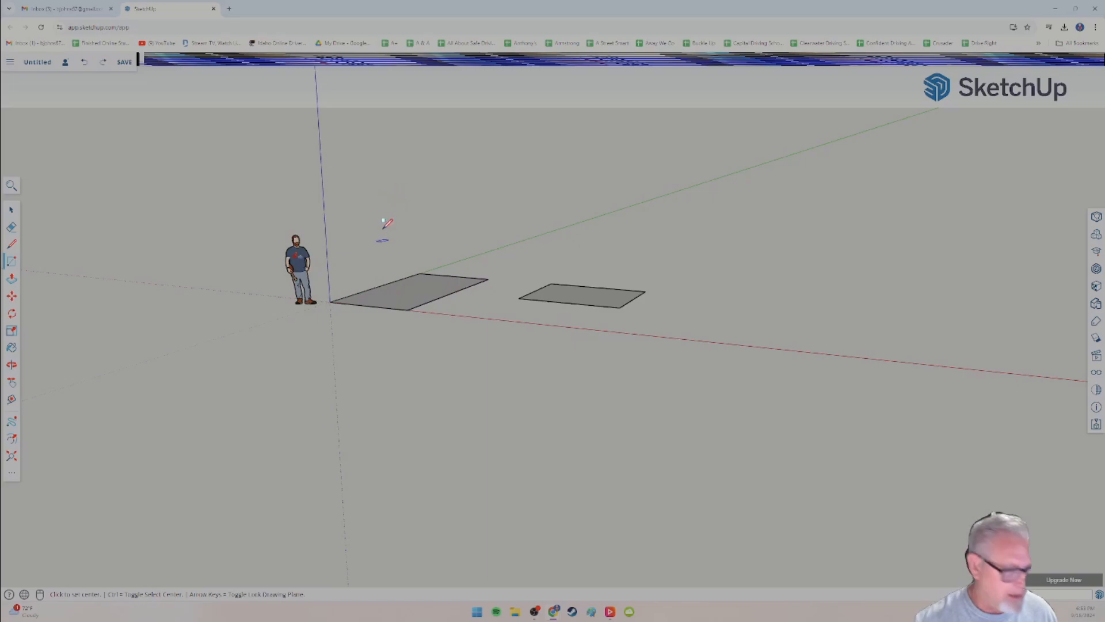
pyautogui.hotkey('ctrl', 'z')
pyautogui.hotkey('ctrl', 'z')
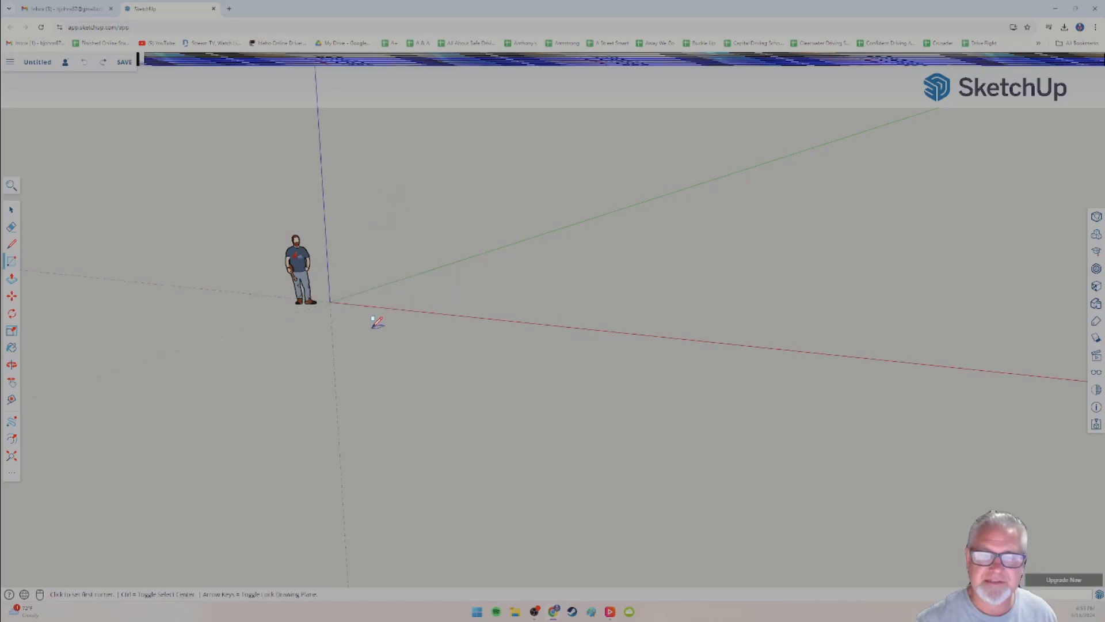
# Draw an upright rectangle between the red and green axes, away from the origin.
pyautogui.moveTo(375, 319); pyautogui.dragTo(345, 324, button='middle')
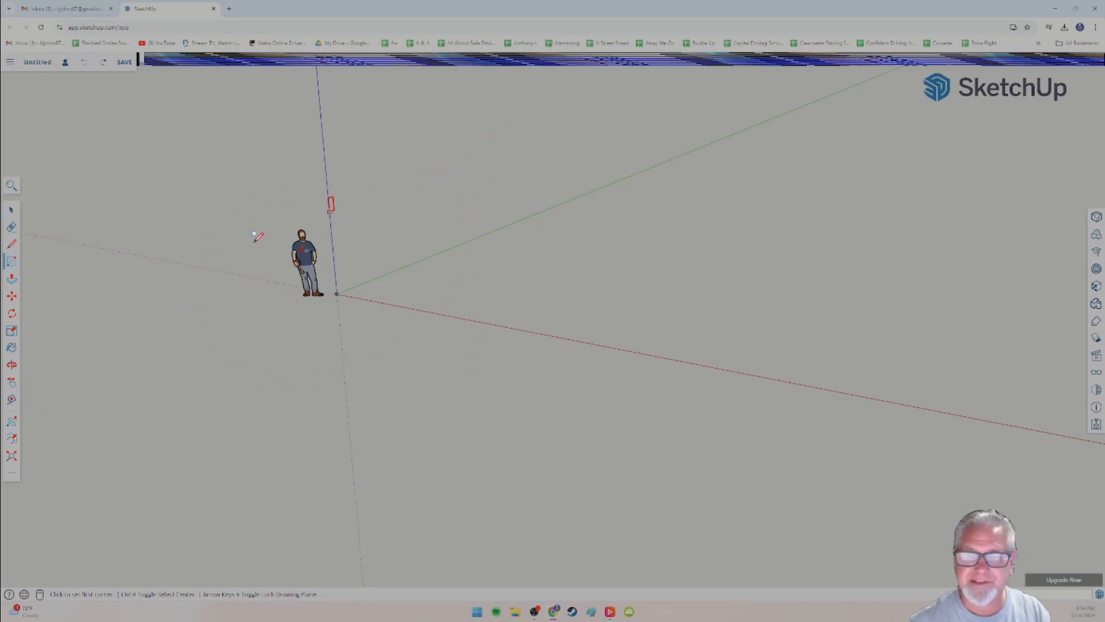
pyautogui.click(518, 292)
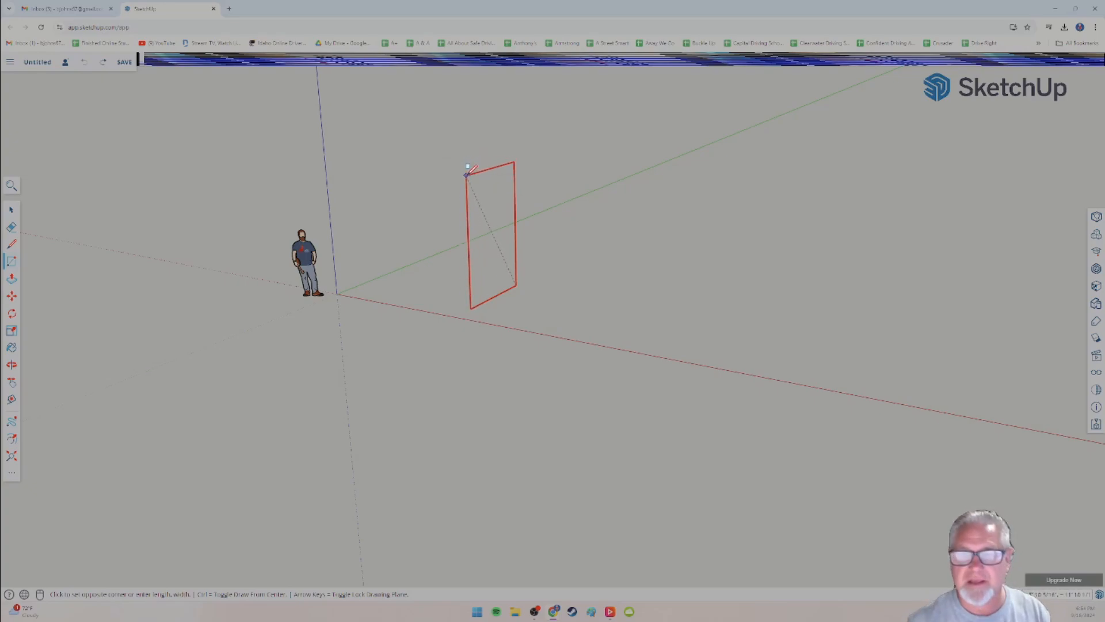
pyautogui.click(470, 171)
pyautogui.moveTo(410, 307); pyautogui.dragTo(523, 339, button='middle')
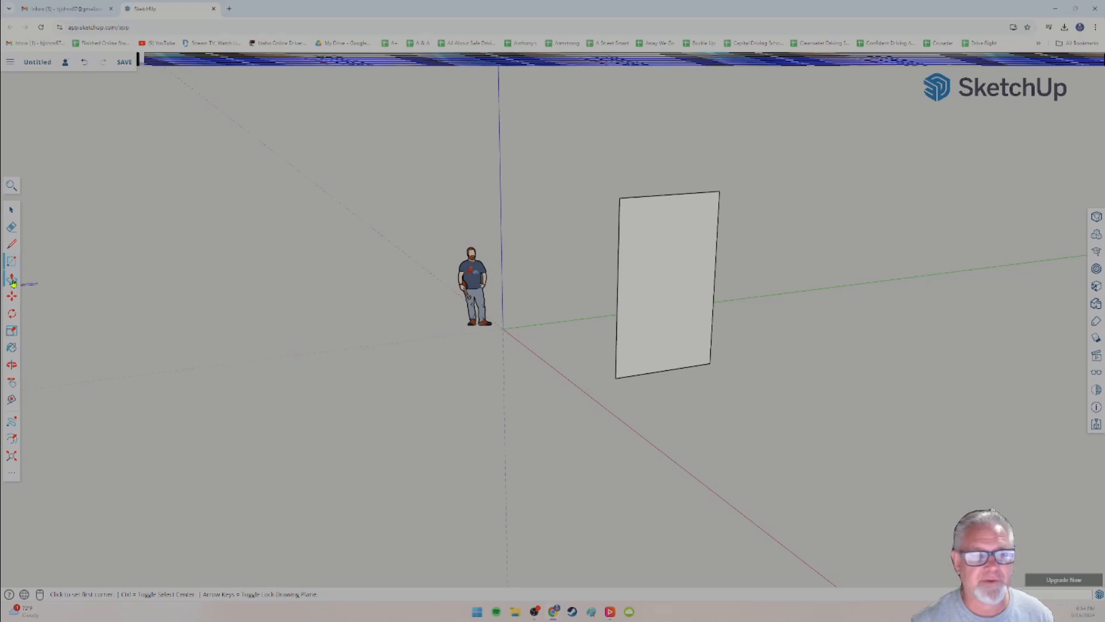
# Push/Pull the upright rectangle's face to turn it into a solid box.
pyautogui.click(12, 280)
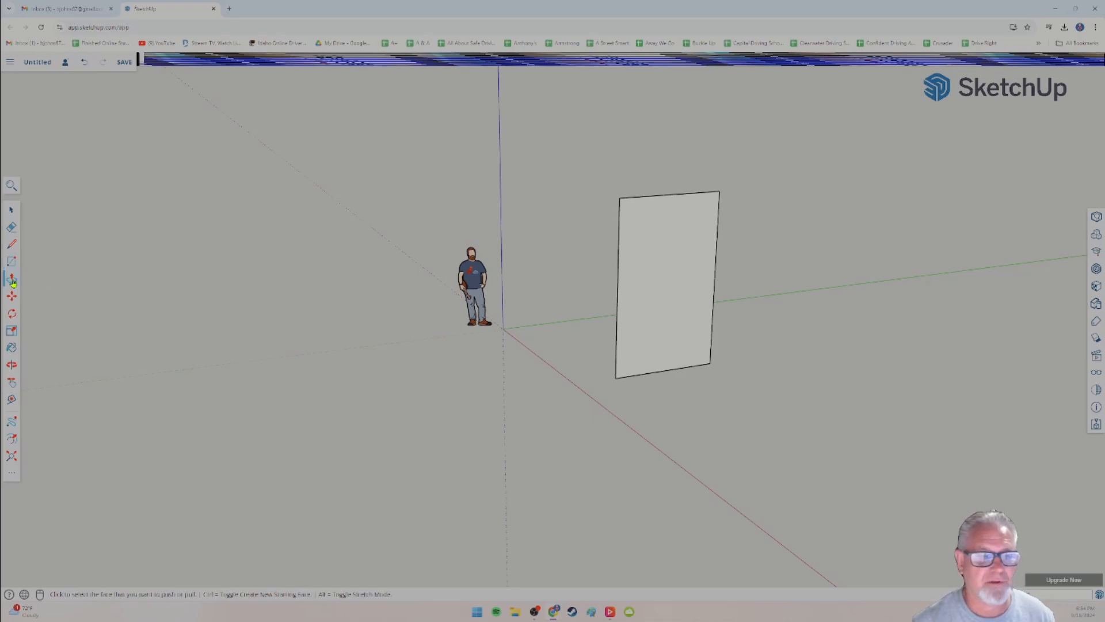
pyautogui.click(653, 282)
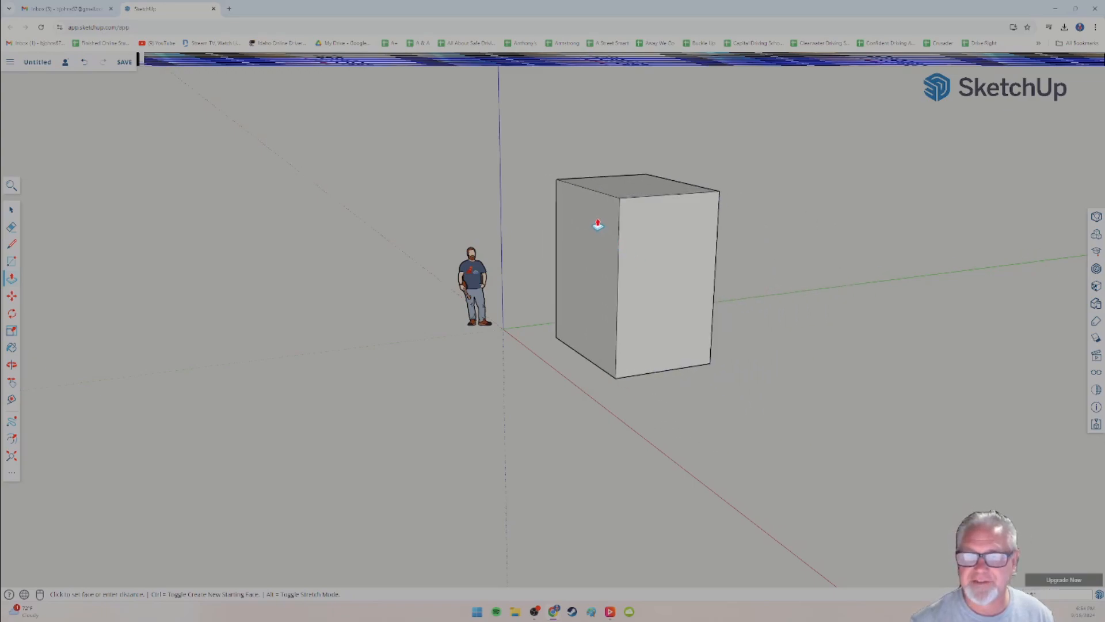
pyautogui.click(598, 227)
pyautogui.press('o')
pyautogui.moveTo(452, 358); pyautogui.dragTo(560, 379)
# Push/Pull the box's top face upward to make it taller, and adjust its side and front faces.
pyautogui.press('p')
pyautogui.click(612, 185)
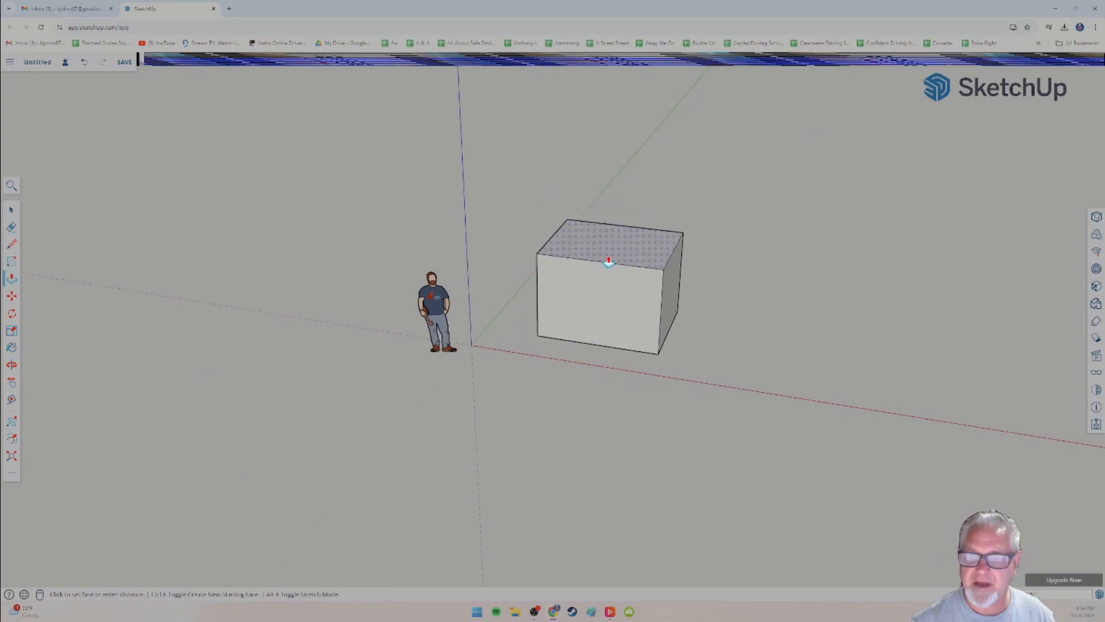
pyautogui.click(614, 139)
pyautogui.click(681, 259)
pyautogui.click(698, 258)
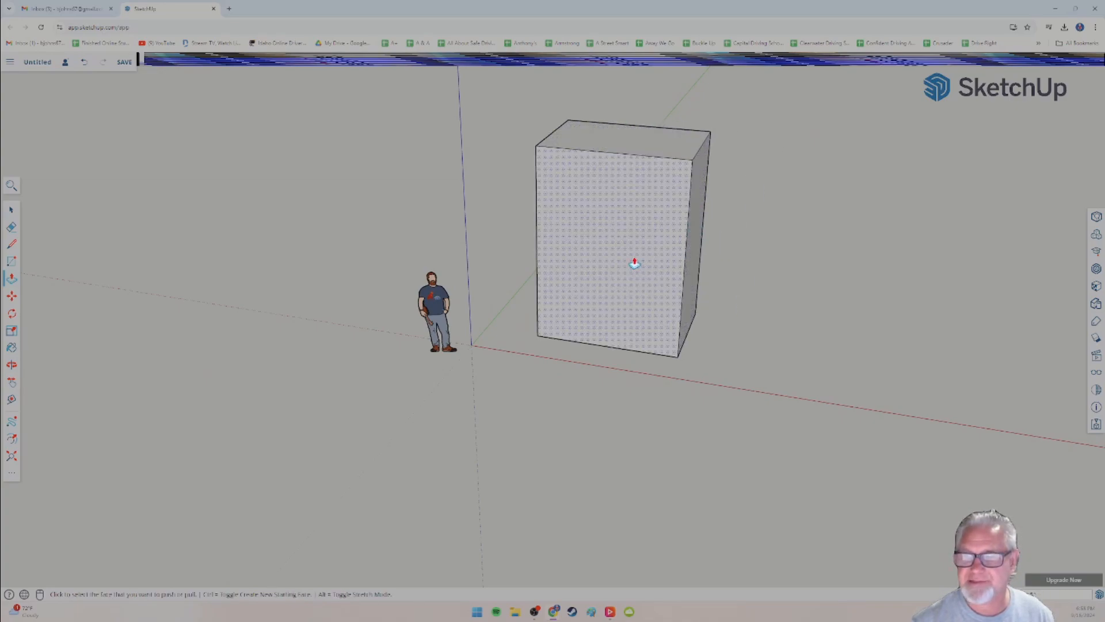
pyautogui.click(634, 262)
pyautogui.click(634, 242)
# Push/Pull the box's bottom face down below the ground, and back up until the box floats above it.
pyautogui.moveTo(665, 340); pyautogui.dragTo(627, 352, button='middle')
pyautogui.click(630, 347)
pyautogui.click(632, 447)
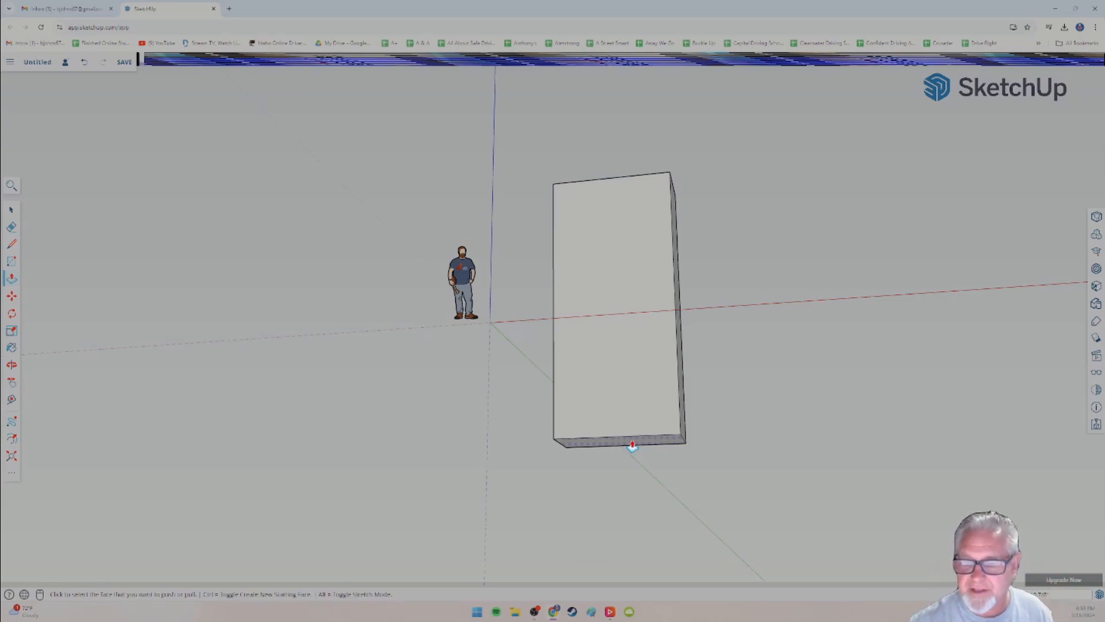
pyautogui.click(632, 446)
pyautogui.click(631, 322)
# Push/Pull the floating box's bottom face down to the height of the origin and check it from several sides.
pyautogui.moveTo(718, 296); pyautogui.dragTo(660, 398, button='middle')
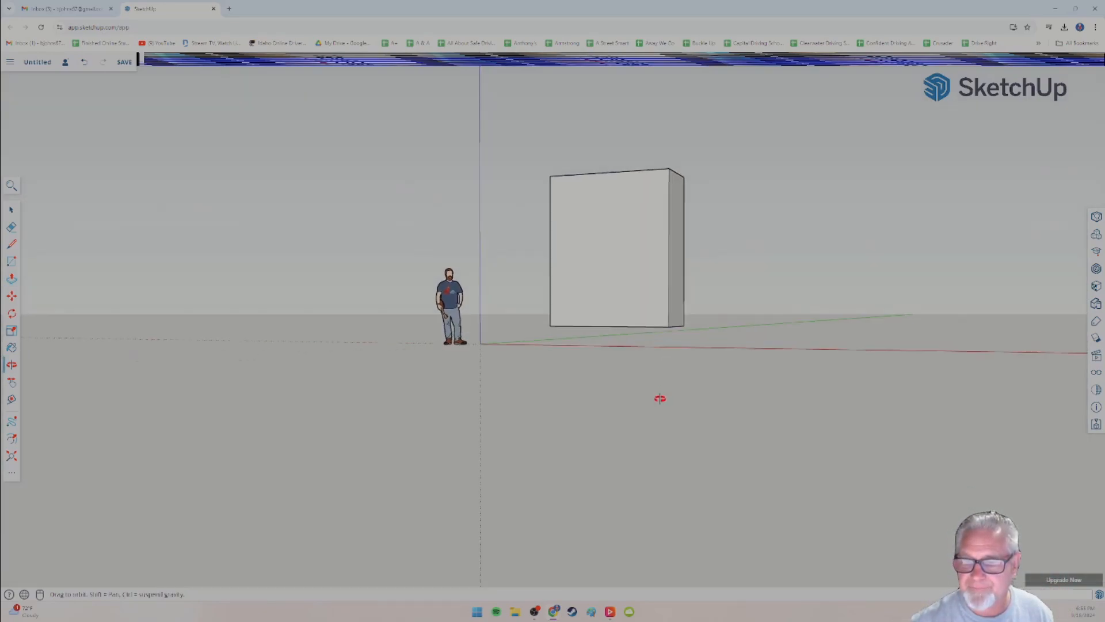
pyautogui.scroll(2, 621, 371)
pyautogui.scroll(2, 566, 336)
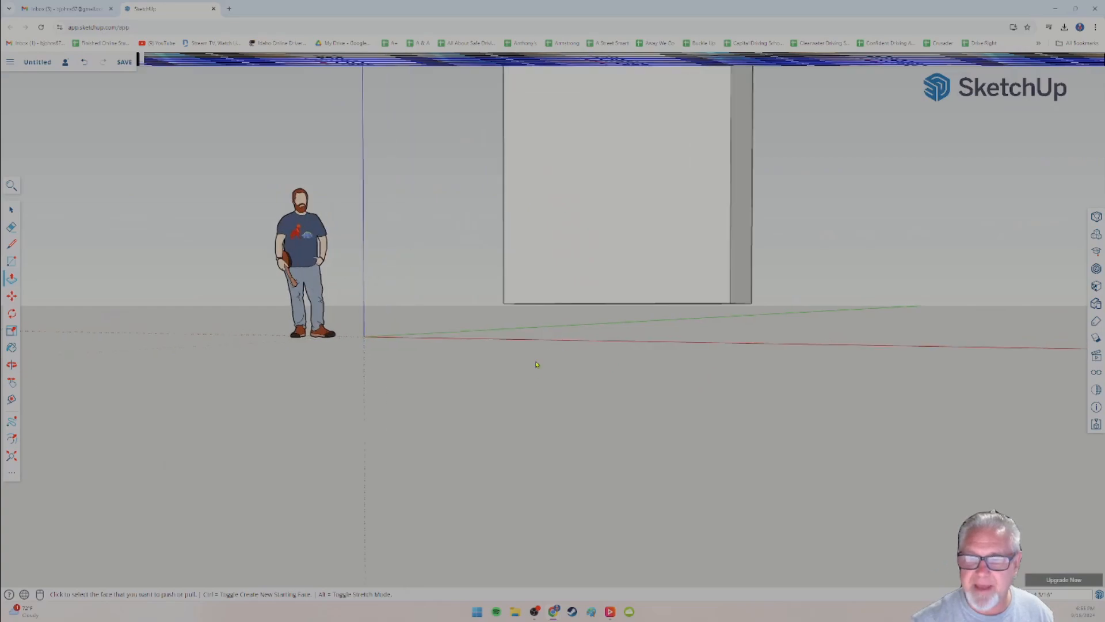
pyautogui.moveTo(560, 344); pyautogui.dragTo(554, 327, button='middle')
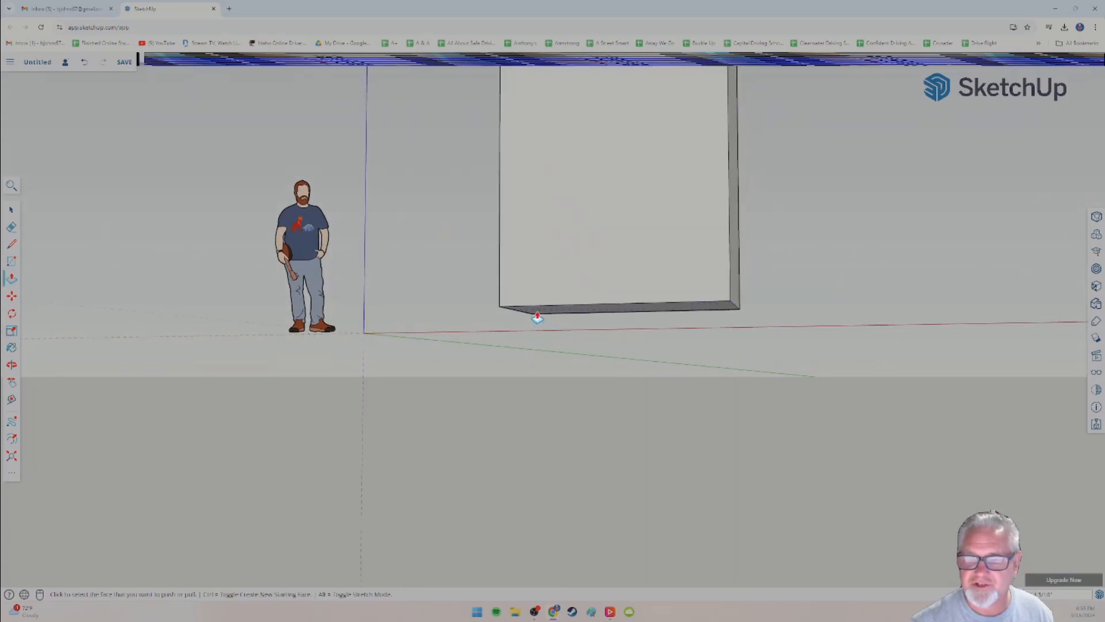
pyautogui.click(537, 318)
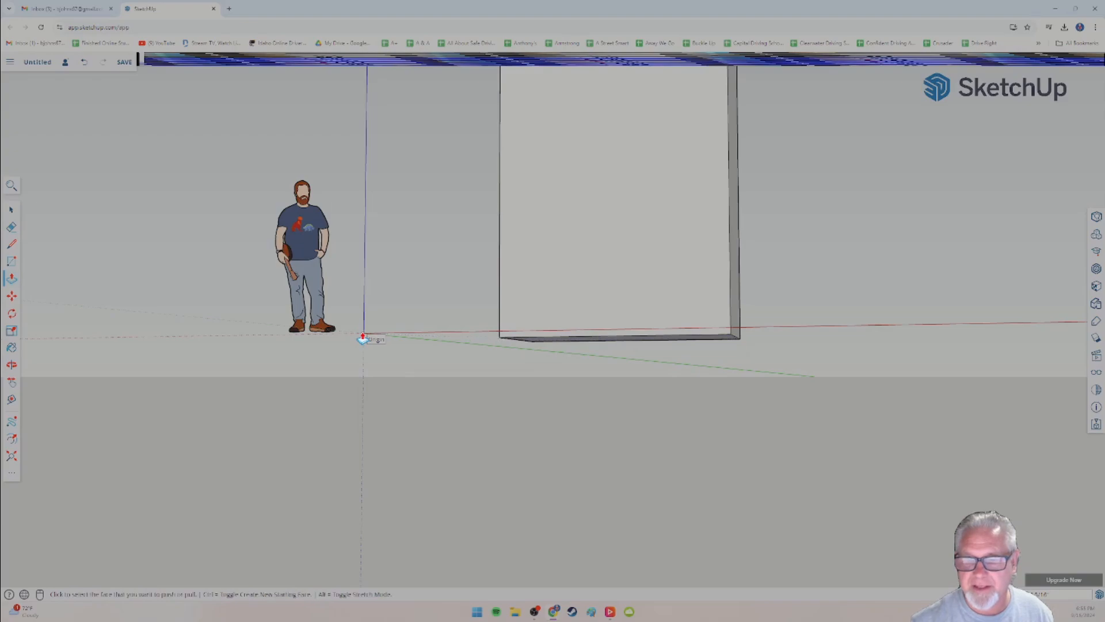
pyautogui.scroll(3, 567, 380)
pyautogui.moveTo(568, 380); pyautogui.dragTo(461, 399, button='middle')
pyautogui.scroll(-3, 656, 402)
pyautogui.moveTo(656, 403); pyautogui.dragTo(562, 388, button='middle')
pyautogui.scroll(-3, 563, 388)
pyautogui.moveTo(471, 397); pyautogui.dragTo(513, 412, button='middle')
# Realign the box's bottom face with the ground by snapping its Push/Pull distance to the origin.
pyautogui.press('p')
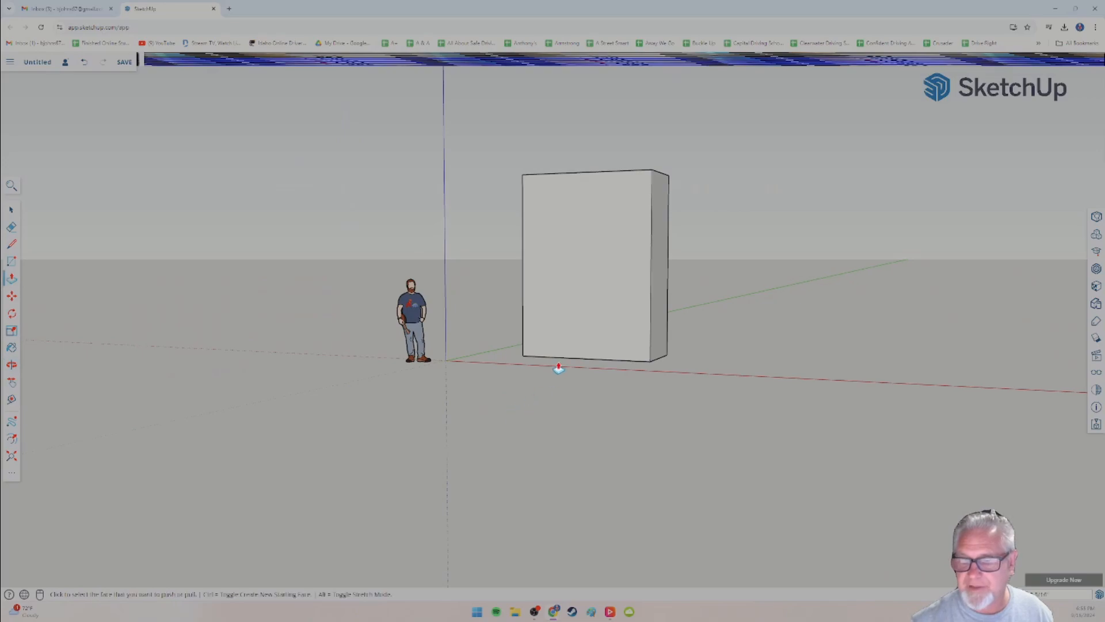
pyautogui.scroll(3, 550, 391)
pyautogui.moveTo(605, 323); pyautogui.dragTo(566, 314, button='middle')
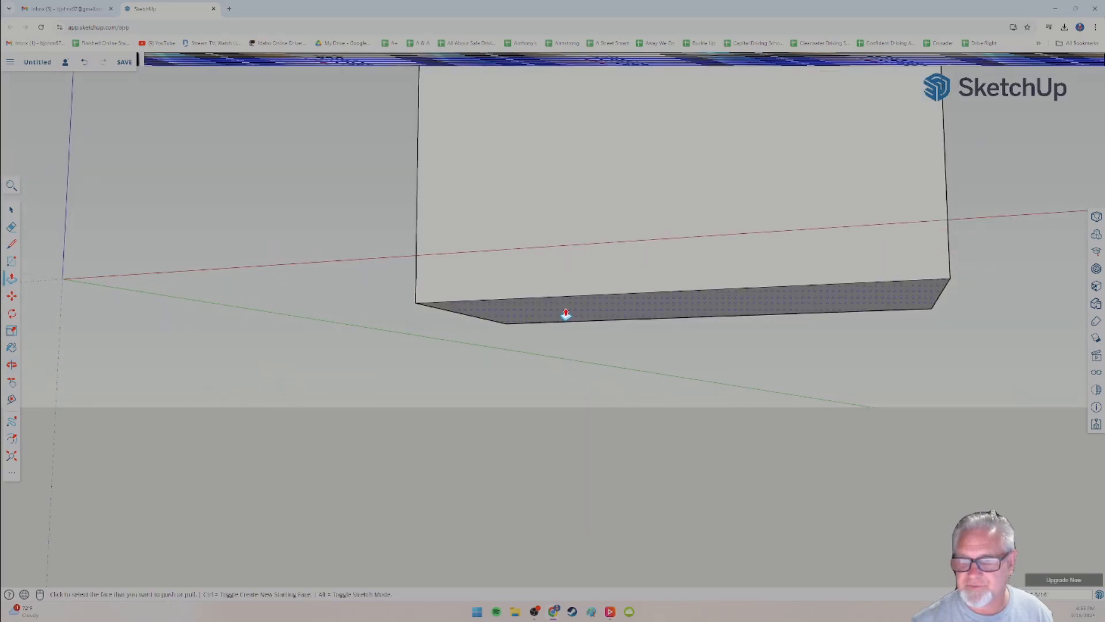
pyautogui.click(572, 317)
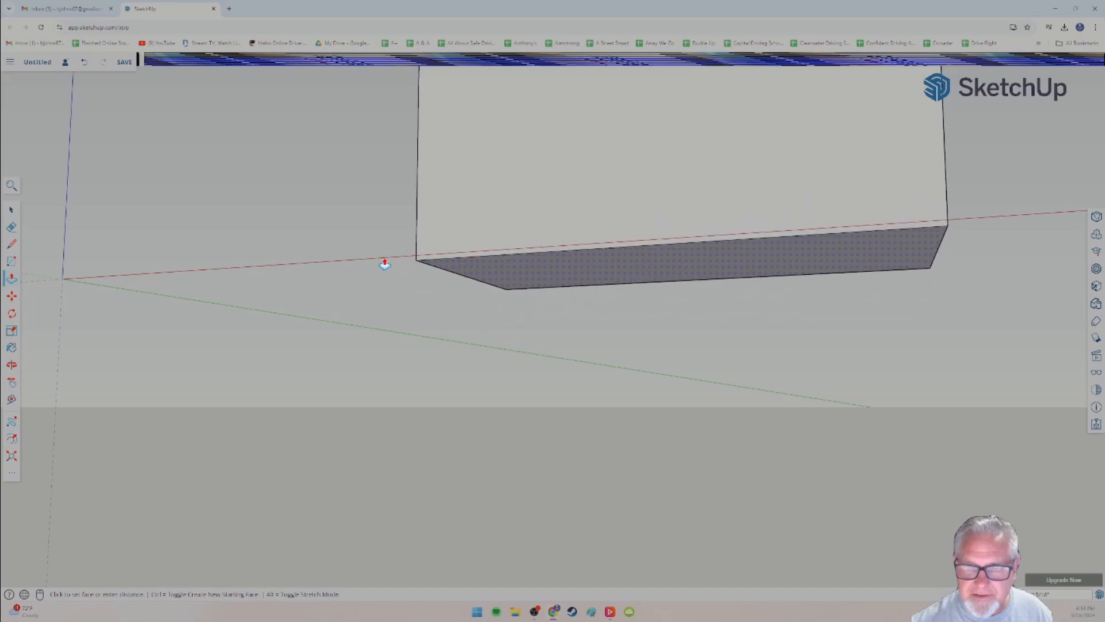
pyautogui.click(63, 279)
# Orbit and zoom out to examine how the box sits on the ground relative to the axes.
pyautogui.moveTo(104, 321); pyautogui.dragTo(303, 380, button='middle')
pyautogui.scroll(-8, 369, 348)
pyautogui.moveTo(337, 329); pyautogui.dragTo(305, 358, button='middle')
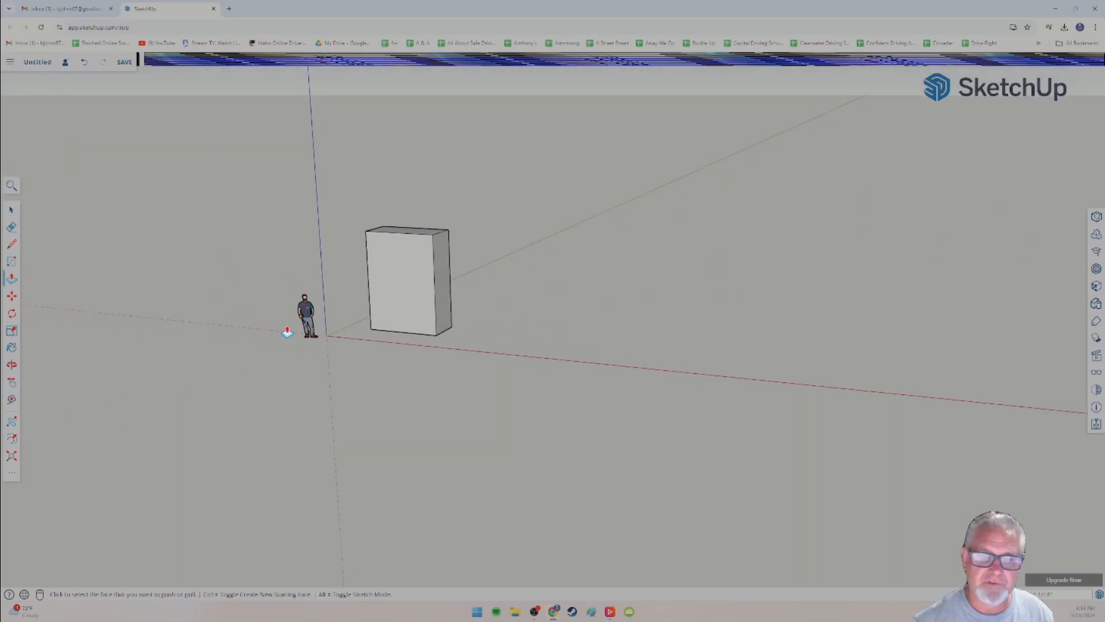
pyautogui.scroll(-3, 288, 329)
pyautogui.moveTo(307, 308); pyautogui.dragTo(358, 323, button='middle')
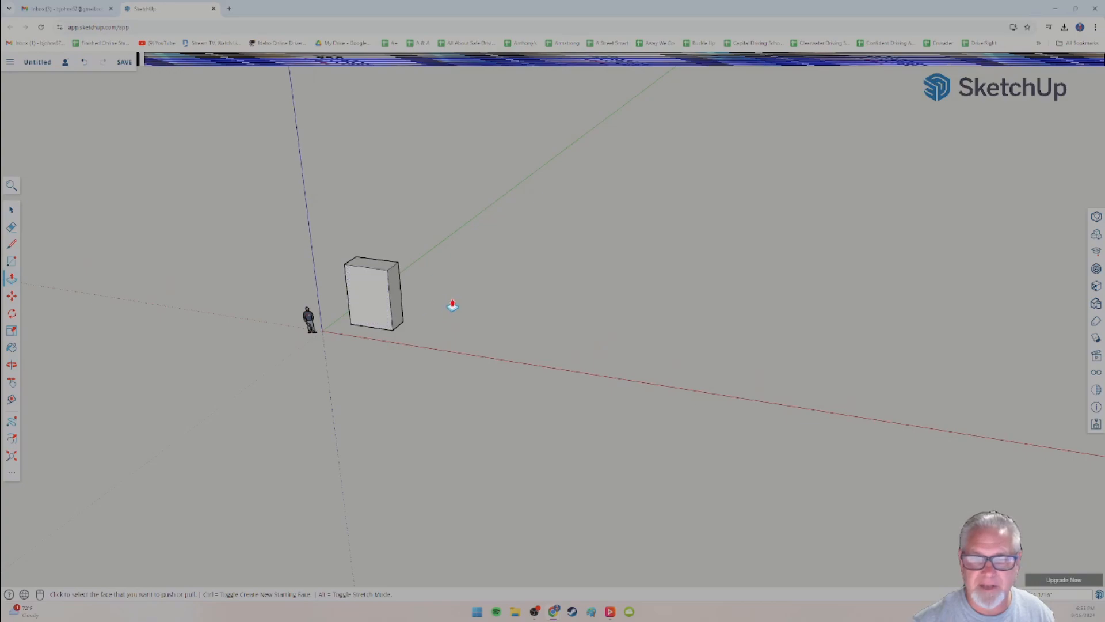
pyautogui.moveTo(453, 305); pyautogui.dragTo(344, 350, button='middle')
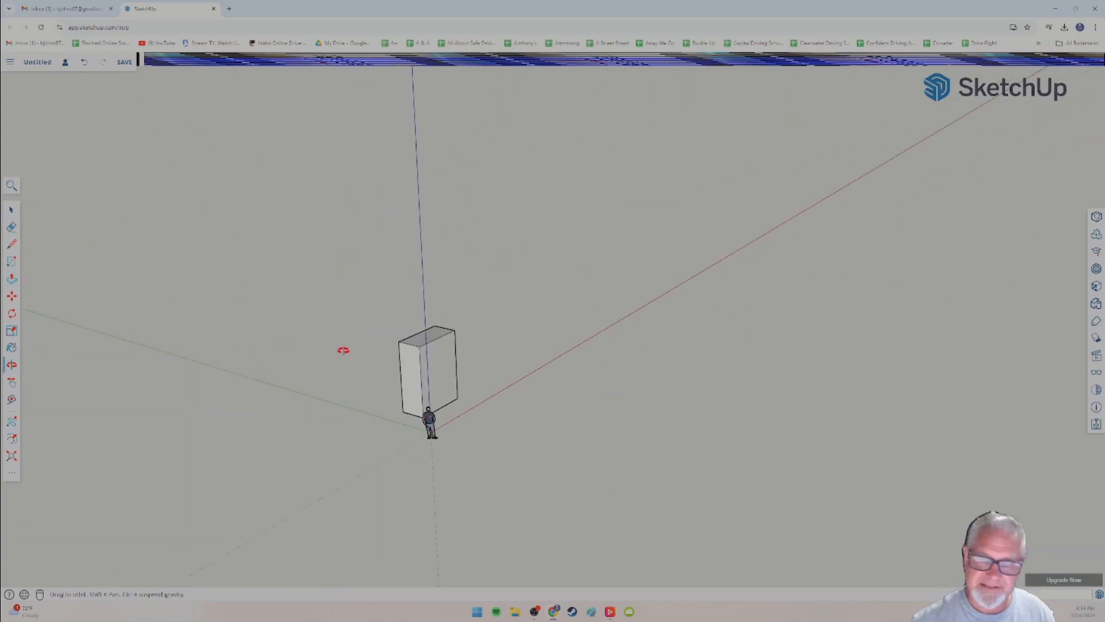
pyautogui.moveTo(344, 350); pyautogui.dragTo(473, 324)
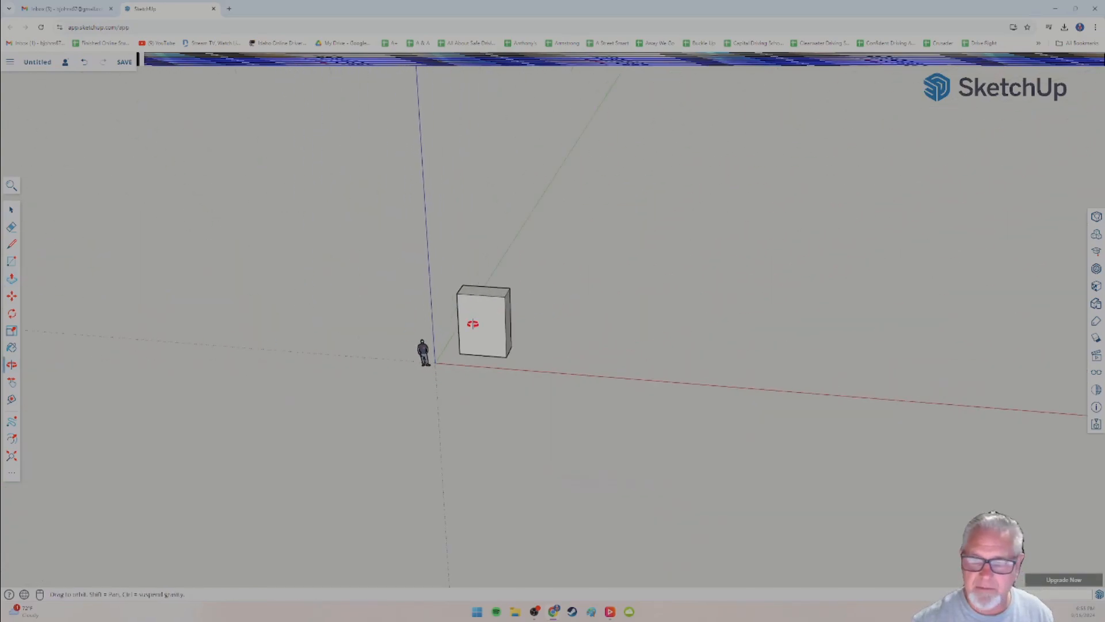
# Push/Pull the box's top face down and its end face along the red axis to form a long, low box.
pyautogui.moveTo(472, 324); pyautogui.dragTo(526, 292, button='middle')
pyautogui.click(500, 289)
pyautogui.click(495, 317)
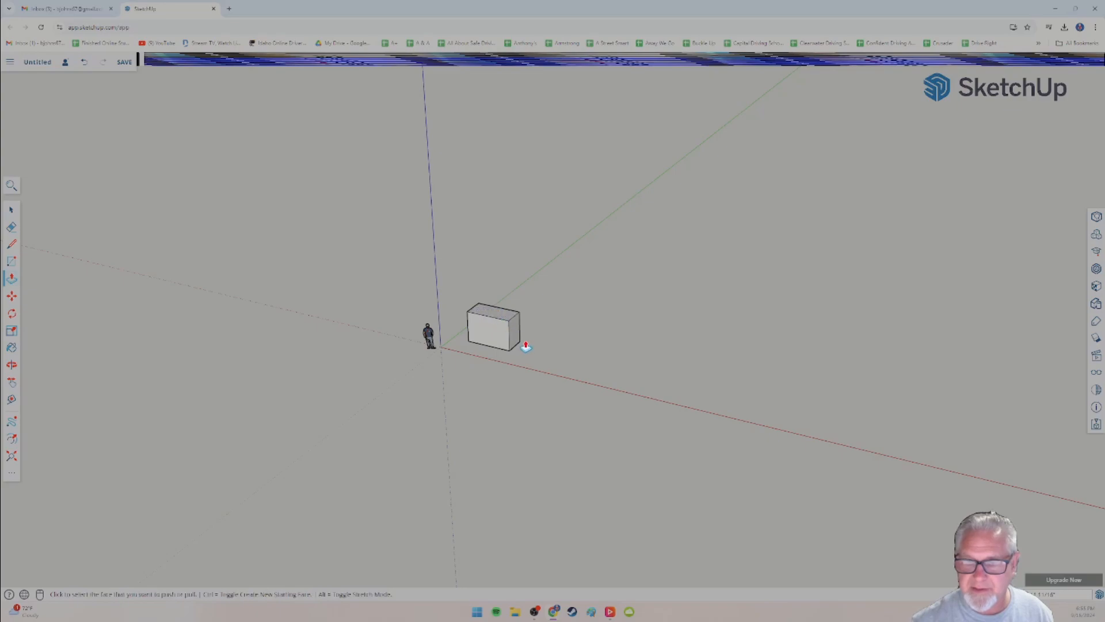
pyautogui.click(512, 339)
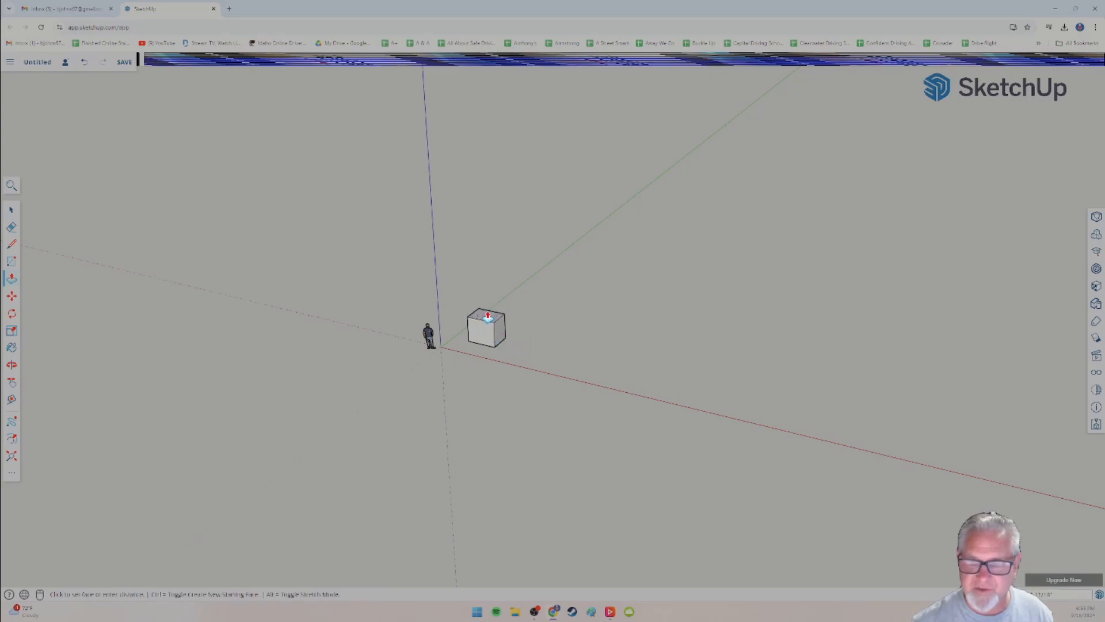
pyautogui.click(488, 315)
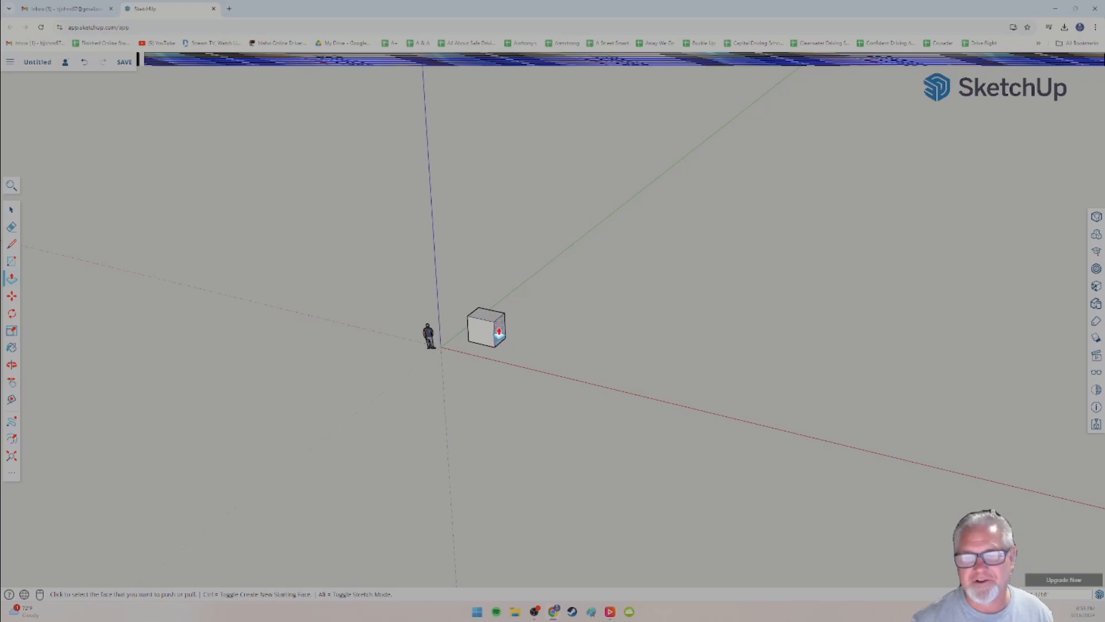
pyautogui.click(500, 333)
pyautogui.click(559, 344)
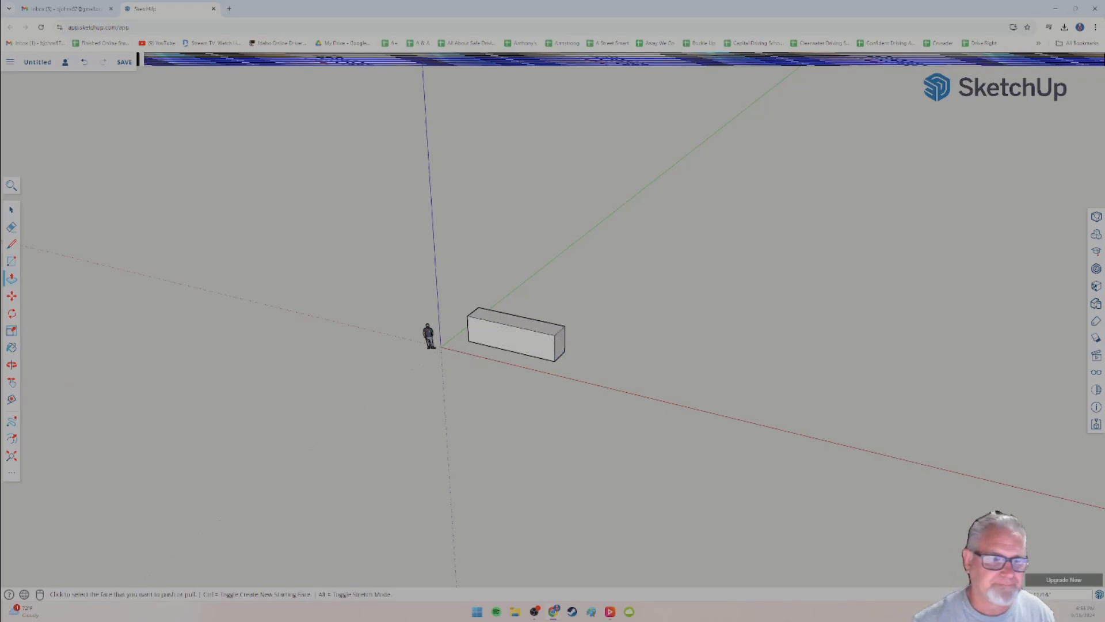
# Move the box's long front face outward along the green axis to make the box much deeper.
pyautogui.click(12, 297)
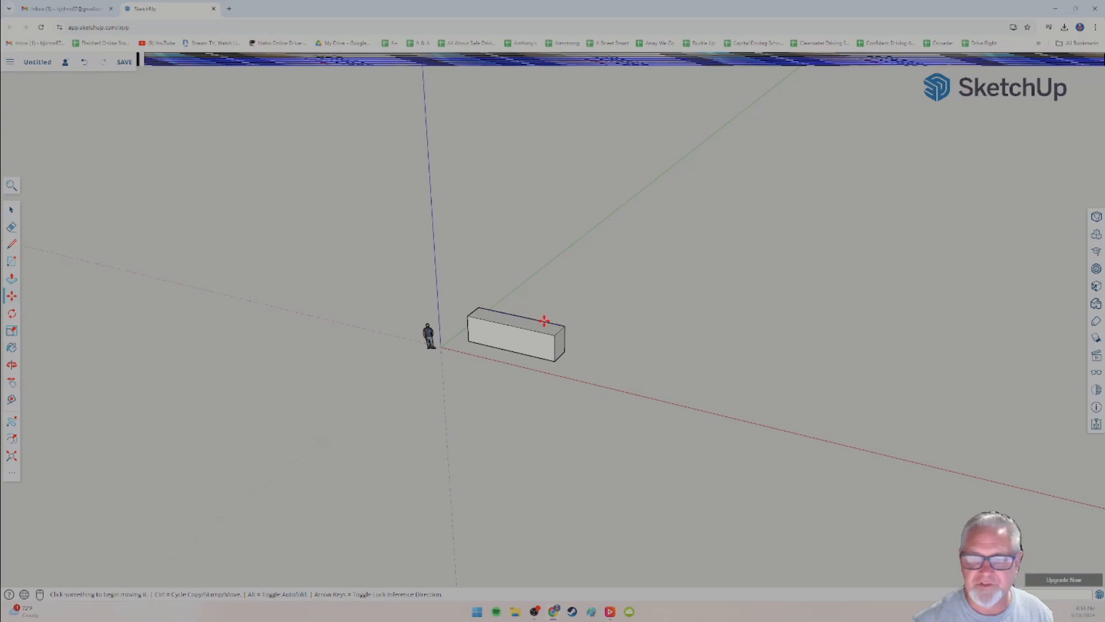
pyautogui.scroll(3, 516, 382)
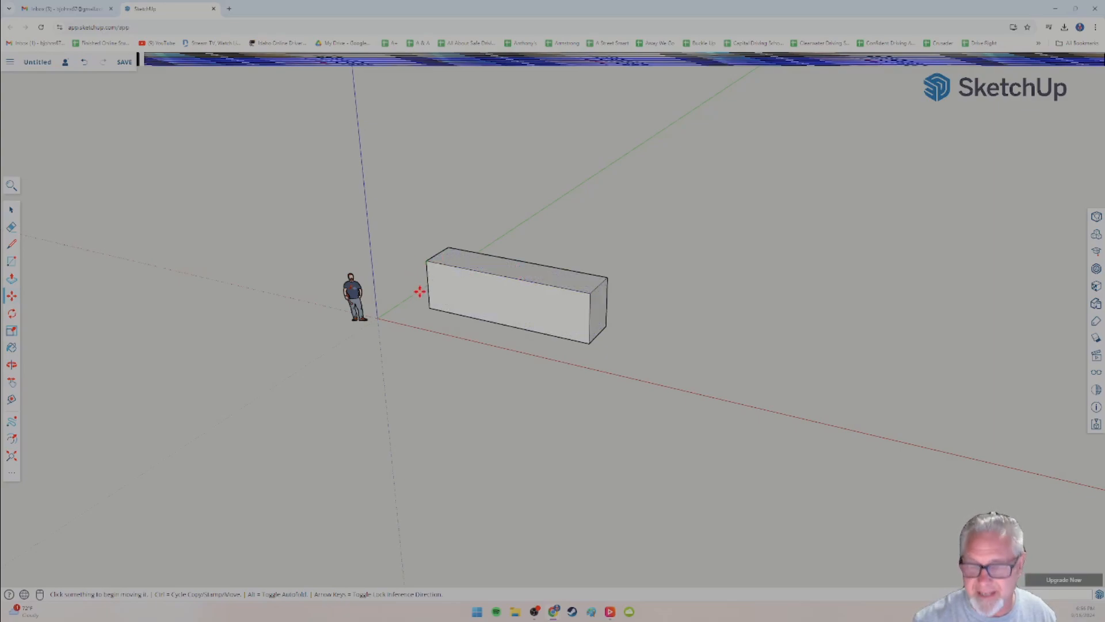
pyautogui.click(505, 307)
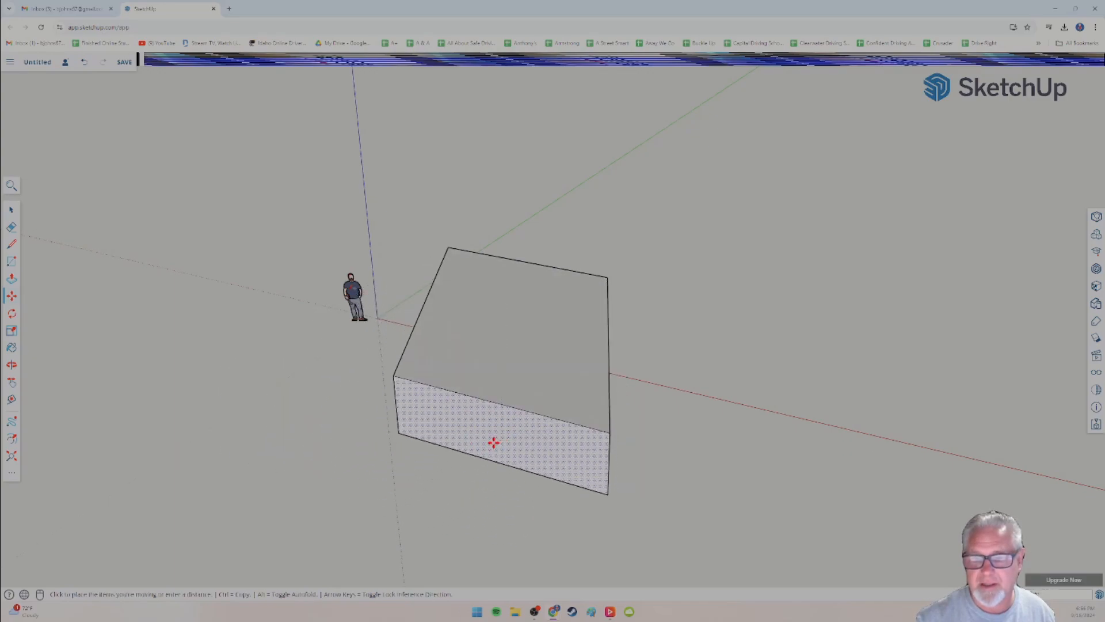
pyautogui.click(537, 475)
# Move the box's near top corner onto the lower corner at the other end of the front face.
pyautogui.moveTo(732, 516); pyautogui.dragTo(548, 477, button='middle')
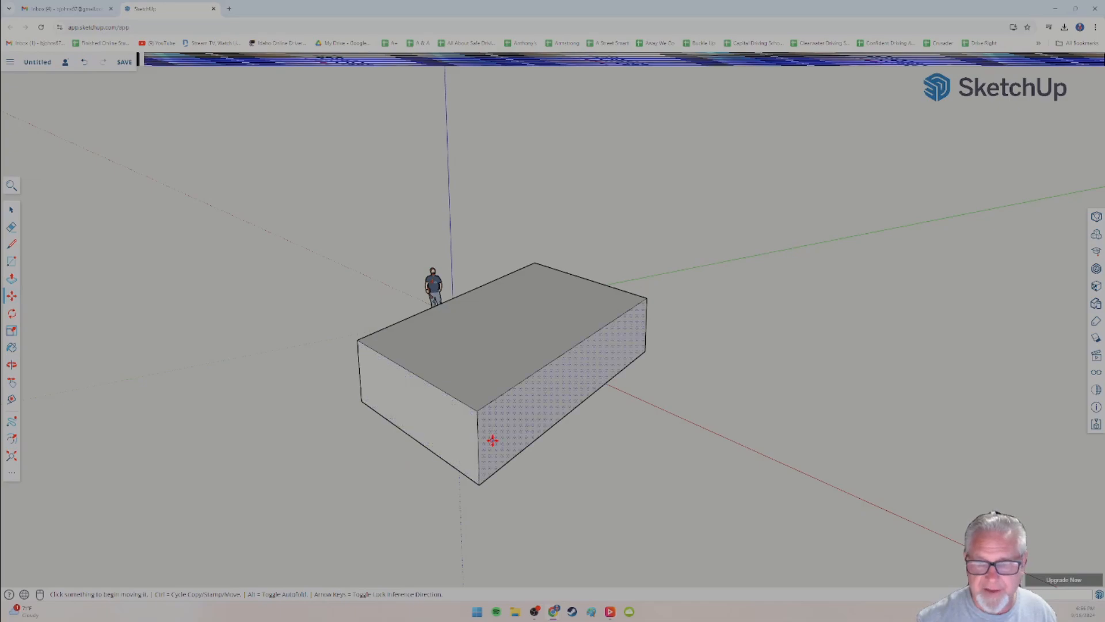
pyautogui.scroll(3, 481, 433)
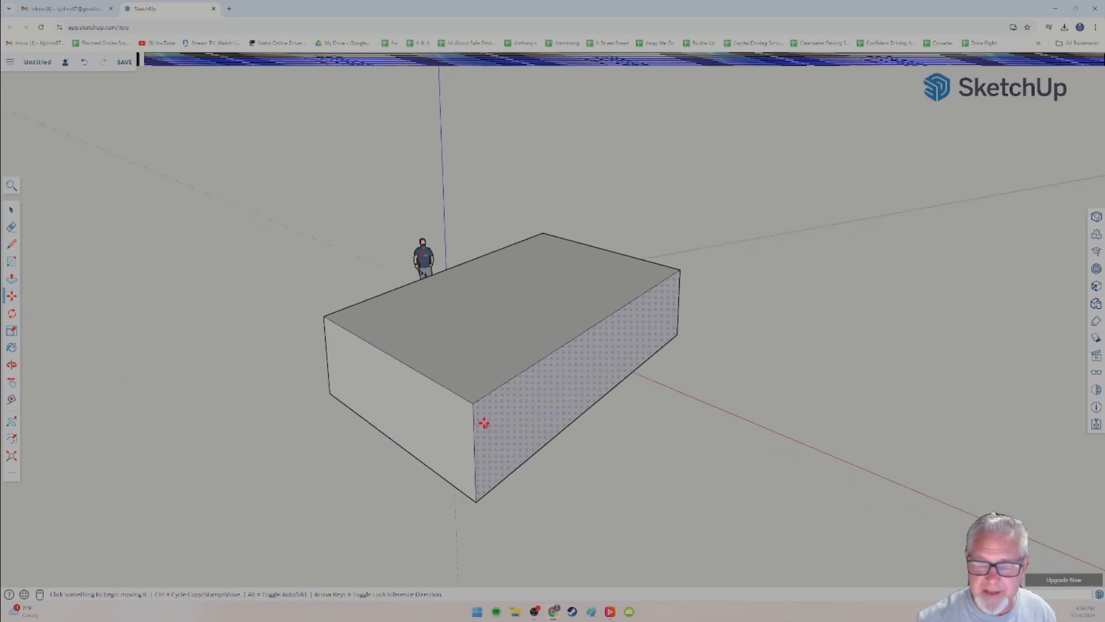
pyautogui.click(474, 405)
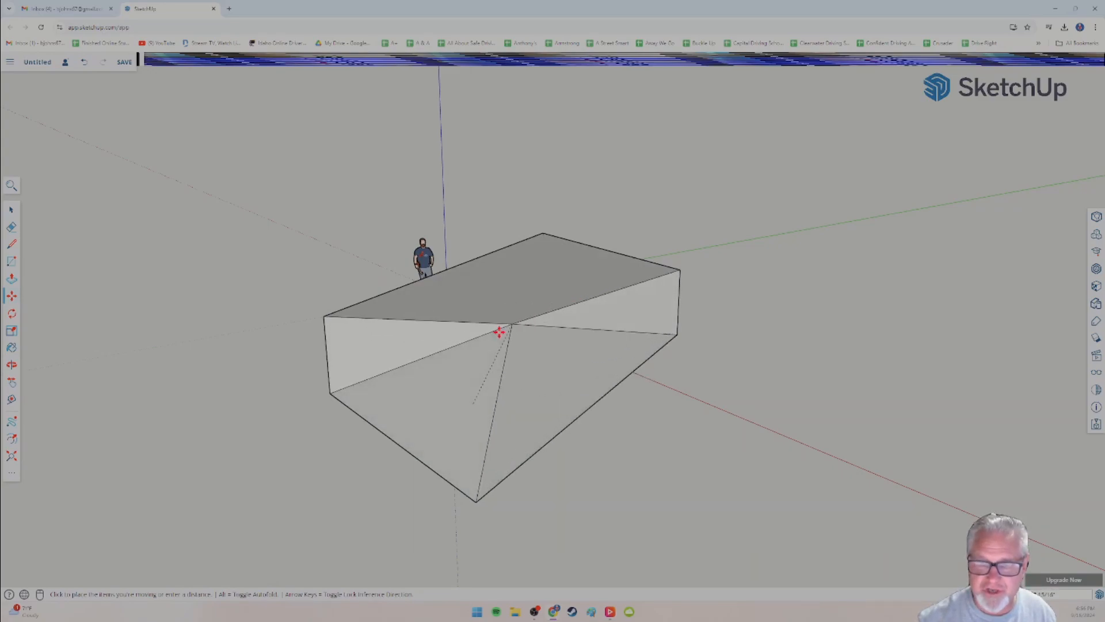
pyautogui.click(329, 390)
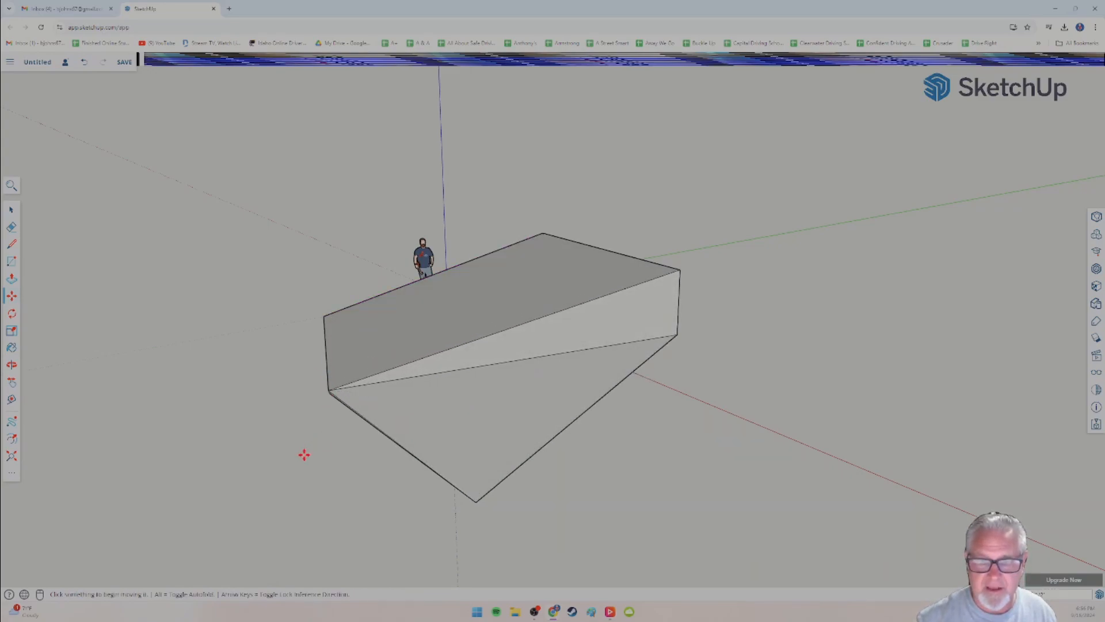
pyautogui.moveTo(304, 454); pyautogui.dragTo(598, 444, button='middle')
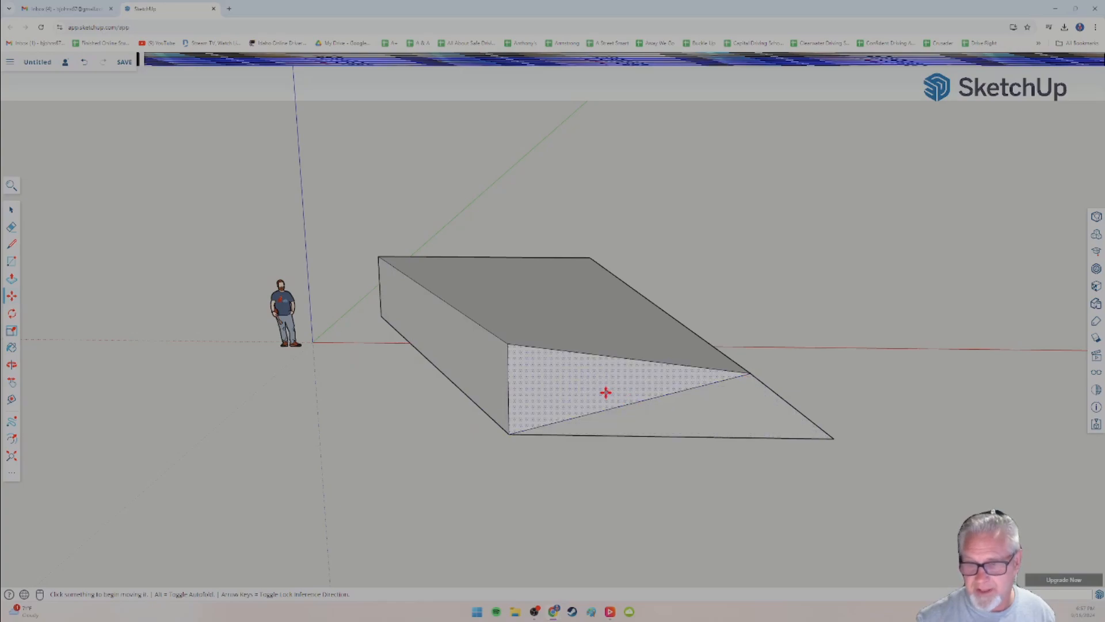
pyautogui.scroll(3, 622, 374)
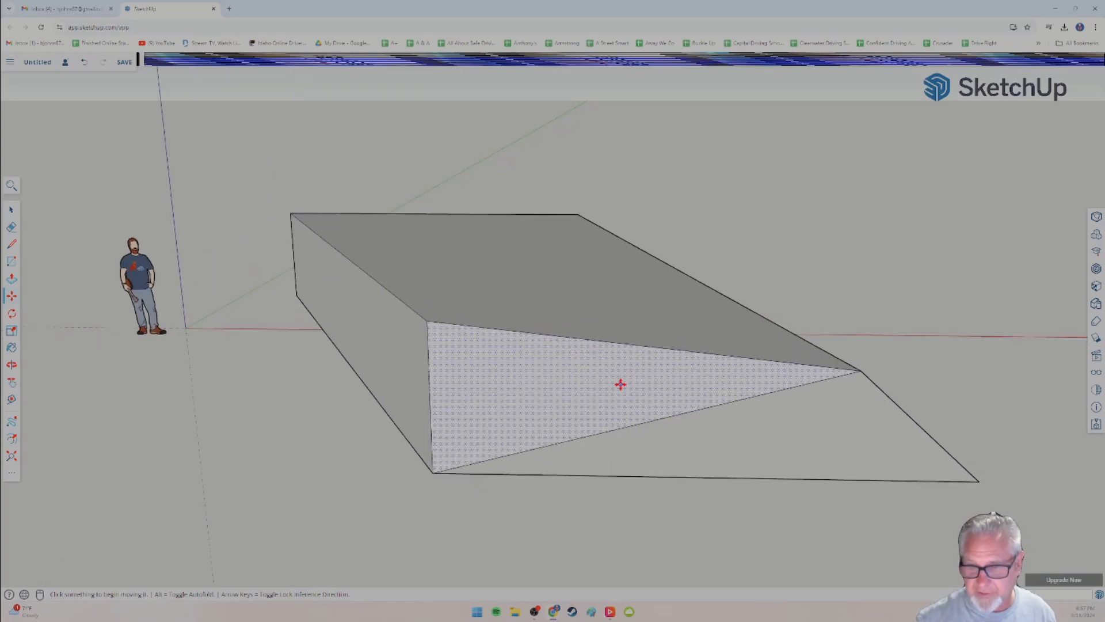
# Move the sloping front edge of the box's top face back toward the far side and look at the distorted shape.
pyautogui.click(605, 346)
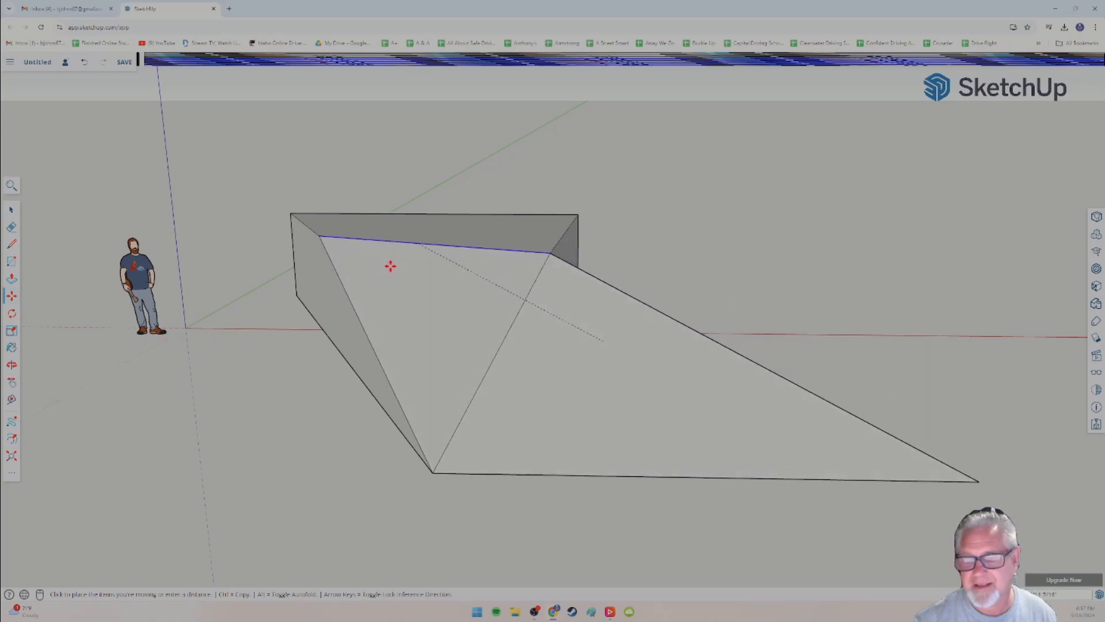
pyautogui.click(389, 281)
pyautogui.moveTo(515, 394); pyautogui.dragTo(514, 449, button='middle')
pyautogui.moveTo(445, 432)
pyautogui.mouseDown(button='middle')
pyautogui.moveTo(486, 444)
pyautogui.moveTo(426, 382)
pyautogui.moveTo(548, 390)
pyautogui.moveTo(382, 330)
pyautogui.moveTo(422, 330)
pyautogui.moveTo(558, 420)
pyautogui.moveTo(383, 392)
pyautogui.moveTo(416, 415)
pyautogui.moveTo(518, 407)
pyautogui.moveTo(476, 427)
pyautogui.moveTo(461, 420)
pyautogui.moveTo(587, 433)
pyautogui.moveTo(558, 414)
pyautogui.moveTo(614, 422)
pyautogui.moveTo(457, 412)
pyautogui.moveTo(467, 414)
pyautogui.moveTo(538, 400)
pyautogui.moveTo(463, 395)
pyautogui.moveTo(400, 416)
pyautogui.moveTo(475, 433)
pyautogui.moveTo(444, 438)
pyautogui.mouseUp(button='middle')
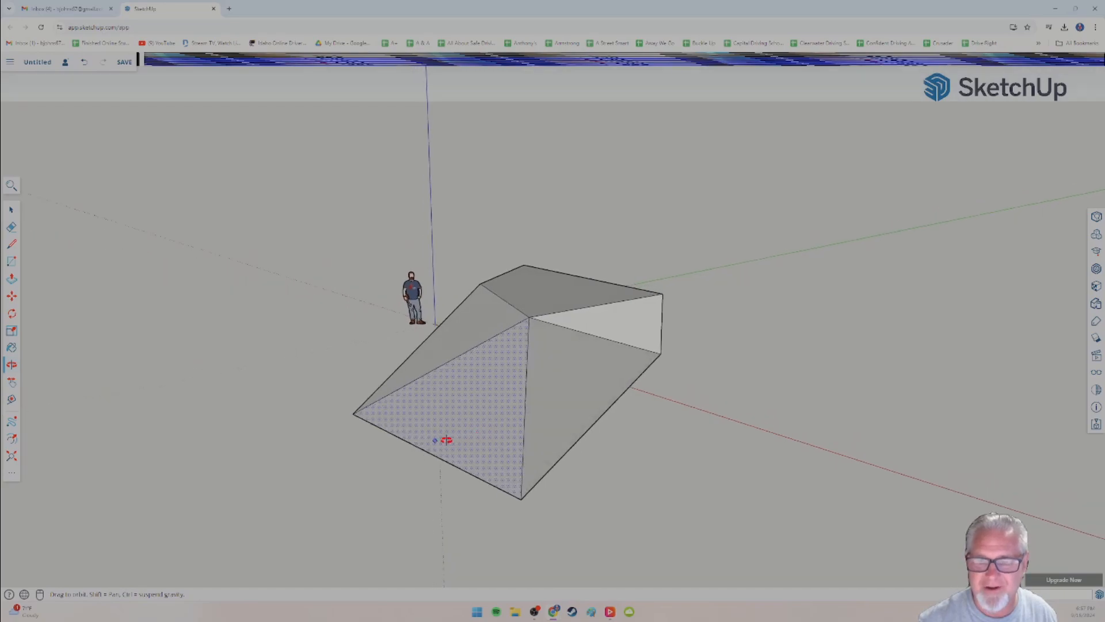
pyautogui.scroll(-3, 443, 432)
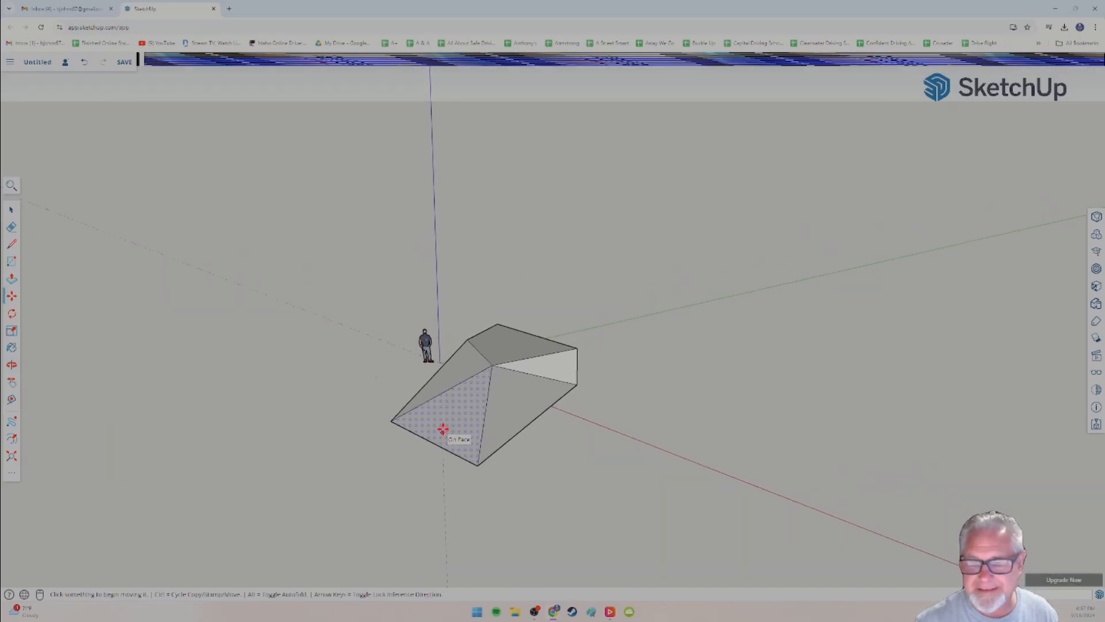
# Rotate the distorted box's top face about a centre point on that face to twist the shape.
pyautogui.click(12, 314)
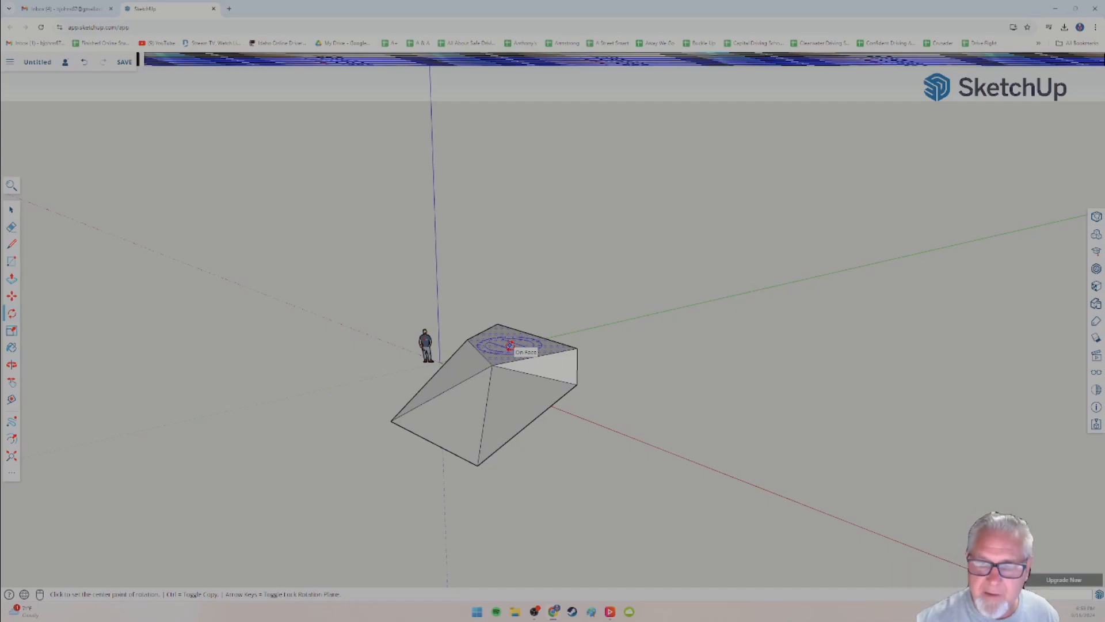
pyautogui.click(509, 345)
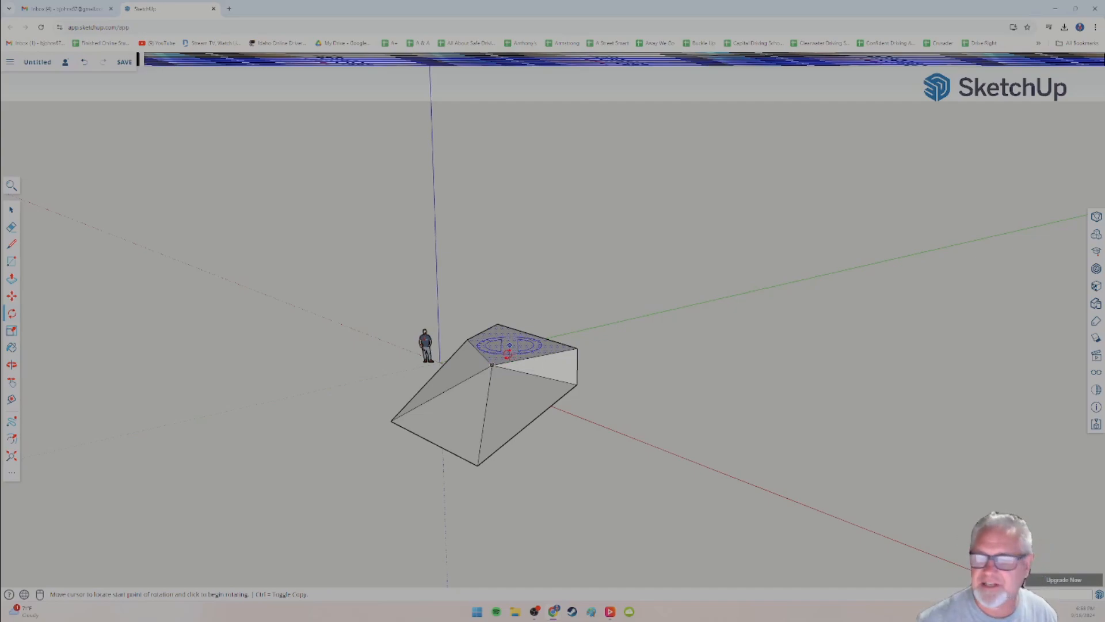
pyautogui.click(513, 360)
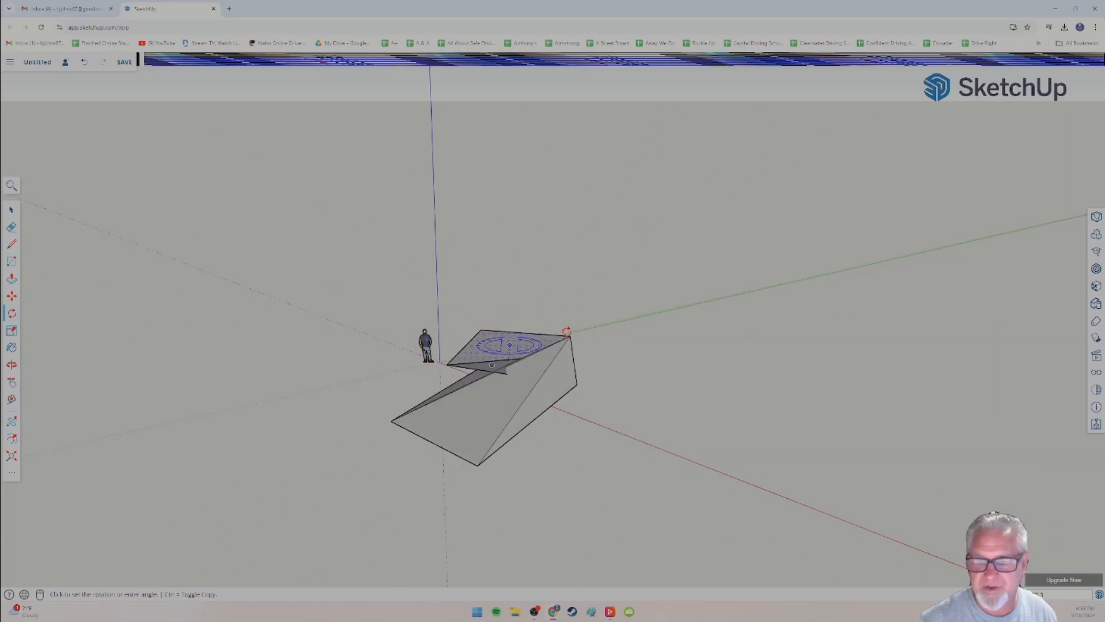
pyautogui.click(517, 299)
# Orbit and zoom around the twisted shape to examine its faces from several sides.
pyautogui.moveTo(628, 453); pyautogui.dragTo(410, 390, button='middle')
pyautogui.scroll(5, 500, 403)
pyautogui.moveTo(494, 414); pyautogui.dragTo(464, 444, button='middle')
pyautogui.scroll(3, 434, 450)
pyautogui.scroll(-5, 410, 443)
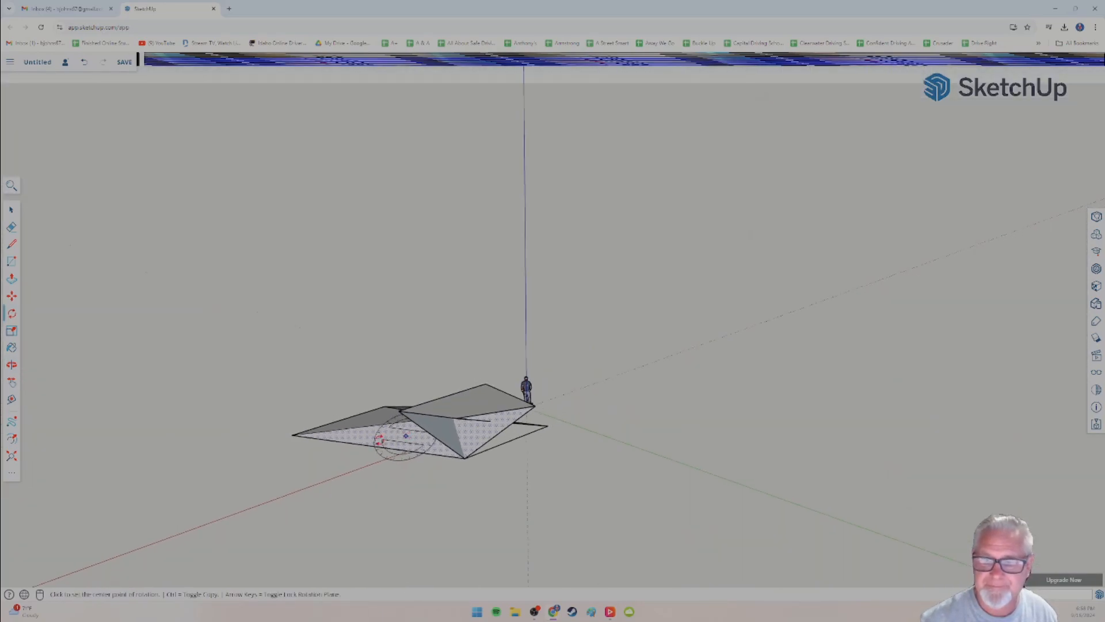
pyautogui.moveTo(259, 417); pyautogui.dragTo(535, 440, button='middle')
pyautogui.moveTo(351, 476); pyautogui.dragTo(388, 486, button='middle')
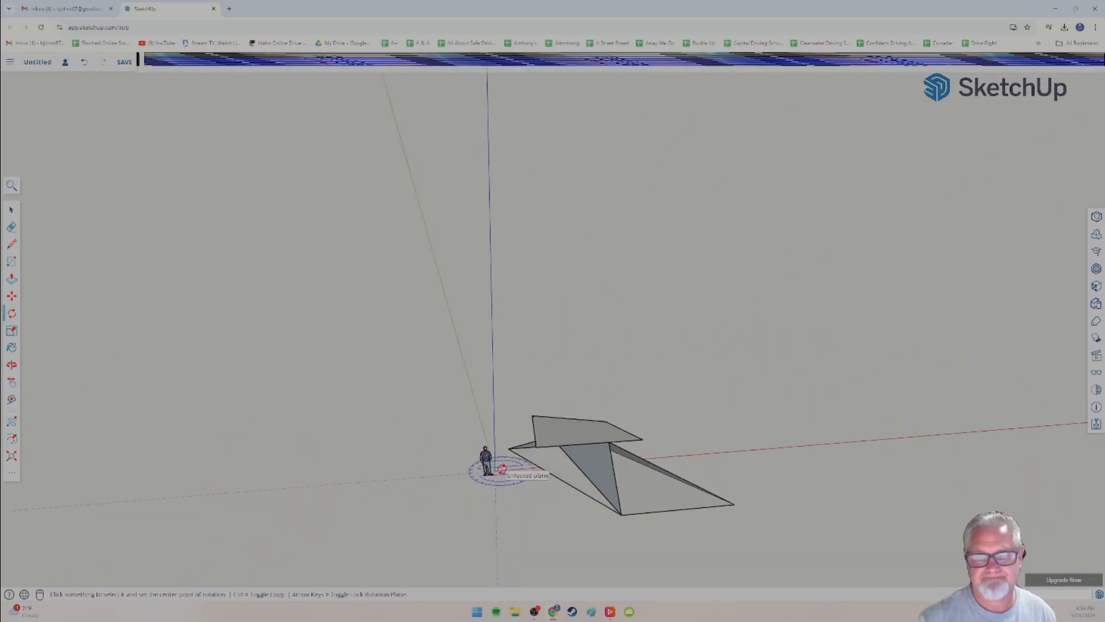
pyautogui.moveTo(515, 473); pyautogui.dragTo(568, 494, button='middle')
pyautogui.moveTo(635, 530); pyautogui.dragTo(605, 526, button='middle')
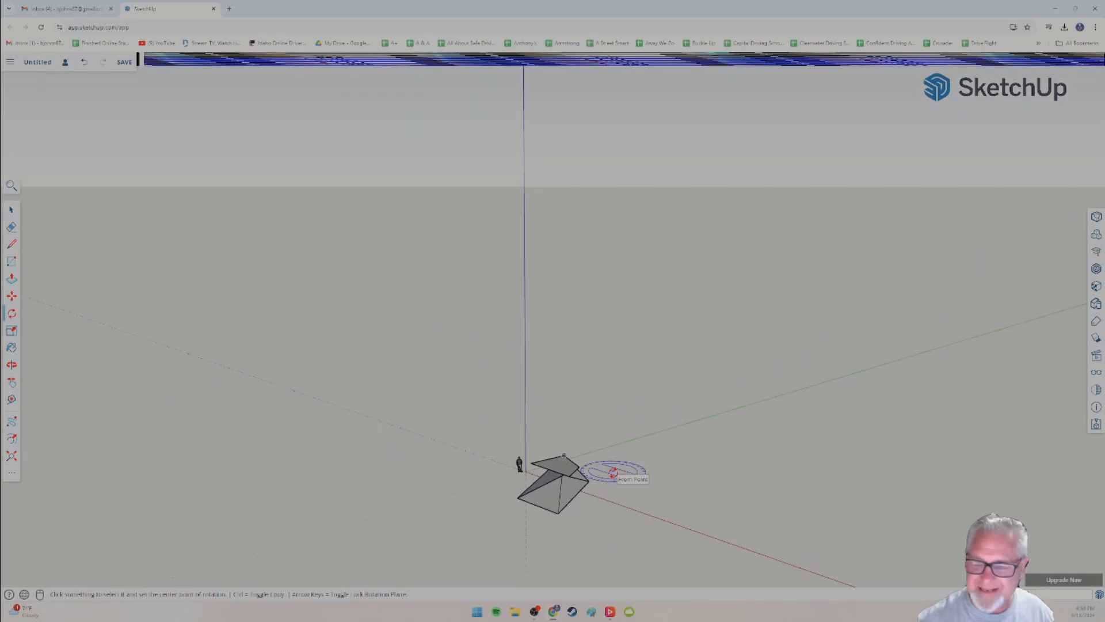
# Undo the rotation and the preceding move edits back to the plain long, low box.
pyautogui.hotkey('ctrl', 'z')
pyautogui.hotkey('ctrl', 'z')
pyautogui.hotkey('ctrl', 'z')
pyautogui.hotkey('ctrl', 'z')
pyautogui.hotkey('ctrl', 'z')
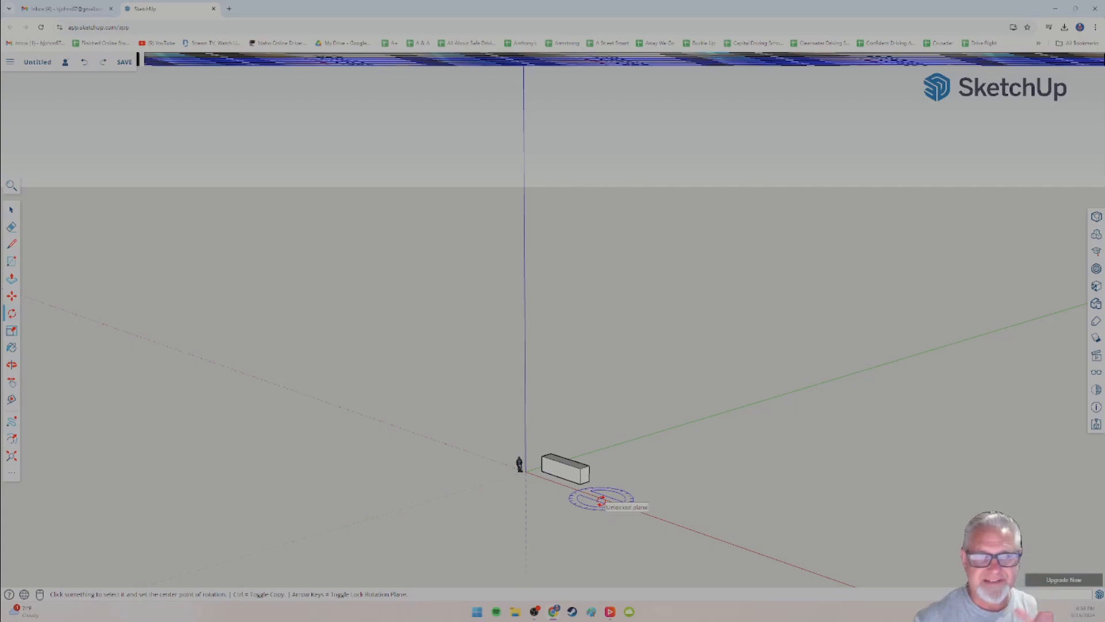
pyautogui.scroll(4, 576, 518)
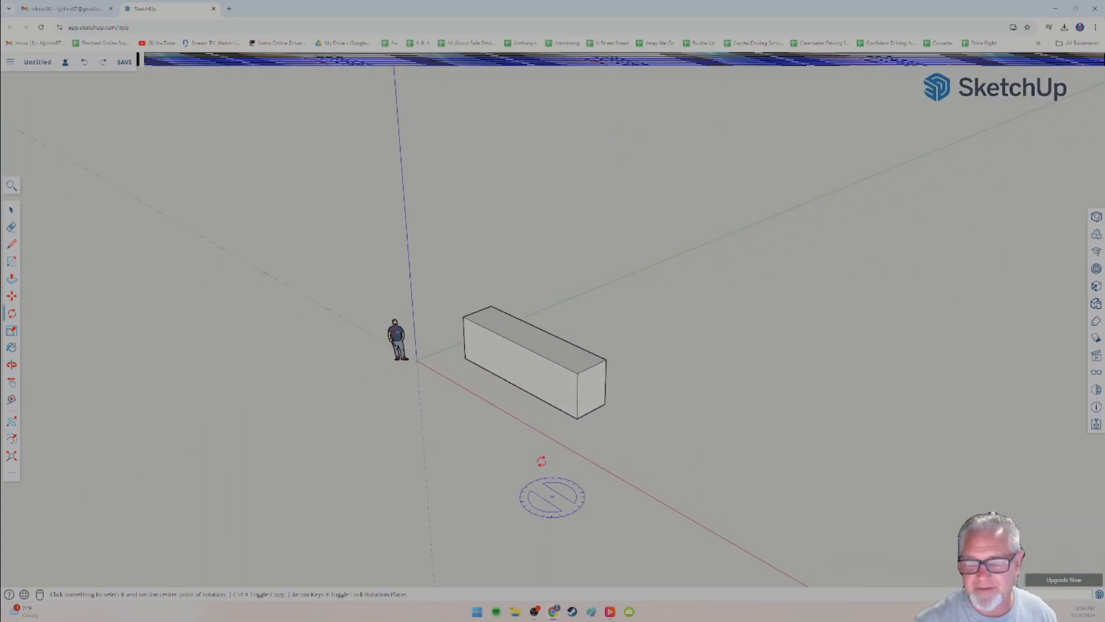
pyautogui.click(536, 335)
pyautogui.click(533, 315)
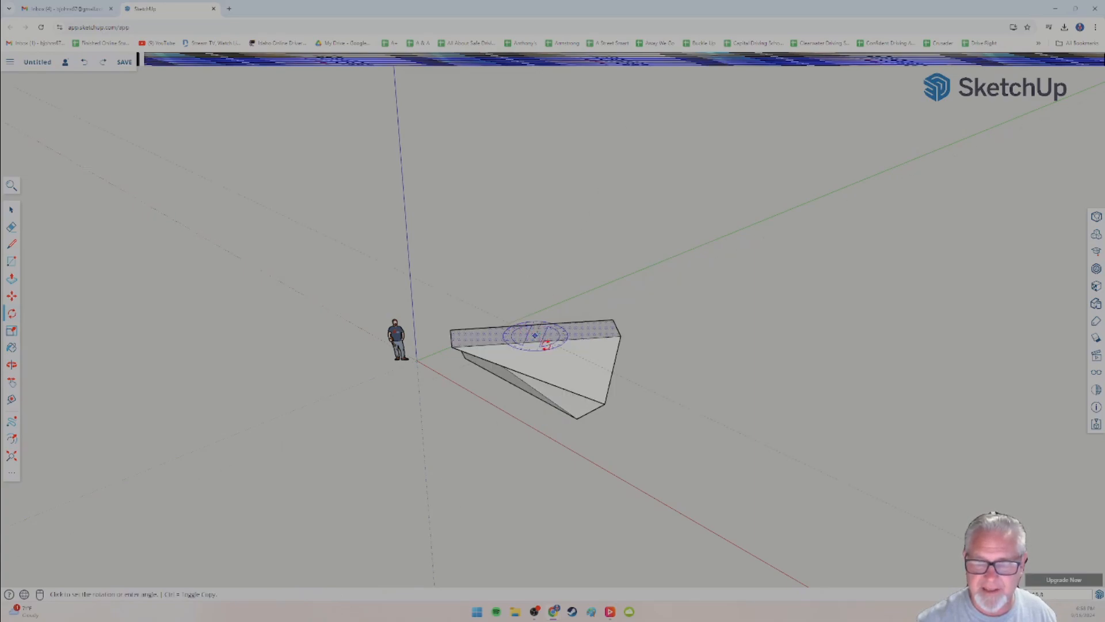
pyautogui.press('Escape')
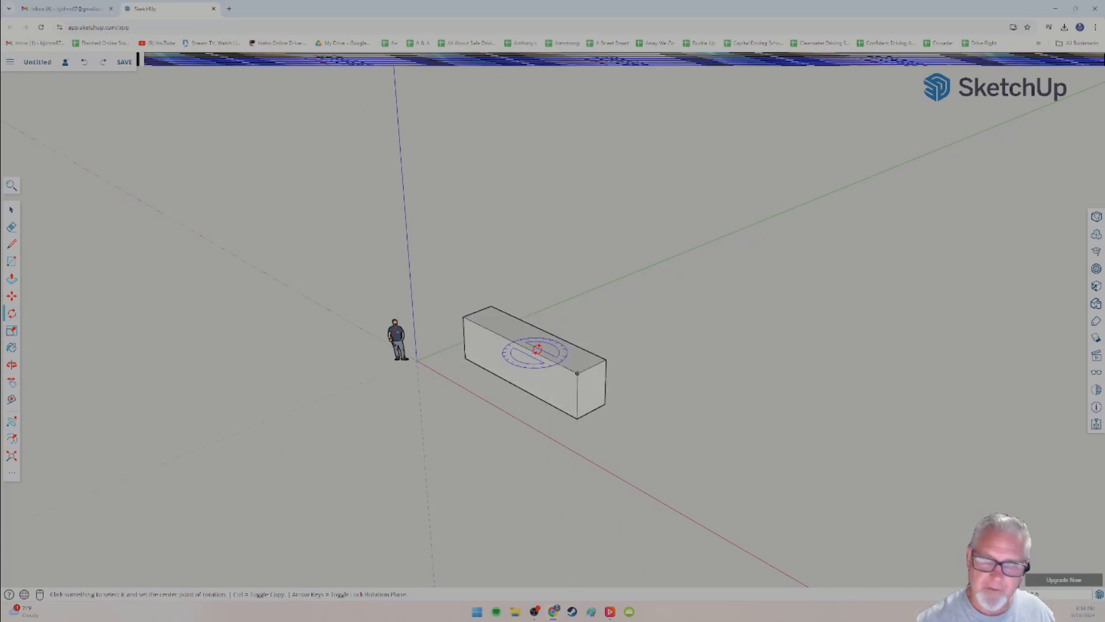
# Select the whole box with a selection window and make it a group.
pyautogui.moveTo(525, 451); pyautogui.dragTo(563, 429, button='middle')
pyautogui.moveTo(294, 396); pyautogui.dragTo(354, 402, button='middle')
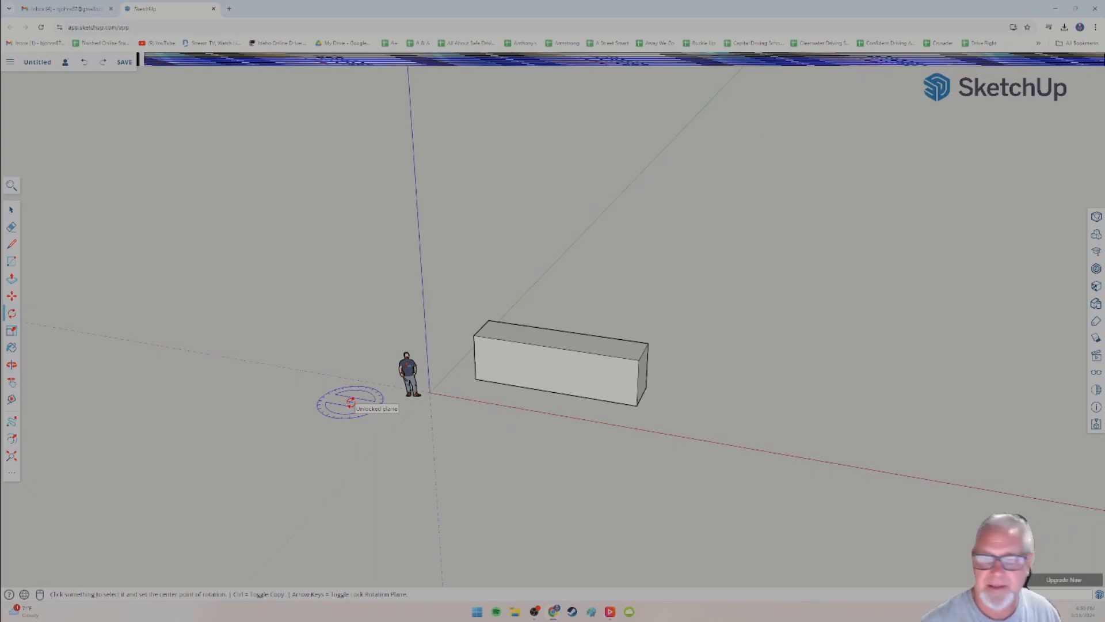
pyautogui.click(11, 211)
pyautogui.moveTo(454, 283)
pyautogui.mouseDown()
pyautogui.moveTo(525, 372)
pyautogui.moveTo(723, 456)
pyautogui.moveTo(710, 458)
pyautogui.mouseUp()
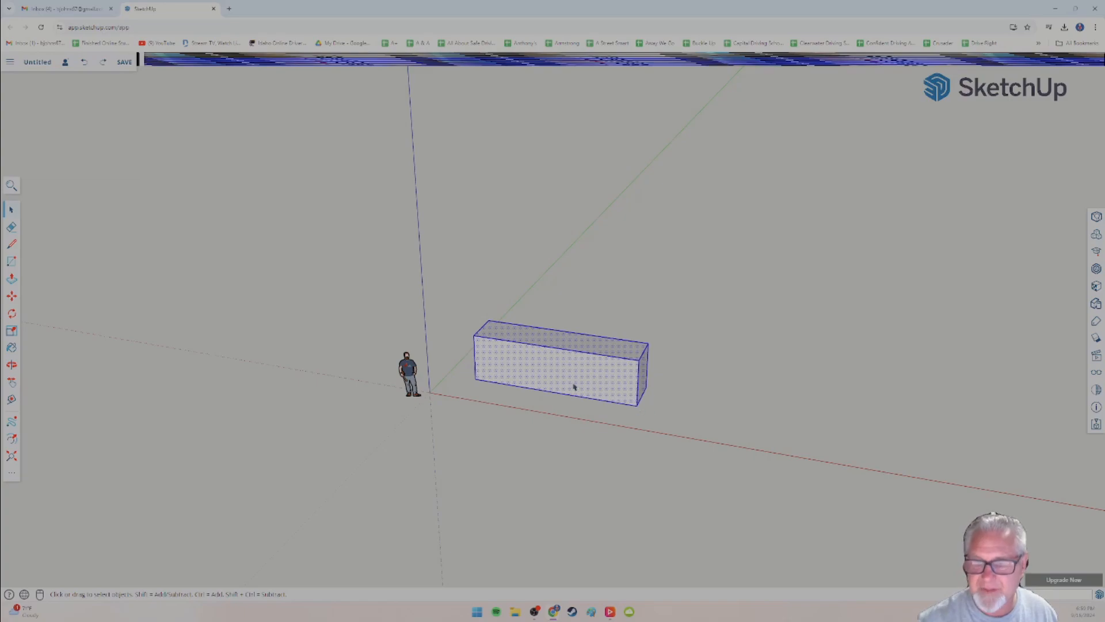
pyautogui.rightClick(556, 374)
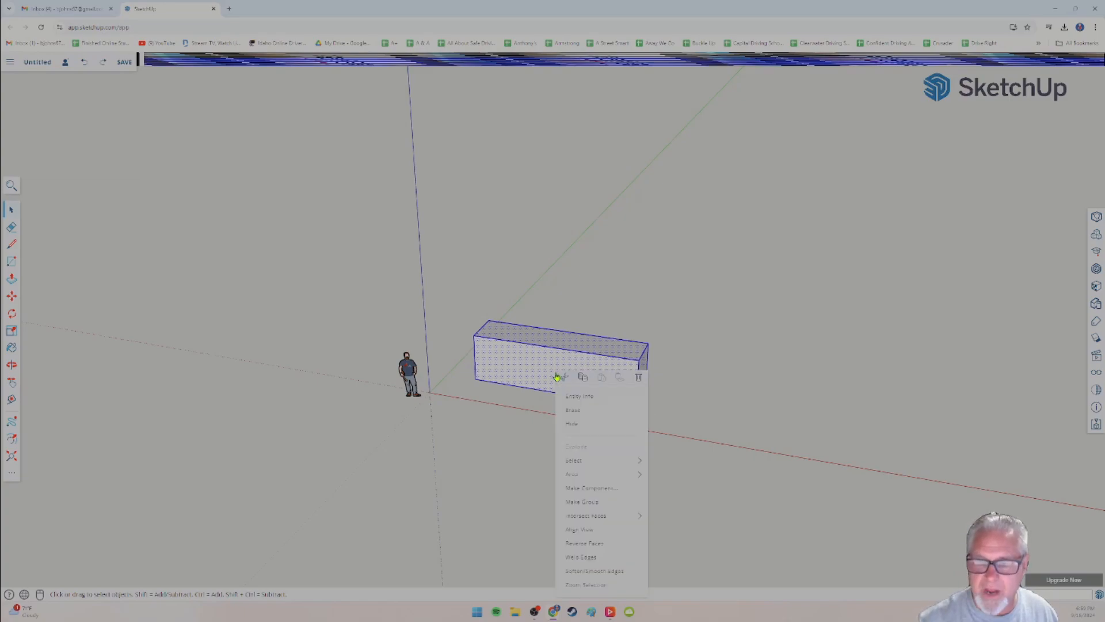
pyautogui.click(585, 502)
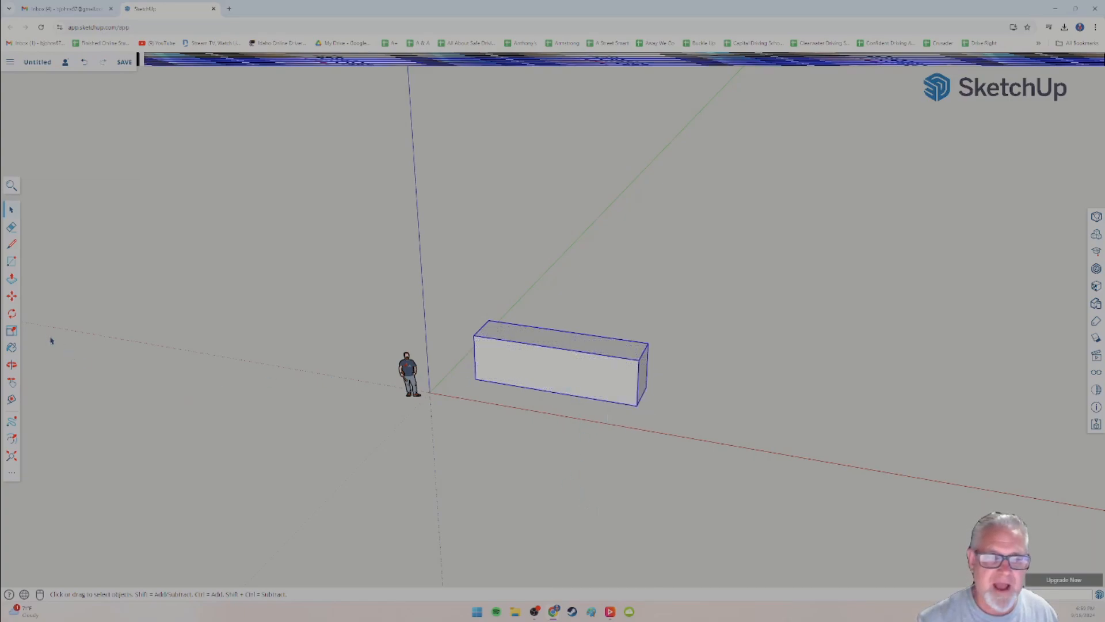
# Move the grouped box as one object several times, setting it down near the origin and the scale figure.
pyautogui.click(12, 279)
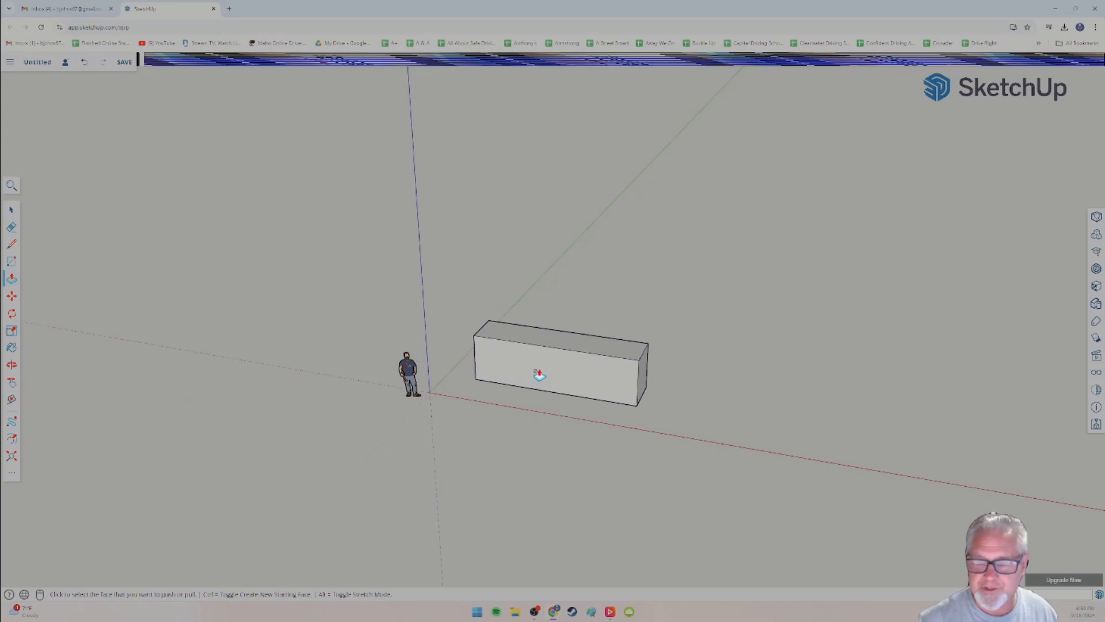
pyautogui.click(12, 295)
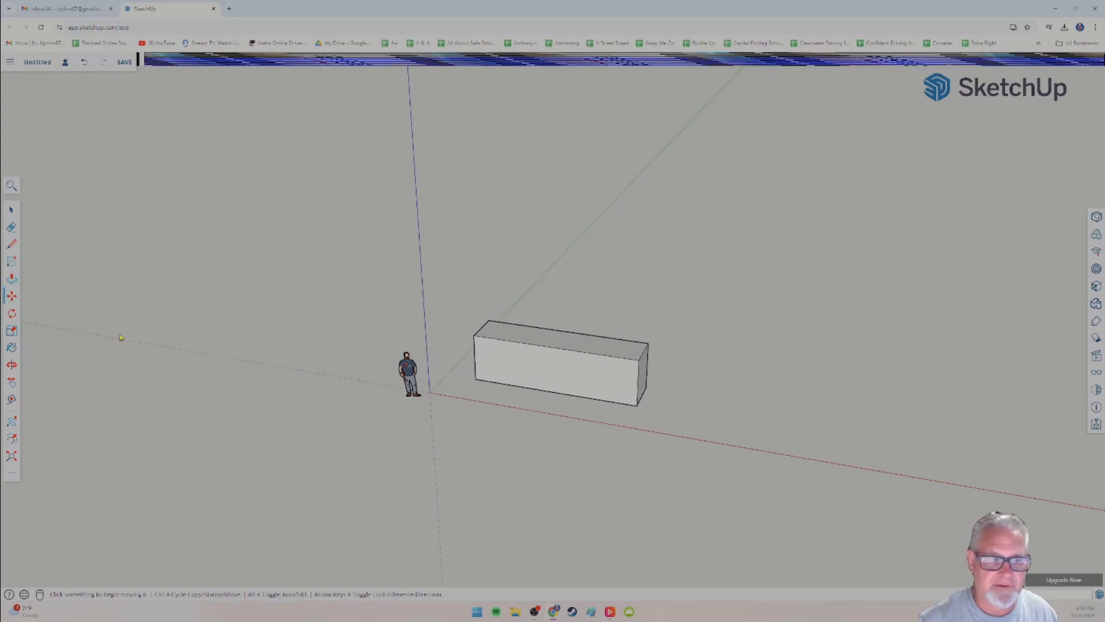
pyautogui.click(545, 366)
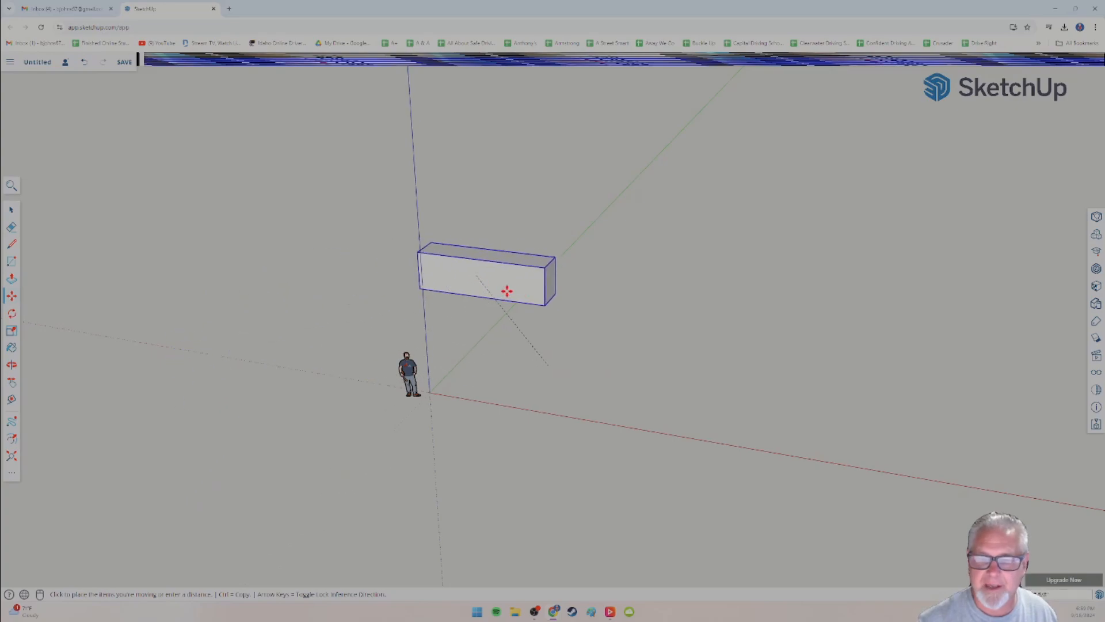
pyautogui.click(579, 312)
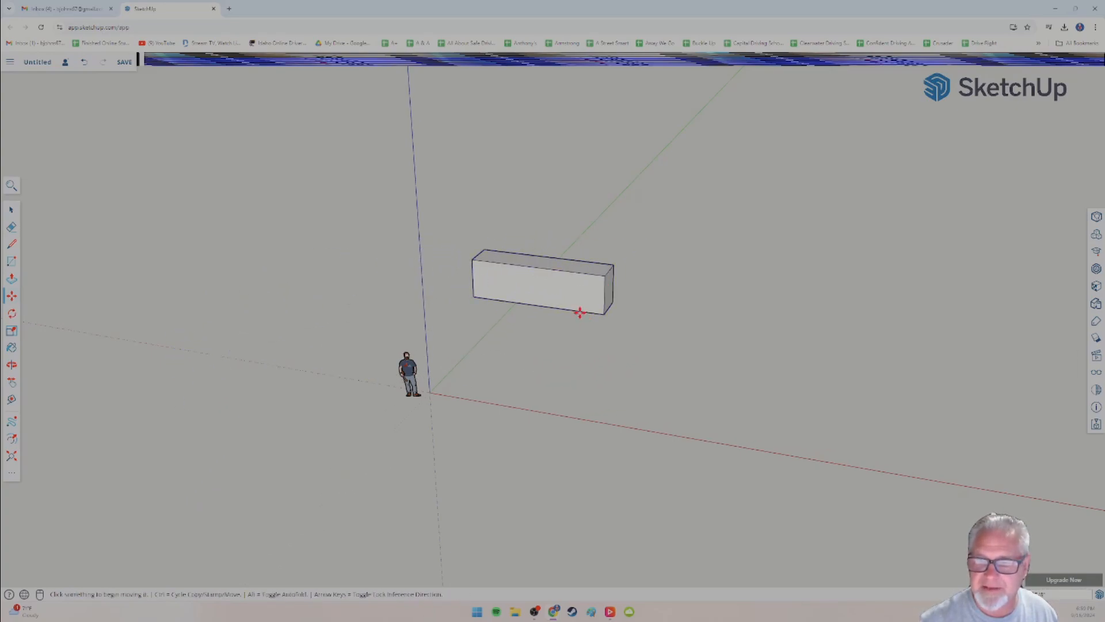
pyautogui.click(558, 268)
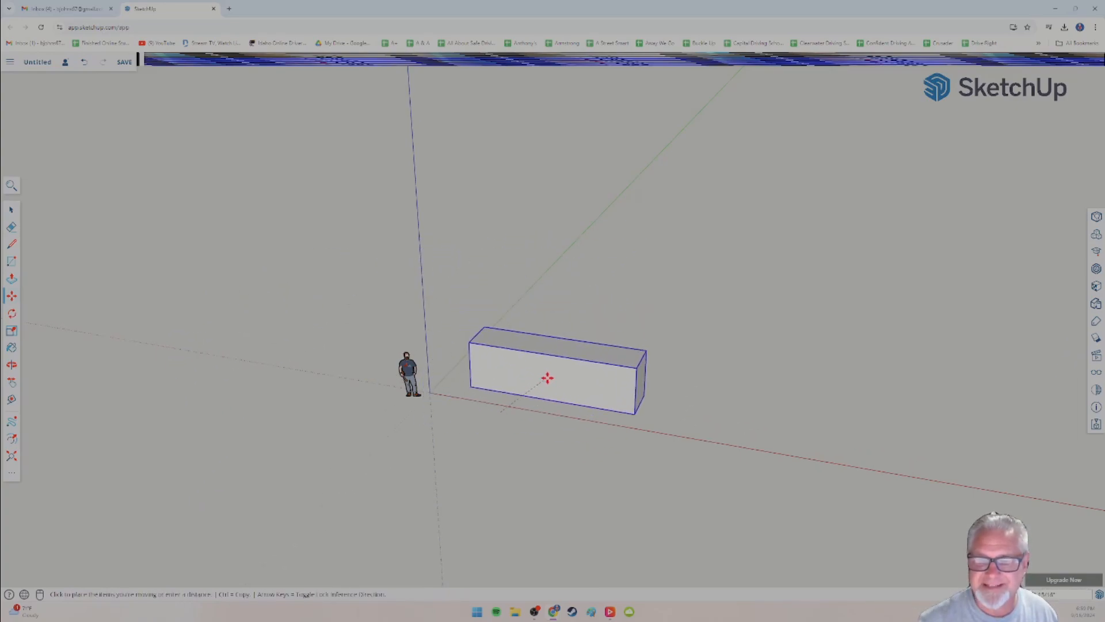
pyautogui.click(567, 352)
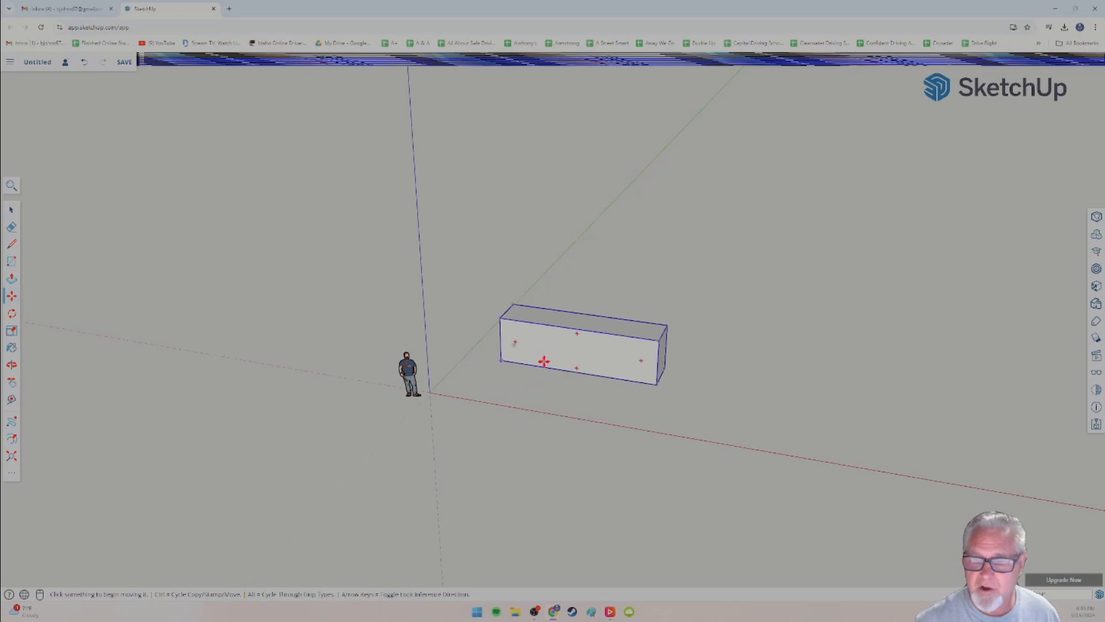
pyautogui.click(562, 349)
pyautogui.click(507, 353)
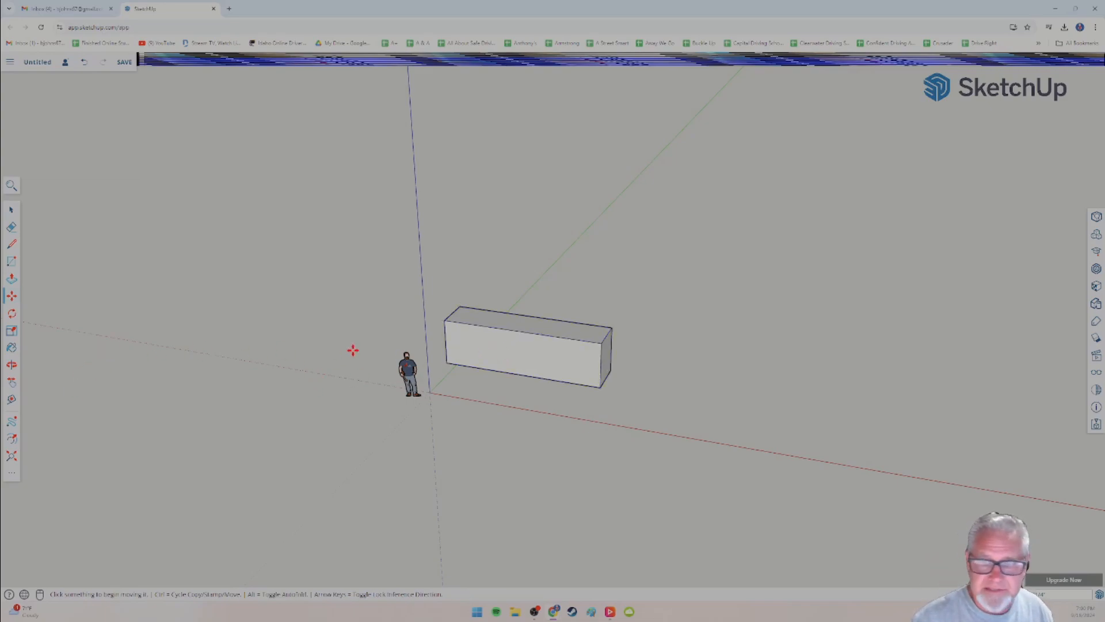
# Select the box group and the scale figure in turn to compare how each highlights as one object.
pyautogui.click(13, 212)
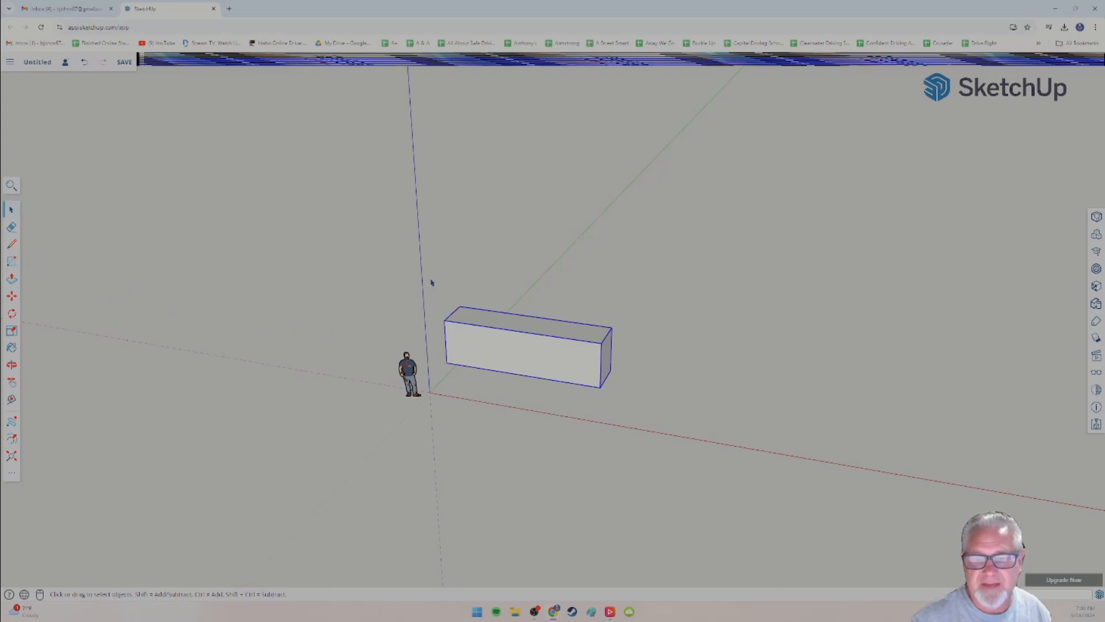
pyautogui.moveTo(432, 282); pyautogui.dragTo(333, 242)
pyautogui.click(567, 363)
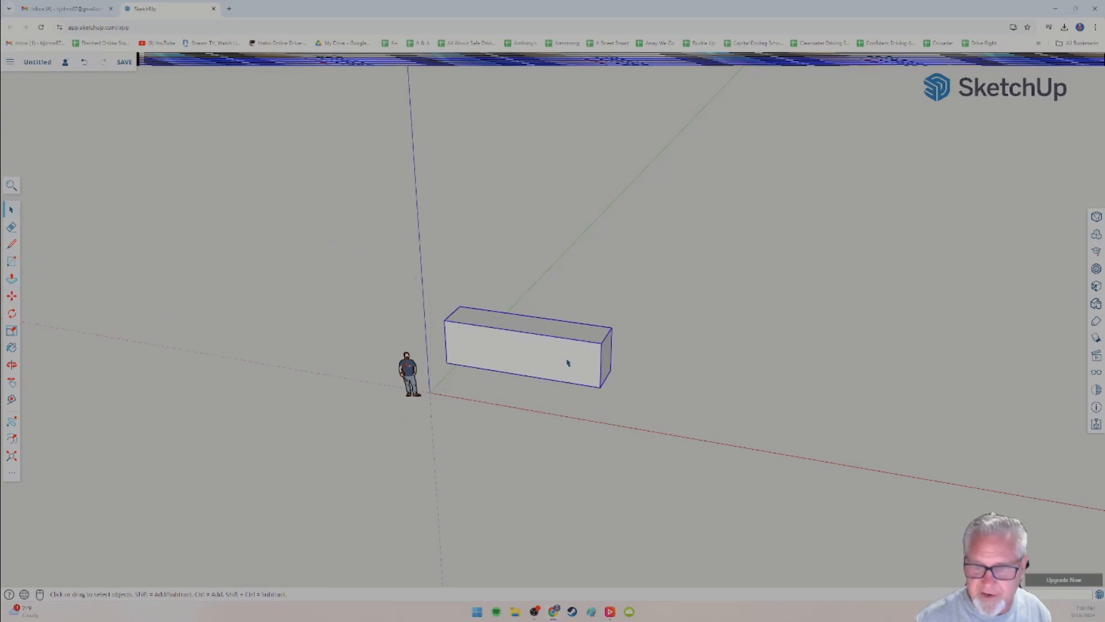
pyautogui.click(408, 373)
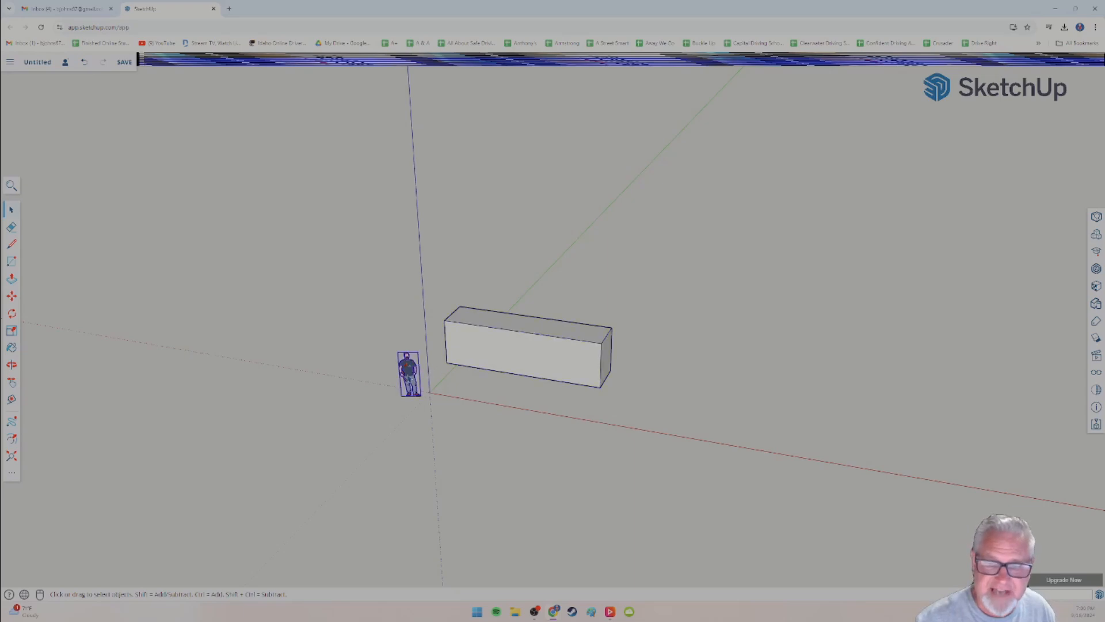
# Explode the box group into separate faces and try the Scale tool on its top face.
pyautogui.click(525, 338)
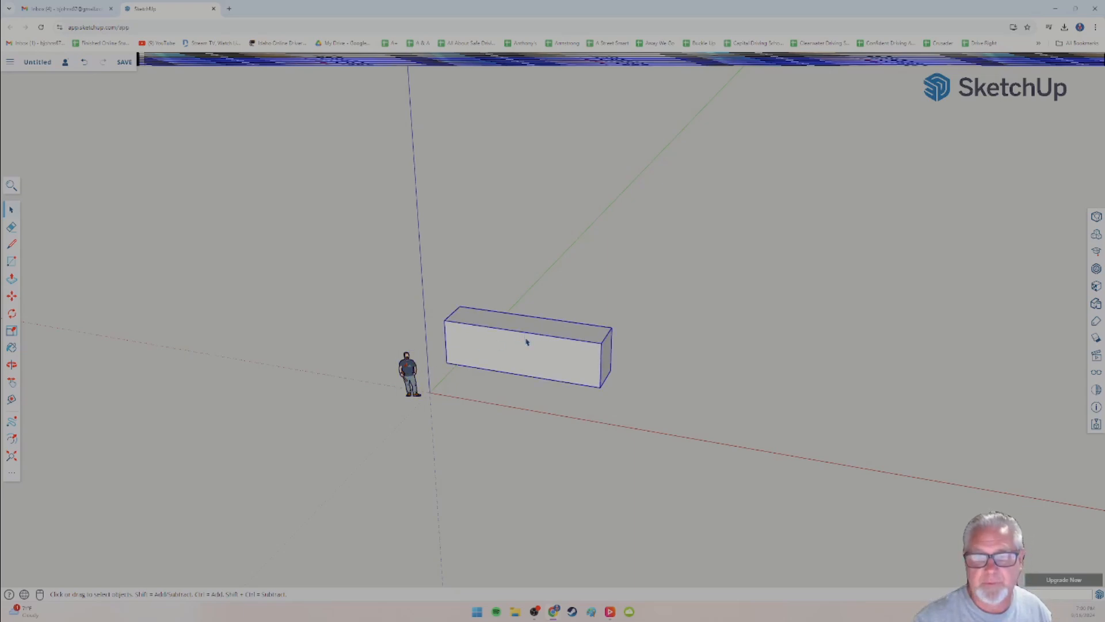
pyautogui.rightClick(526, 356)
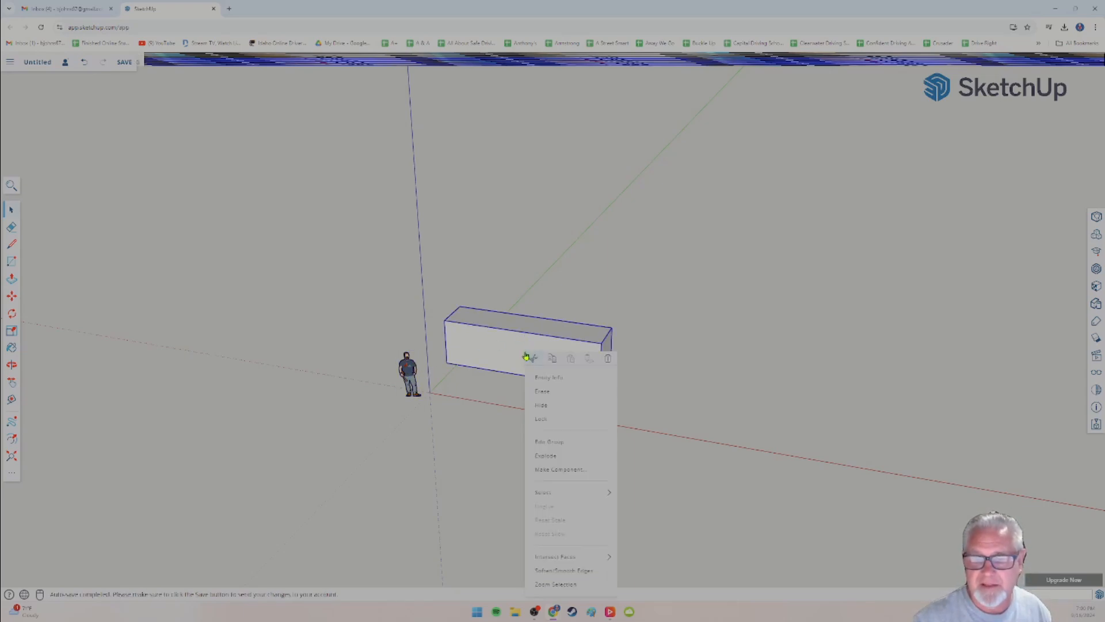
pyautogui.click(549, 457)
pyautogui.click(541, 399)
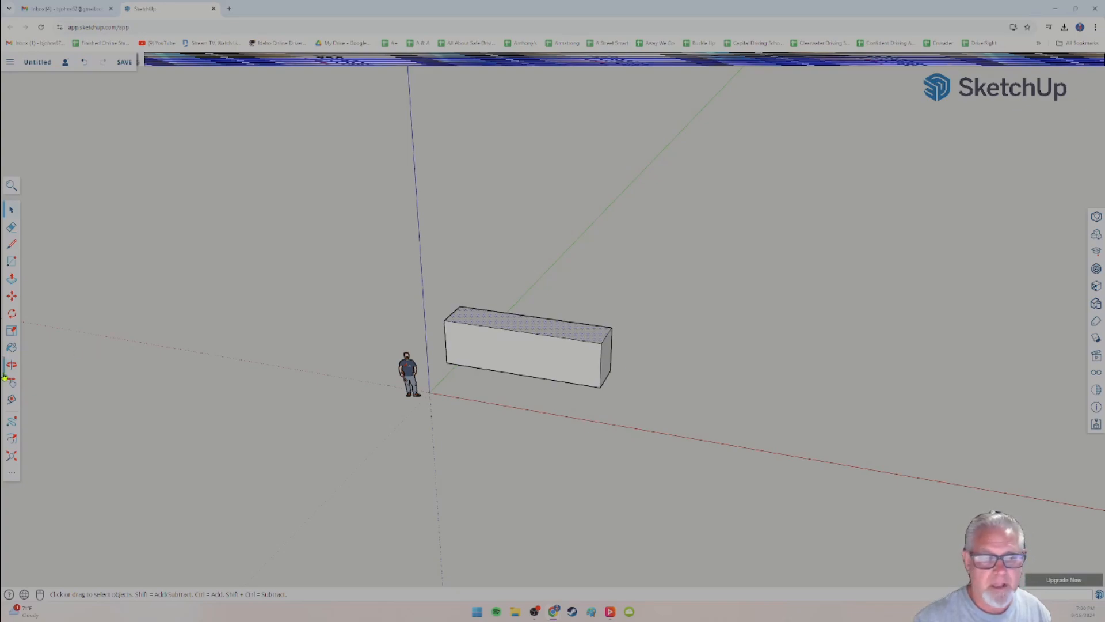
pyautogui.click(12, 333)
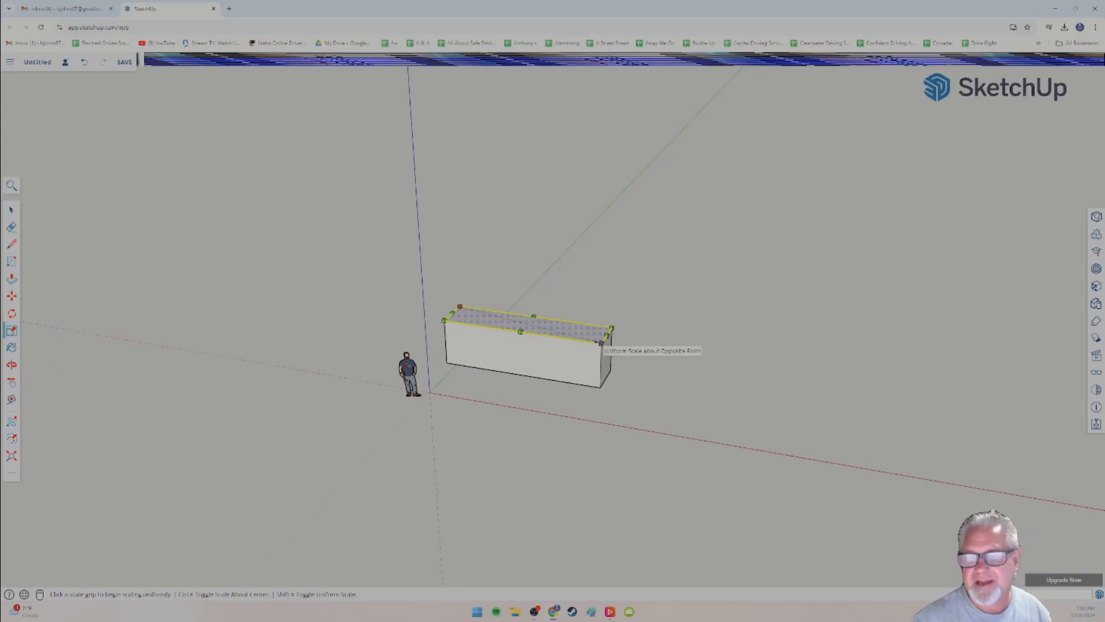
pyautogui.press('ctrl')
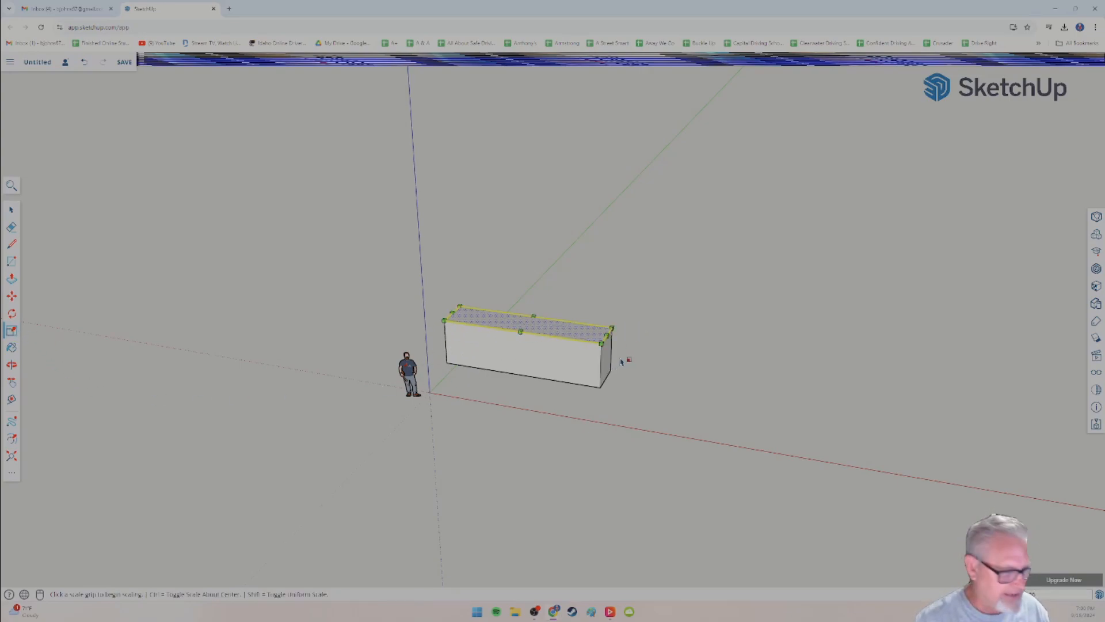
# Undo the explode and select the whole box group with a selection window.
pyautogui.hotkey('ctrl', 'z')
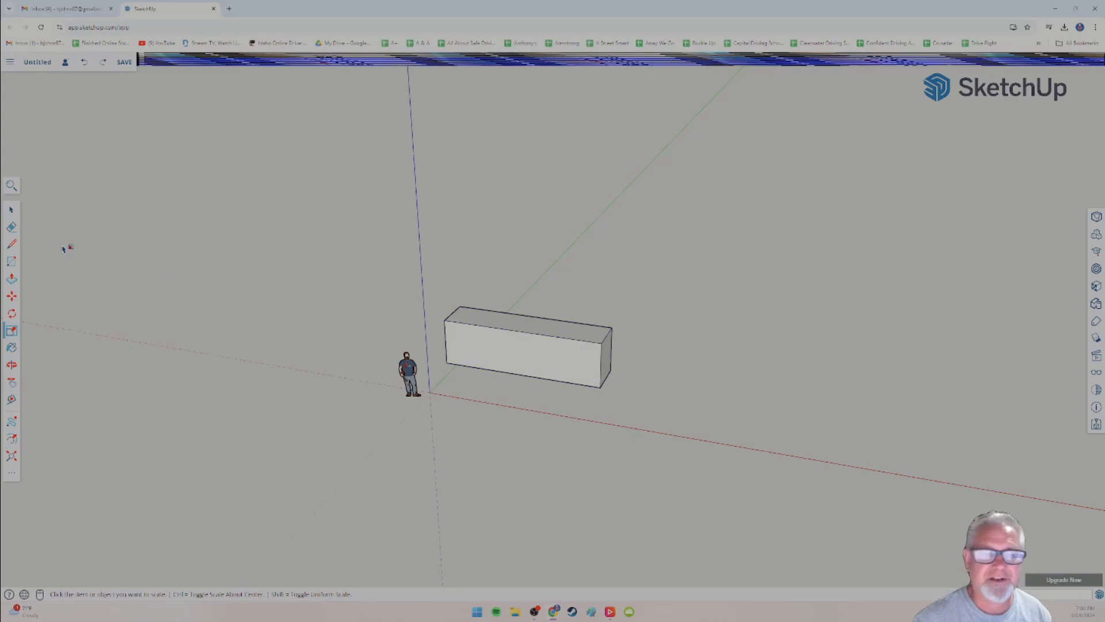
pyautogui.click(11, 212)
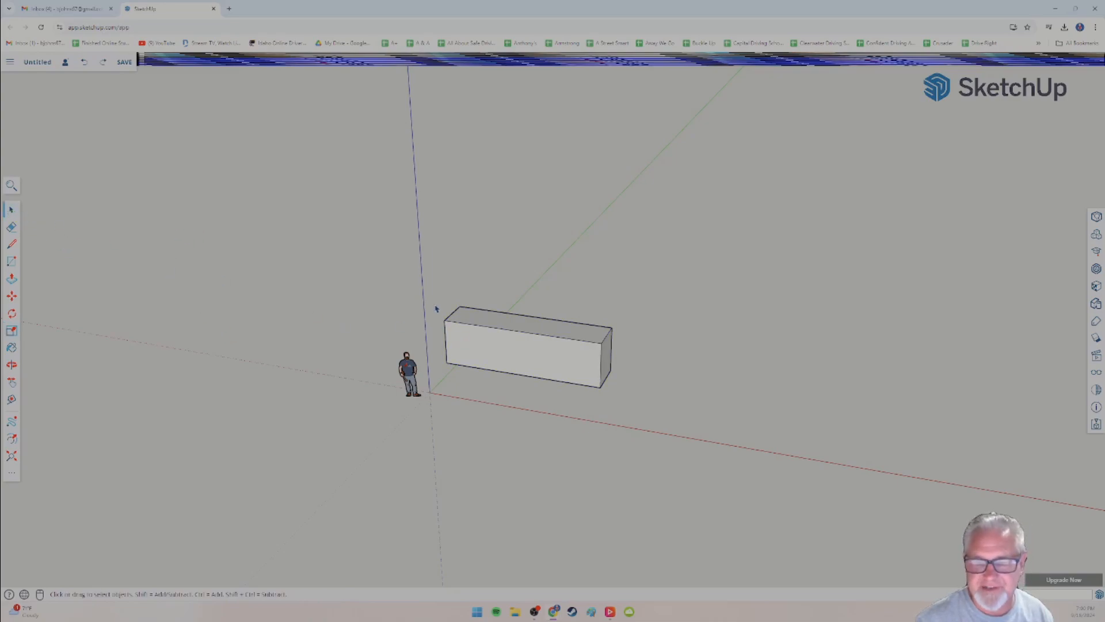
pyautogui.moveTo(432, 281)
pyautogui.mouseDown()
pyautogui.moveTo(504, 373)
pyautogui.moveTo(642, 416)
pyautogui.mouseUp()
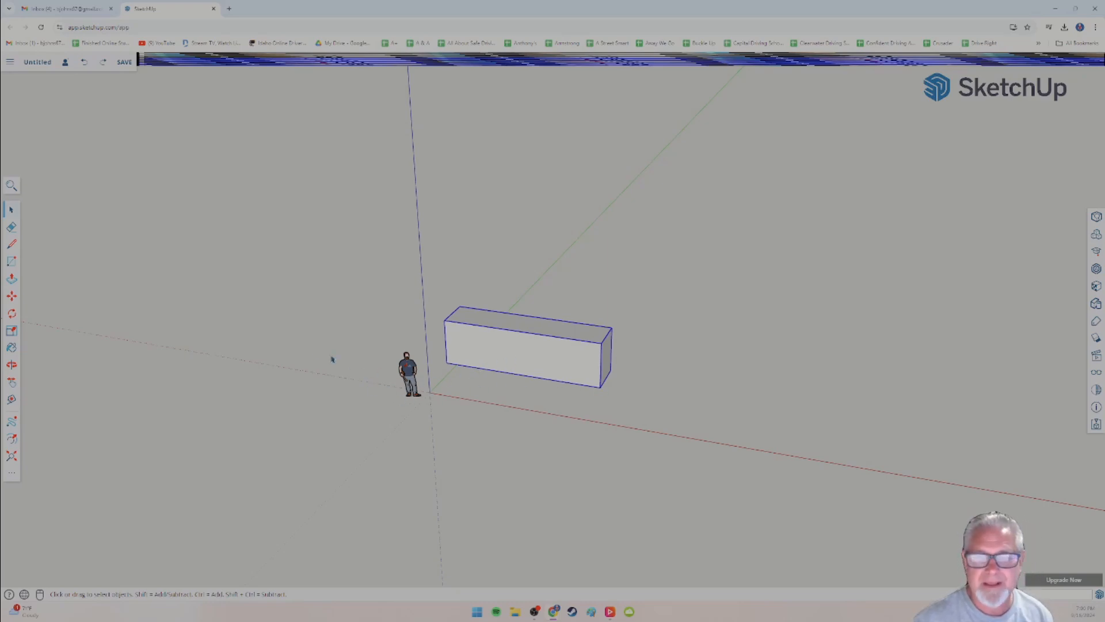
# Try scaling the box group uniformly from its front corner grip, returning it to its original size.
pyautogui.click(11, 334)
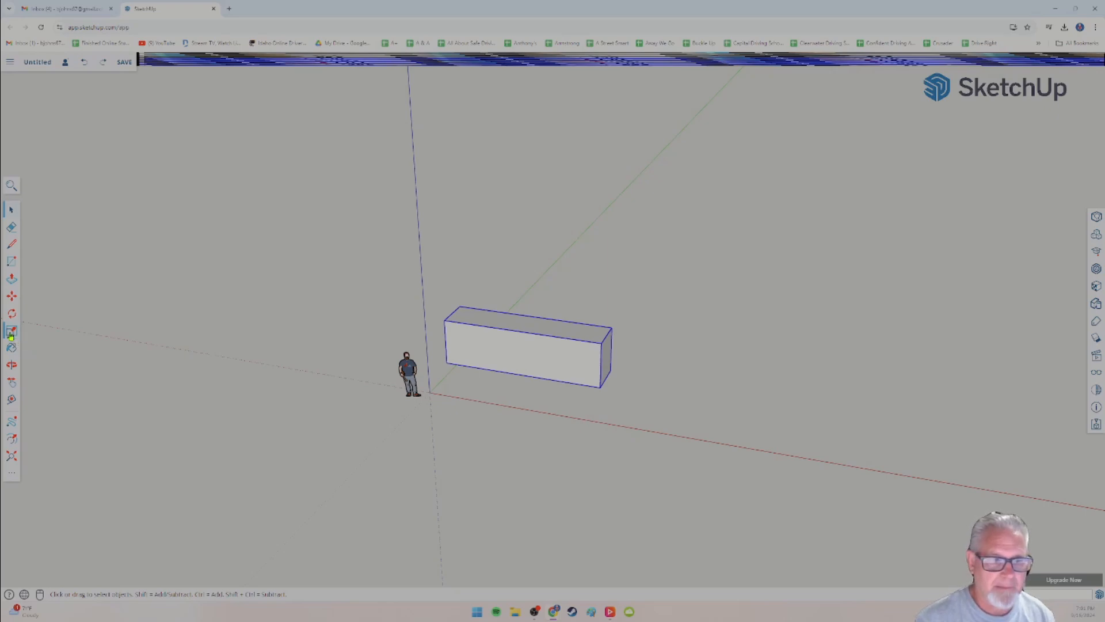
pyautogui.moveTo(591, 404)
pyautogui.mouseDown(button='middle')
pyautogui.moveTo(474, 389)
pyautogui.moveTo(580, 420)
pyautogui.mouseUp(button='middle')
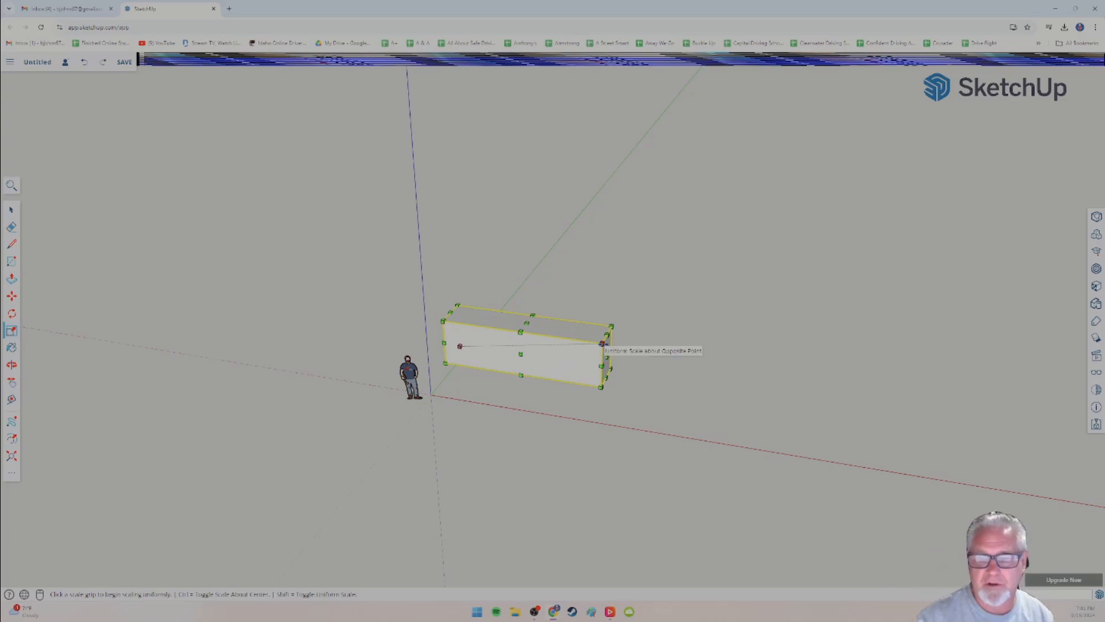
pyautogui.click(602, 344)
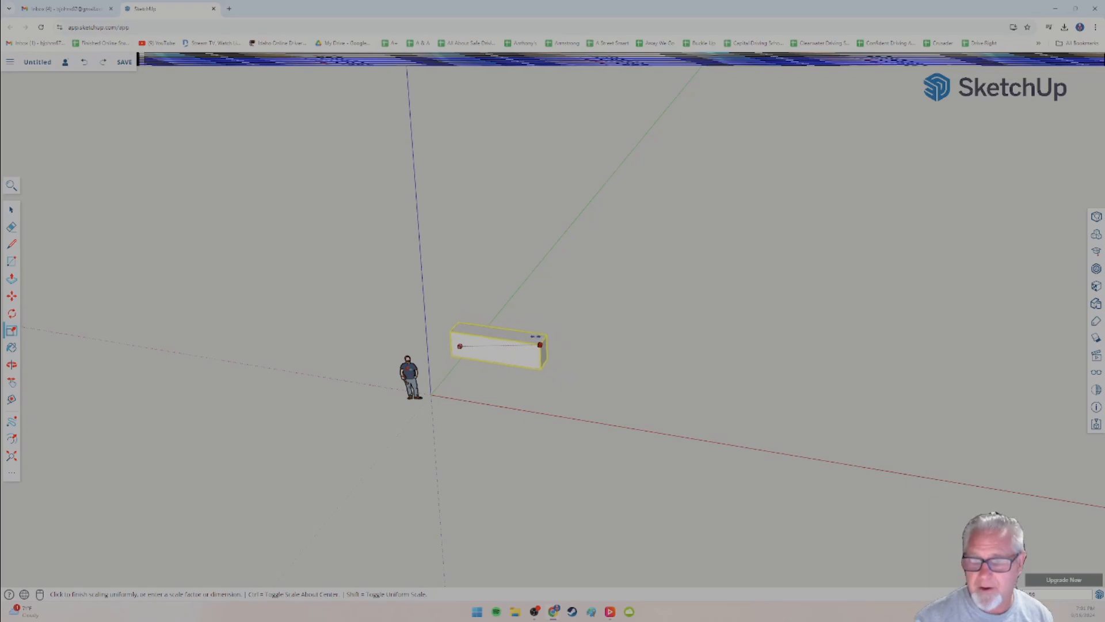
pyautogui.click(602, 344)
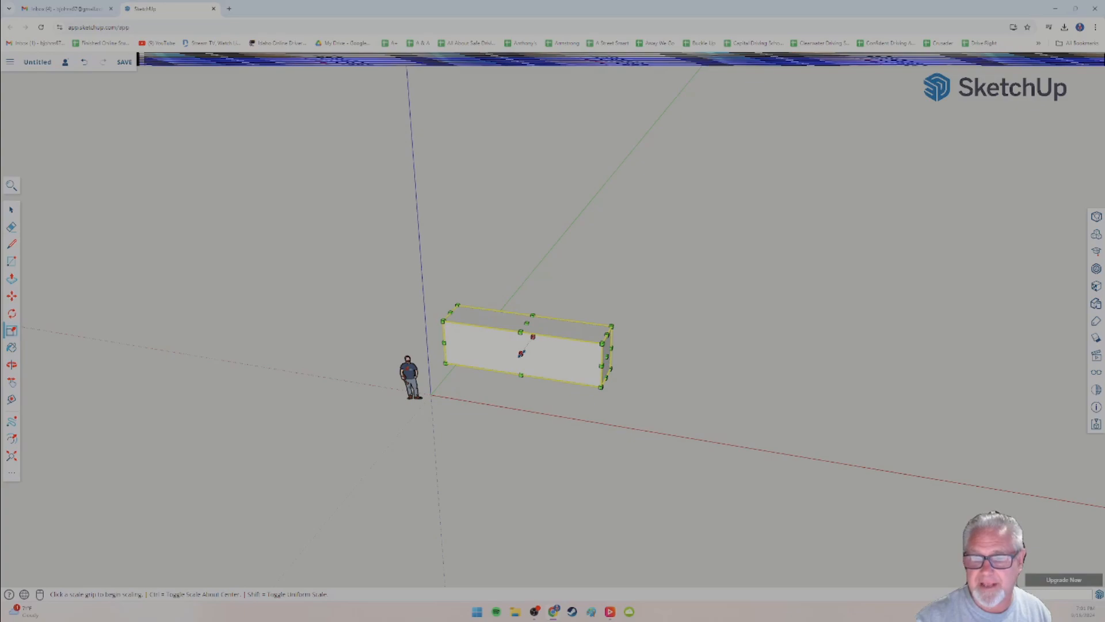
# Scale the box group into a thin wall by reducing its depth and increasing its height and length, and deselect it.
pyautogui.click(521, 353)
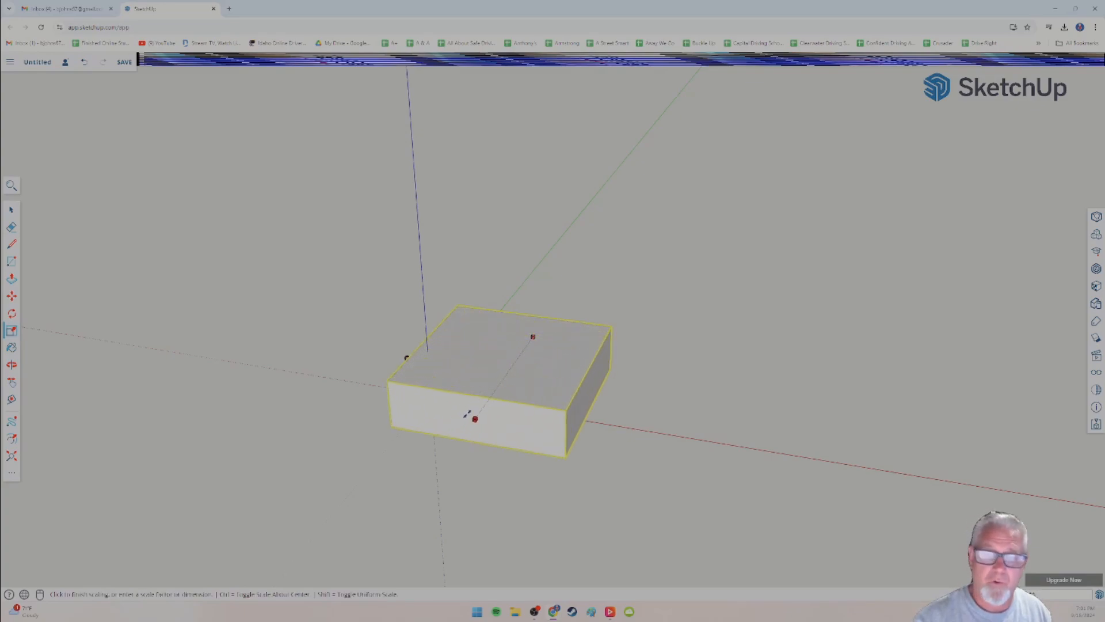
pyautogui.click(529, 363)
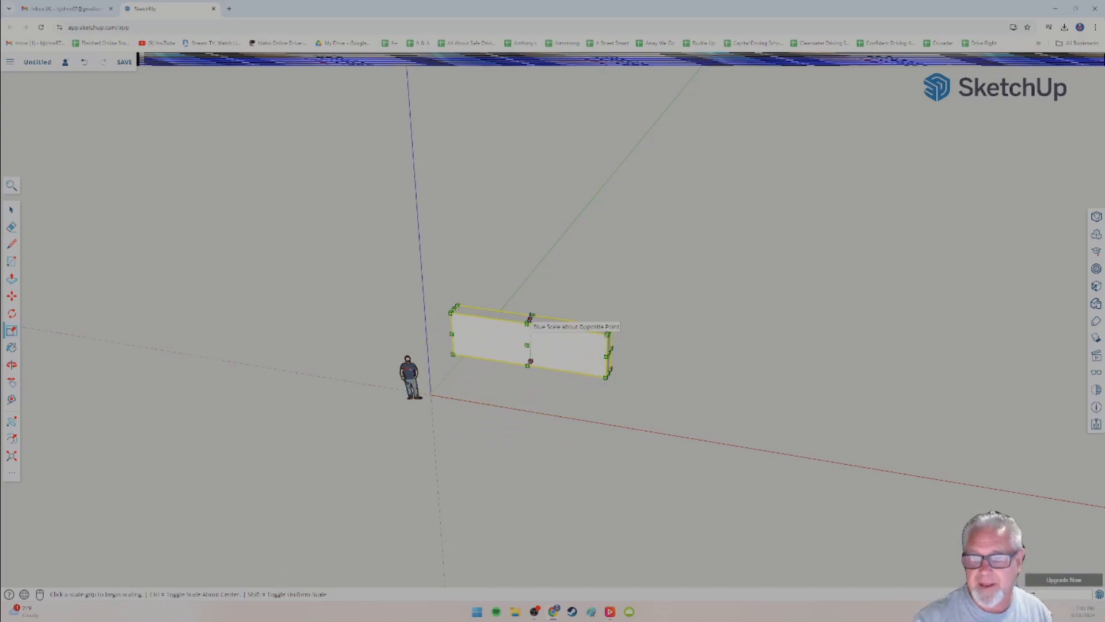
pyautogui.click(530, 318)
pyautogui.click(529, 258)
pyautogui.click(611, 325)
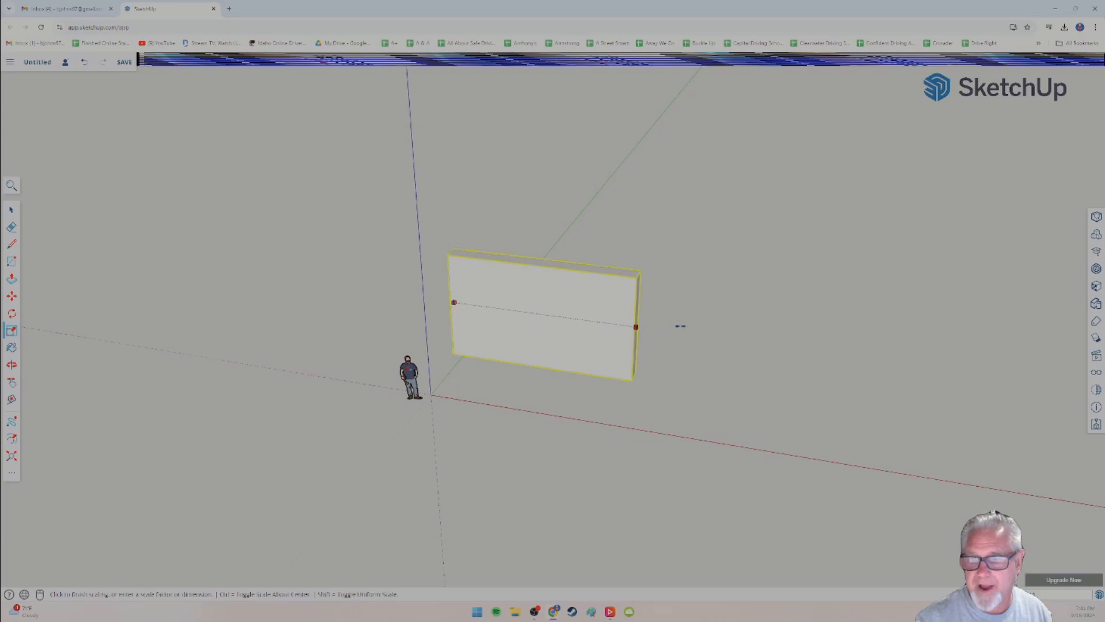
pyautogui.click(685, 328)
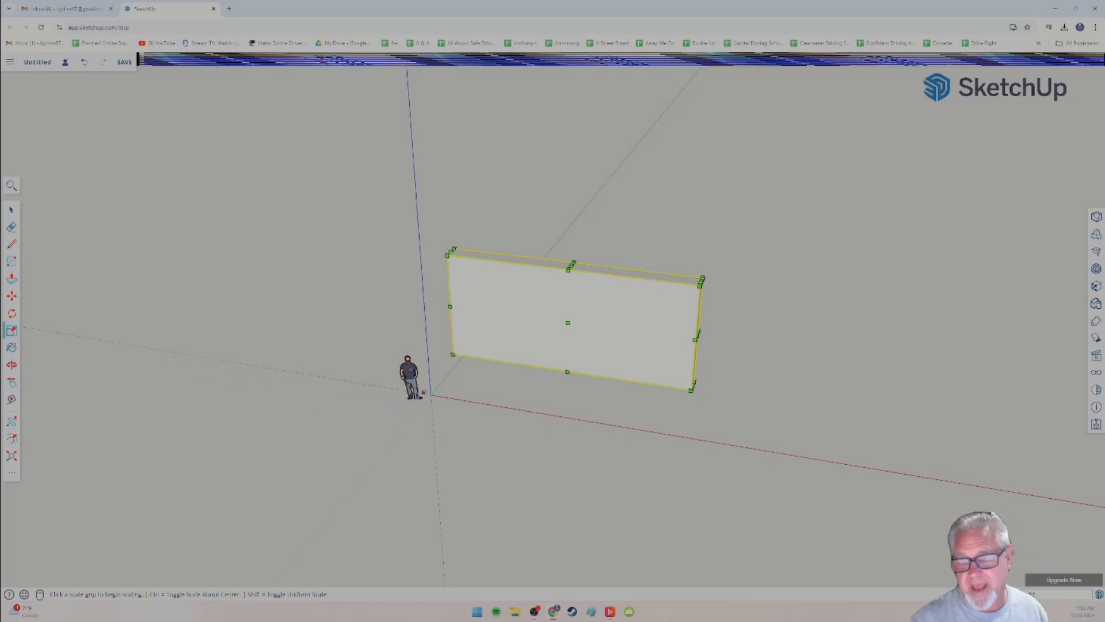
pyautogui.moveTo(590, 427); pyautogui.dragTo(351, 286, button='middle')
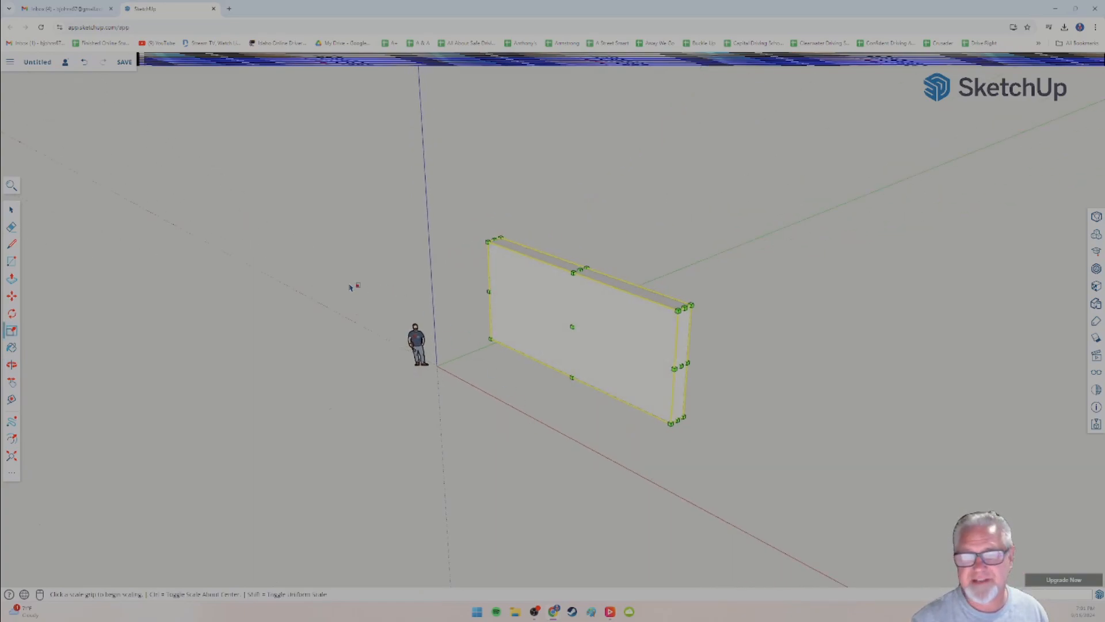
pyautogui.press('space')
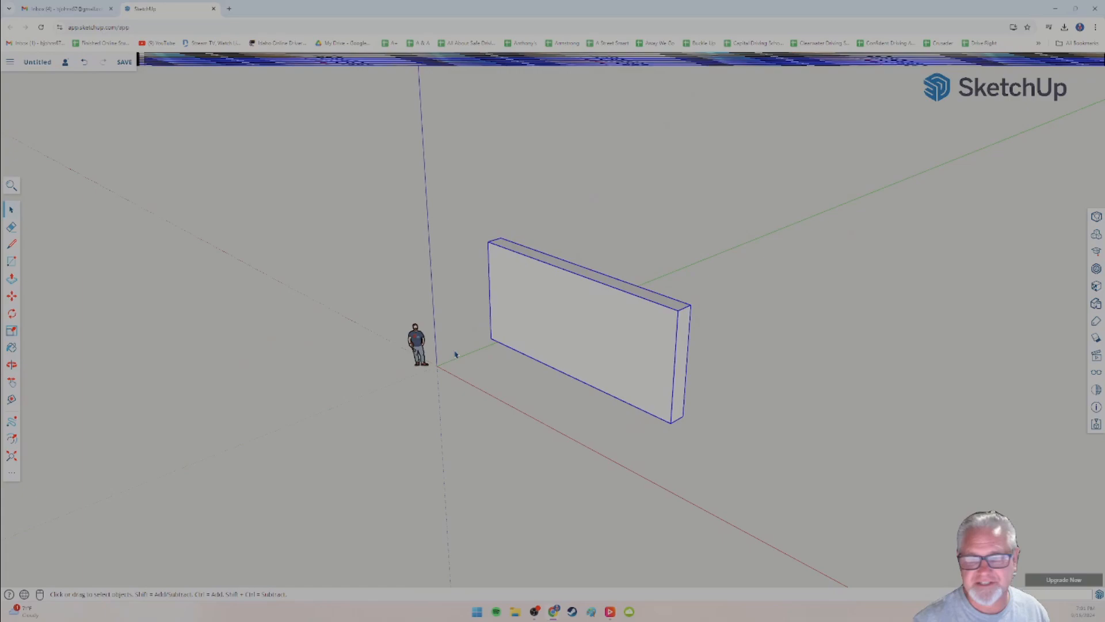
pyautogui.click(485, 372)
pyautogui.moveTo(456, 345); pyautogui.dragTo(533, 367, button='middle')
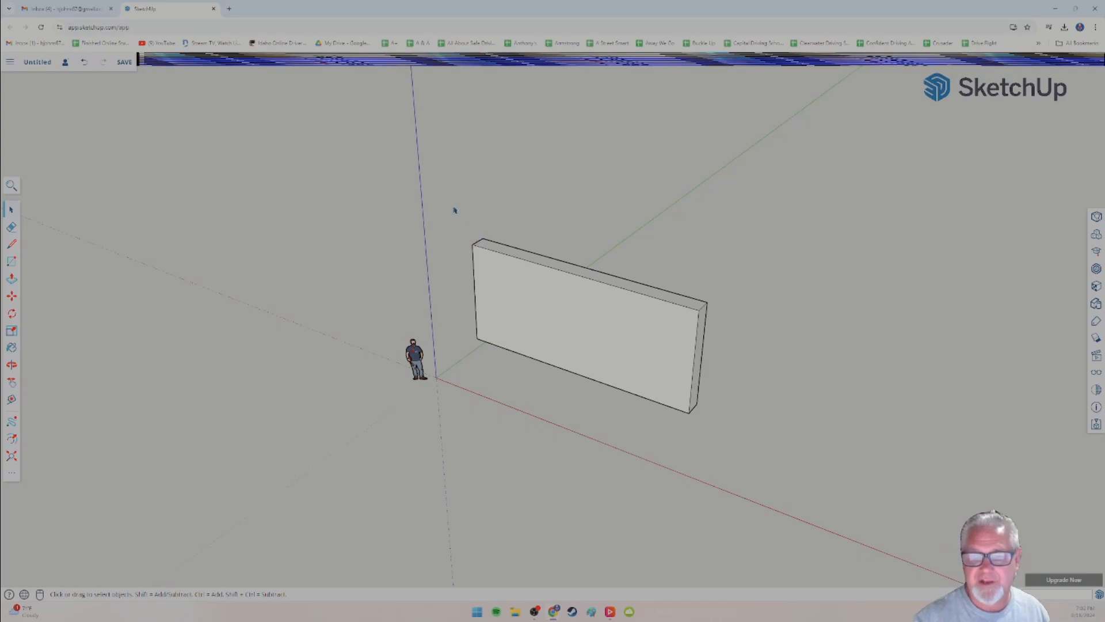
pyautogui.moveTo(646, 422); pyautogui.dragTo(249, 412, button='middle')
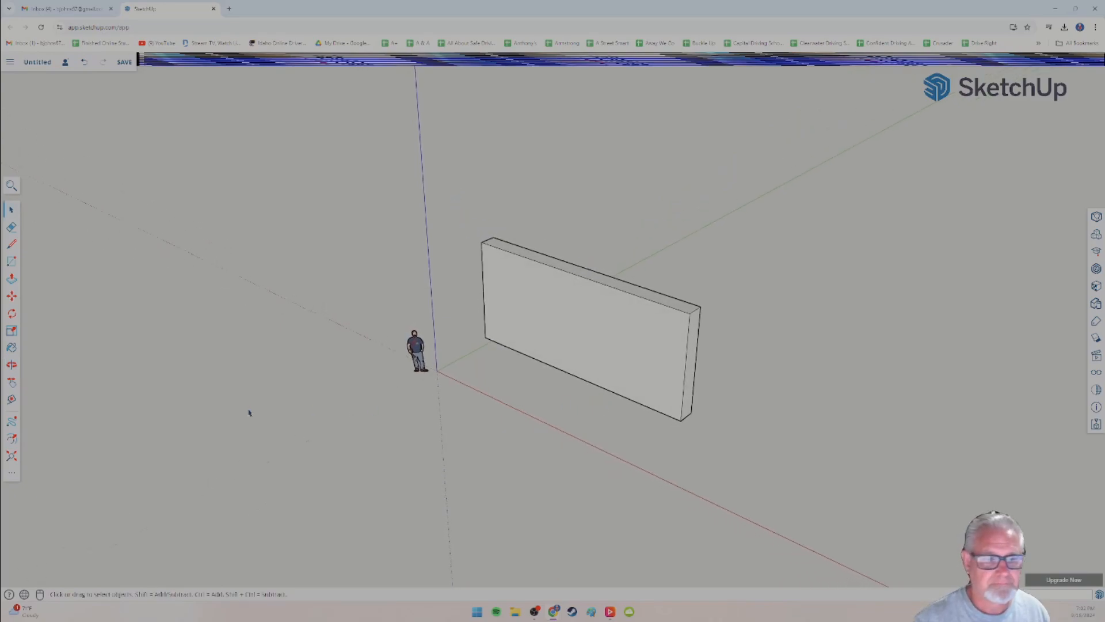
# Start the Paint tool, view the materials in use, and collapse the expanded Glass and Mirrors, Roofing and Wood categories in the material library.
pyautogui.click(12, 347)
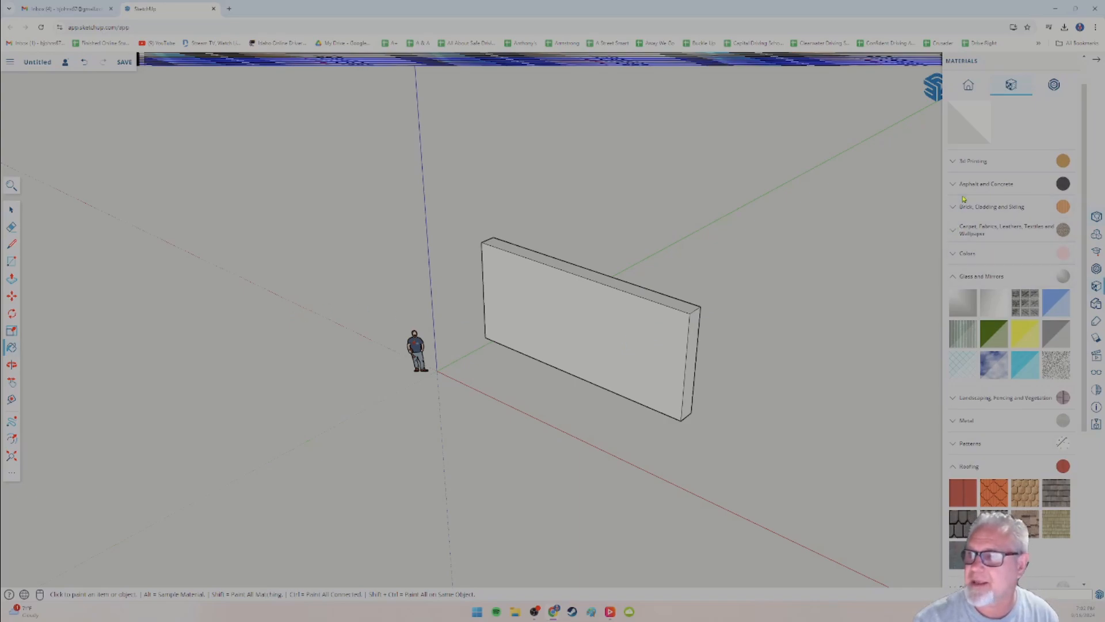
pyautogui.click(968, 85)
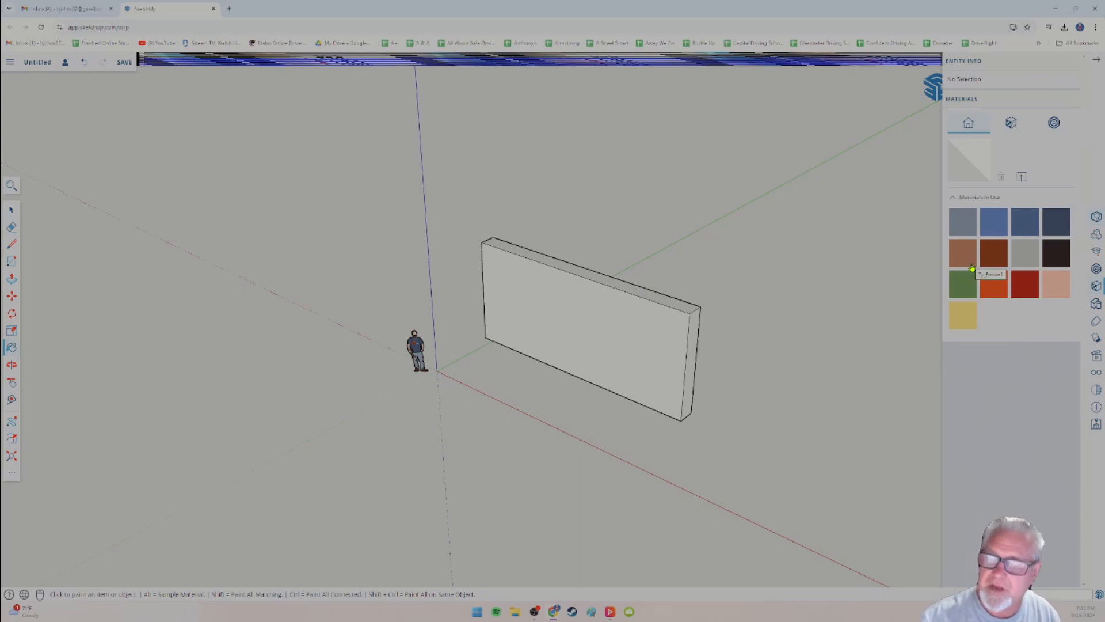
pyautogui.click(1011, 124)
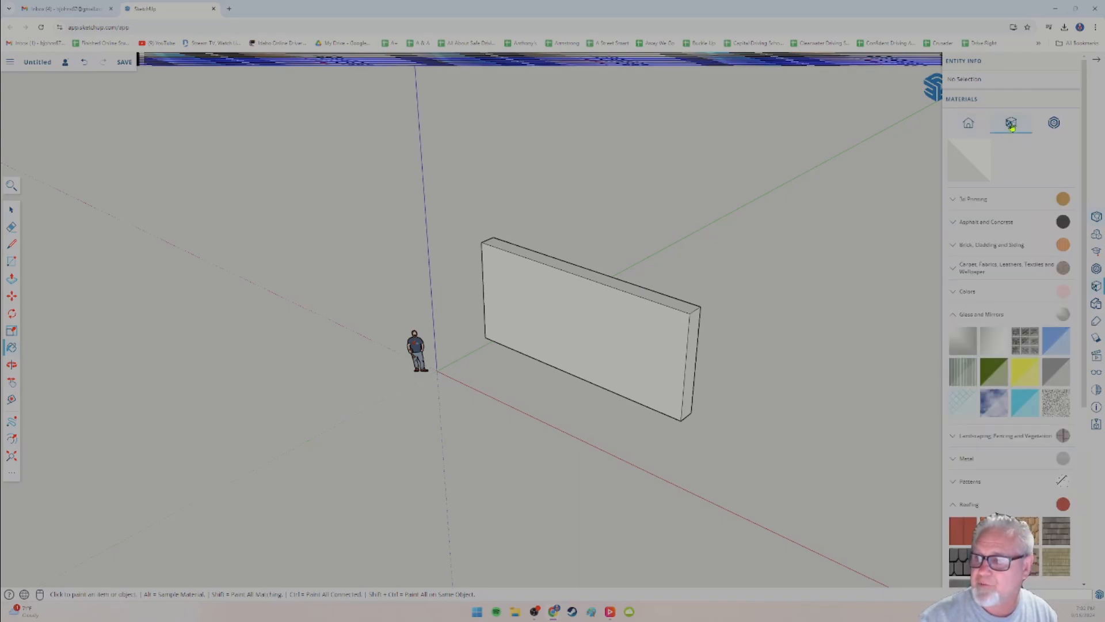
pyautogui.scroll(-1, 948, 356)
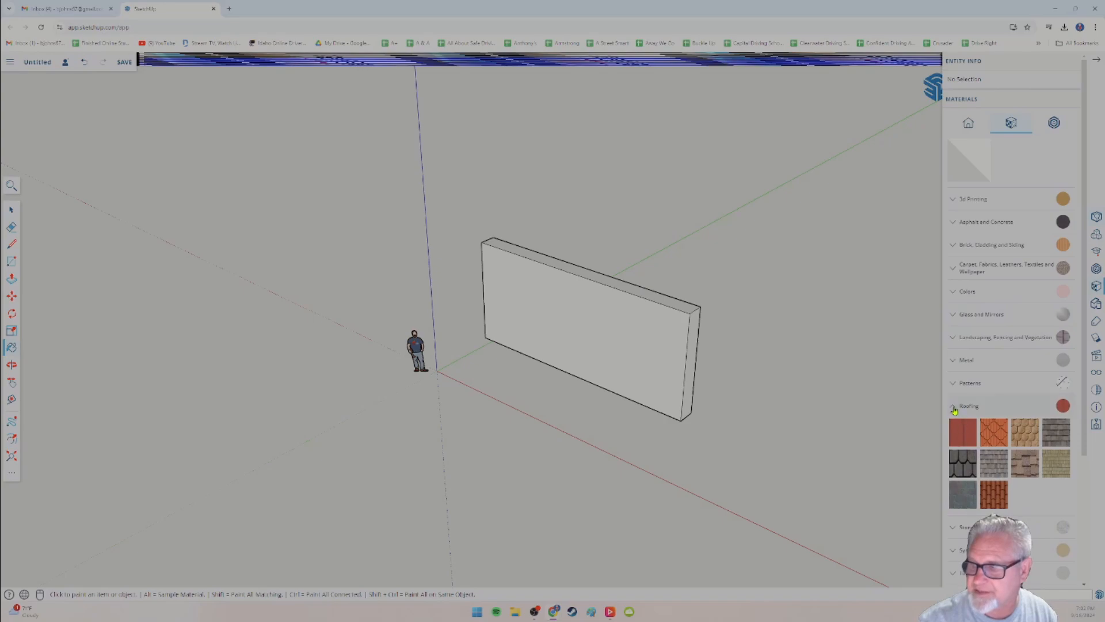
pyautogui.click(955, 407)
pyautogui.scroll(-2, 966, 521)
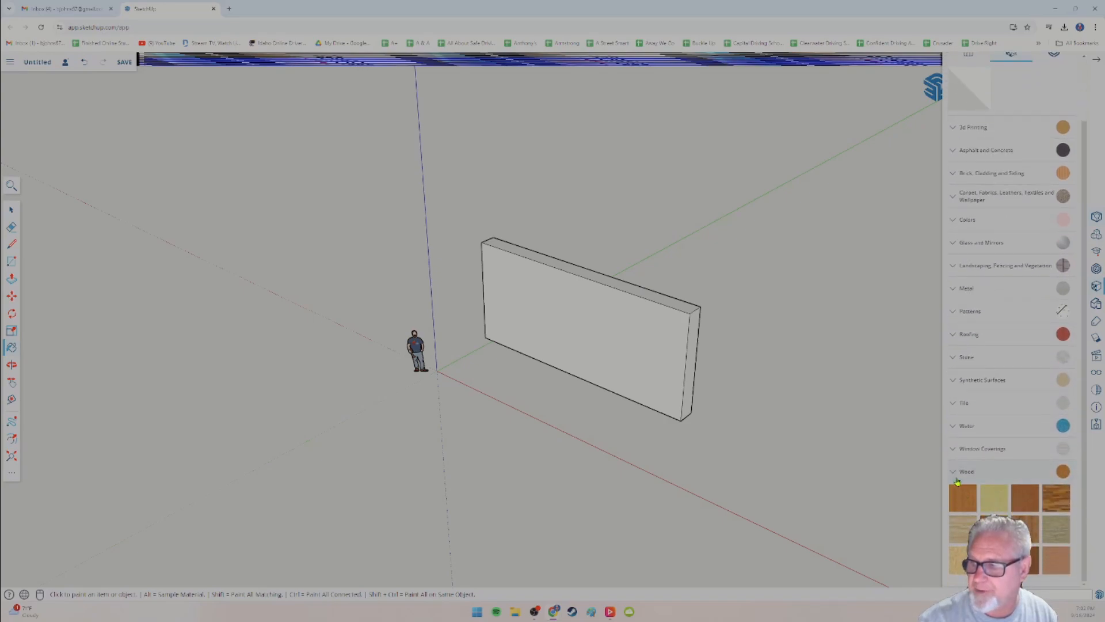
pyautogui.click(957, 480)
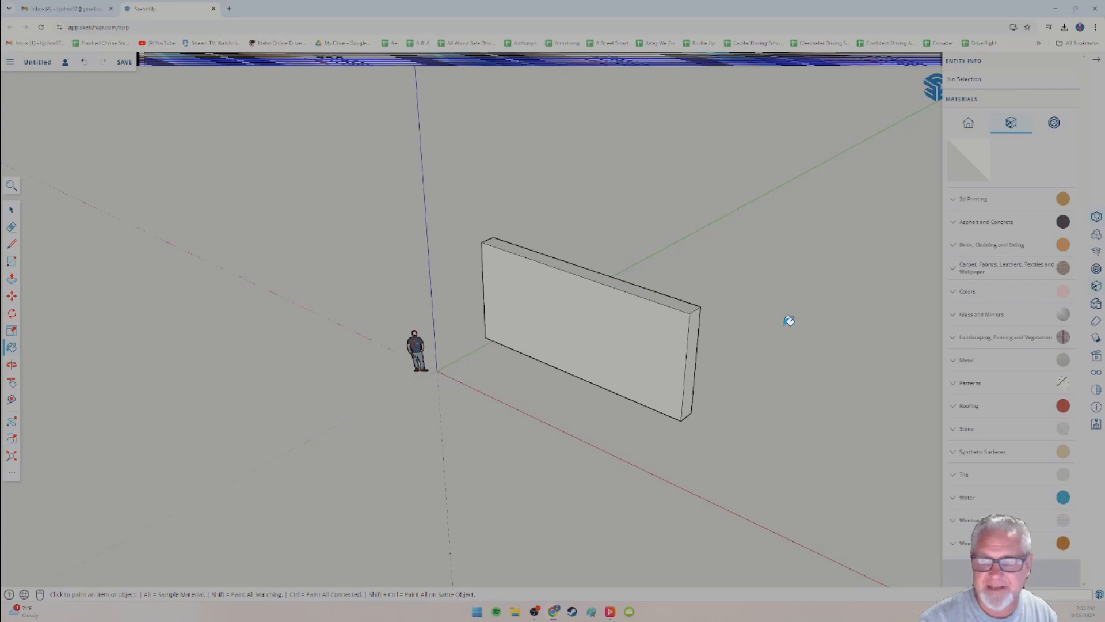
# Paint the whole box group with the Concrete Scored Jointless material from Asphalt and Concrete.
pyautogui.click(953, 224)
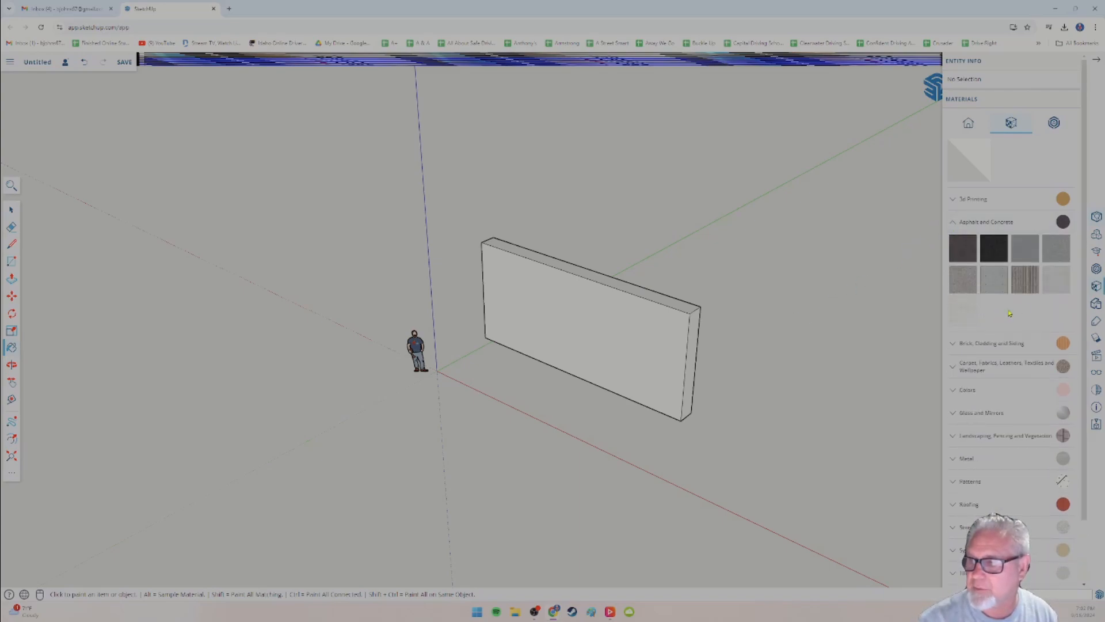
pyautogui.click(1019, 282)
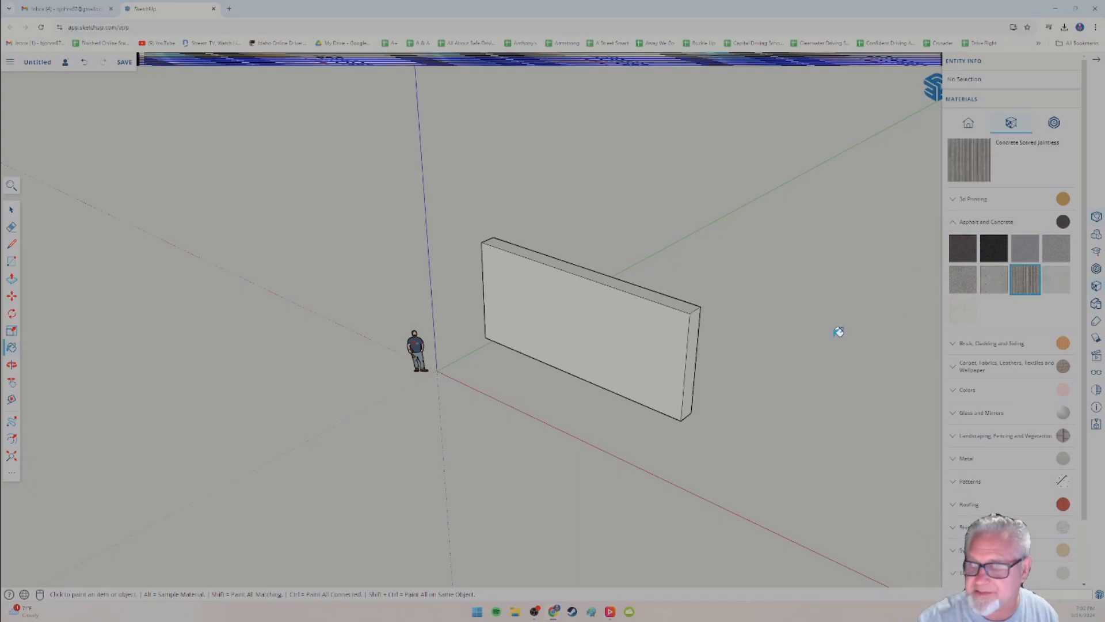
pyautogui.click(682, 298)
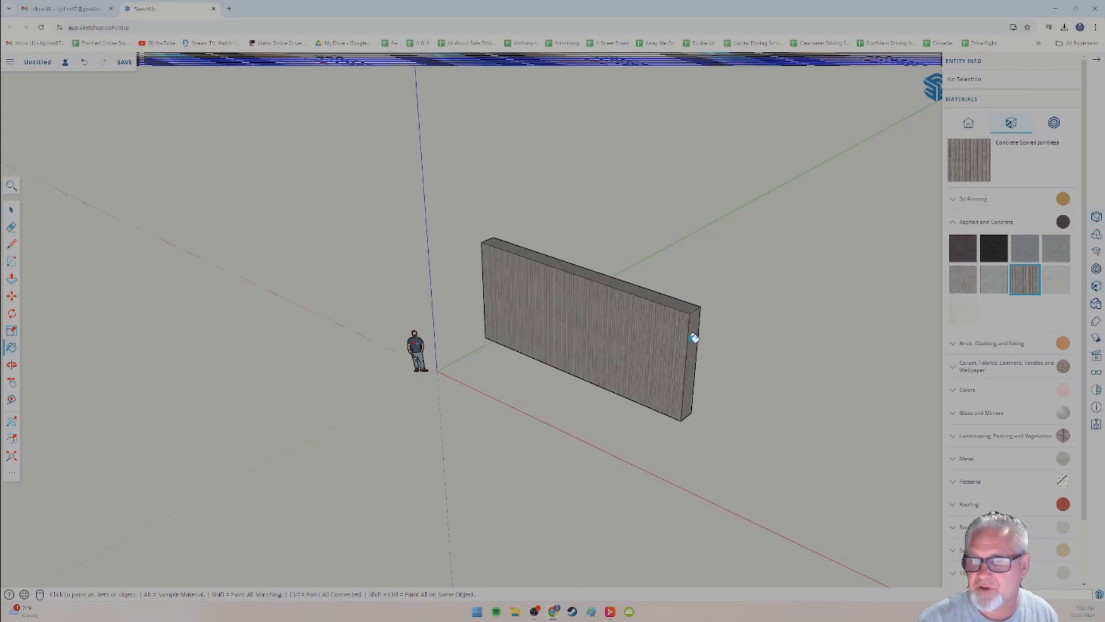
pyautogui.moveTo(715, 402)
pyautogui.mouseDown(button='middle')
pyautogui.moveTo(568, 412)
pyautogui.moveTo(610, 383)
pyautogui.moveTo(459, 382)
pyautogui.moveTo(526, 397)
pyautogui.moveTo(703, 400)
pyautogui.moveTo(675, 432)
pyautogui.moveTo(582, 389)
pyautogui.mouseUp(button='middle')
# Undo the concrete paint on the box group, and explode the group into separate faces.
pyautogui.click(11, 209)
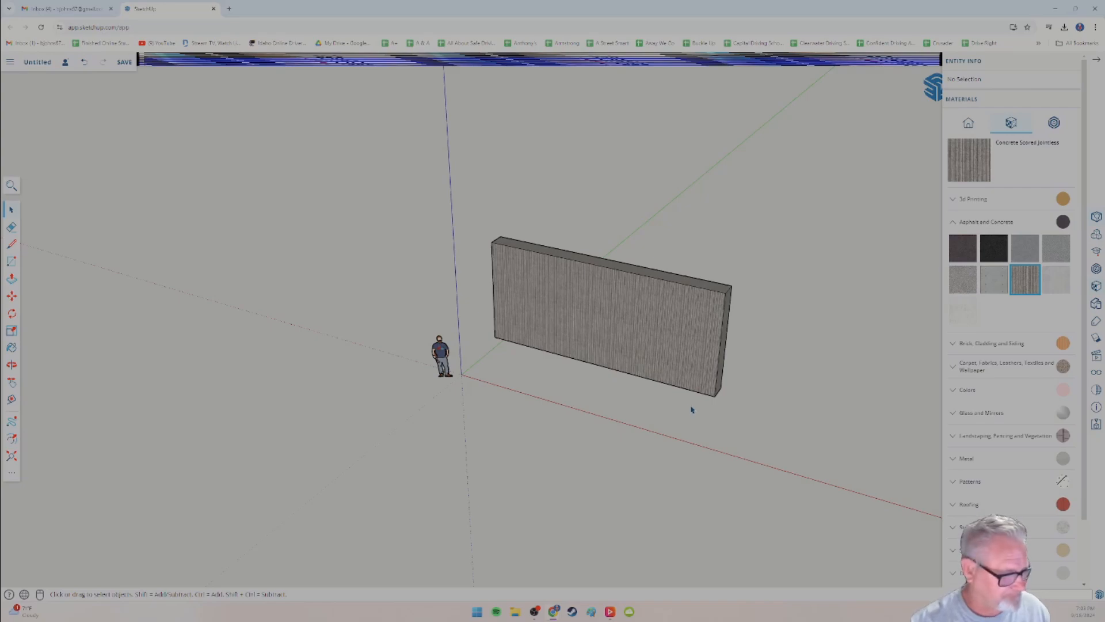
pyautogui.hotkey('ctrl', 'z')
pyautogui.click(665, 340)
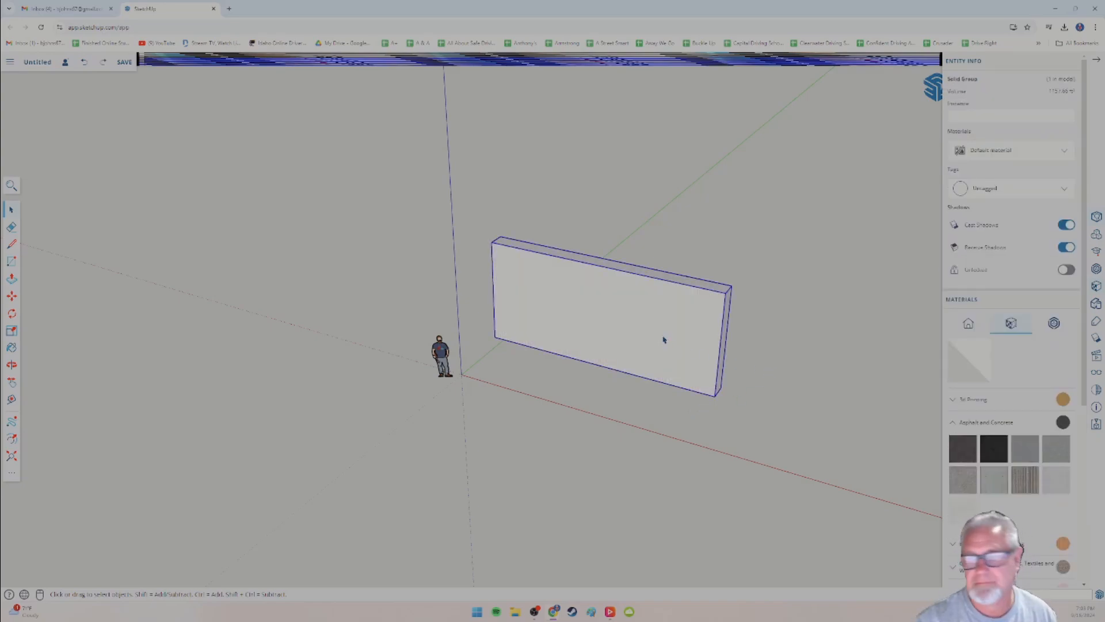
pyautogui.rightClick(645, 330)
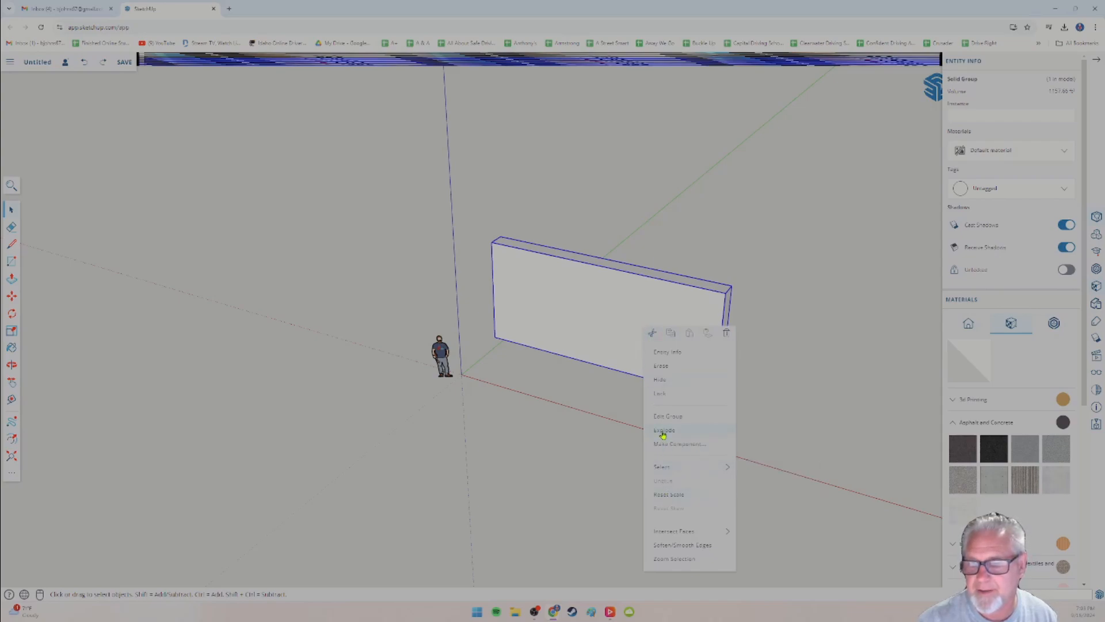
pyautogui.click(580, 439)
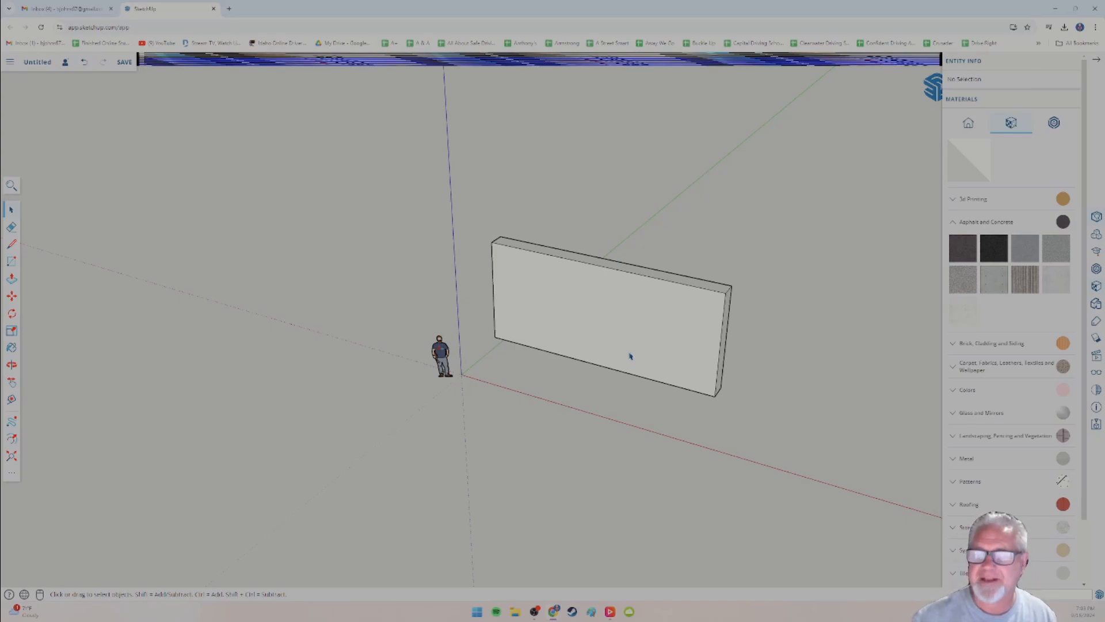
# Paint the slab's large front face with the Concrete Scored Jointless material from Asphalt and Concrete.
pyautogui.click(1025, 279)
pyautogui.click(662, 337)
pyautogui.moveTo(740, 411); pyautogui.dragTo(726, 342, button='middle')
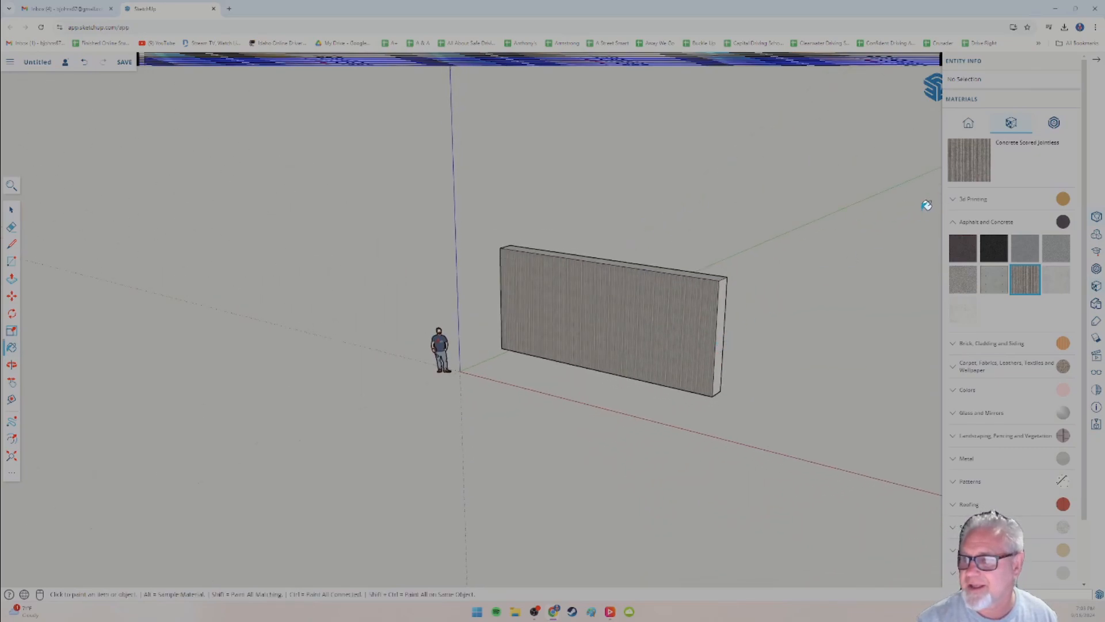
# Look through the material categories and paint the slab's narrow end face away from the figure with Brick Rough Dark.
pyautogui.click(952, 344)
pyautogui.scroll(-1, 953, 495)
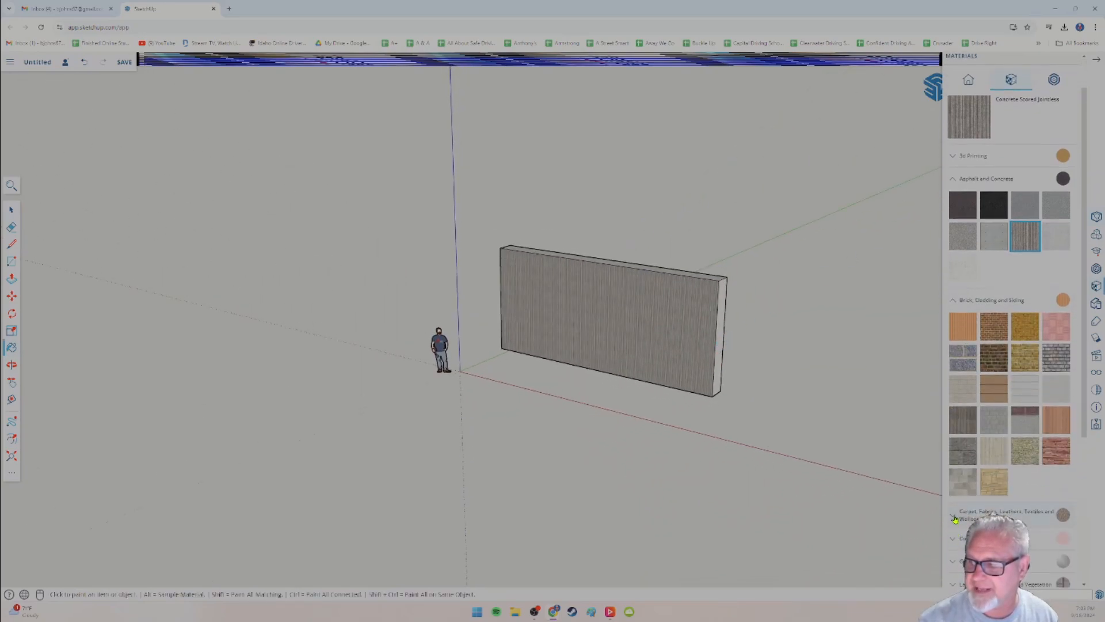
pyautogui.click(954, 518)
pyautogui.scroll(-2, 960, 346)
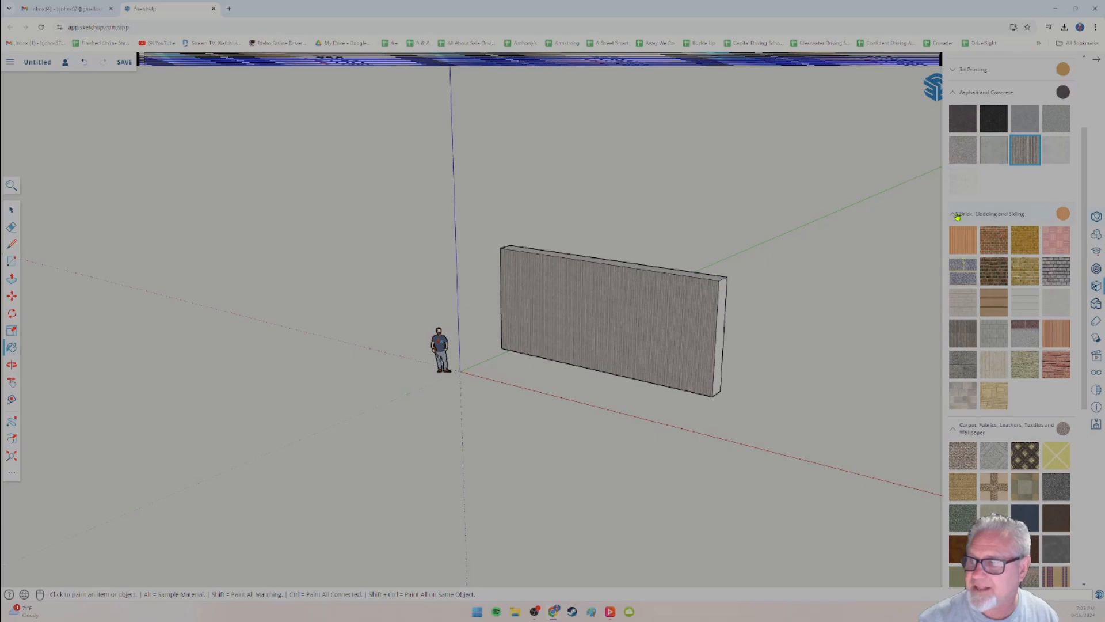
pyautogui.click(955, 214)
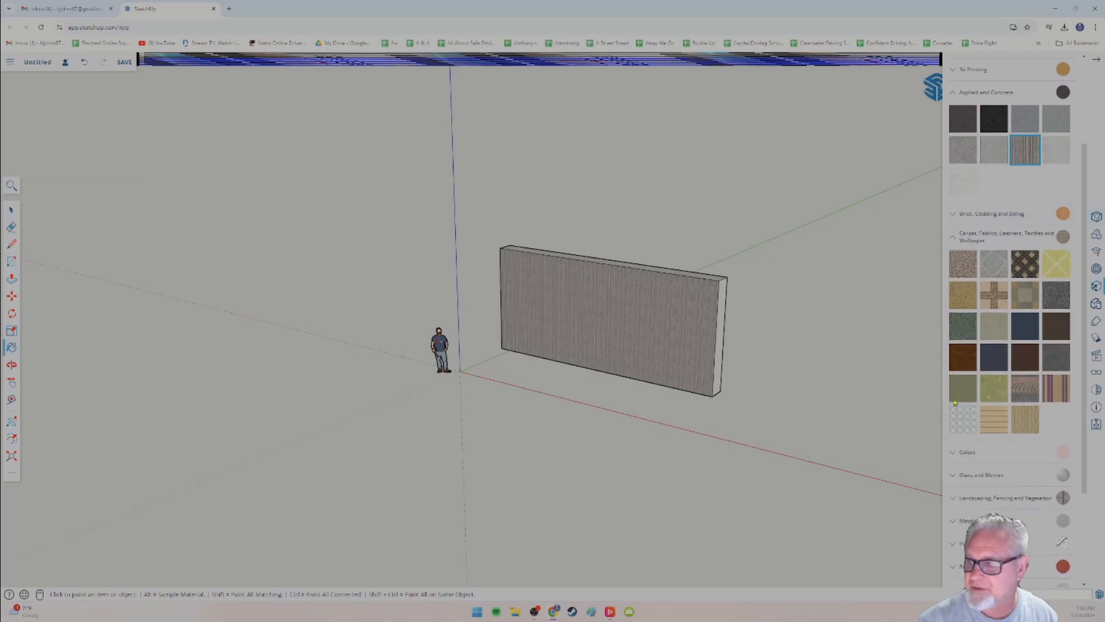
pyautogui.click(955, 239)
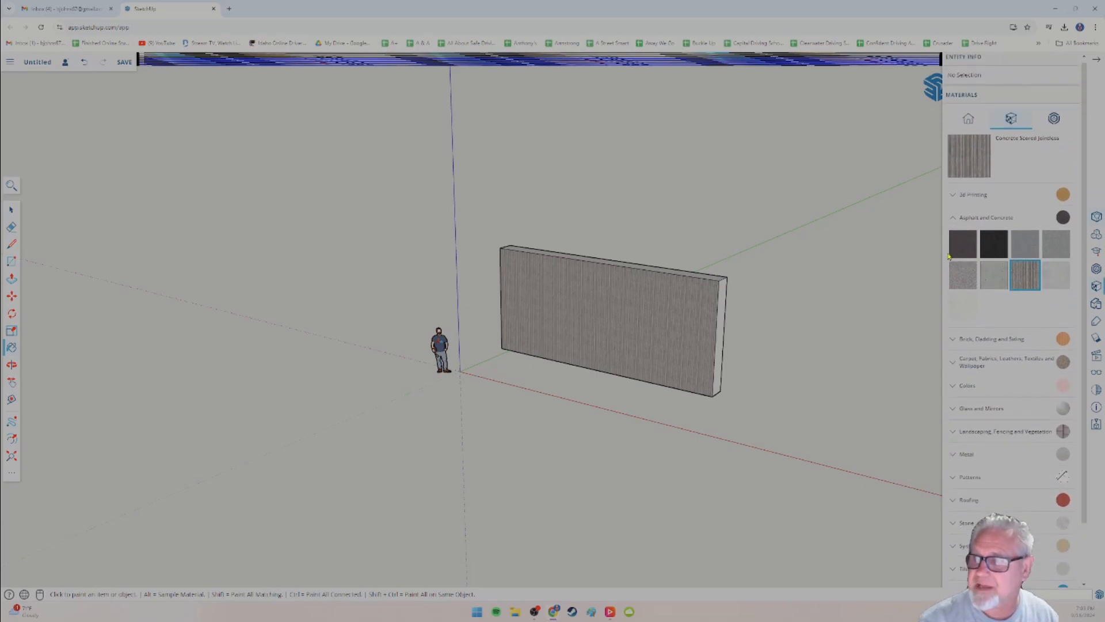
pyautogui.click(953, 223)
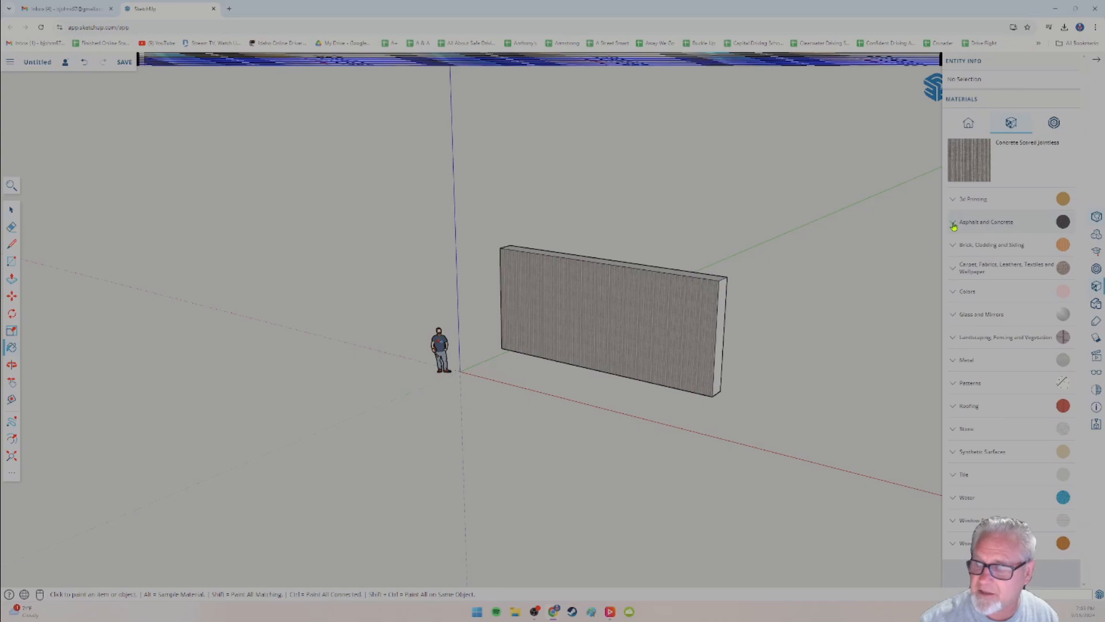
pyautogui.click(954, 247)
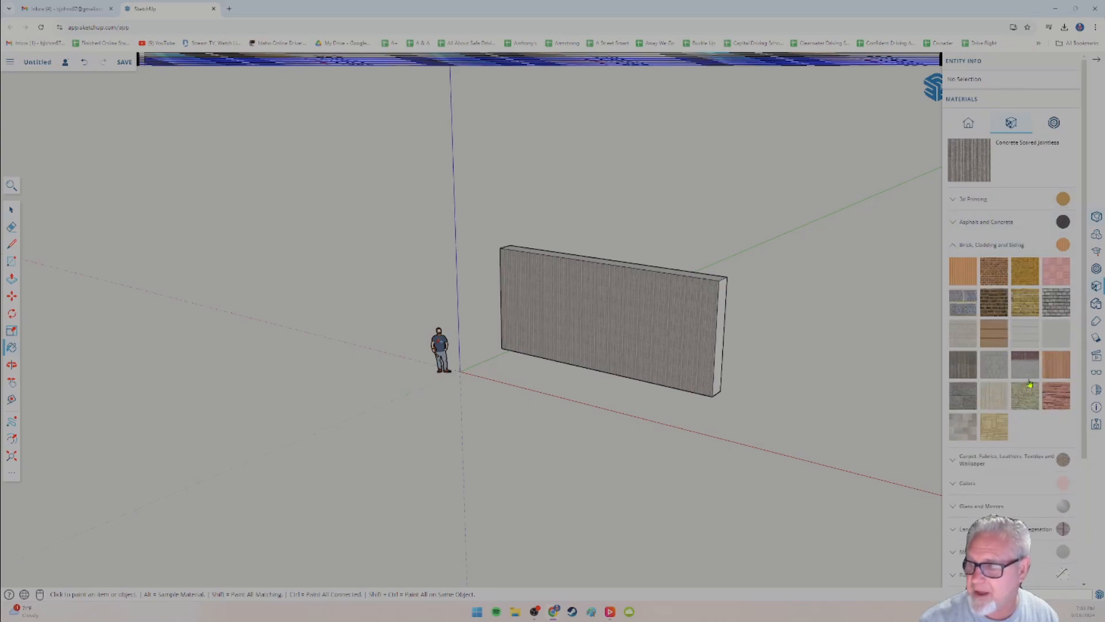
pyautogui.click(1001, 311)
pyautogui.moveTo(785, 348)
pyautogui.mouseDown(button='middle')
pyautogui.moveTo(699, 374)
pyautogui.moveTo(678, 353)
pyautogui.mouseUp(button='middle')
pyautogui.click(674, 354)
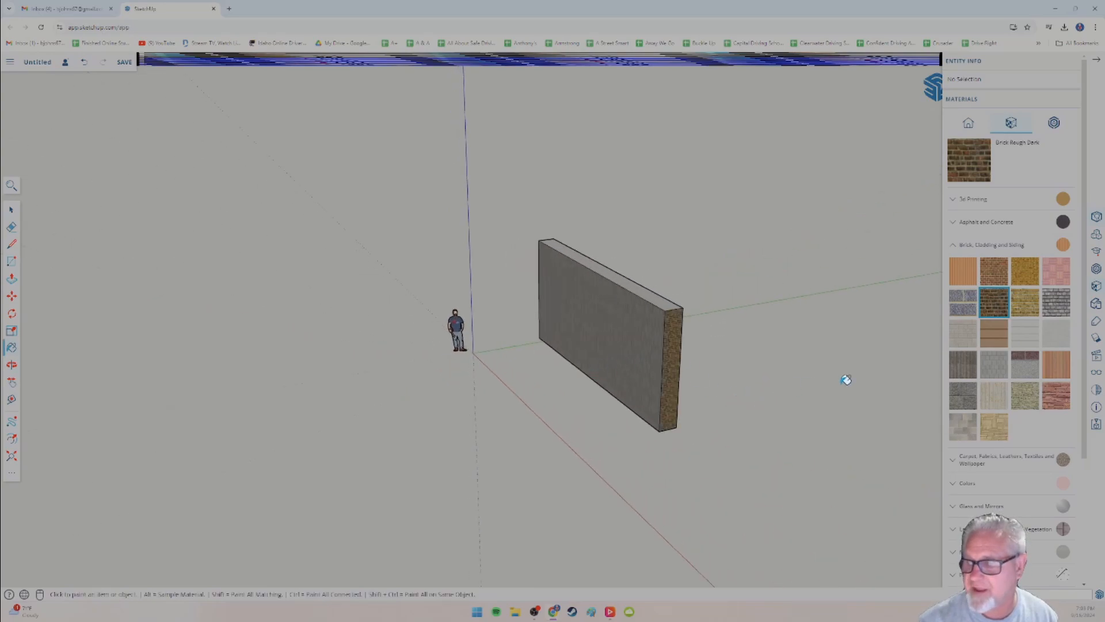
# Paint the slab's top face with Upholstery Striped Multi-Colored from the carpet, fabric and textile materials.
pyautogui.click(954, 249)
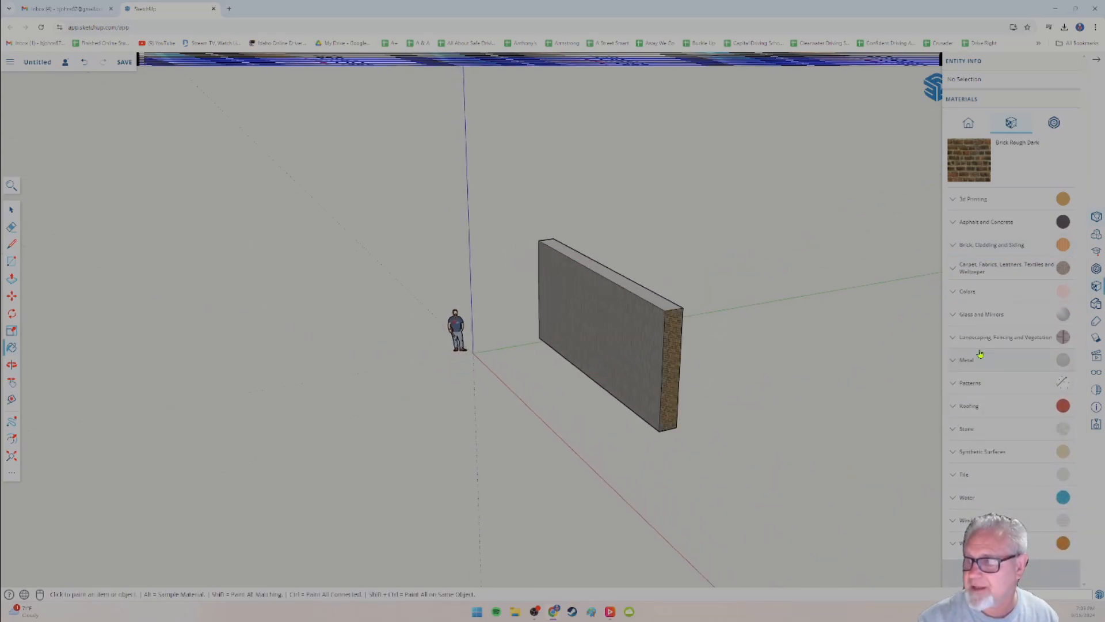
pyautogui.click(956, 271)
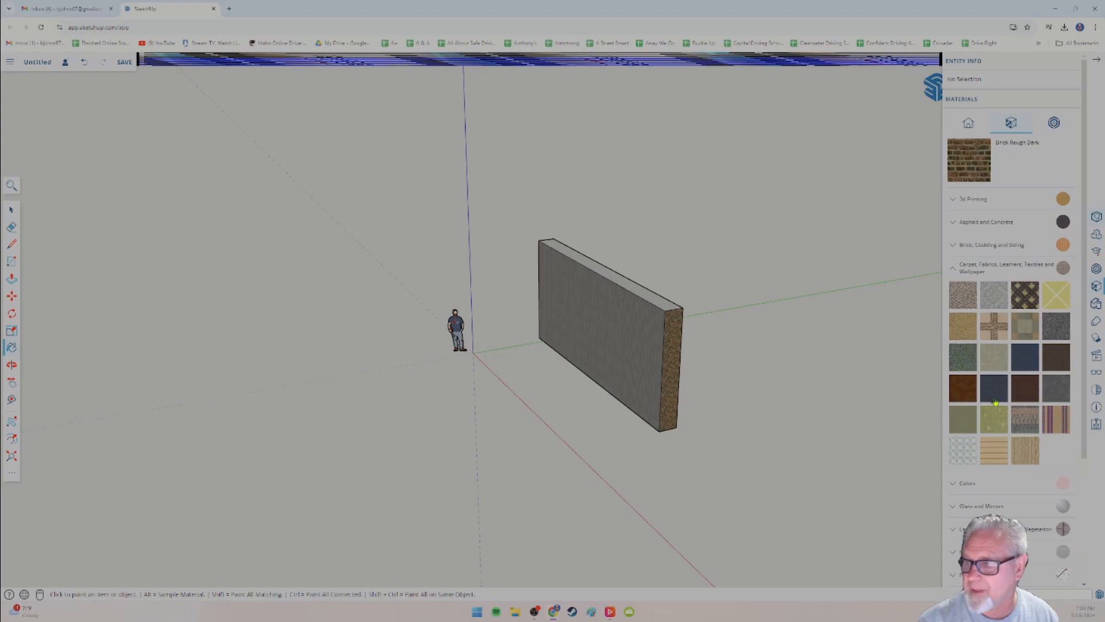
pyautogui.click(1057, 425)
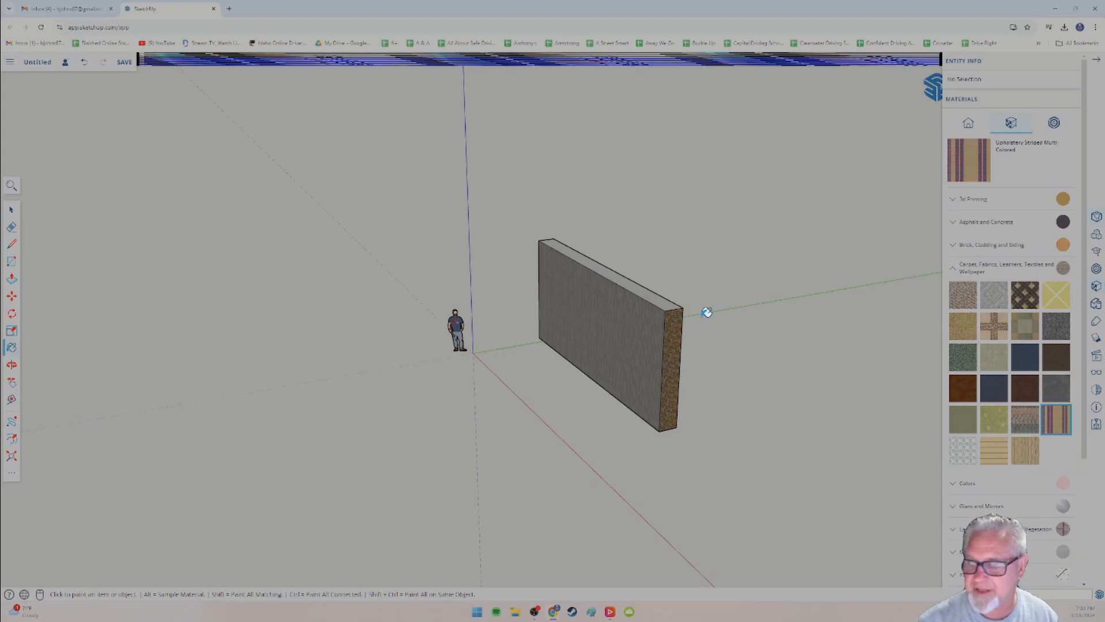
pyautogui.click(662, 296)
# Paint the slab's large back face with the magenta Color L06 from the Colors category.
pyautogui.moveTo(757, 381)
pyautogui.mouseDown(button='middle')
pyautogui.moveTo(547, 432)
pyautogui.moveTo(472, 397)
pyautogui.mouseUp(button='middle')
pyautogui.click(954, 269)
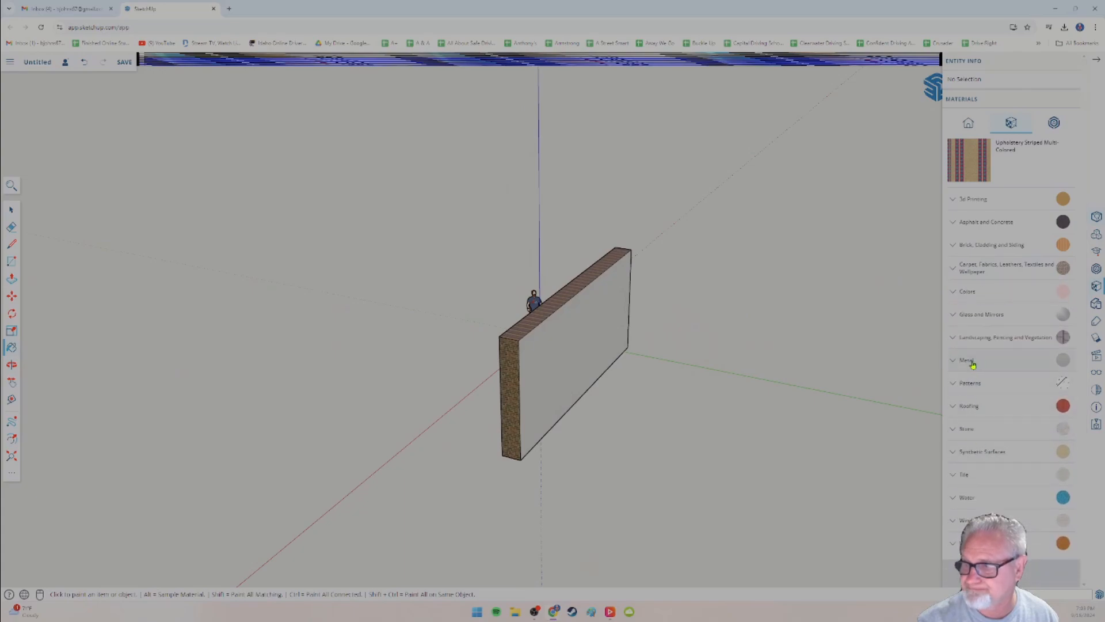
pyautogui.click(954, 293)
pyautogui.scroll(-10, 991, 403)
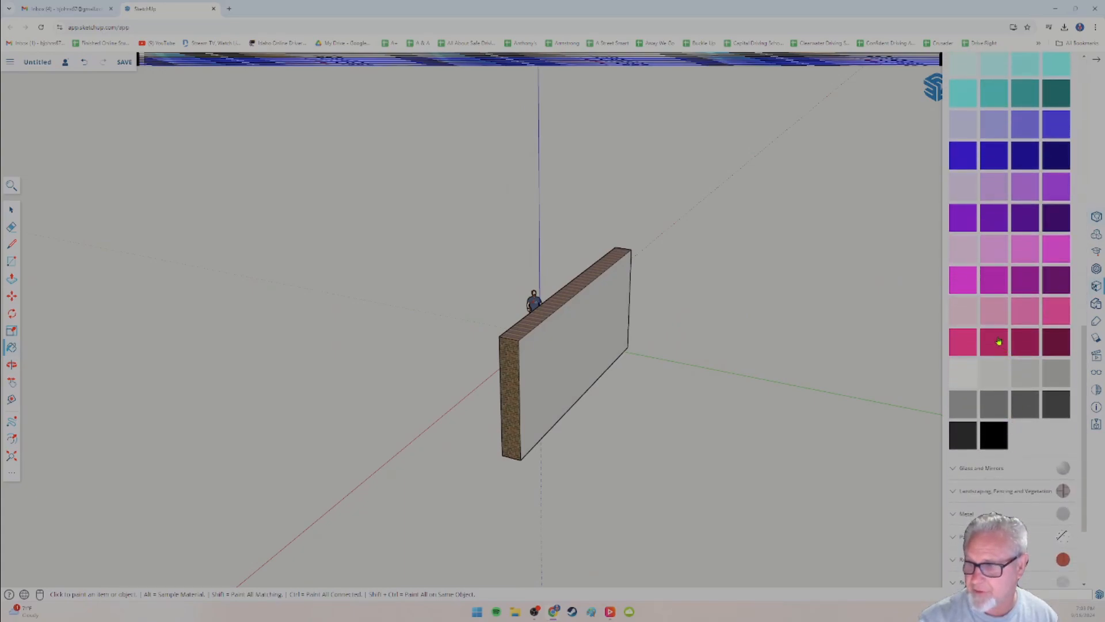
pyautogui.click(994, 341)
pyautogui.click(558, 329)
# Paint the slab's remaining unpainted end face with Translucent Glass Blue from Glass and Mirrors.
pyautogui.moveTo(599, 432)
pyautogui.mouseDown(button='middle')
pyautogui.moveTo(605, 424)
pyautogui.moveTo(536, 375)
pyautogui.moveTo(560, 415)
pyautogui.moveTo(523, 427)
pyautogui.moveTo(376, 251)
pyautogui.moveTo(262, 351)
pyautogui.moveTo(266, 271)
pyautogui.moveTo(306, 370)
pyautogui.moveTo(450, 344)
pyautogui.mouseUp(button='middle')
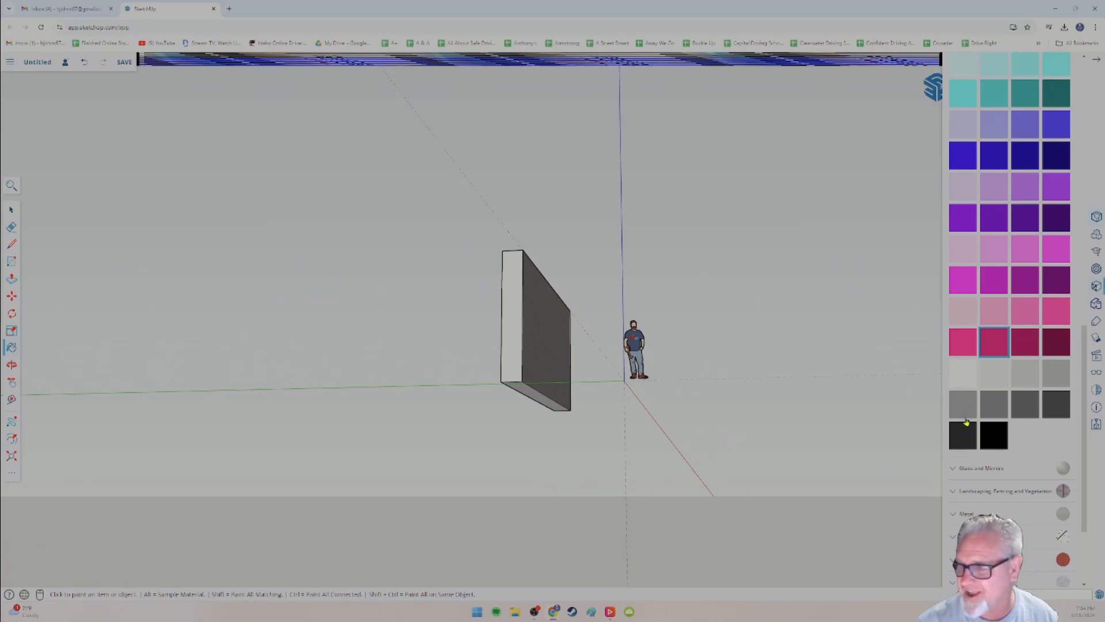
pyautogui.scroll(15, 973, 305)
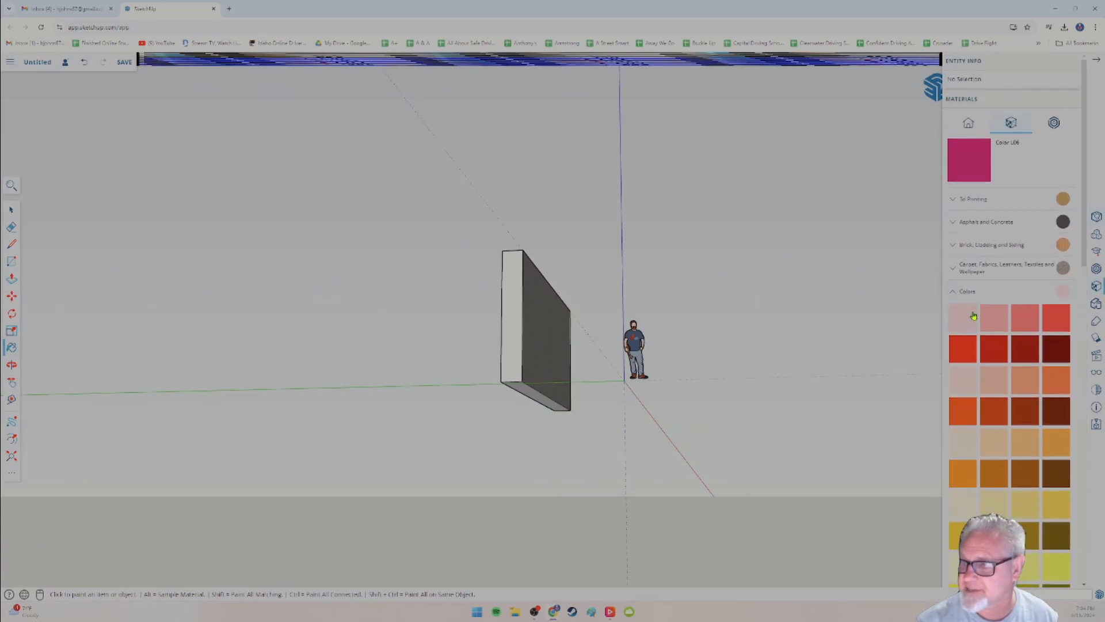
pyautogui.click(955, 291)
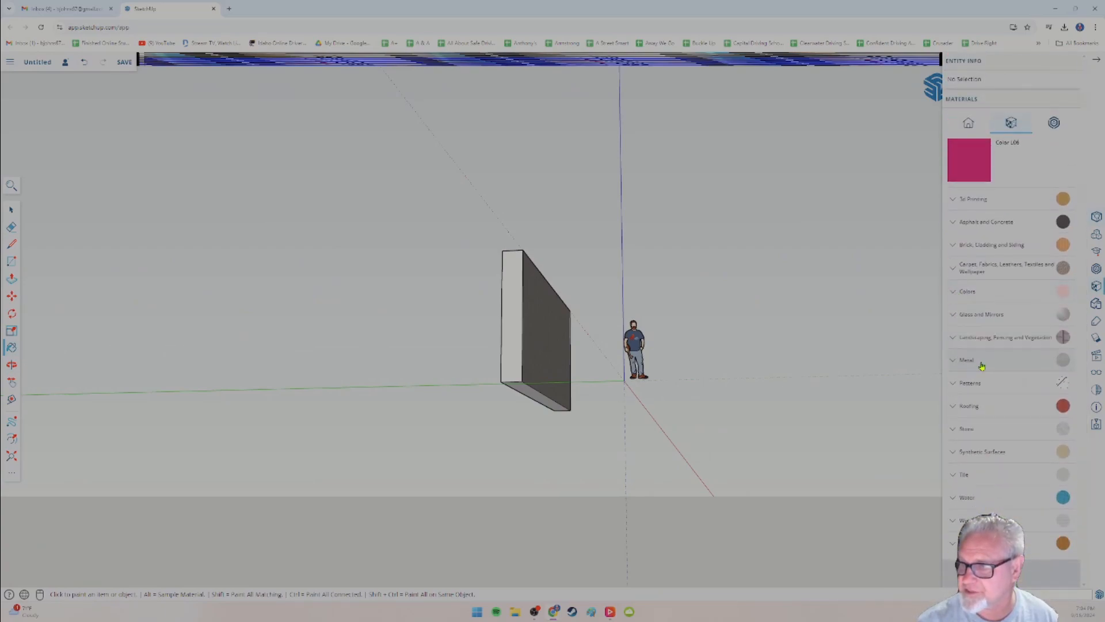
pyautogui.click(953, 315)
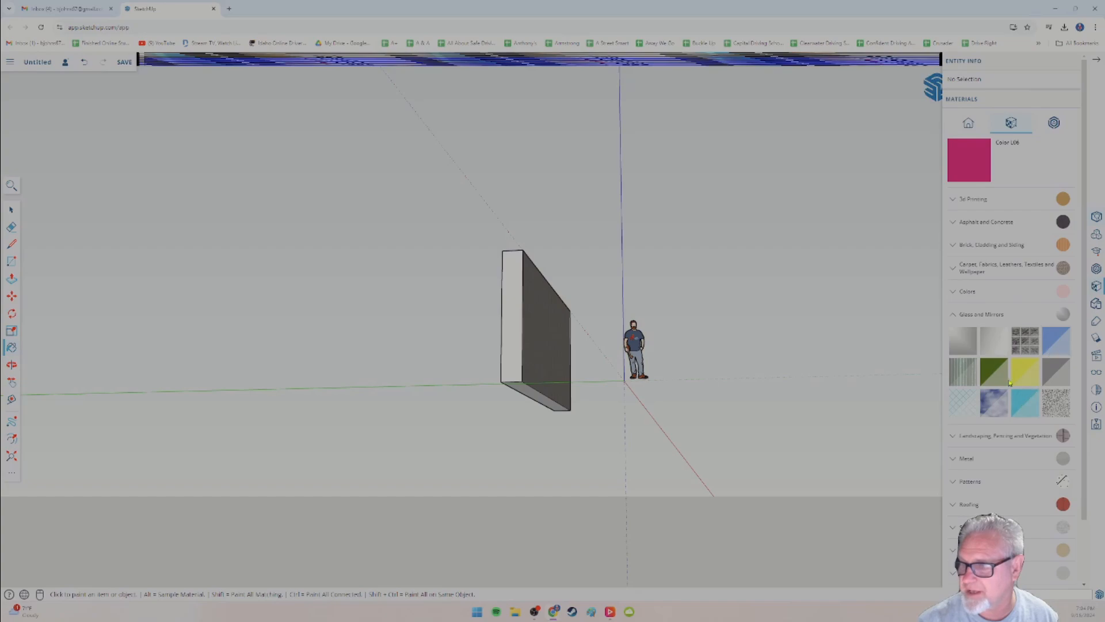
pyautogui.click(1058, 345)
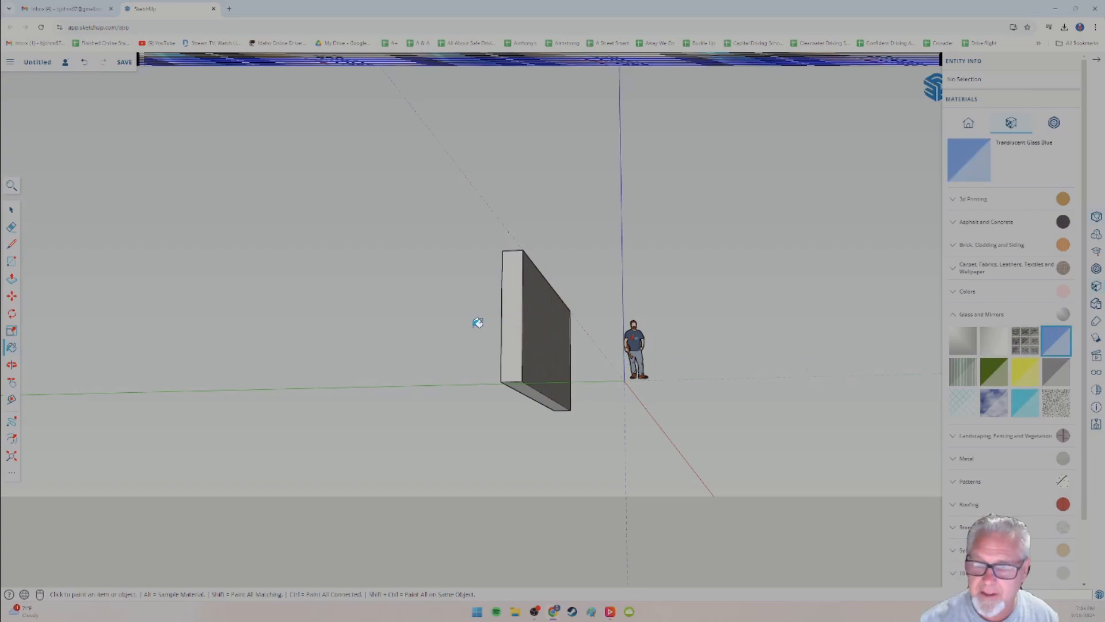
pyautogui.click(510, 324)
pyautogui.moveTo(507, 334)
pyautogui.mouseDown(button='middle')
pyautogui.moveTo(500, 416)
pyautogui.moveTo(541, 455)
pyautogui.mouseUp(button='middle')
pyautogui.scroll(9, 554, 397)
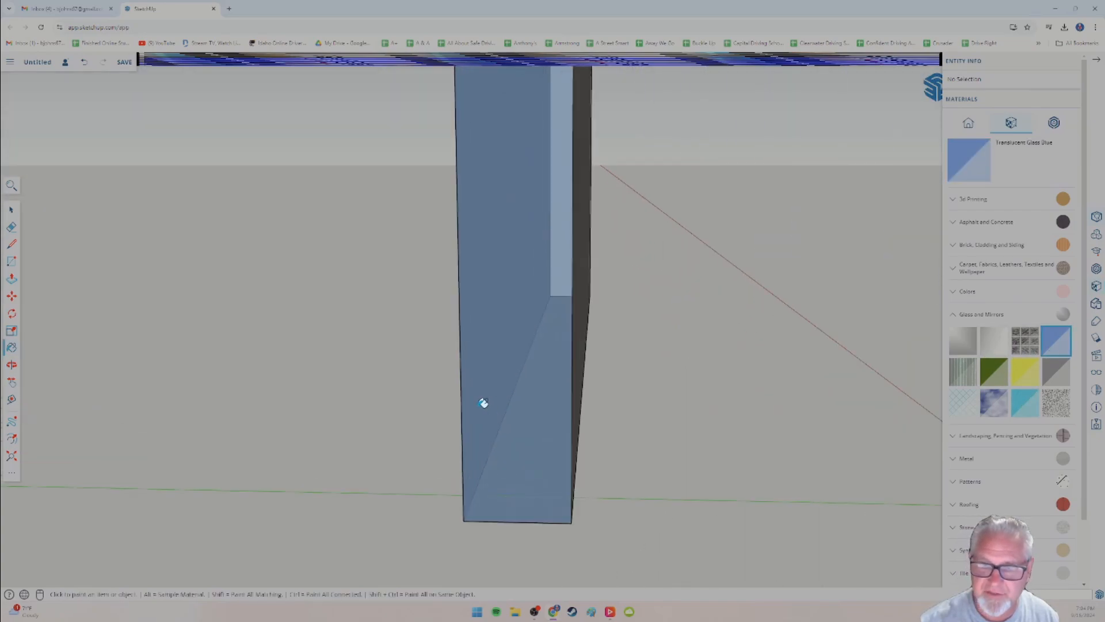
# Paint the slab's underside with Grass Dark Green from Landscaping, Fencing and Vegetation.
pyautogui.moveTo(484, 403); pyautogui.dragTo(530, 353, button='middle')
pyautogui.moveTo(535, 352)
pyautogui.mouseDown()
pyautogui.moveTo(506, 363)
pyautogui.moveTo(491, 357)
pyautogui.moveTo(513, 337)
pyautogui.moveTo(526, 345)
pyautogui.moveTo(468, 345)
pyautogui.moveTo(515, 298)
pyautogui.mouseUp()
pyautogui.press('b')
pyautogui.moveTo(519, 409); pyautogui.dragTo(676, 456, button='middle')
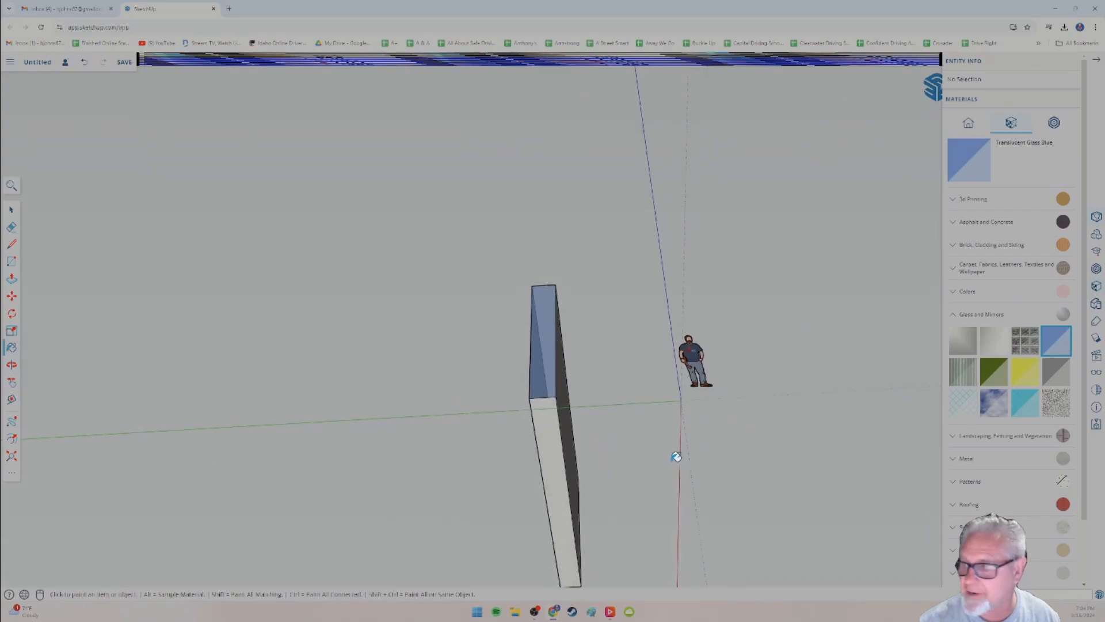
pyautogui.click(953, 315)
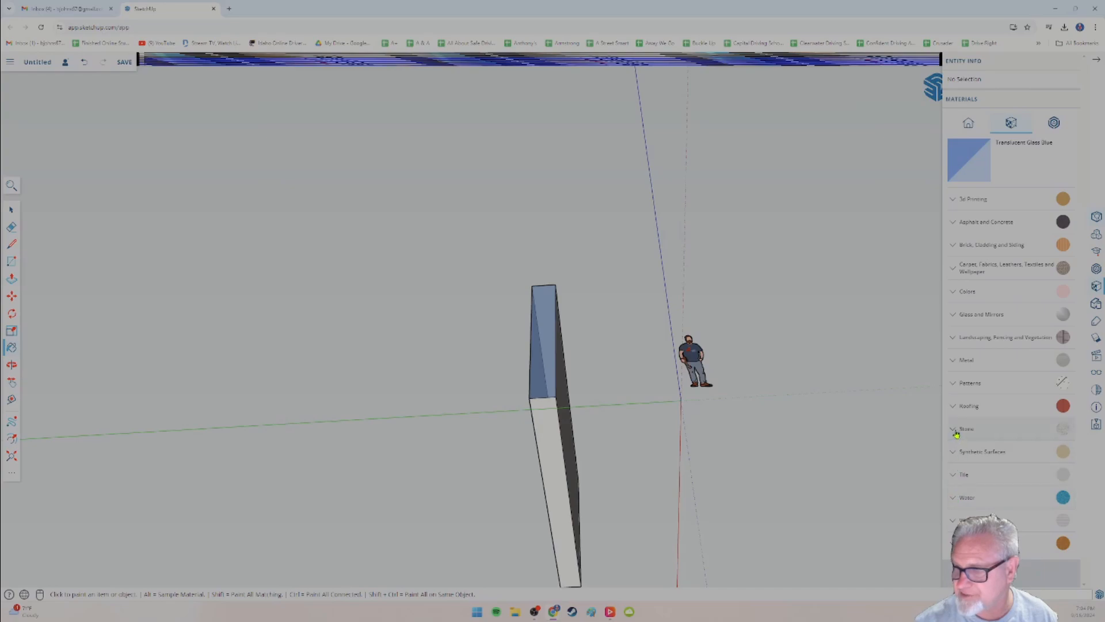
pyautogui.click(957, 343)
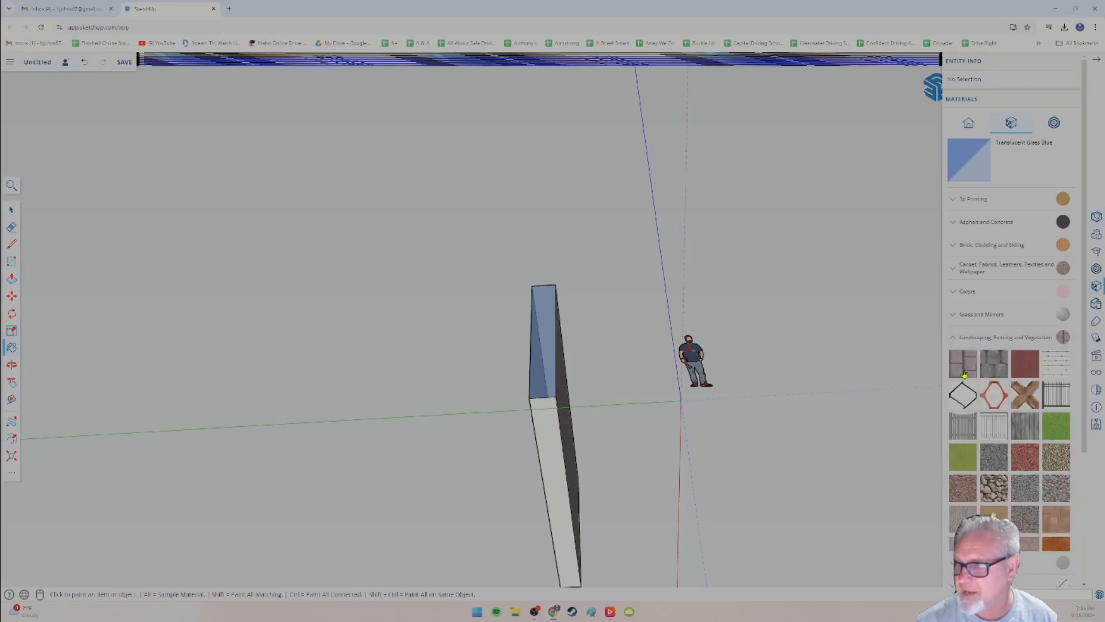
pyautogui.click(1056, 426)
pyautogui.click(554, 446)
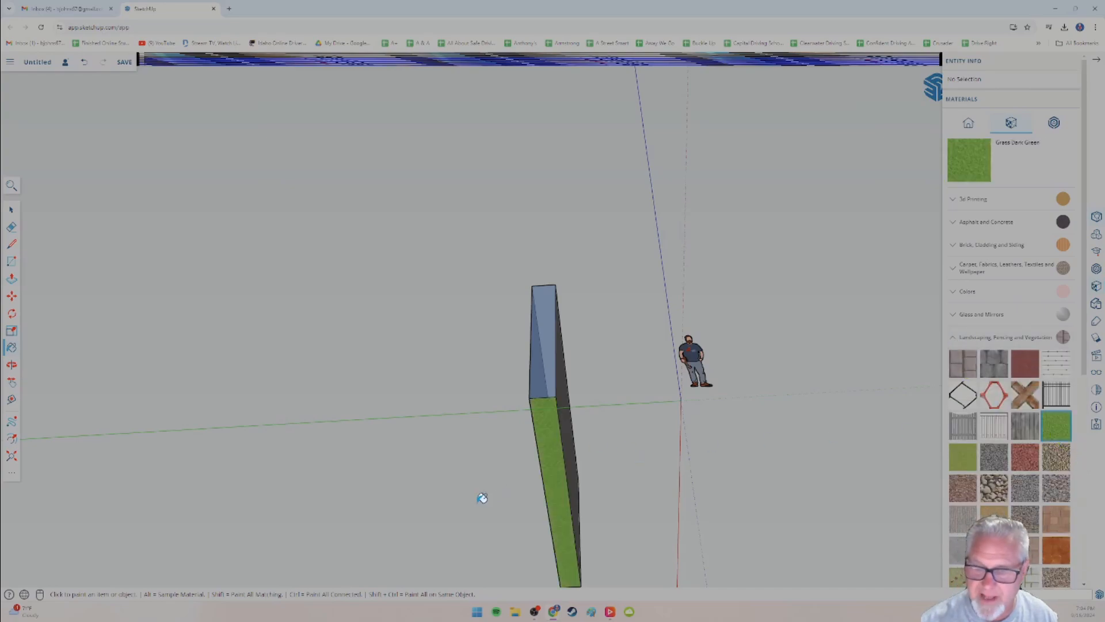
# Examine the painted slab from above and from the front, both at a distance and up close.
pyautogui.moveTo(469, 454)
pyautogui.mouseDown(button='middle')
pyautogui.moveTo(638, 415)
pyautogui.moveTo(619, 390)
pyautogui.moveTo(646, 403)
pyautogui.moveTo(703, 390)
pyautogui.moveTo(720, 447)
pyautogui.moveTo(661, 459)
pyautogui.mouseUp(button='middle')
pyautogui.scroll(-5, 703, 390)
pyautogui.scroll(-3, 664, 480)
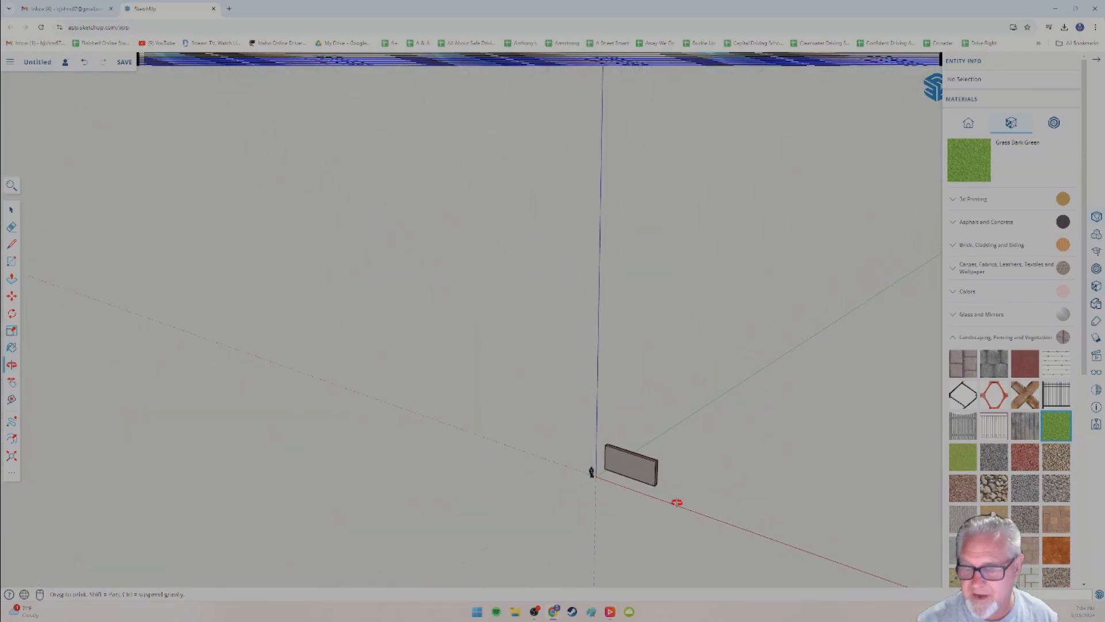
pyautogui.moveTo(661, 498)
pyautogui.mouseDown(button='middle')
pyautogui.moveTo(609, 351)
pyautogui.moveTo(499, 442)
pyautogui.moveTo(511, 459)
pyautogui.mouseUp(button='middle')
pyautogui.scroll(3, 633, 389)
pyautogui.scroll(4, 500, 433)
pyautogui.scroll(3, 501, 432)
pyautogui.moveTo(478, 427); pyautogui.dragTo(427, 414, button='middle')
pyautogui.scroll(3, 565, 406)
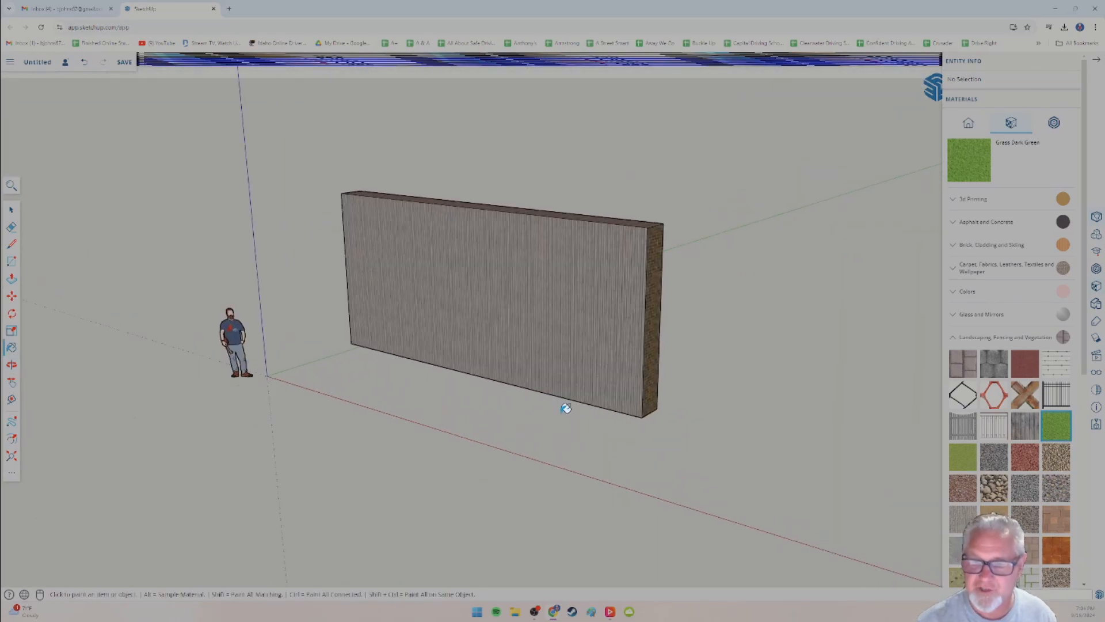
pyautogui.scroll(-5, 564, 399)
pyautogui.moveTo(489, 390)
pyautogui.keyDown('shift'); pyautogui.mouseDown(button='middle')
pyautogui.moveTo(615, 404)
pyautogui.moveTo(355, 399)
pyautogui.moveTo(529, 408)
pyautogui.moveTo(370, 399)
pyautogui.moveTo(503, 402)
pyautogui.mouseUp(button='middle'); pyautogui.keyUp('shift')
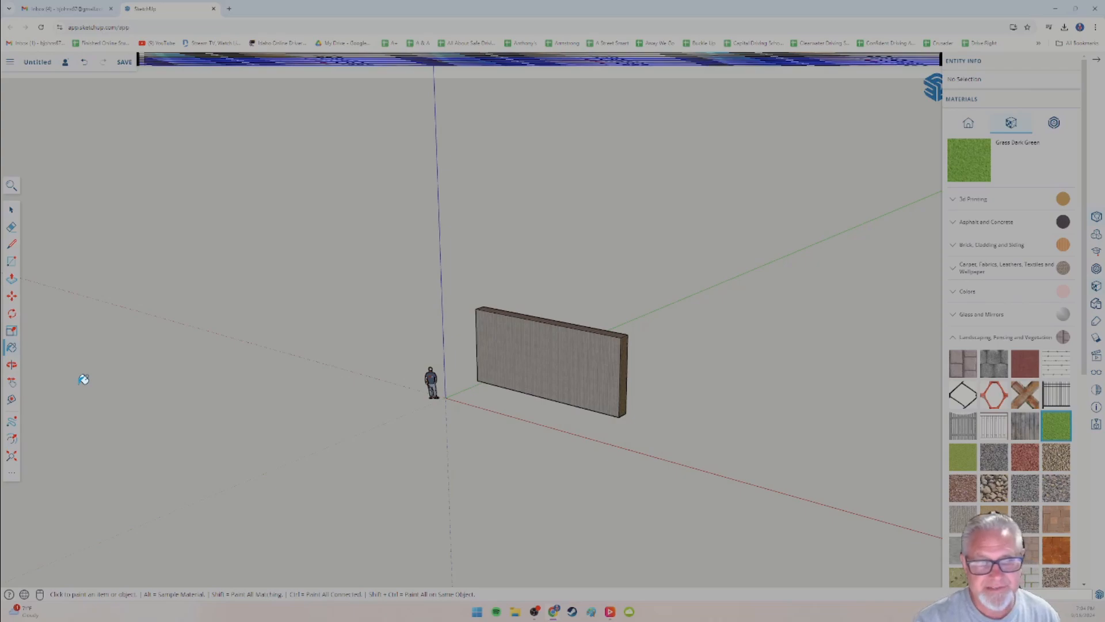
# Measure the slab's height along its front vertical edge beside the brick end face with Tape Measure.
pyautogui.click(11, 400)
pyautogui.scroll(2, 634, 415)
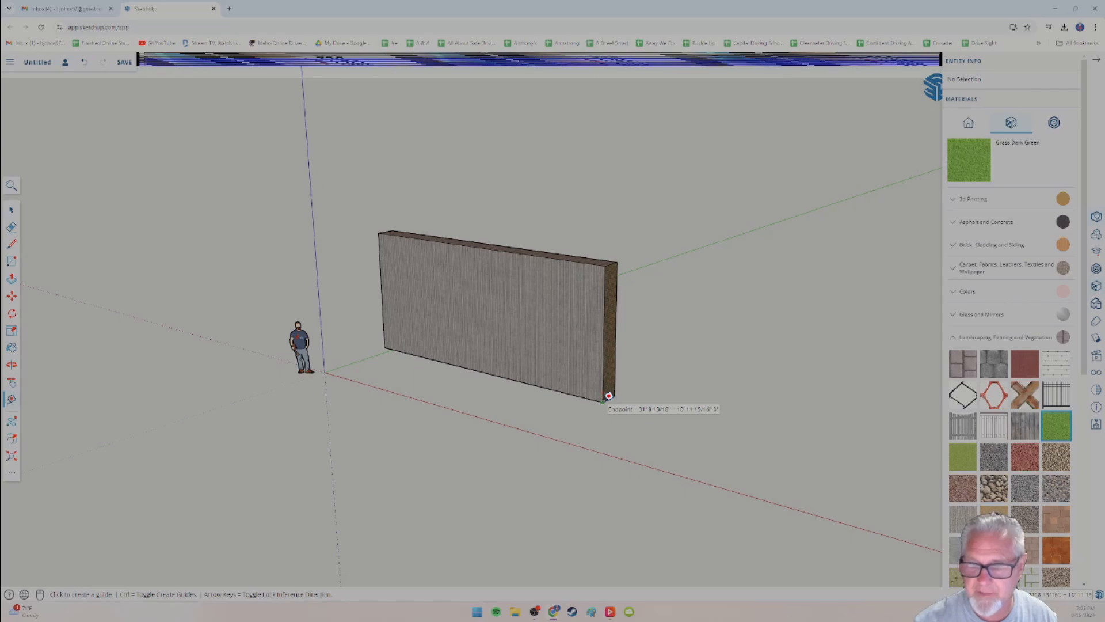
pyautogui.click(609, 396)
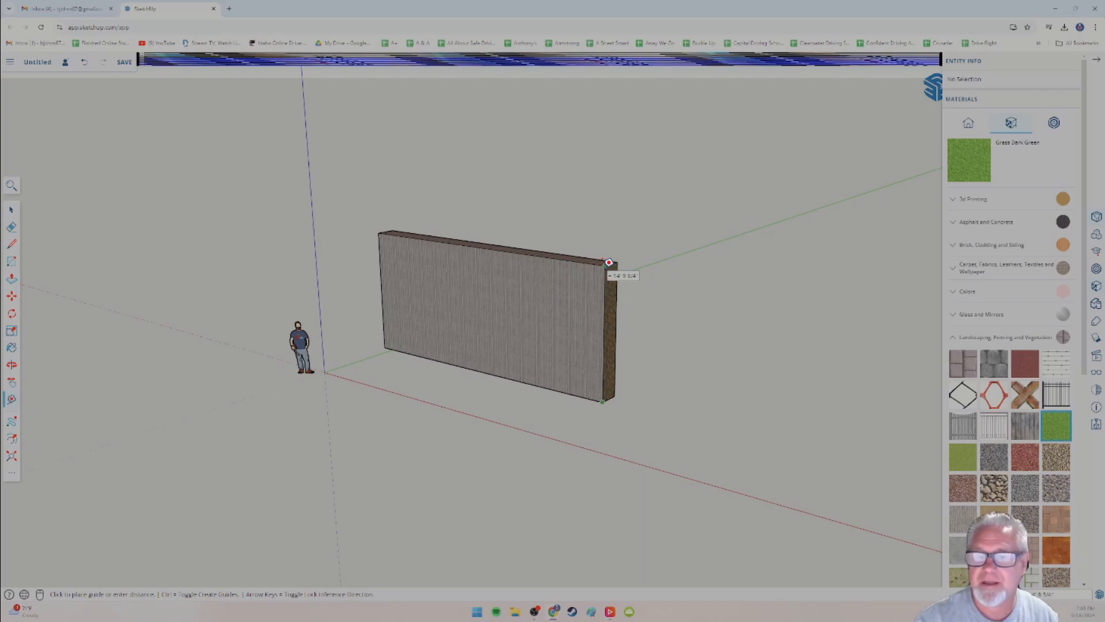
pyautogui.click(609, 263)
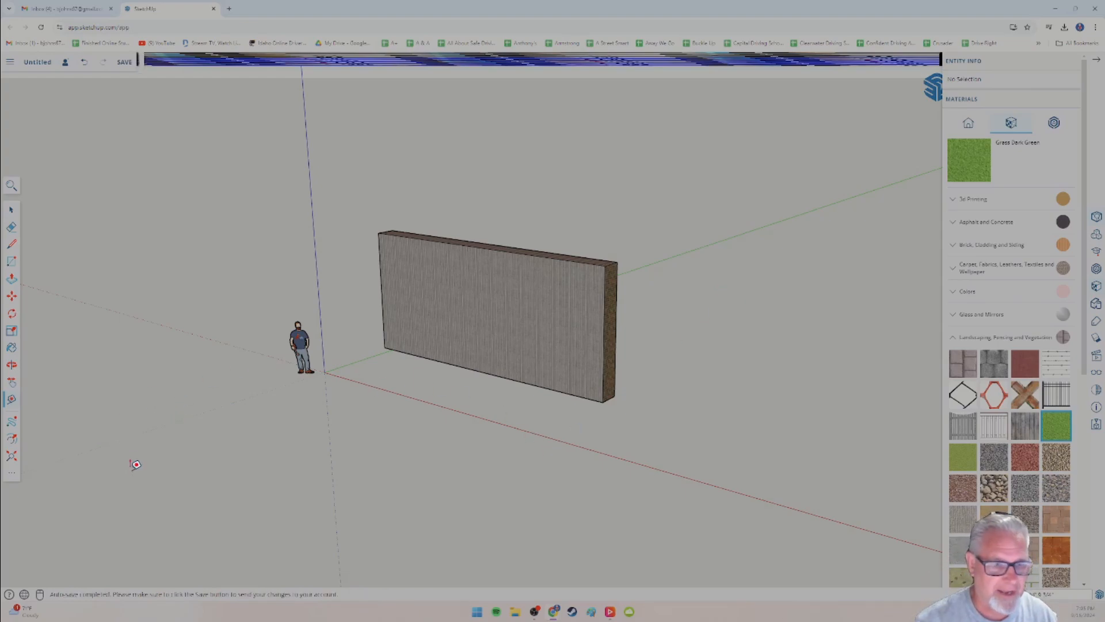
# Dimension the slab's height along its front vertical edge beside the brick end face, placing the dimension outside that end.
pyautogui.click(19, 473)
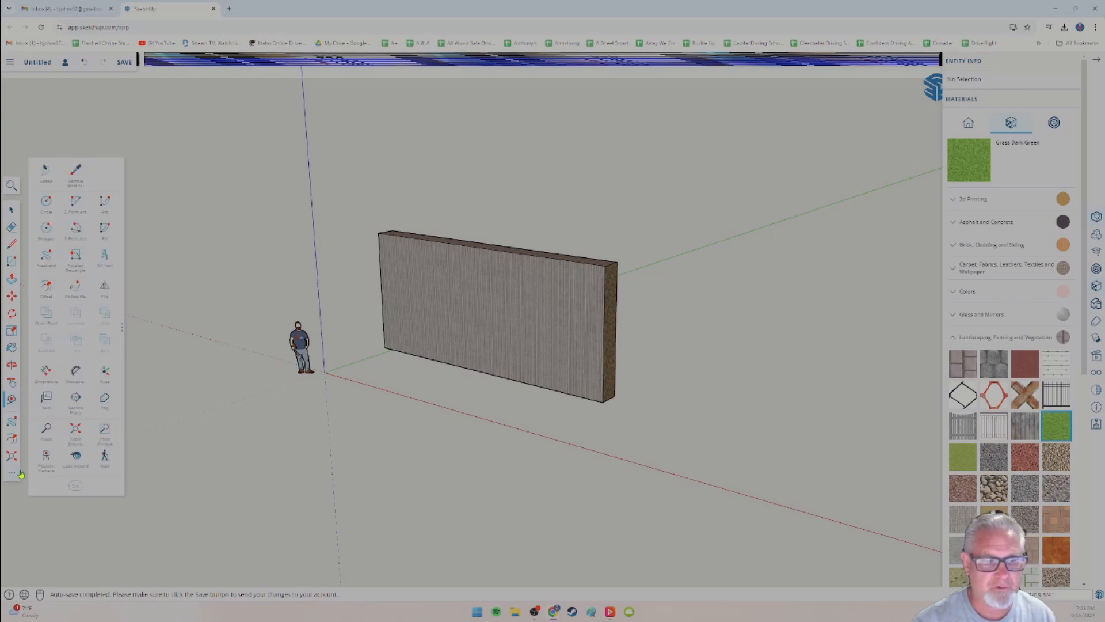
pyautogui.click(46, 372)
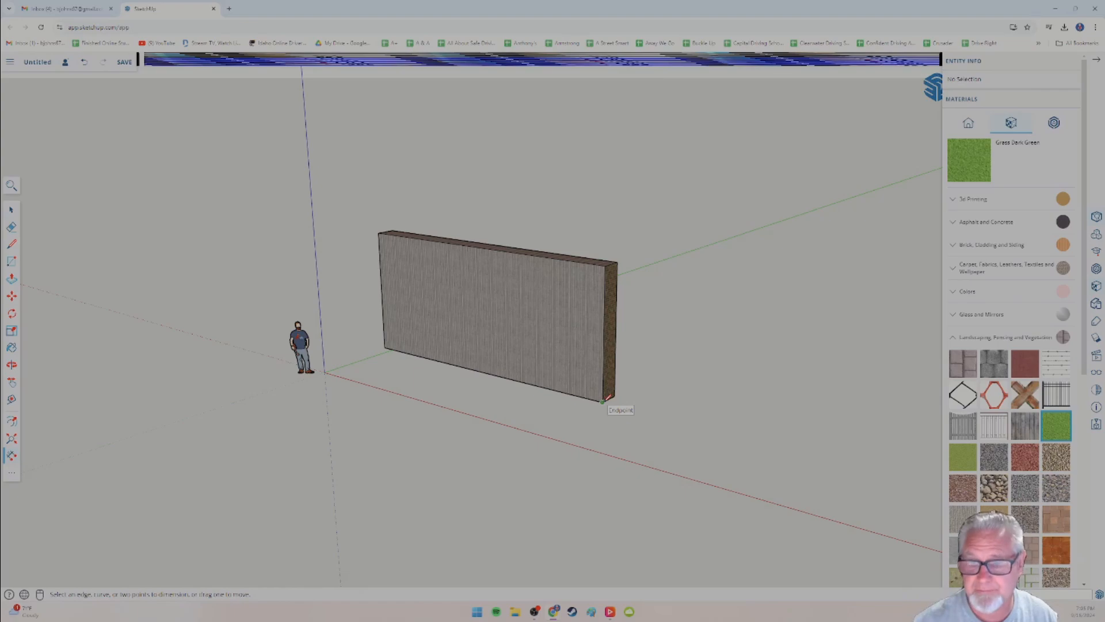
pyautogui.click(604, 400)
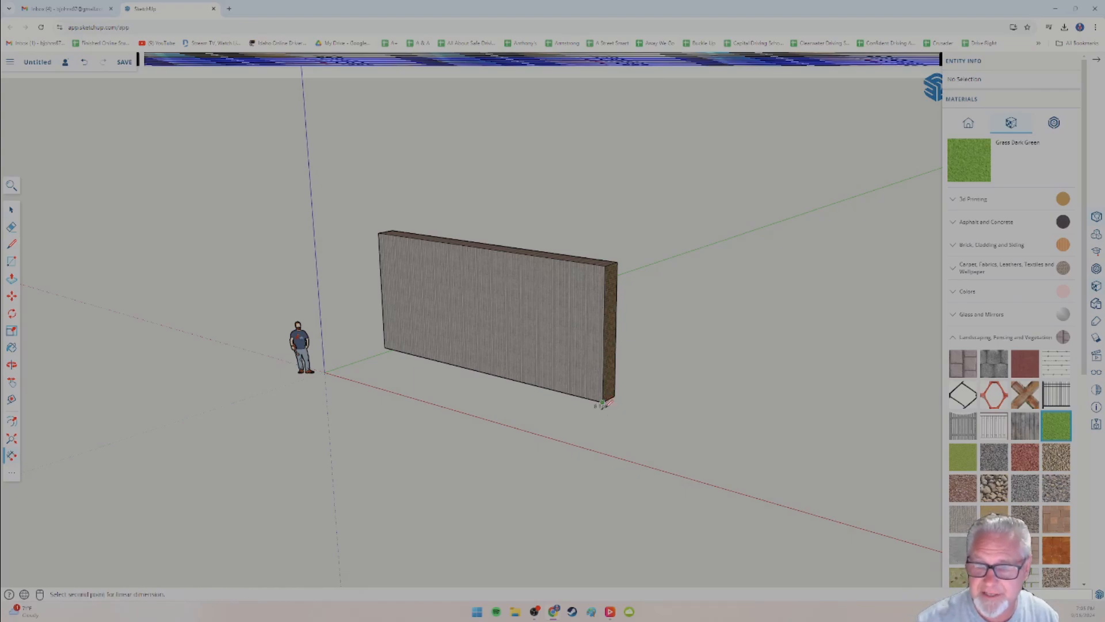
pyautogui.scroll(3, 614, 408)
pyautogui.scroll(2, 615, 406)
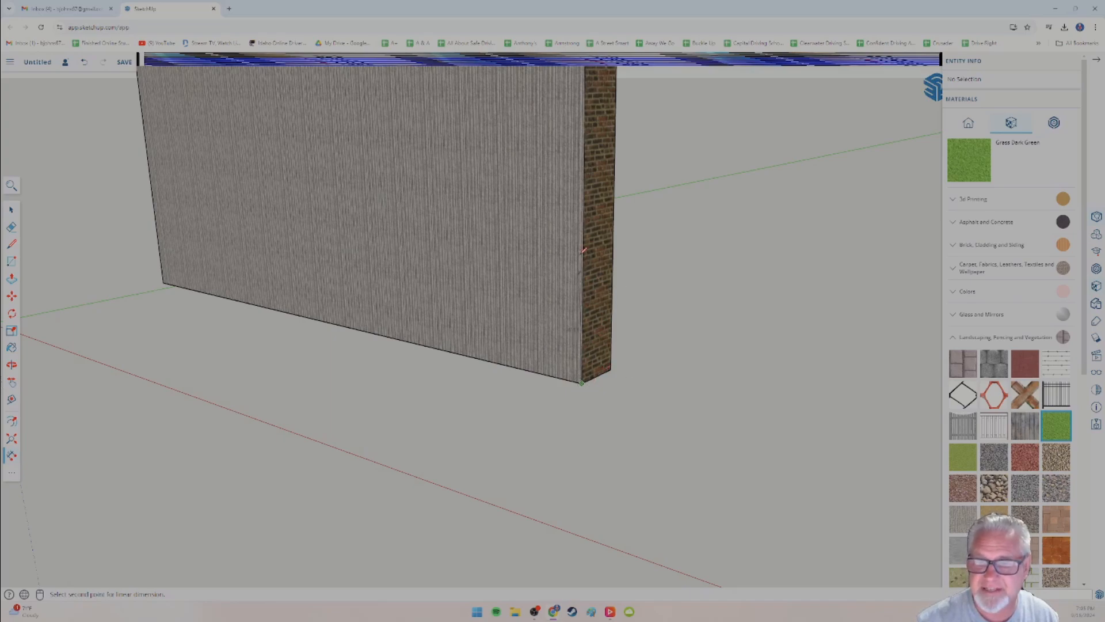
pyautogui.scroll(-4, 579, 346)
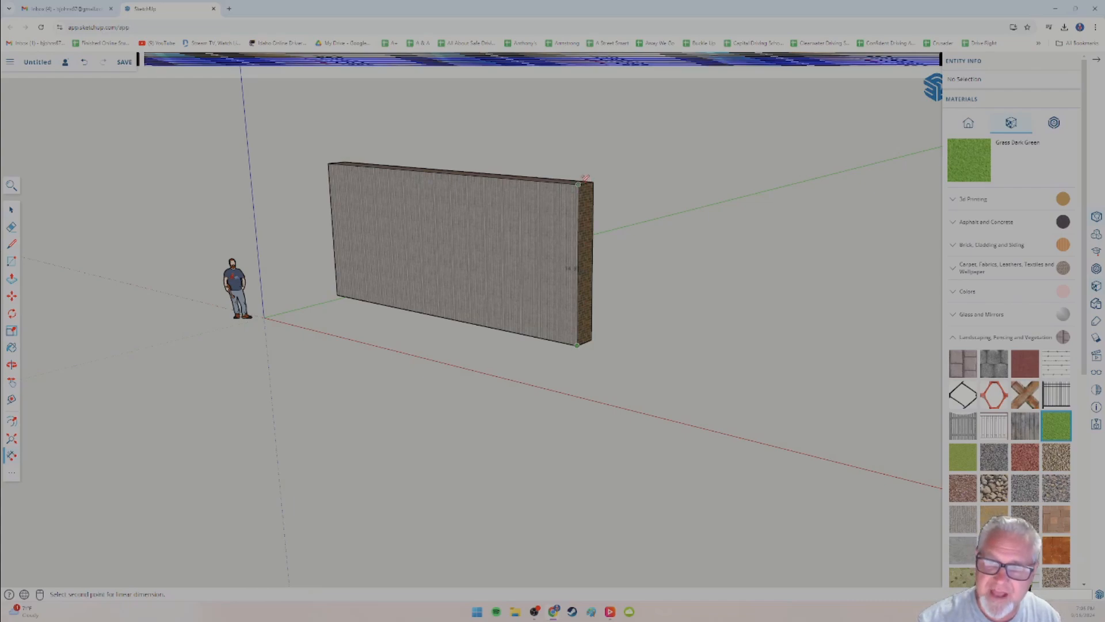
pyautogui.click(578, 184)
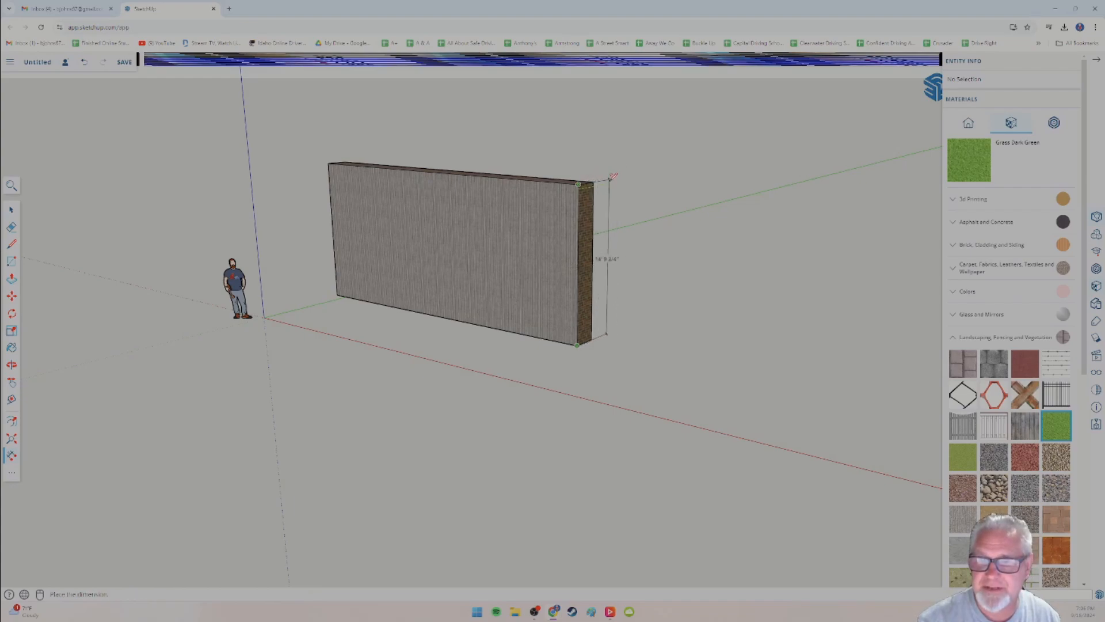
pyautogui.moveTo(620, 200); pyautogui.dragTo(483, 235, button='middle')
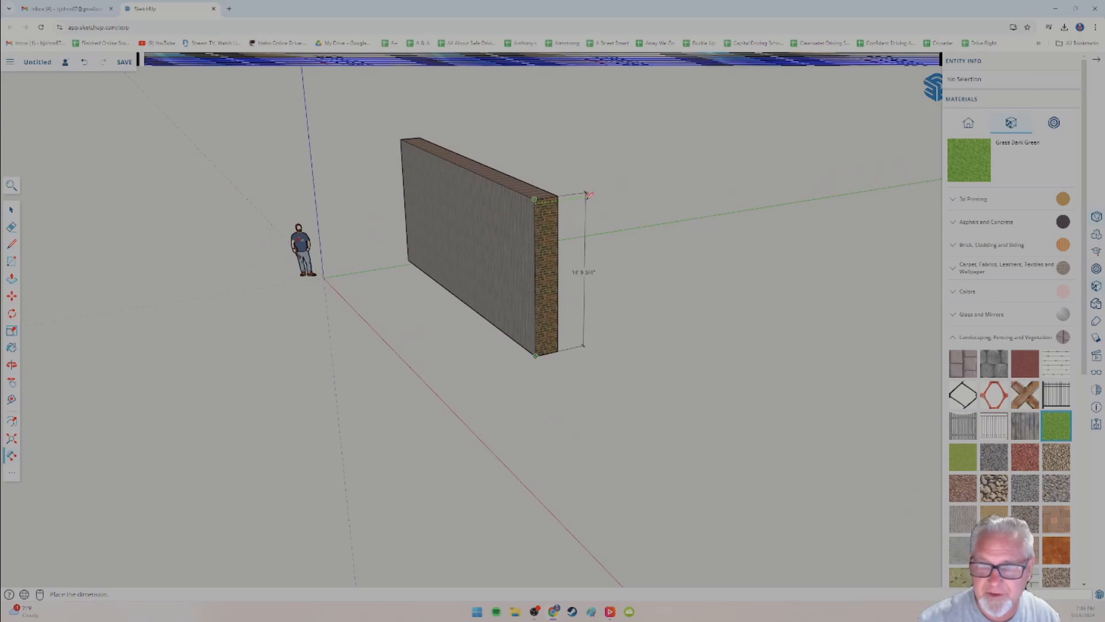
pyautogui.click(588, 194)
# Dimension the slab's thickness across the top edge of the brick end face, placing the dimension above the slab.
pyautogui.scroll(3, 636, 320)
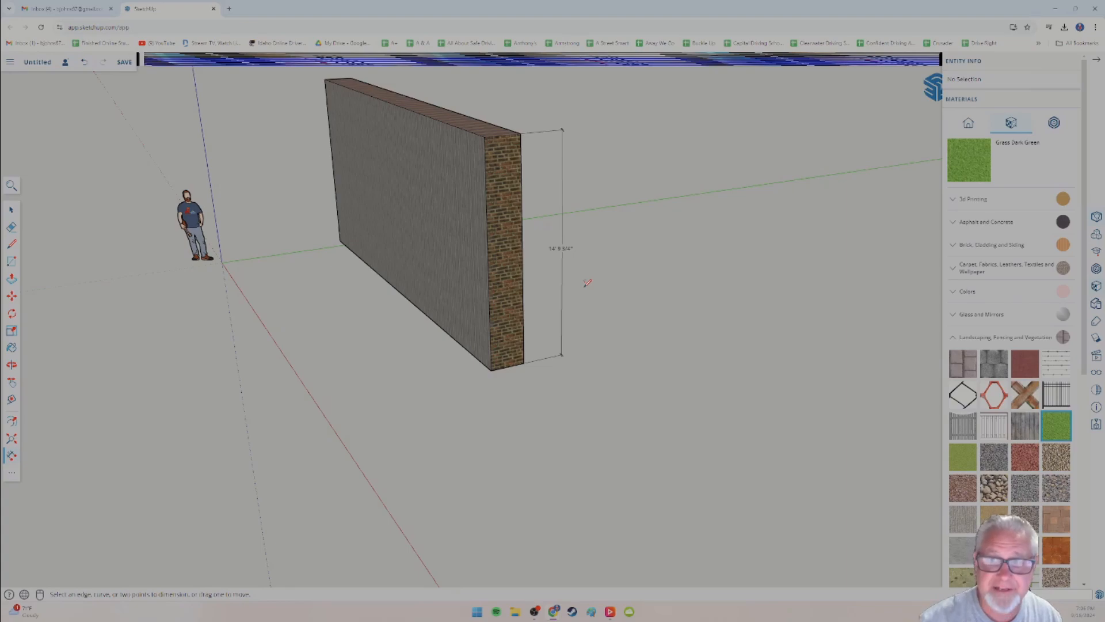
pyautogui.moveTo(587, 283); pyautogui.dragTo(631, 312, button='middle')
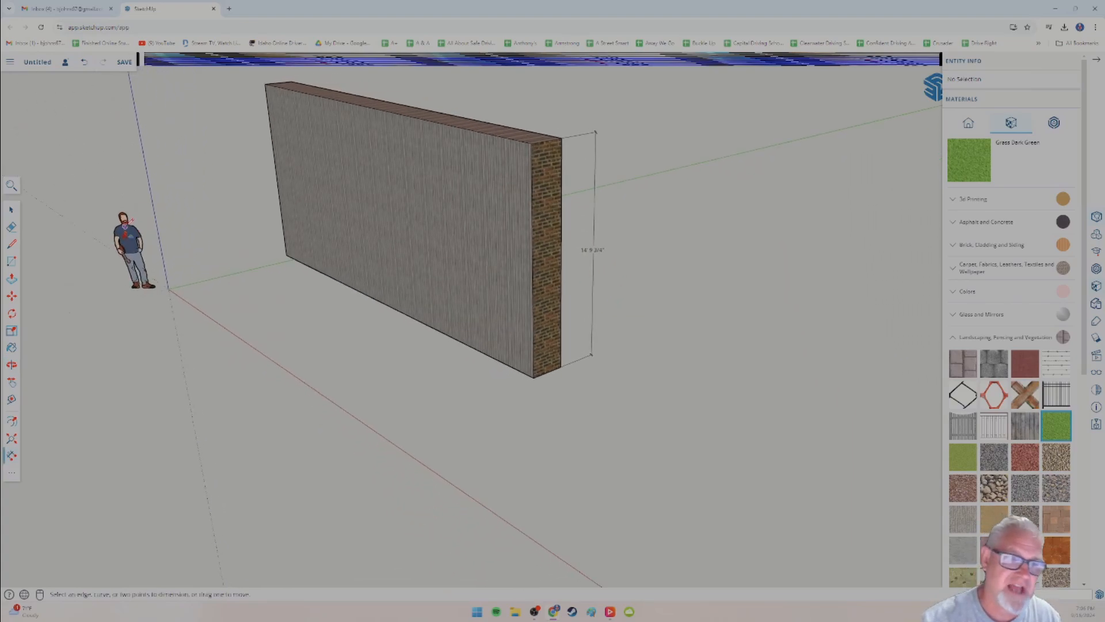
pyautogui.moveTo(124, 226); pyautogui.dragTo(517, 144, button='middle')
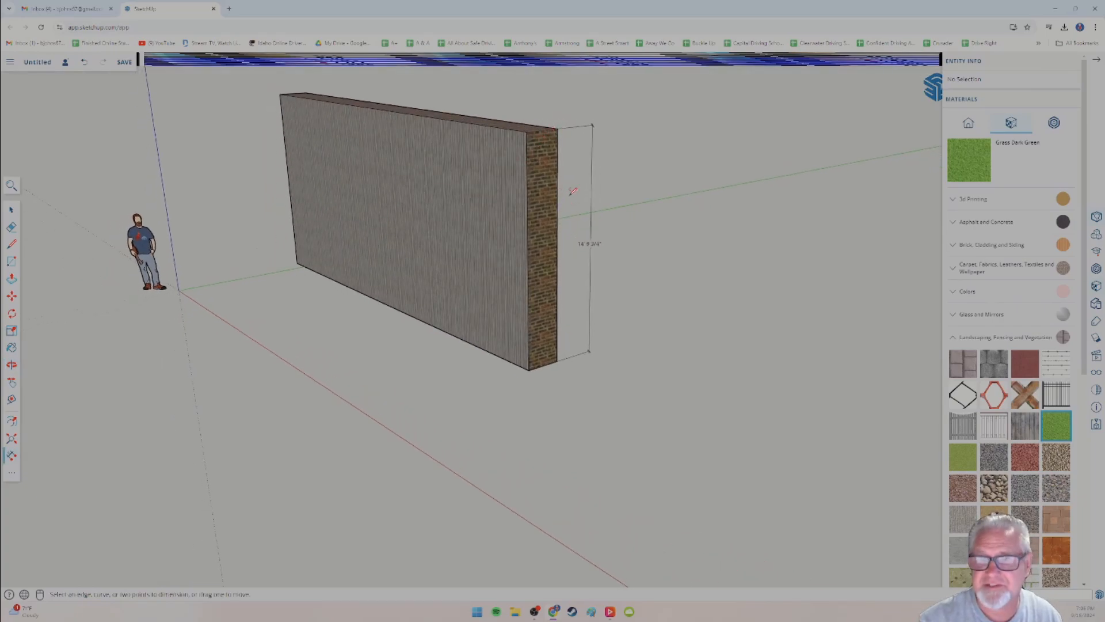
pyautogui.moveTo(569, 200); pyautogui.dragTo(308, 278, button='middle')
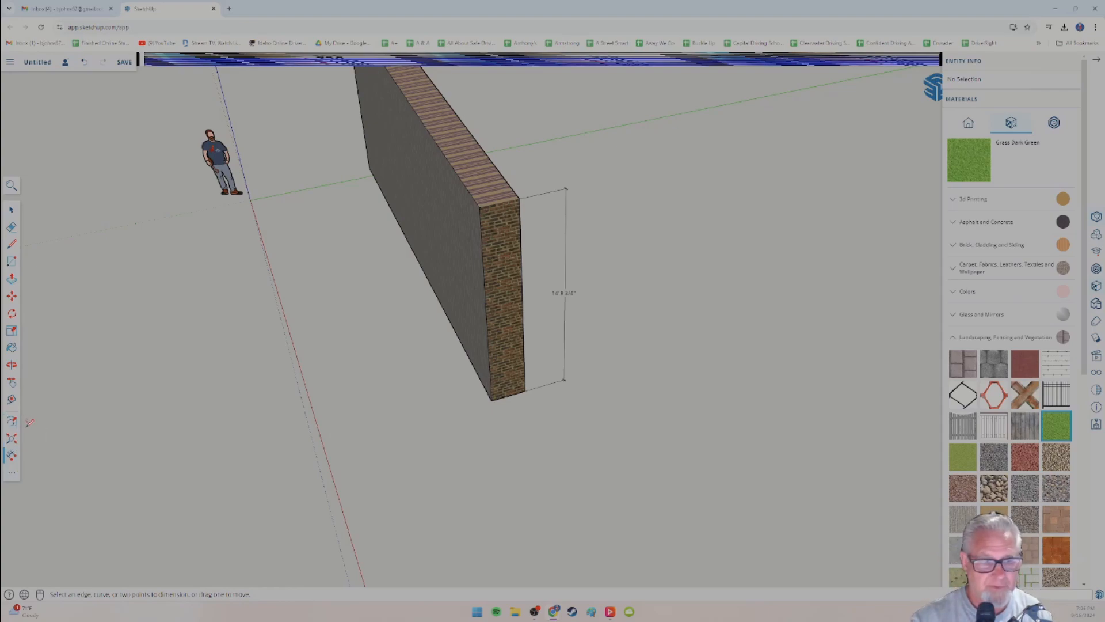
pyautogui.click(481, 207)
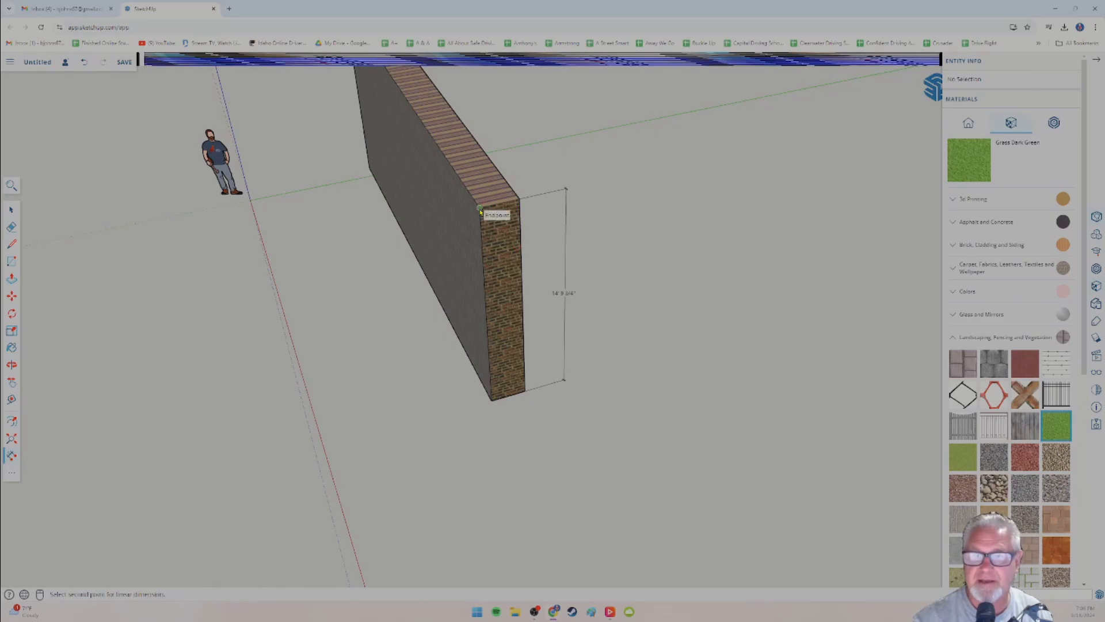
pyautogui.click(519, 198)
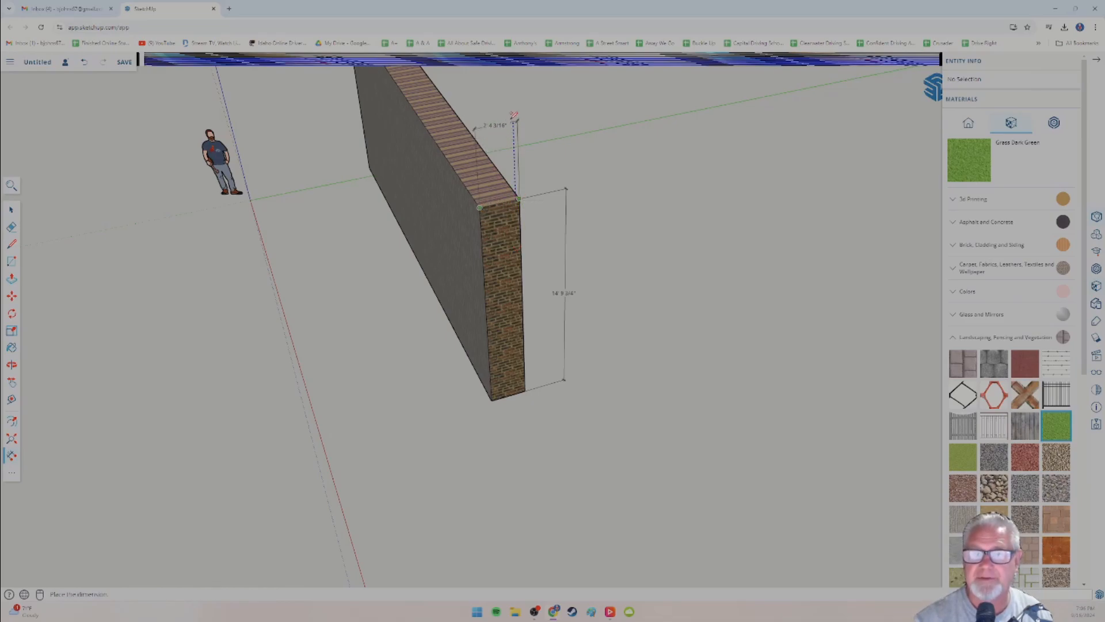
pyautogui.click(511, 97)
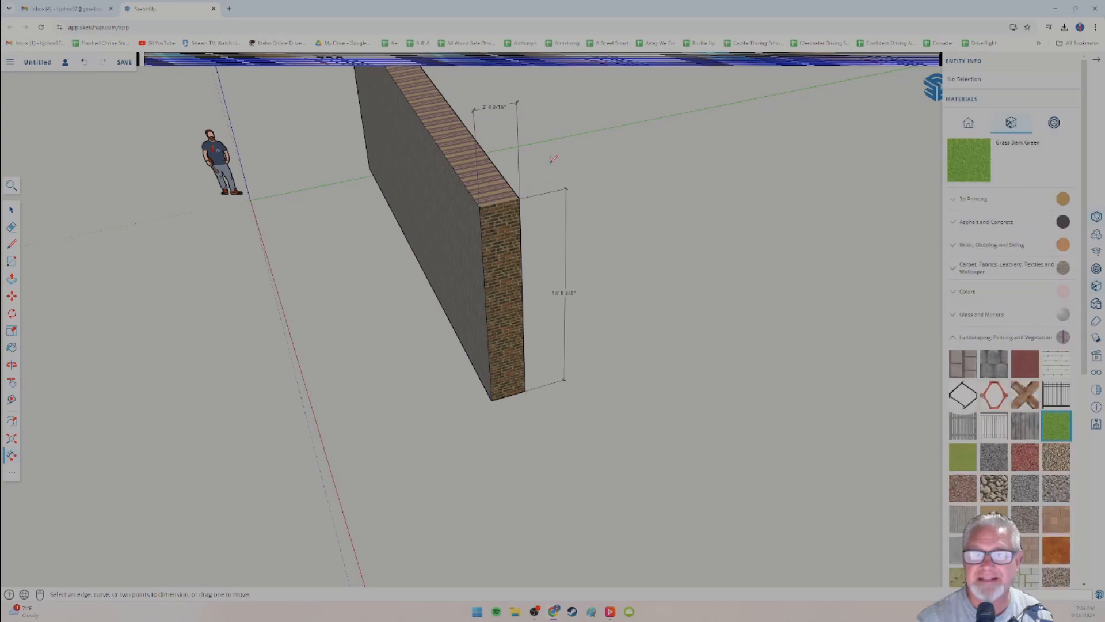
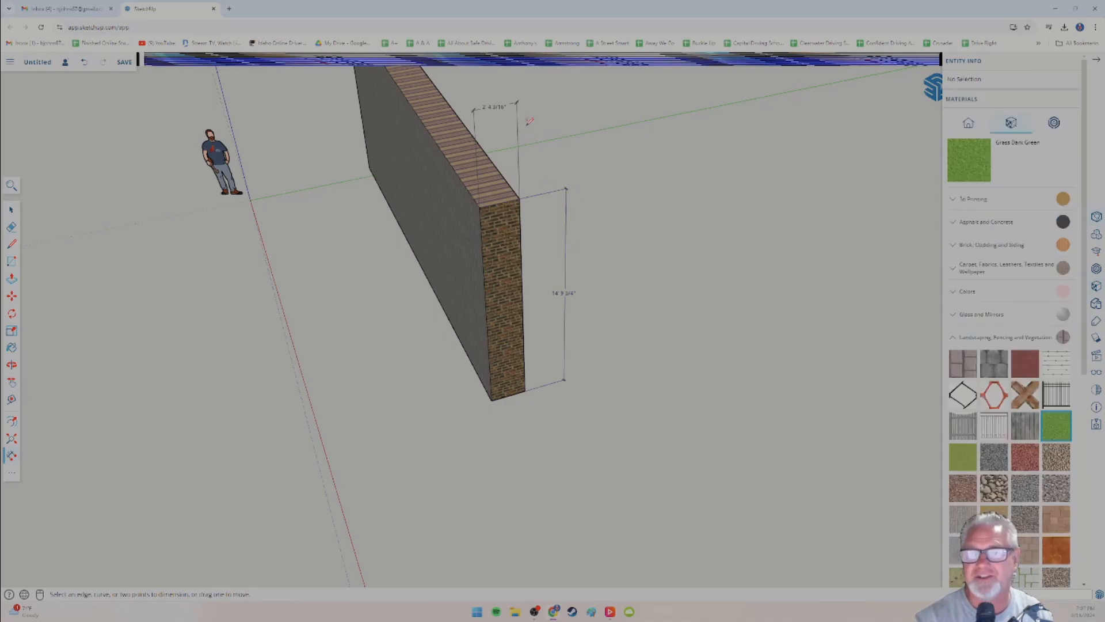
# Examine the slab's height and thickness dimensions up close and from several angles at a distance.
pyautogui.scroll(6, 527, 125)
pyautogui.moveTo(526, 125)
pyautogui.mouseDown(button='middle')
pyautogui.moveTo(533, 169)
pyautogui.moveTo(497, 232)
pyautogui.moveTo(480, 204)
pyautogui.mouseUp(button='middle')
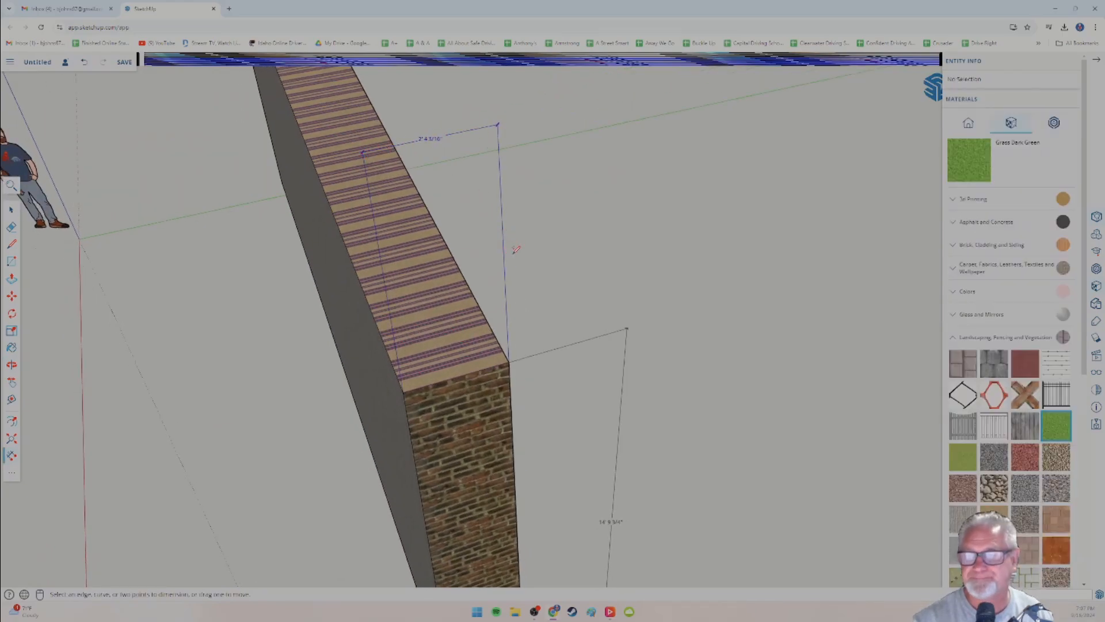
pyautogui.scroll(-2, 515, 250)
pyautogui.scroll(-1, 489, 253)
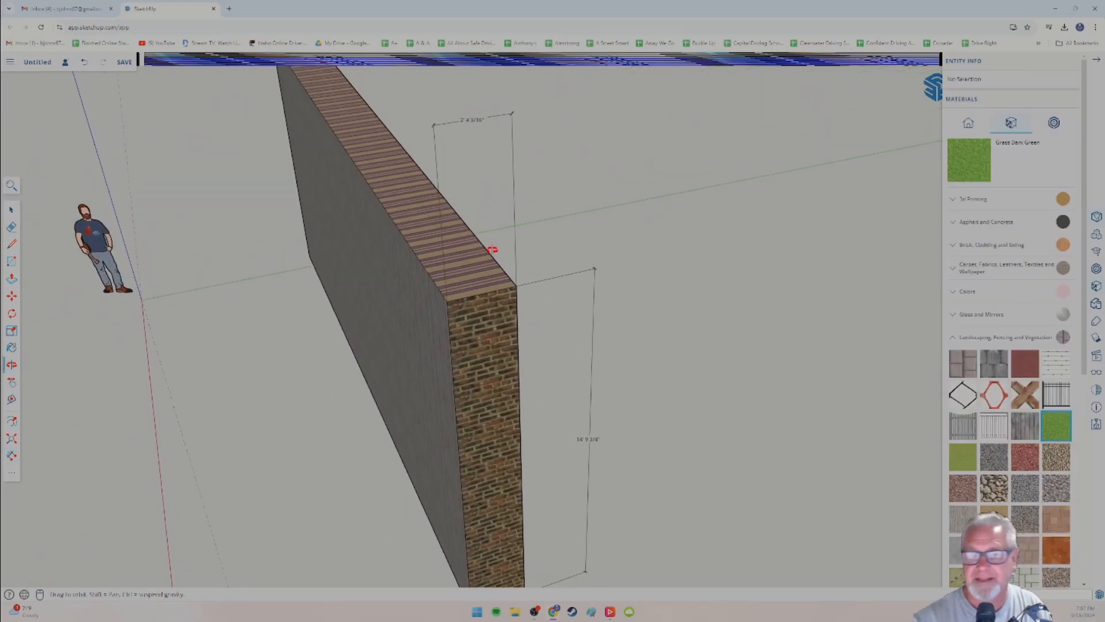
pyautogui.scroll(-2, 498, 244)
pyautogui.moveTo(498, 244)
pyautogui.mouseDown(button='middle')
pyautogui.moveTo(468, 279)
pyautogui.moveTo(449, 271)
pyautogui.moveTo(488, 235)
pyautogui.mouseUp(button='middle')
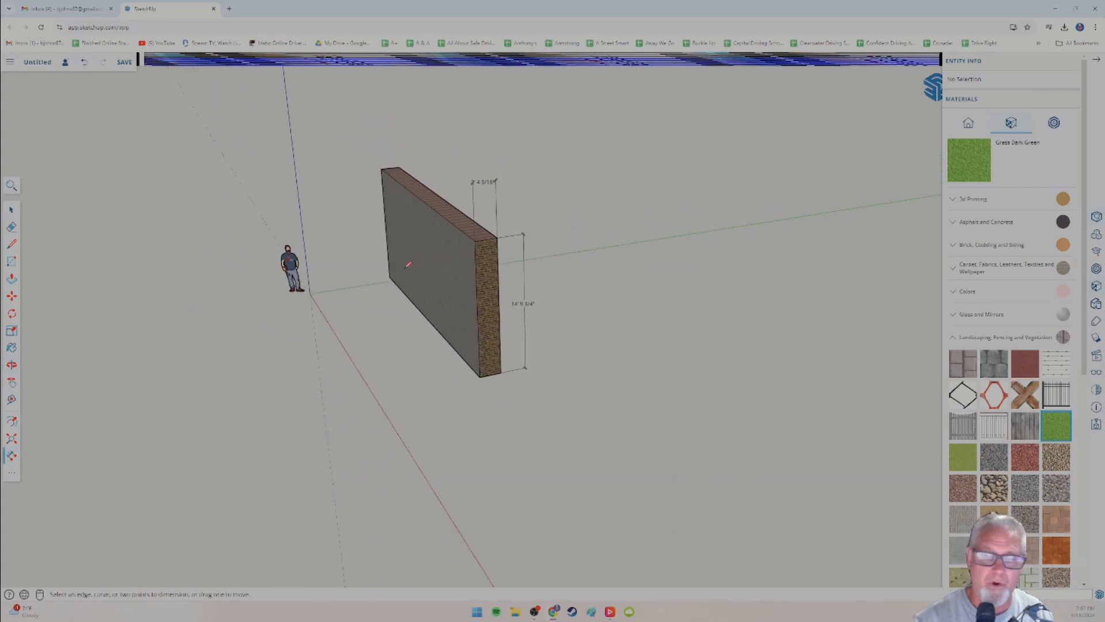
pyautogui.moveTo(408, 265); pyautogui.dragTo(511, 304, button='middle')
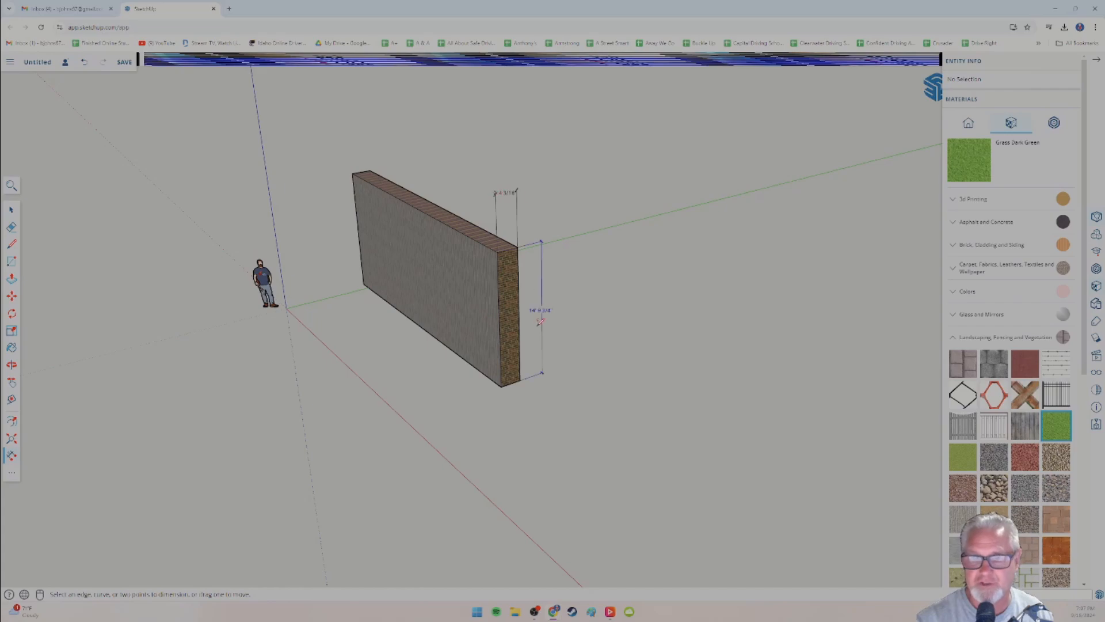
pyautogui.click(502, 302)
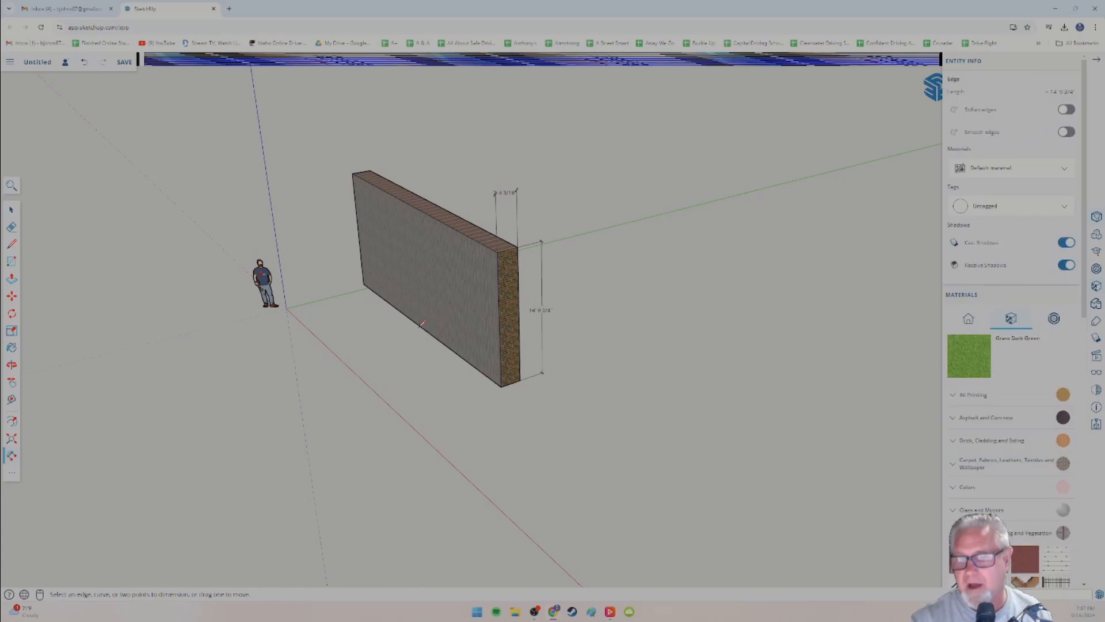
pyautogui.moveTo(386, 354); pyautogui.dragTo(274, 362, button='middle')
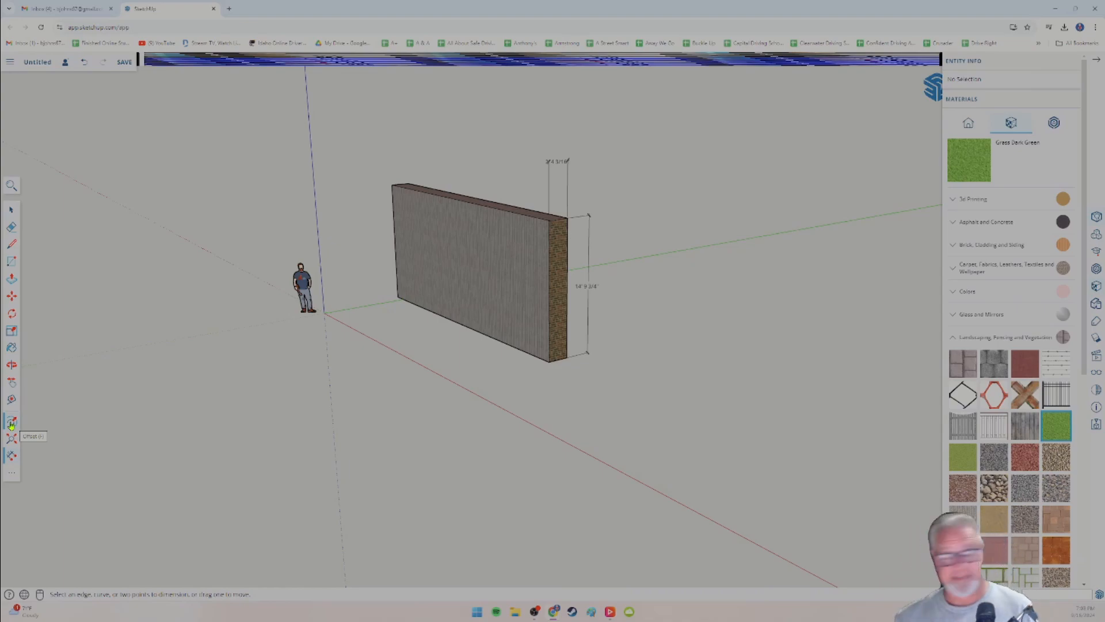
# Draw a small rectangle on the ground in front of the slab, near the standing figure.
pyautogui.click(11, 262)
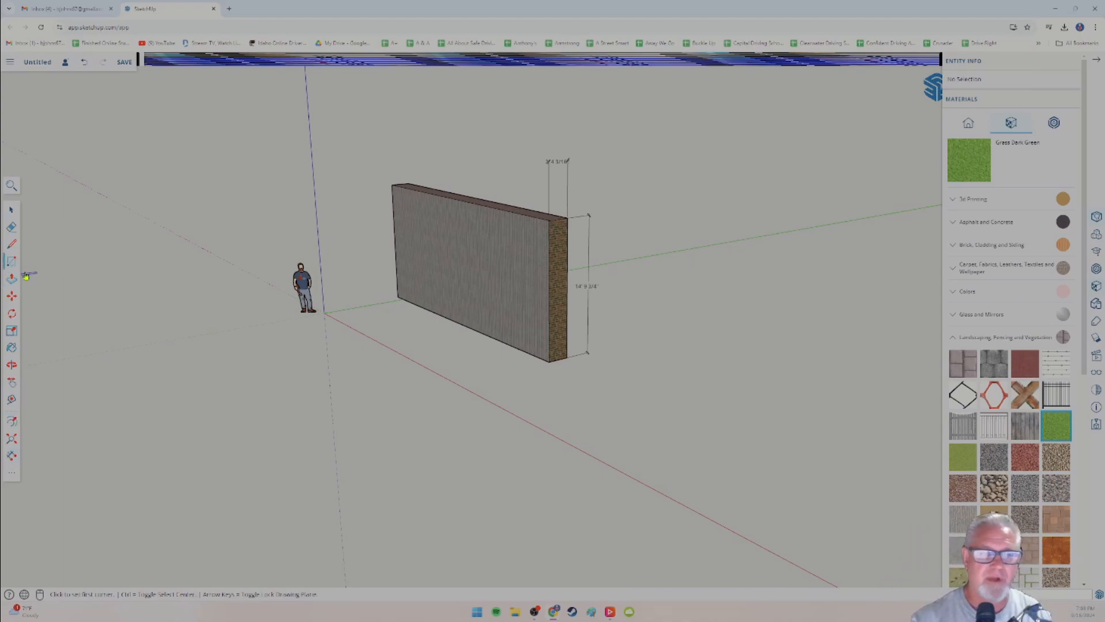
pyautogui.click(297, 383)
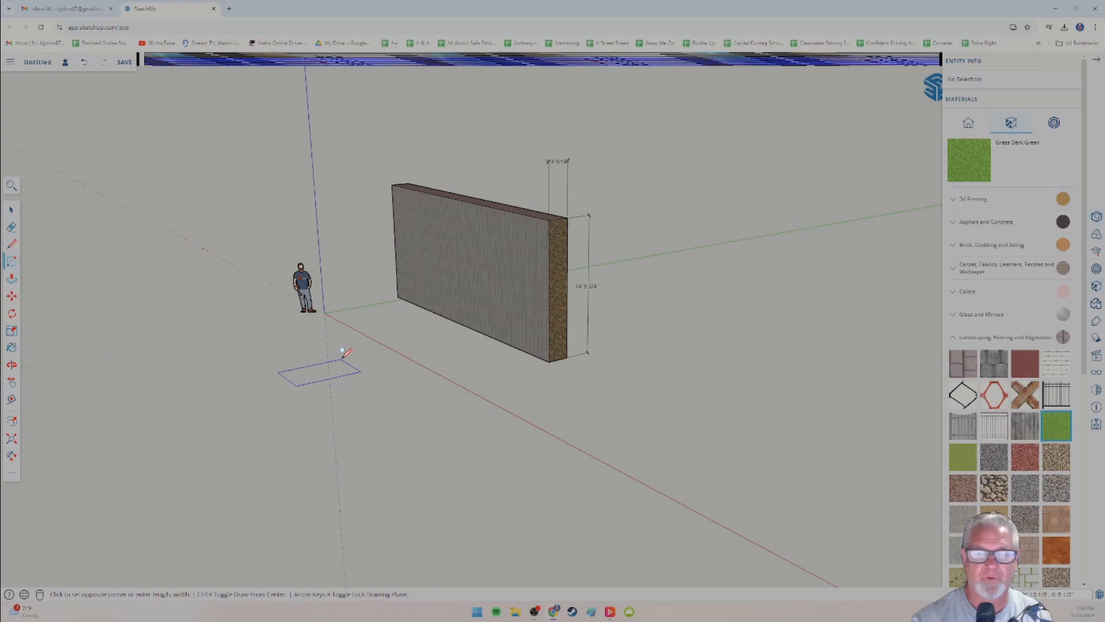
pyautogui.click(342, 356)
pyautogui.moveTo(234, 444); pyautogui.dragTo(299, 429, button='middle')
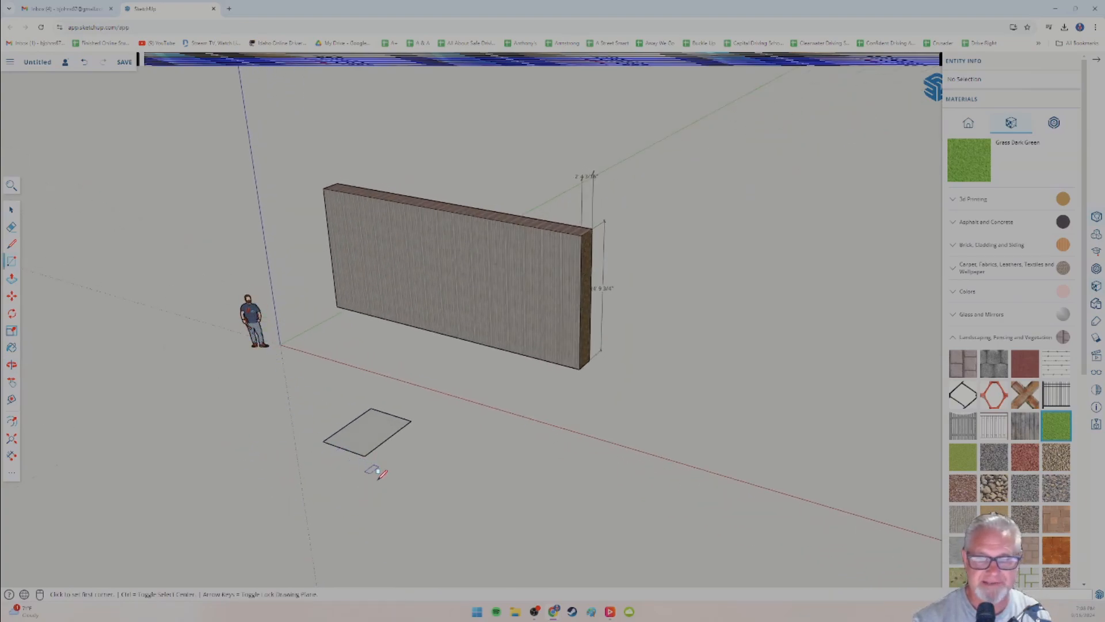
pyautogui.moveTo(375, 469); pyautogui.dragTo(464, 482, button='middle')
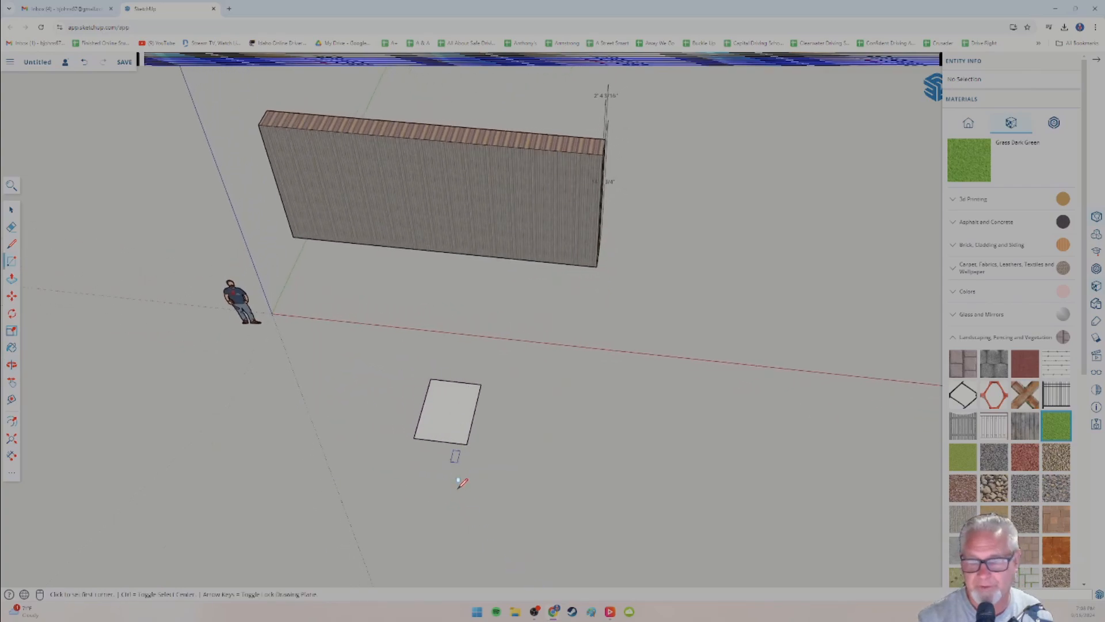
pyautogui.scroll(3, 457, 464)
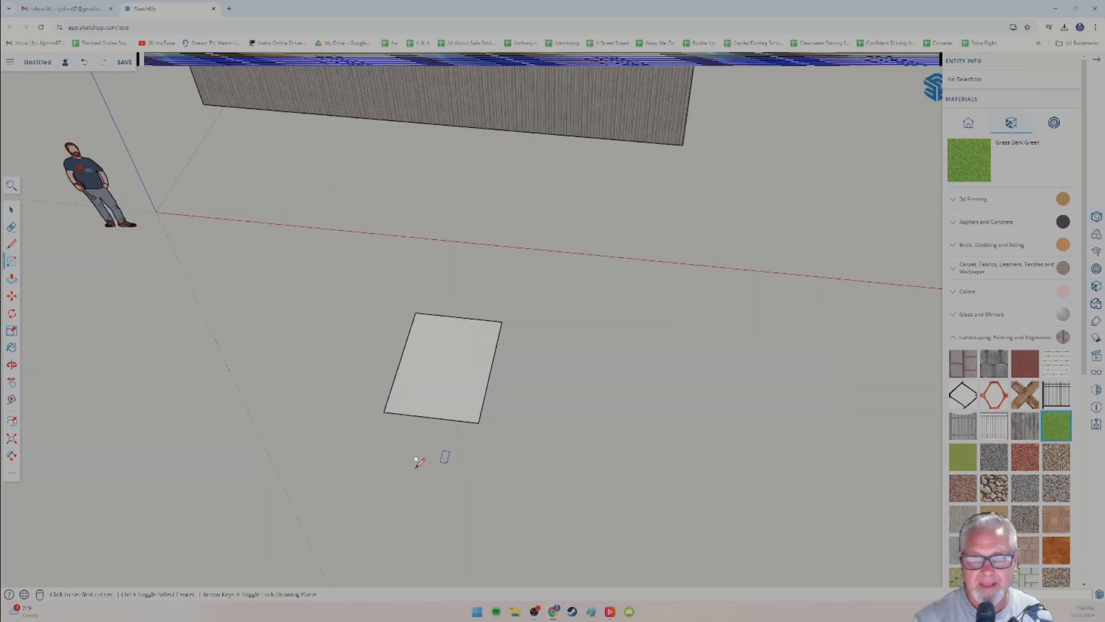
# Raise the ground rectangle slightly with Push/Pull to form a thin block.
pyautogui.click(11, 278)
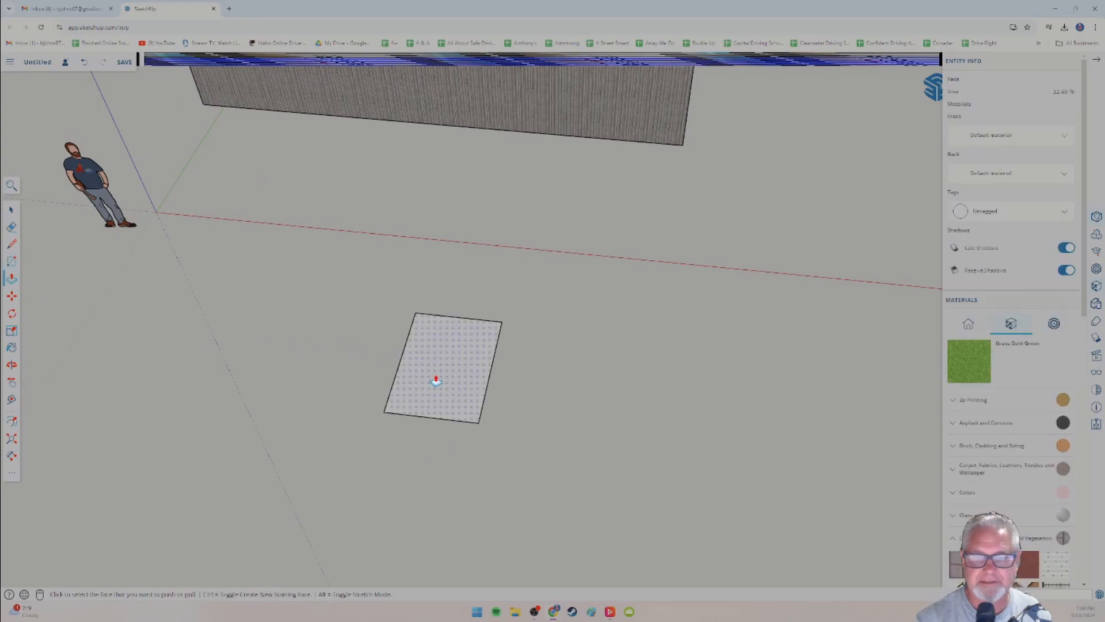
pyautogui.click(437, 375)
pyautogui.click(437, 376)
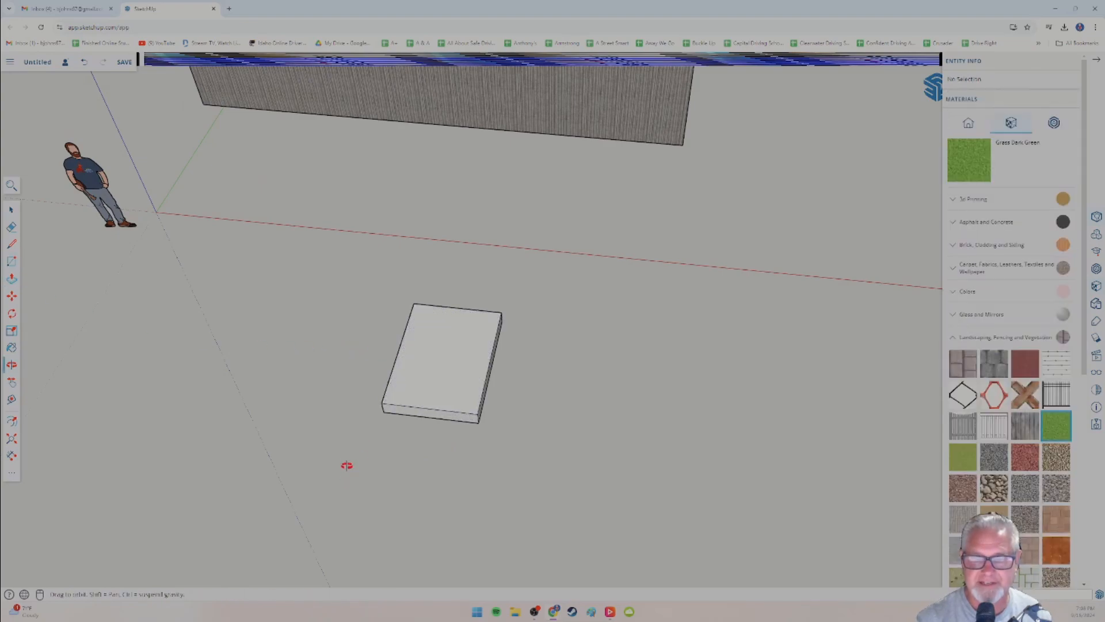
pyautogui.moveTo(345, 464); pyautogui.dragTo(251, 435, button='middle')
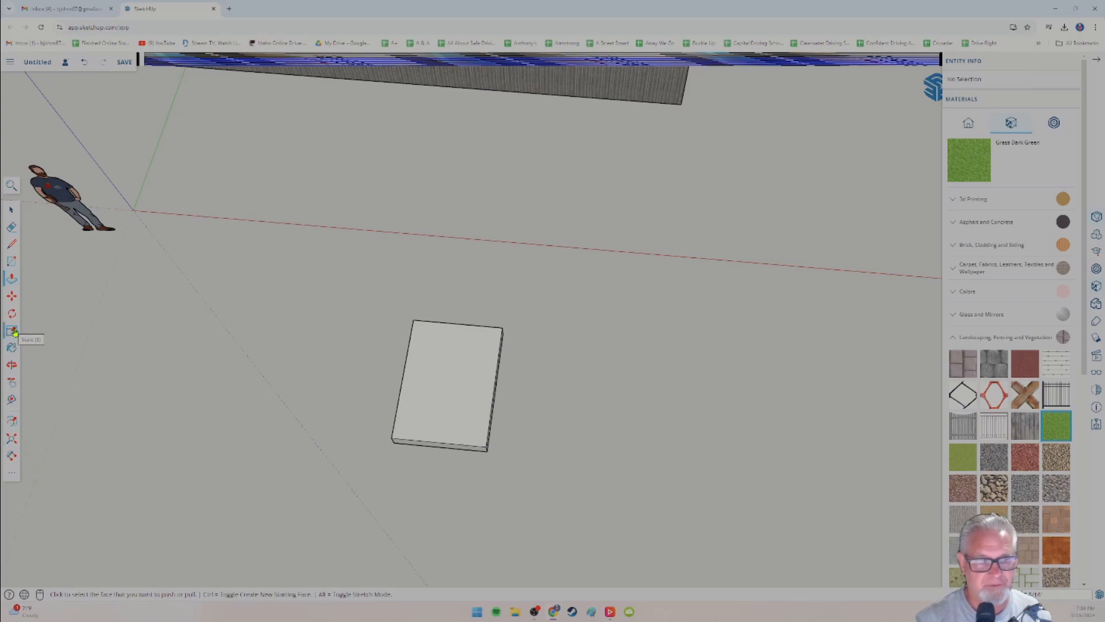
# Try to offset the thin block's top outline outward beyond its edges, and undo the offset.
pyautogui.click(11, 424)
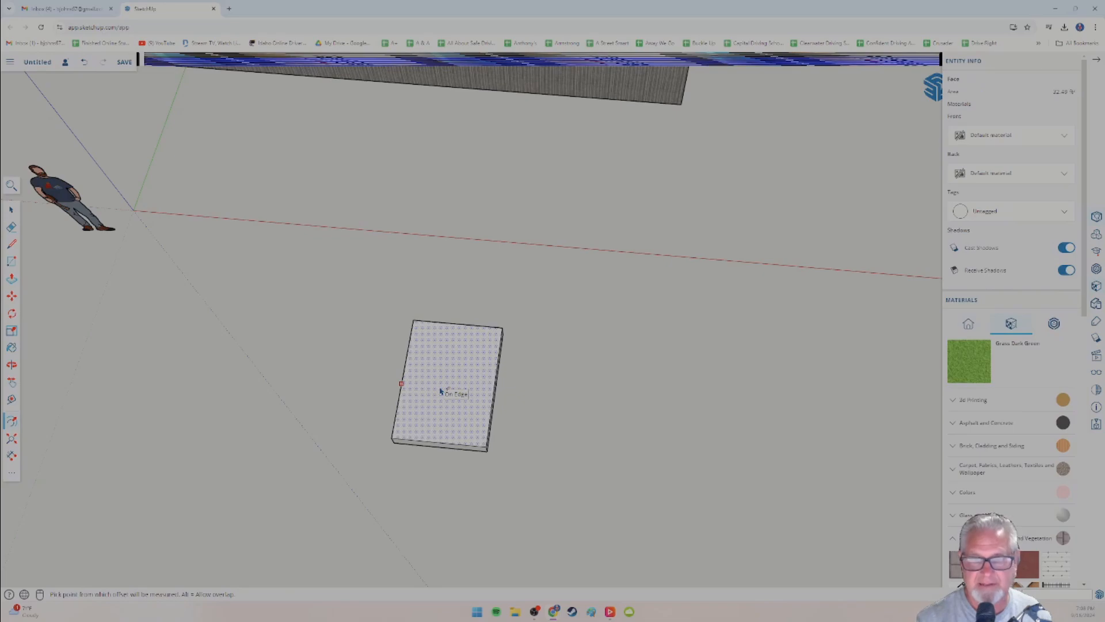
pyautogui.click(441, 390)
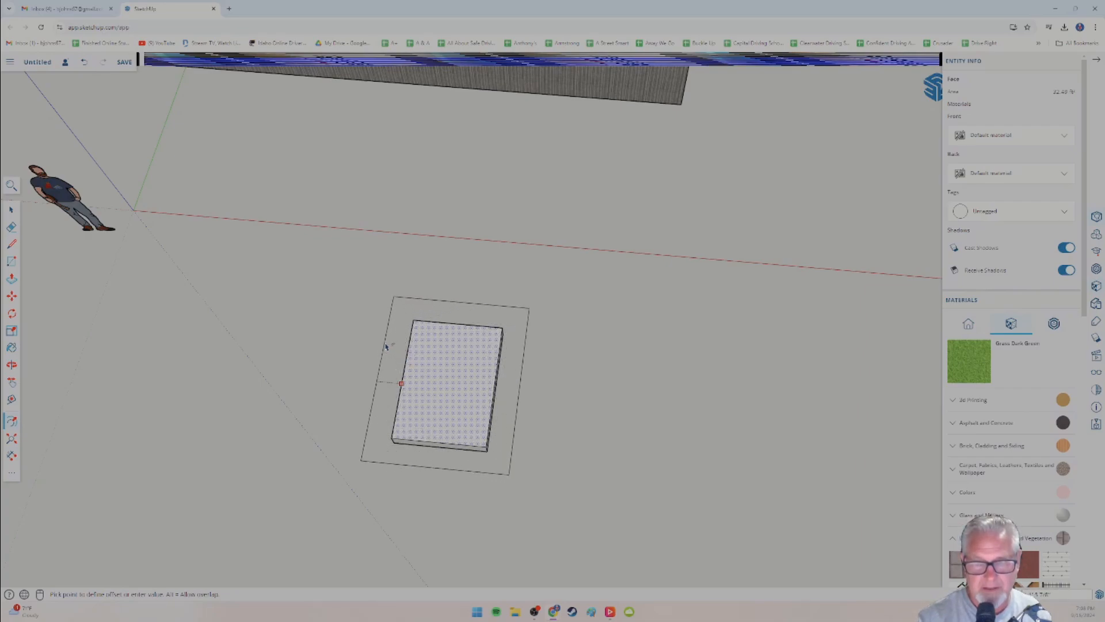
pyautogui.click(385, 346)
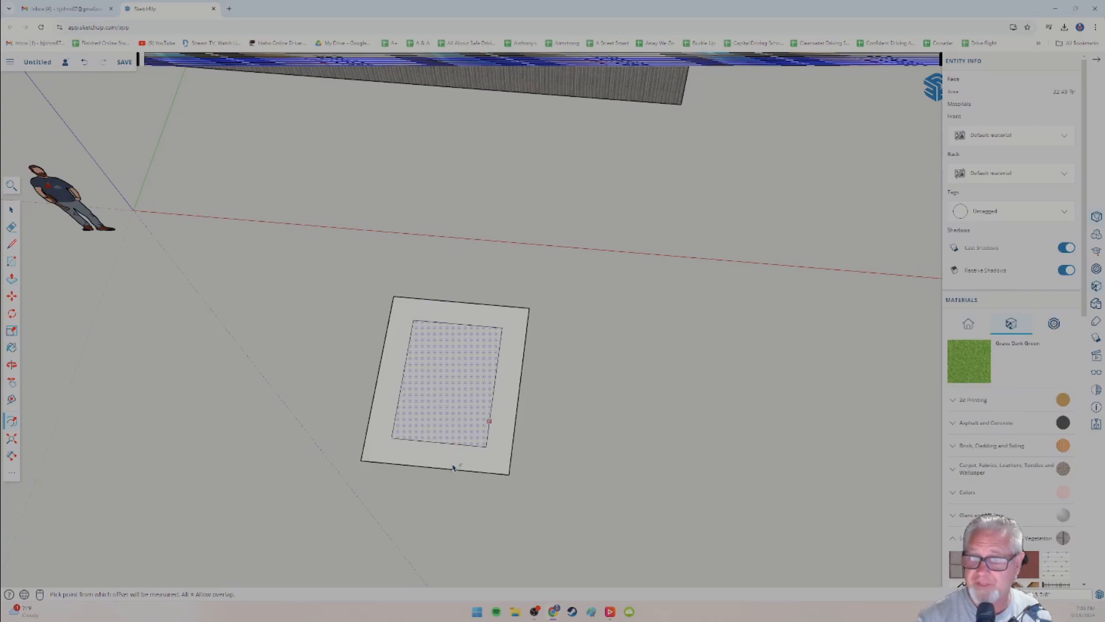
pyautogui.moveTo(455, 462); pyautogui.dragTo(434, 410, button='middle')
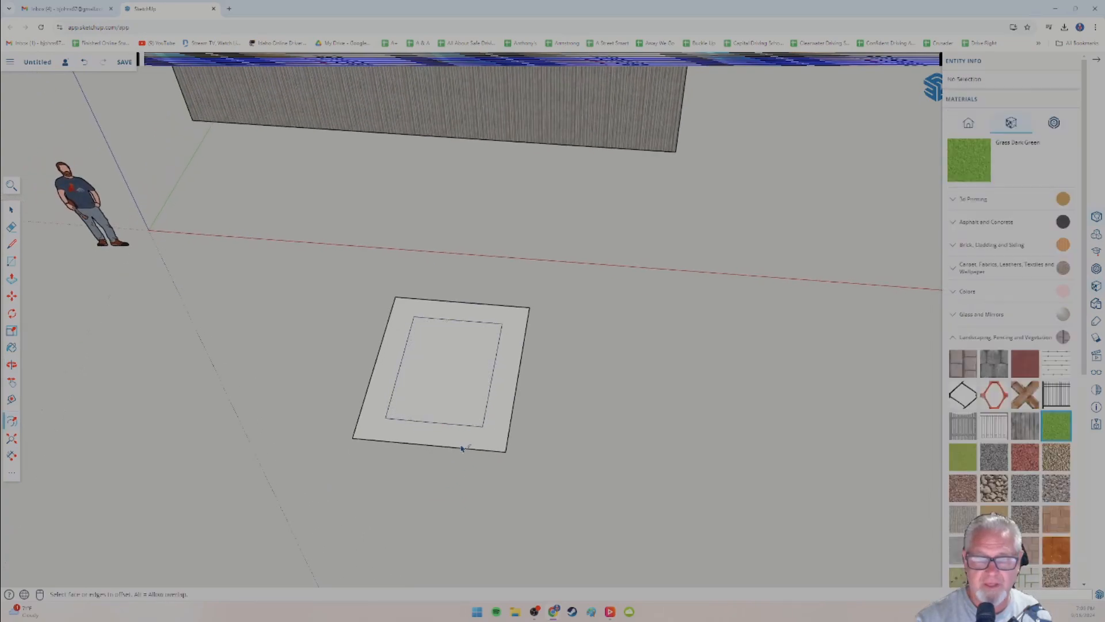
pyautogui.hotkey('ctrl', 'z')
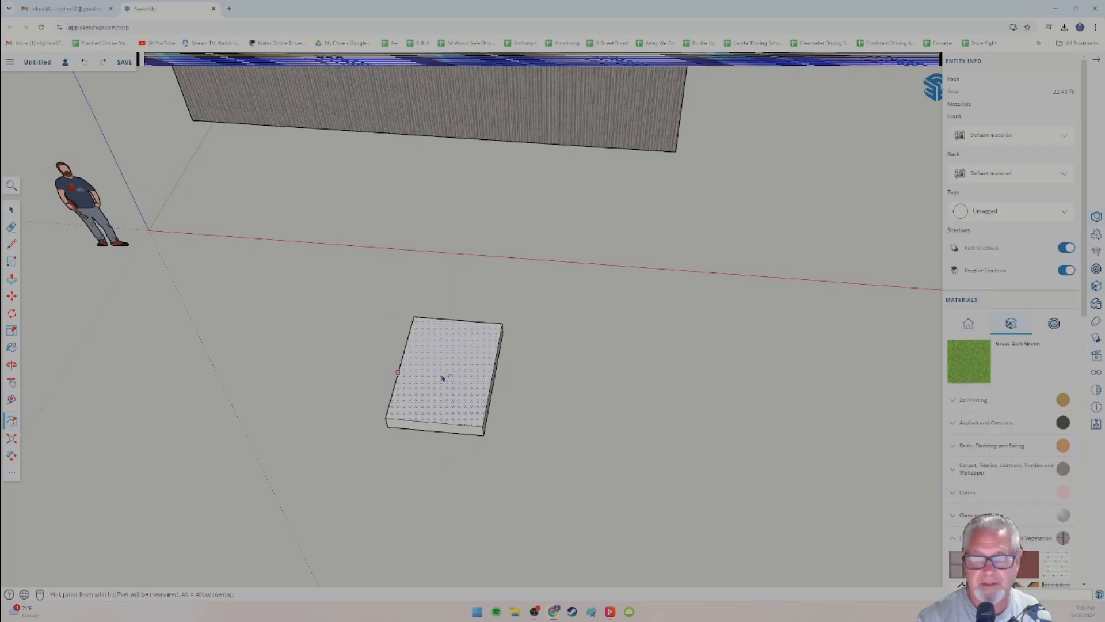
# Offset the thin block's top face inward to outline a narrow border inside its edges.
pyautogui.click(448, 377)
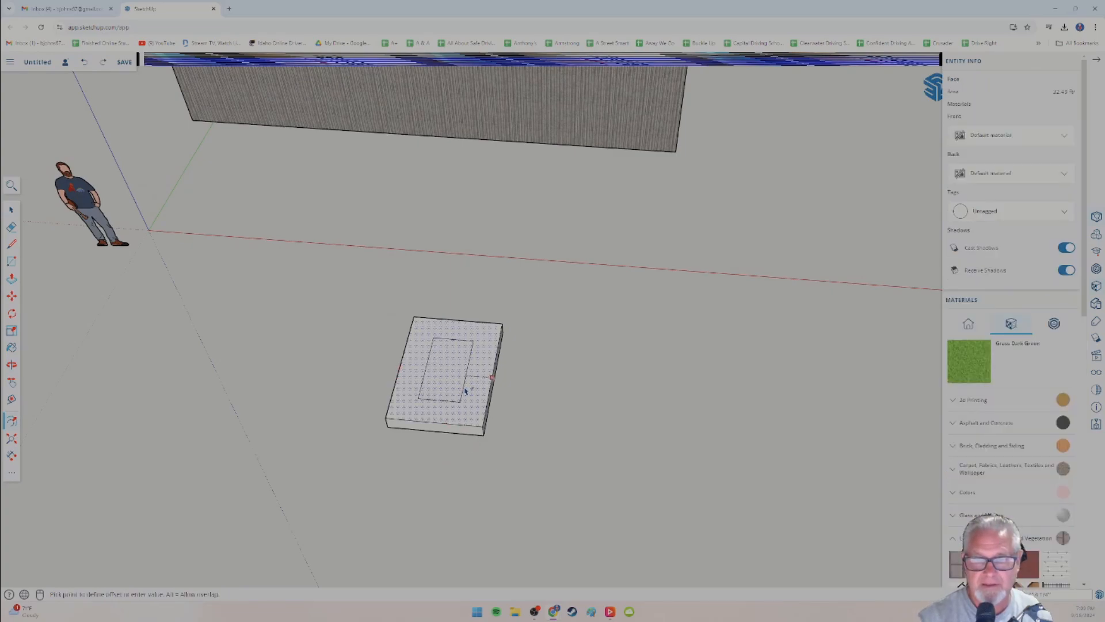
pyautogui.click(485, 404)
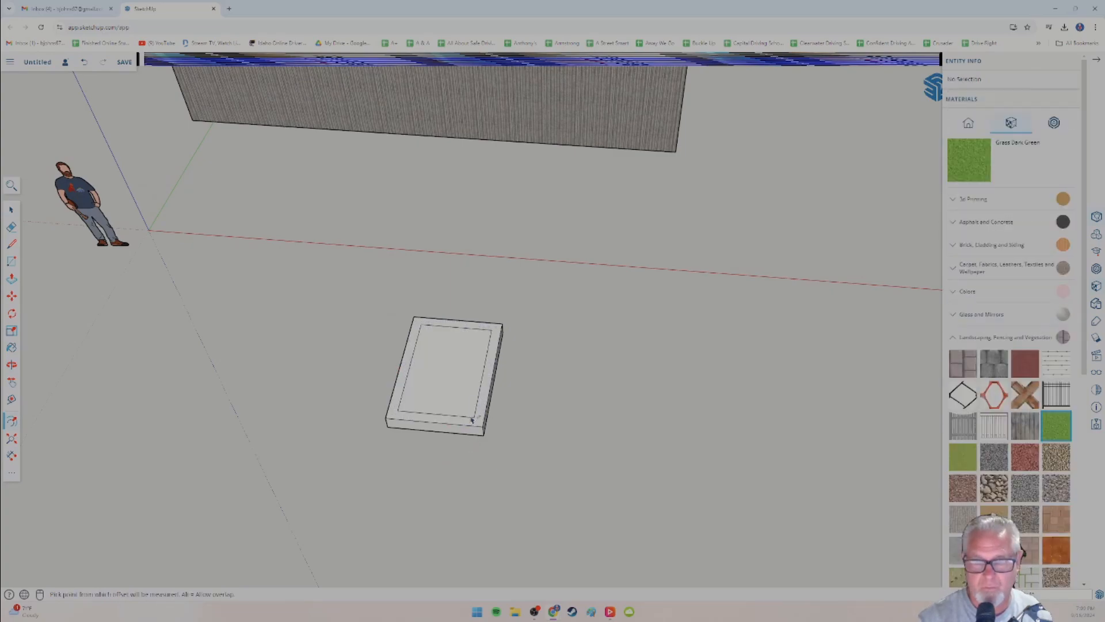
pyautogui.press('o')
pyautogui.moveTo(431, 457)
pyautogui.mouseDown()
pyautogui.moveTo(437, 468)
pyautogui.moveTo(439, 449)
pyautogui.mouseUp()
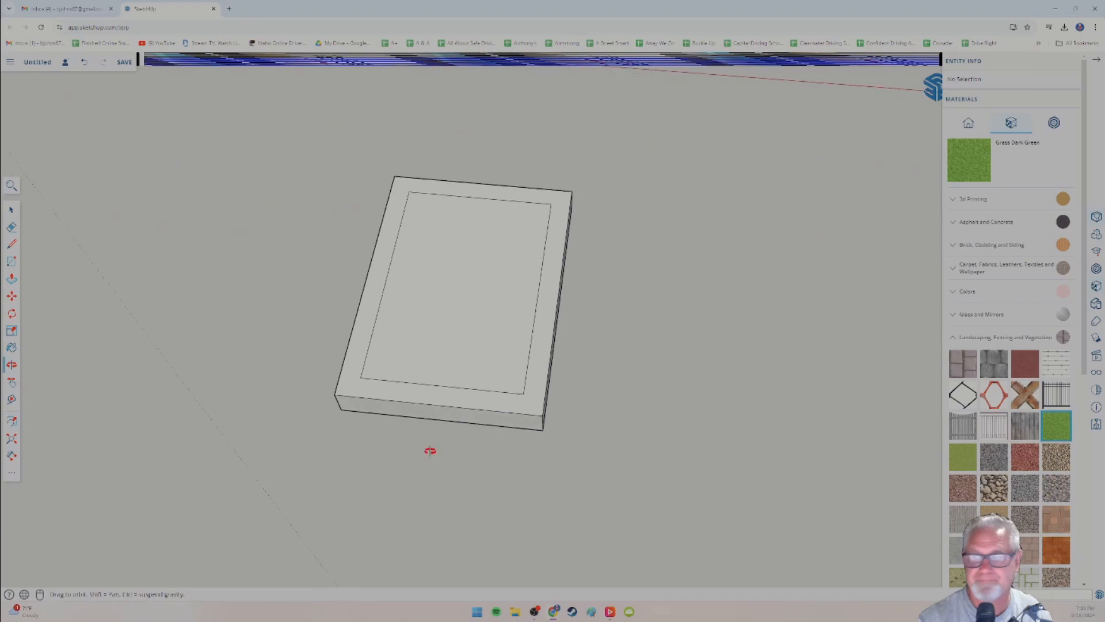
pyautogui.press('f')
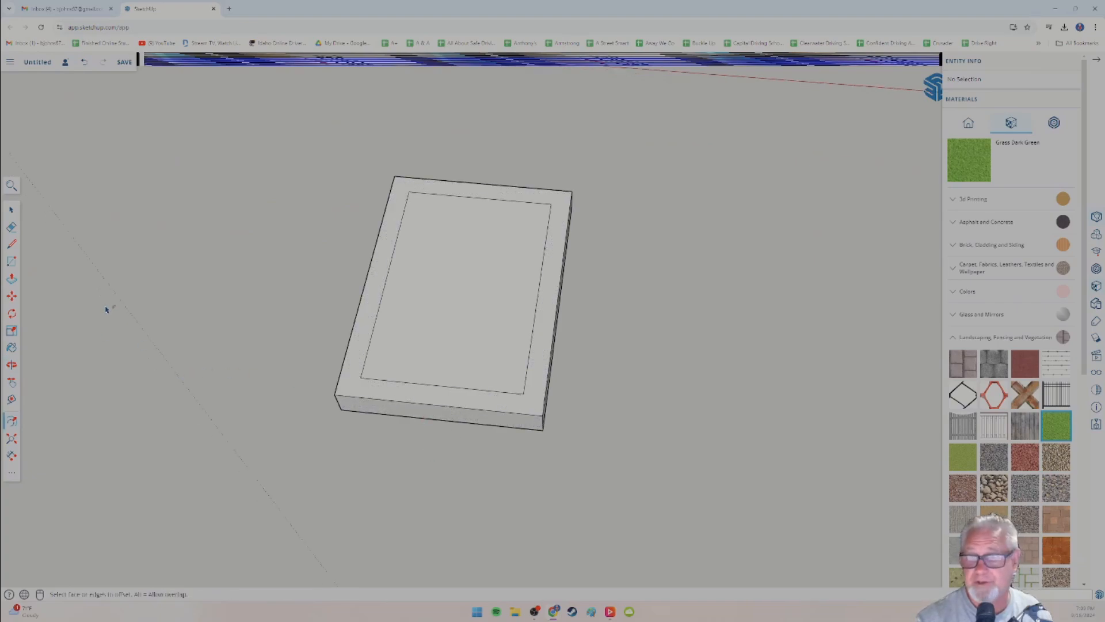
# Push the inner top face down slightly to form a shallow recess within the border.
pyautogui.click(13, 281)
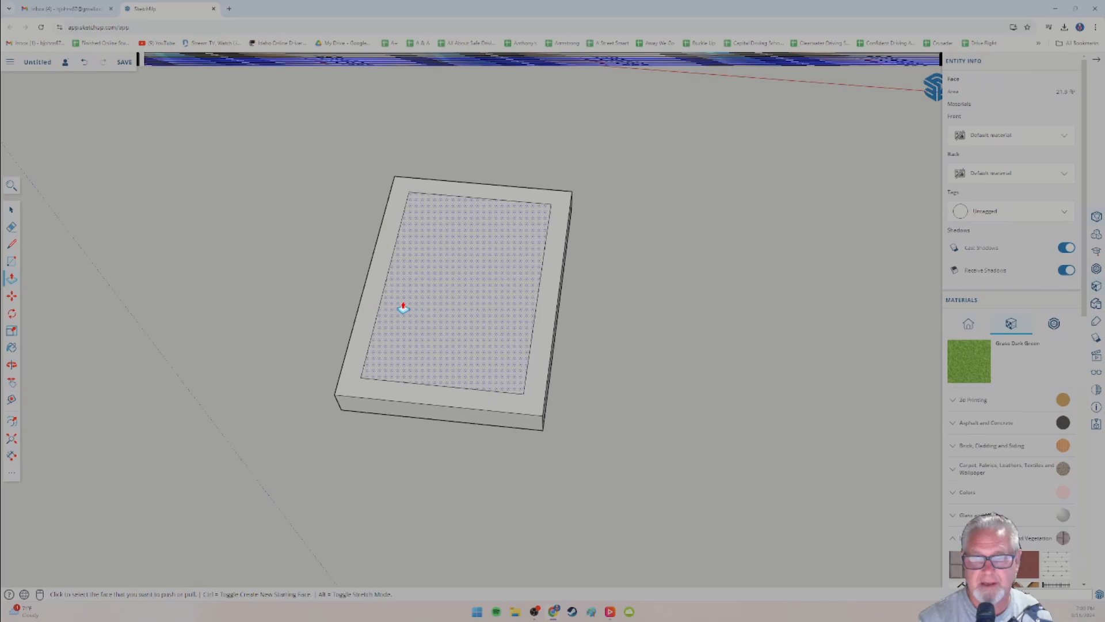
pyautogui.click(403, 309)
pyautogui.click(402, 316)
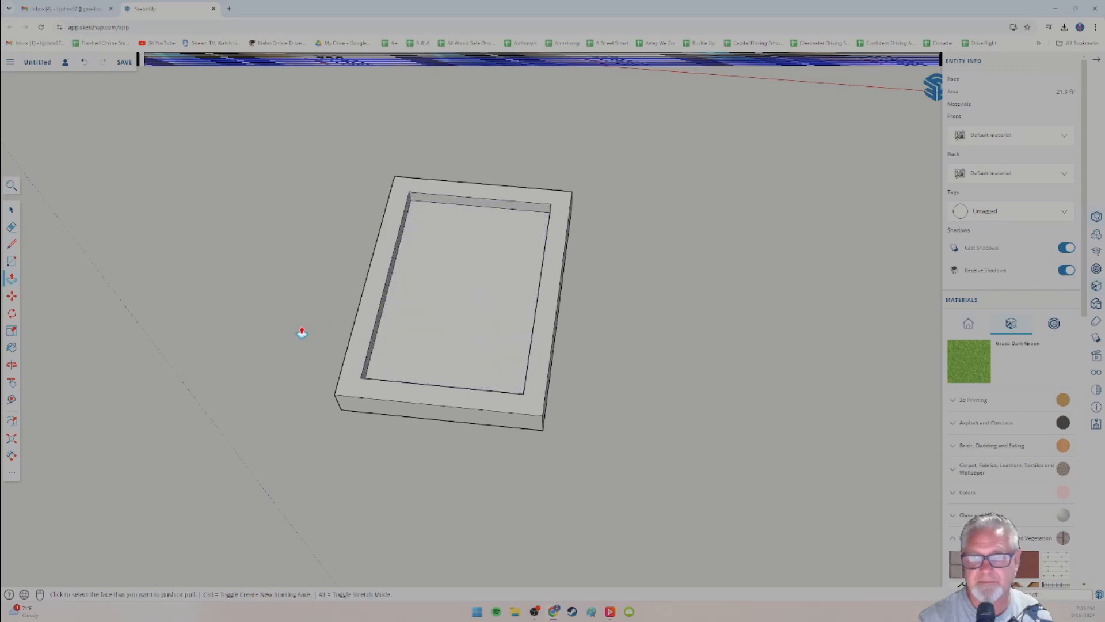
# Examine the block's recess and raised rim from several angles, close up and at a distance.
pyautogui.moveTo(302, 332); pyautogui.dragTo(247, 413, button='middle')
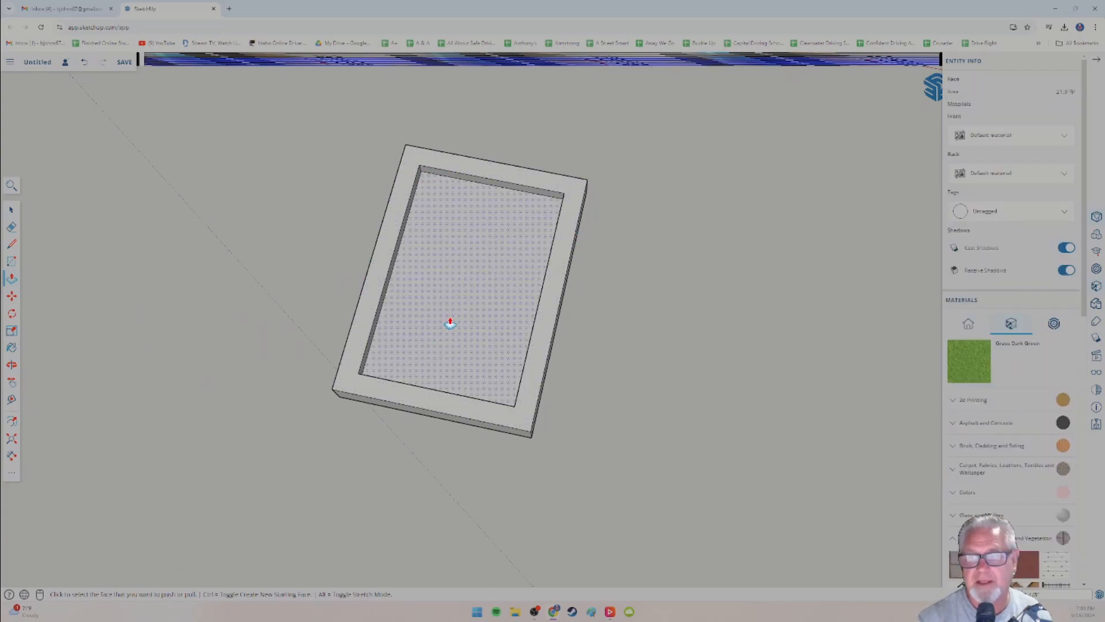
pyautogui.moveTo(450, 321); pyautogui.dragTo(461, 378, button='middle')
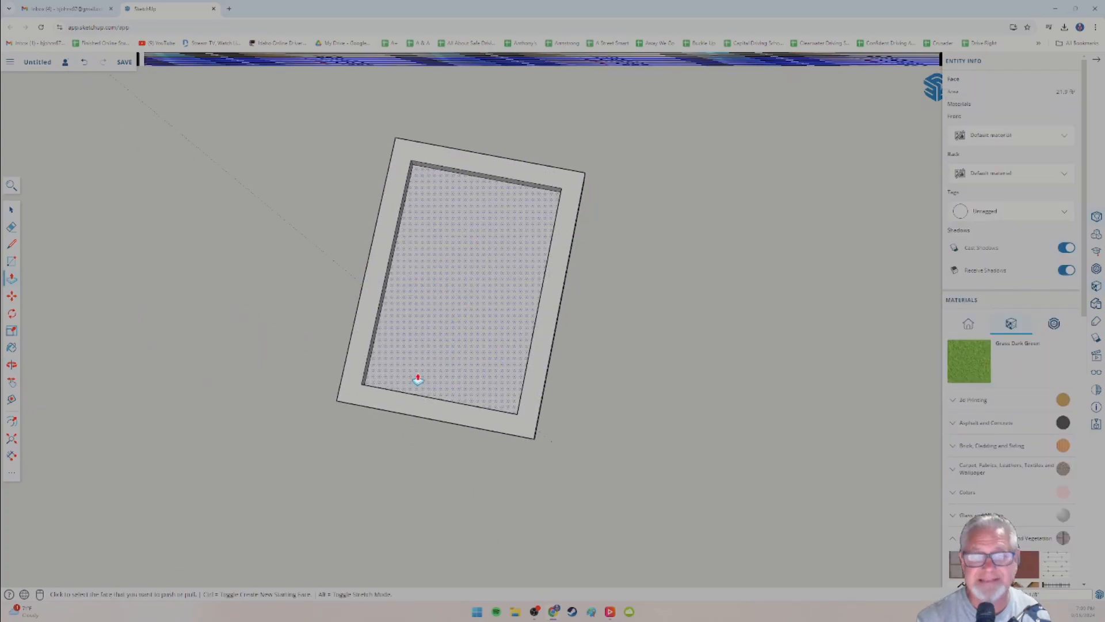
pyautogui.moveTo(405, 388); pyautogui.dragTo(344, 353, button='middle')
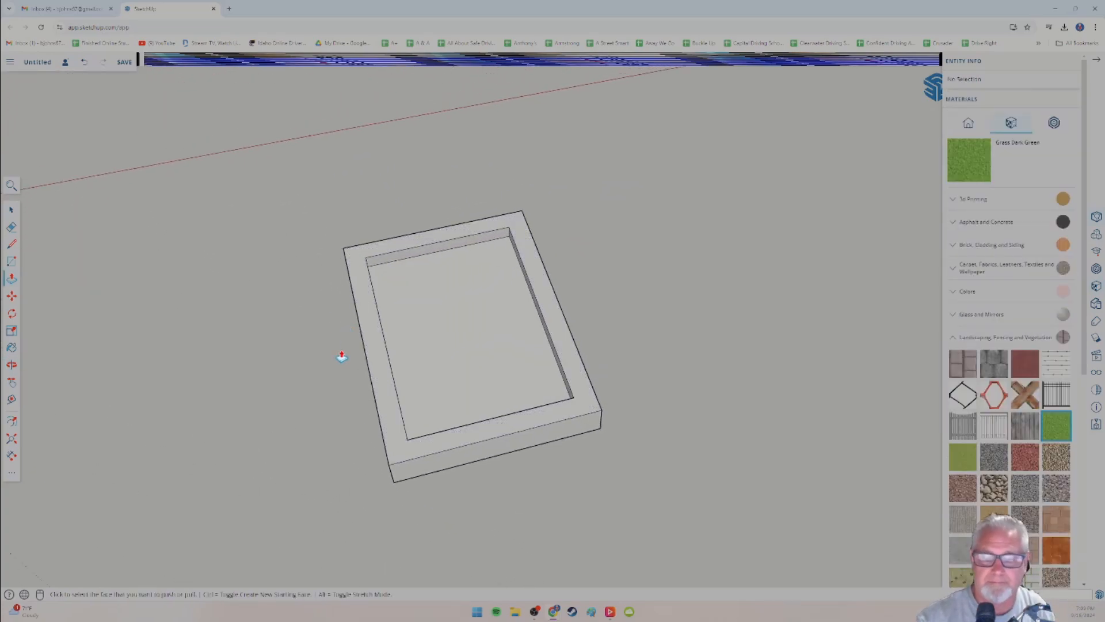
pyautogui.moveTo(501, 301); pyautogui.dragTo(402, 341, button='middle')
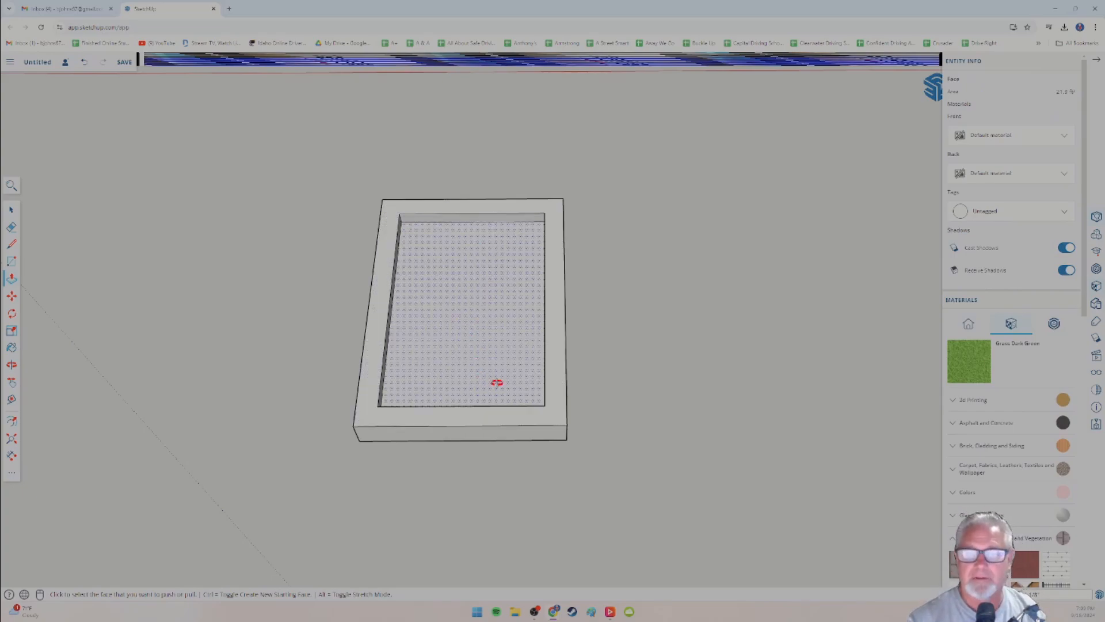
pyautogui.scroll(-5, 406, 351)
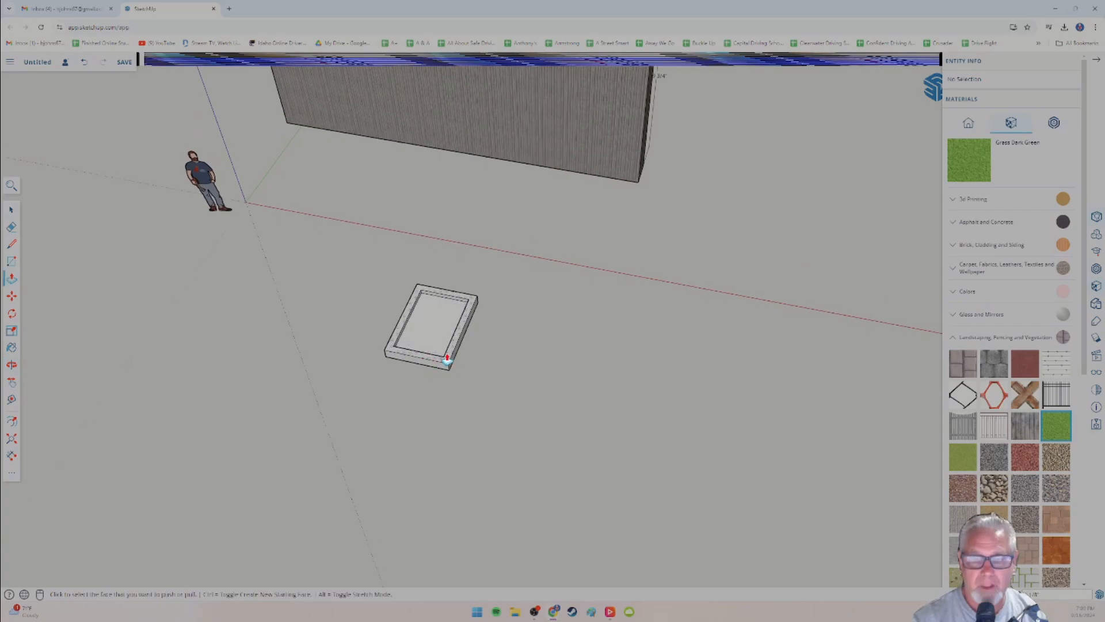
pyautogui.scroll(3, 447, 360)
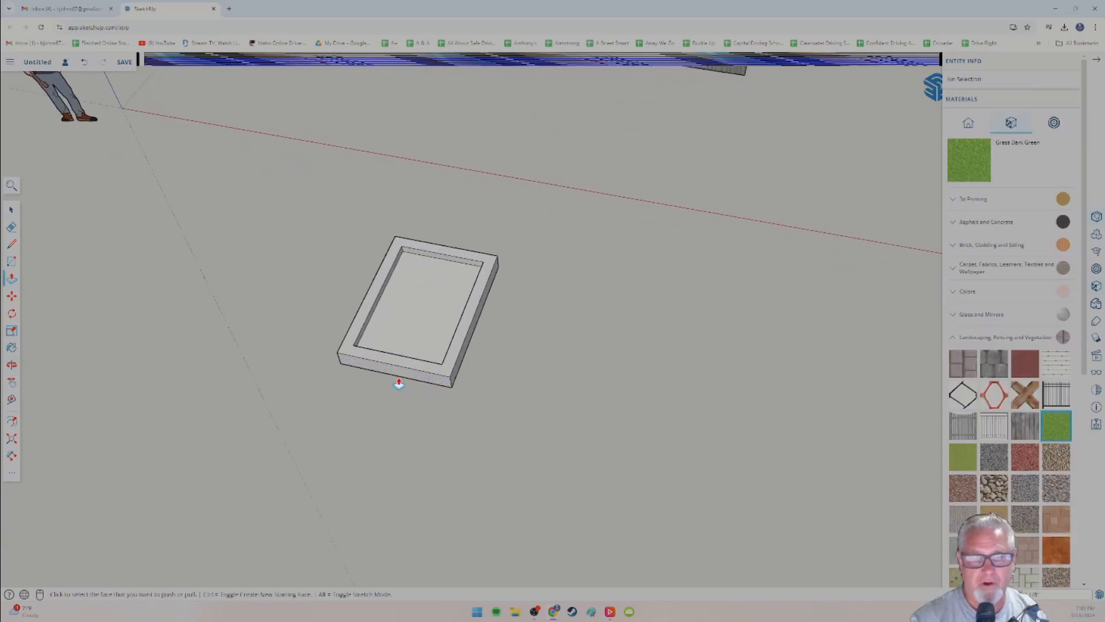
pyautogui.scroll(-3, 403, 386)
pyautogui.scroll(3, 410, 382)
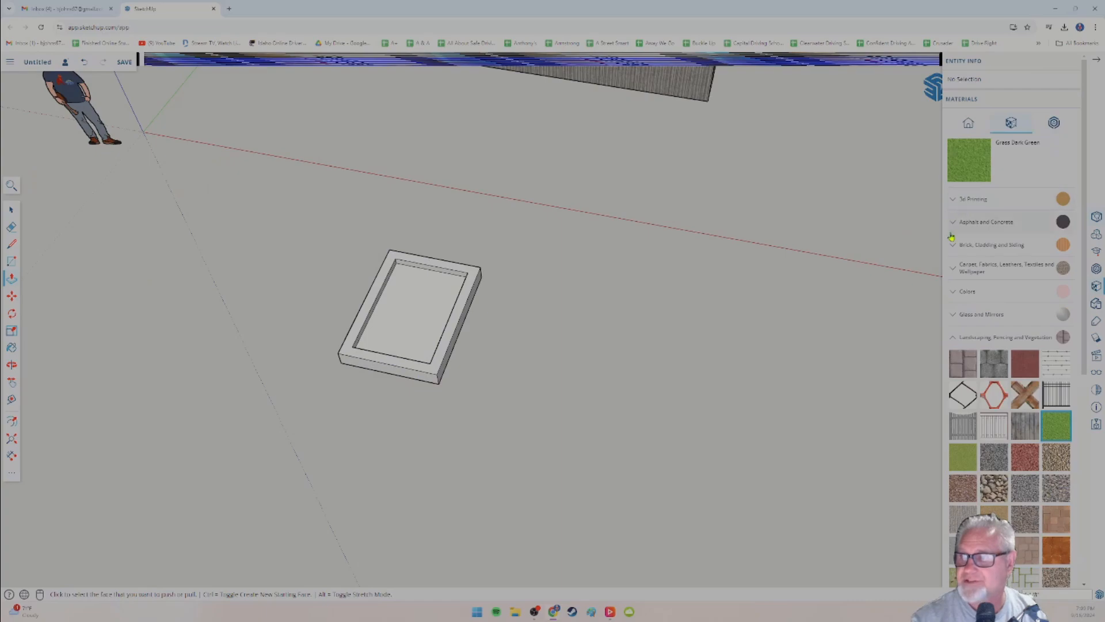
# Paint the block's rim and near outer sides with Carrera Marble from the Stone materials.
pyautogui.scroll(-3, 950, 288)
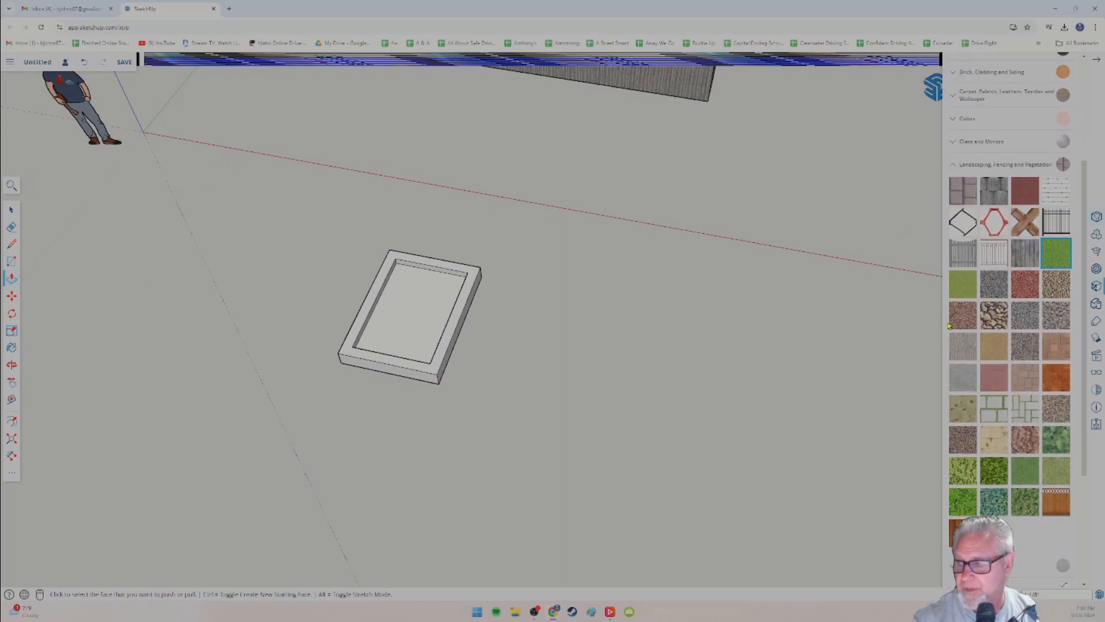
pyautogui.scroll(-3, 950, 326)
pyautogui.scroll(-1, 949, 325)
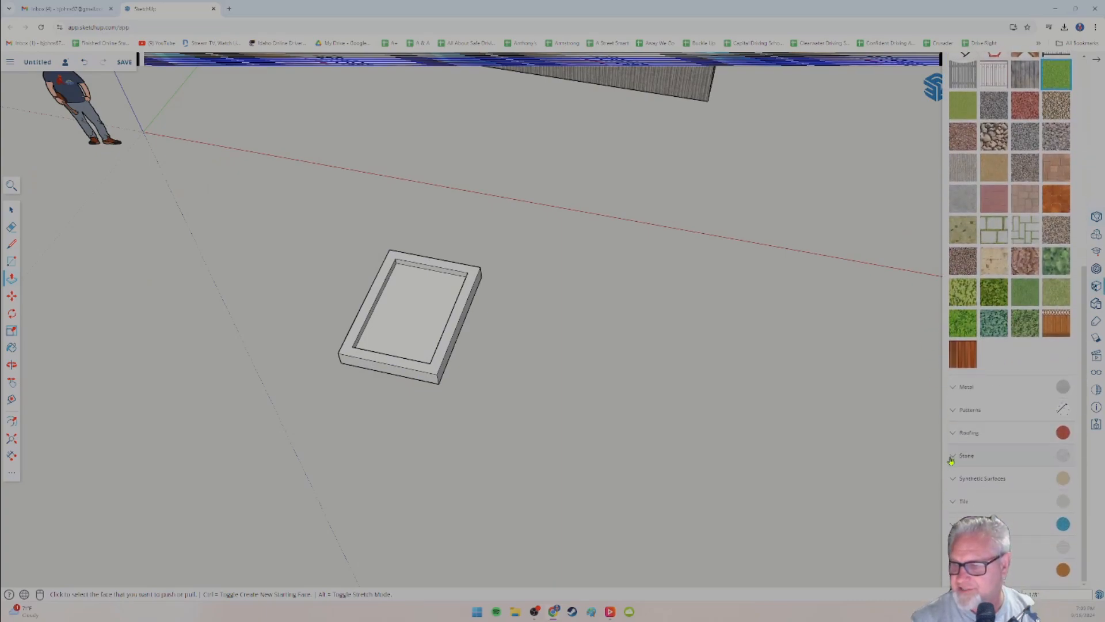
pyautogui.click(952, 458)
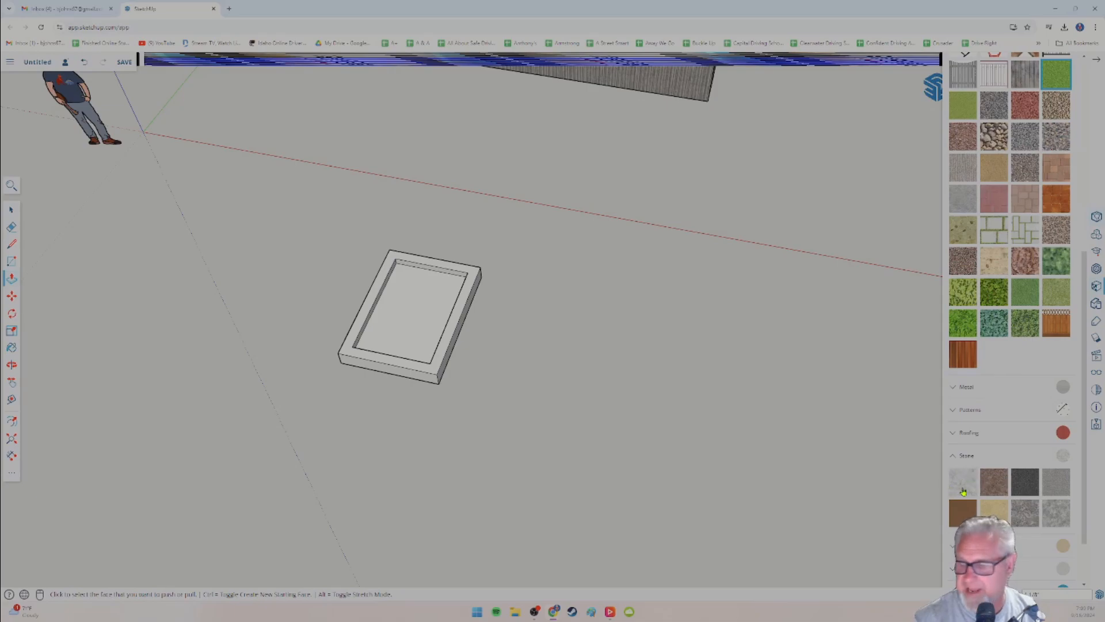
pyautogui.click(966, 490)
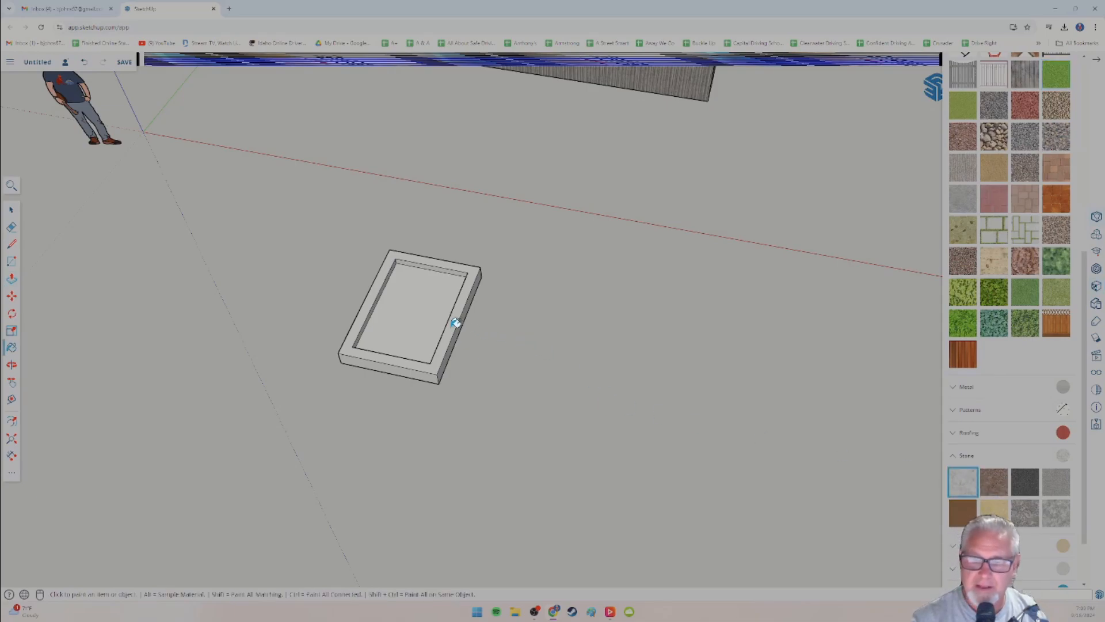
pyautogui.click(461, 327)
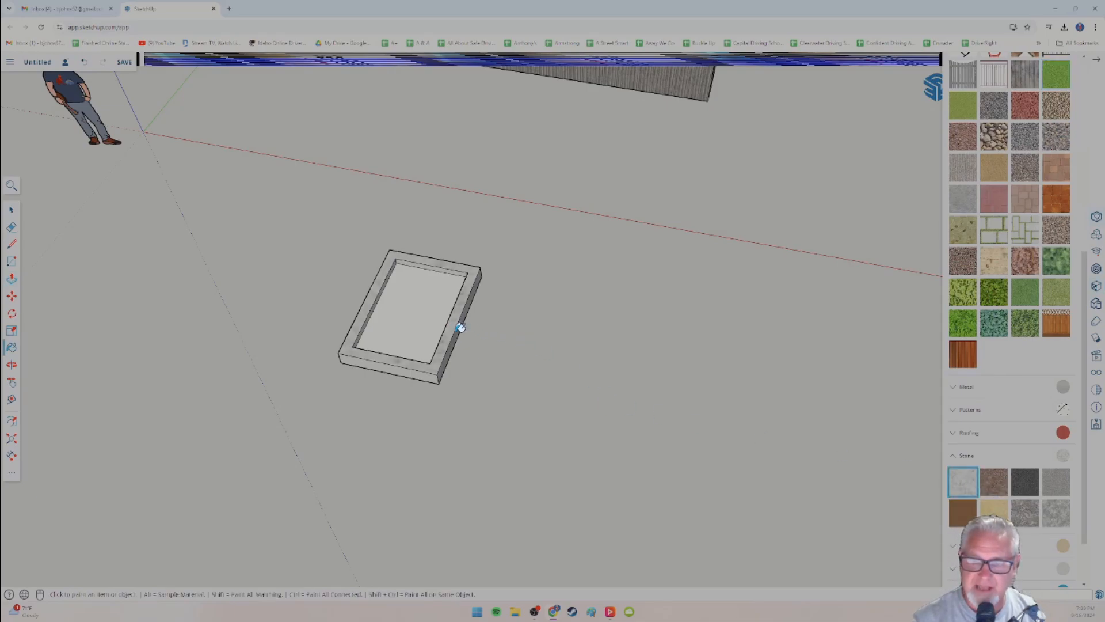
pyautogui.click(402, 367)
# Paint the block's remaining outer side and its underside with the same marble.
pyautogui.moveTo(281, 370); pyautogui.dragTo(453, 346, button='middle')
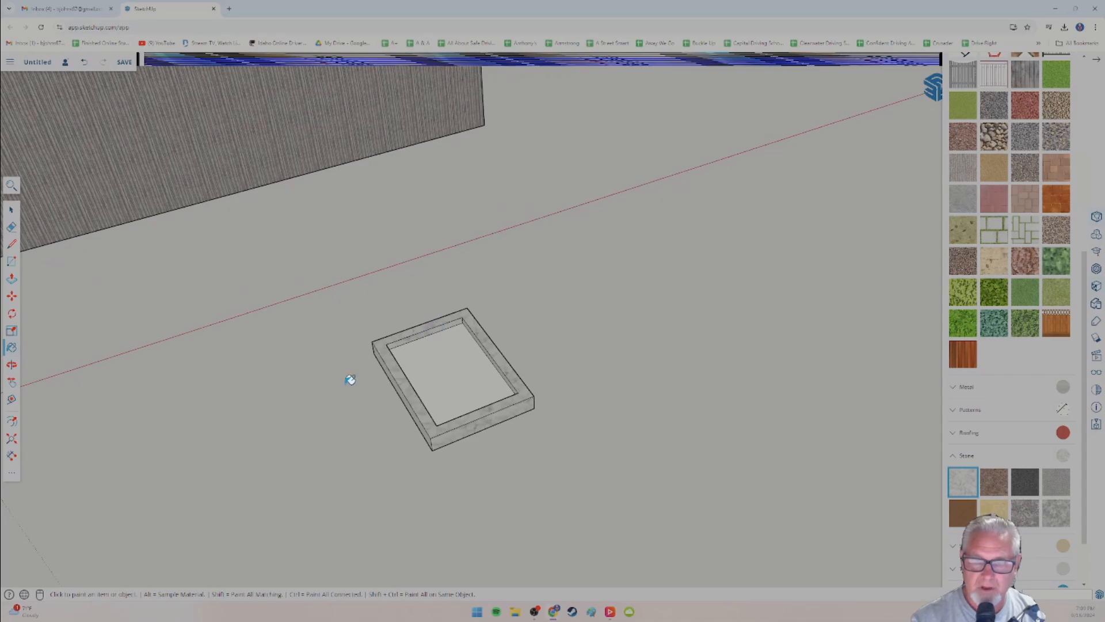
pyautogui.moveTo(347, 378); pyautogui.dragTo(499, 370, button='middle')
pyautogui.scroll(3, 521, 380)
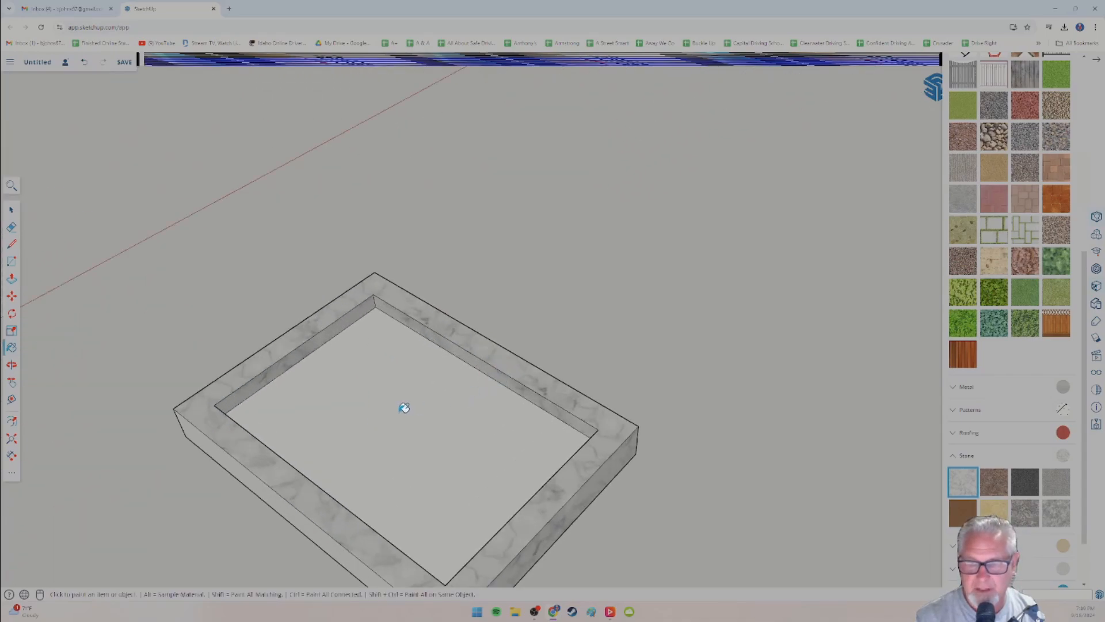
pyautogui.moveTo(402, 407); pyautogui.dragTo(720, 370, button='middle')
pyautogui.moveTo(594, 425); pyautogui.dragTo(779, 368, button='middle')
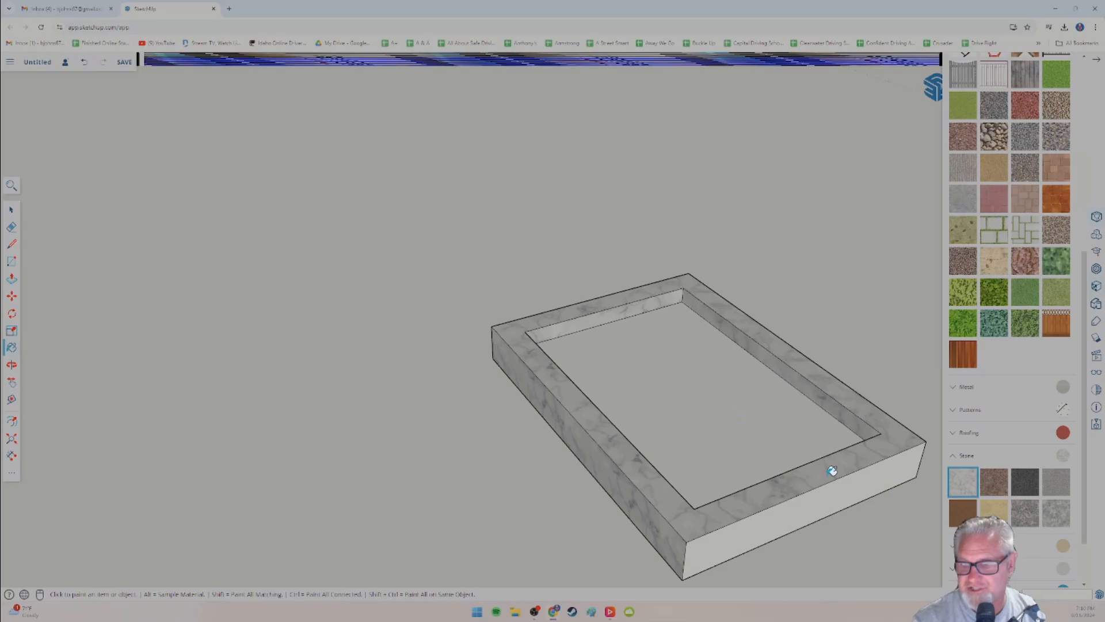
pyautogui.click(848, 483)
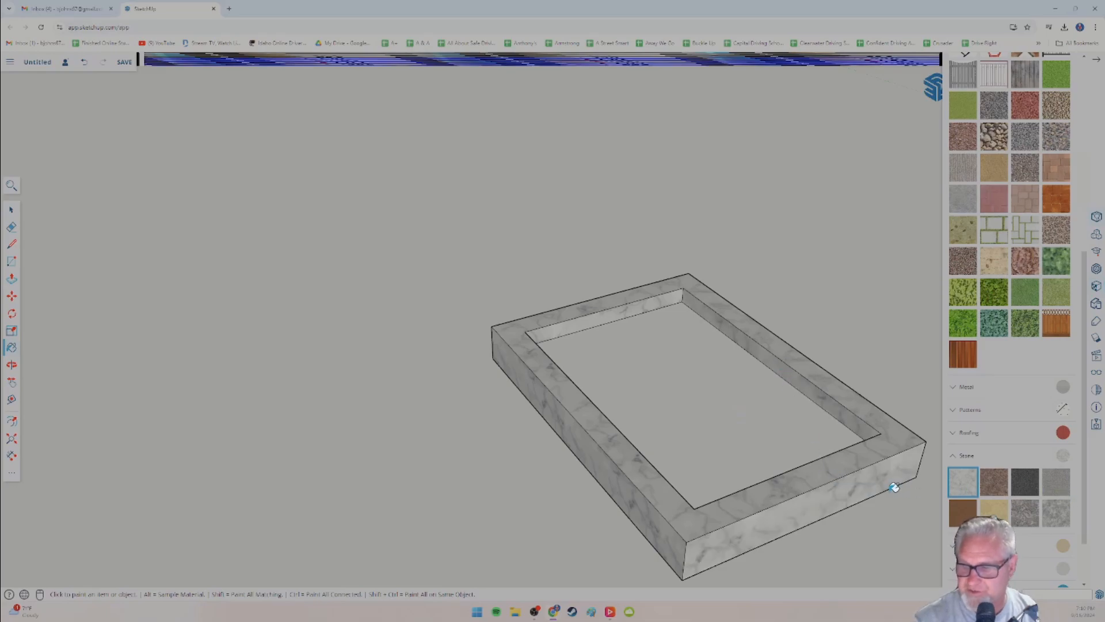
pyautogui.moveTo(894, 487)
pyautogui.mouseDown(button='middle')
pyautogui.moveTo(646, 472)
pyautogui.moveTo(678, 412)
pyautogui.moveTo(683, 459)
pyautogui.moveTo(615, 440)
pyautogui.moveTo(467, 269)
pyautogui.mouseUp(button='middle')
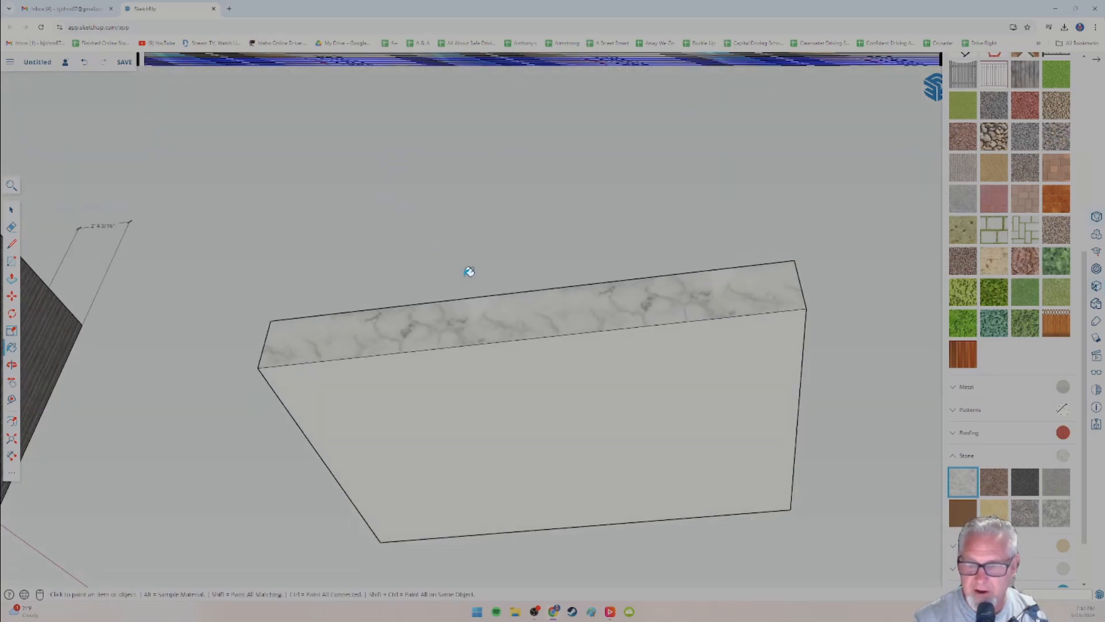
pyautogui.click(604, 372)
# Paint the floor of the recess with Water Light Blue from the Water materials.
pyautogui.moveTo(708, 387)
pyautogui.mouseDown(button='middle')
pyautogui.moveTo(621, 446)
pyautogui.moveTo(679, 360)
pyautogui.moveTo(642, 339)
pyautogui.moveTo(607, 451)
pyautogui.moveTo(526, 459)
pyautogui.moveTo(457, 445)
pyautogui.moveTo(464, 394)
pyautogui.moveTo(444, 451)
pyautogui.moveTo(420, 434)
pyautogui.moveTo(383, 448)
pyautogui.mouseUp(button='middle')
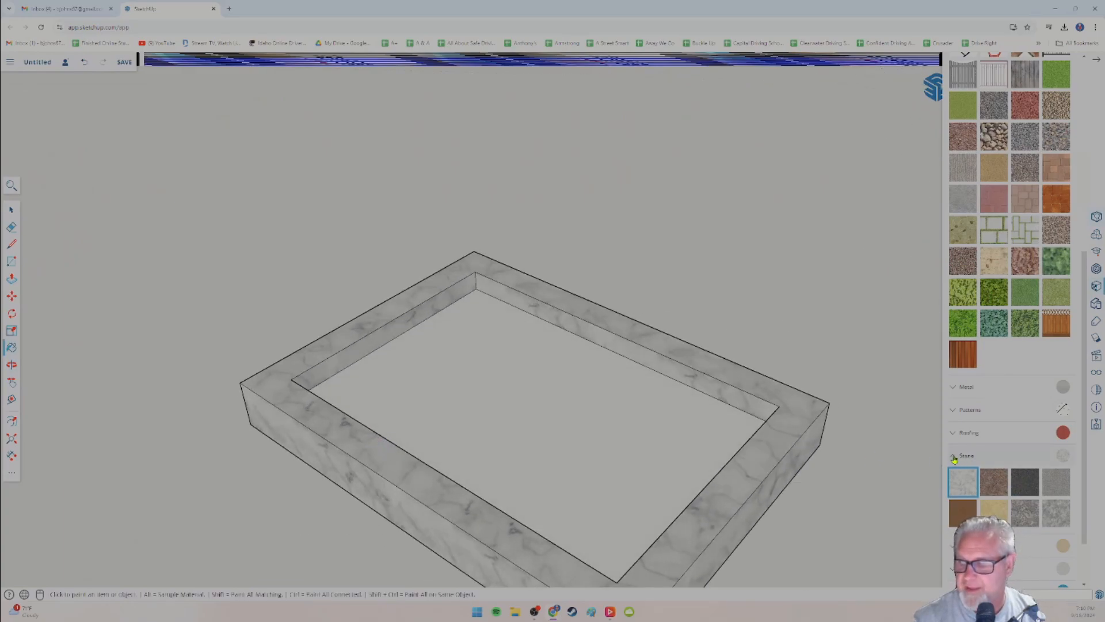
pyautogui.click(954, 459)
pyautogui.scroll(5, 954, 260)
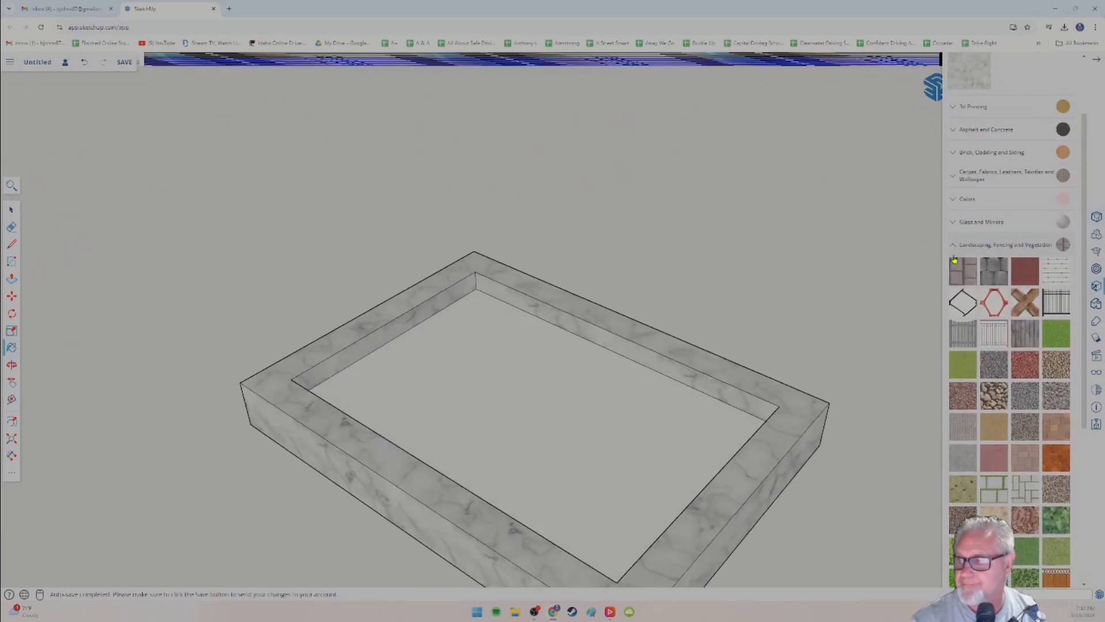
pyautogui.click(953, 245)
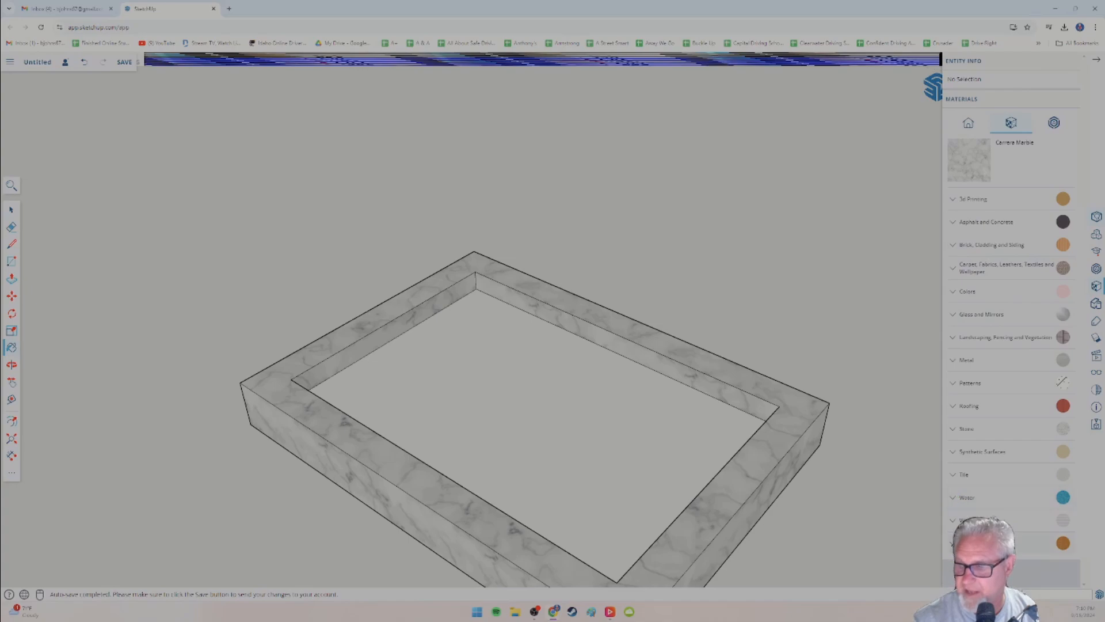
pyautogui.click(953, 498)
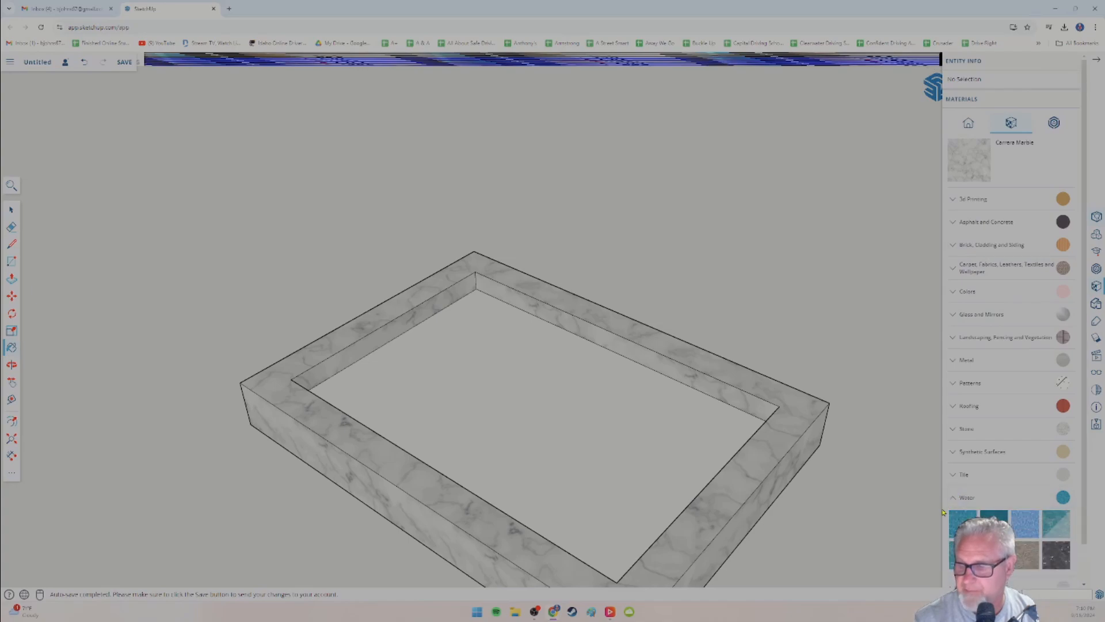
pyautogui.click(1025, 524)
pyautogui.click(563, 435)
# Raise the marble rim with Push/Pull to about twice the block's height, and raise the water face to just below it.
pyautogui.moveTo(547, 485); pyautogui.dragTo(562, 375, button='middle')
pyautogui.scroll(-3, 467, 459)
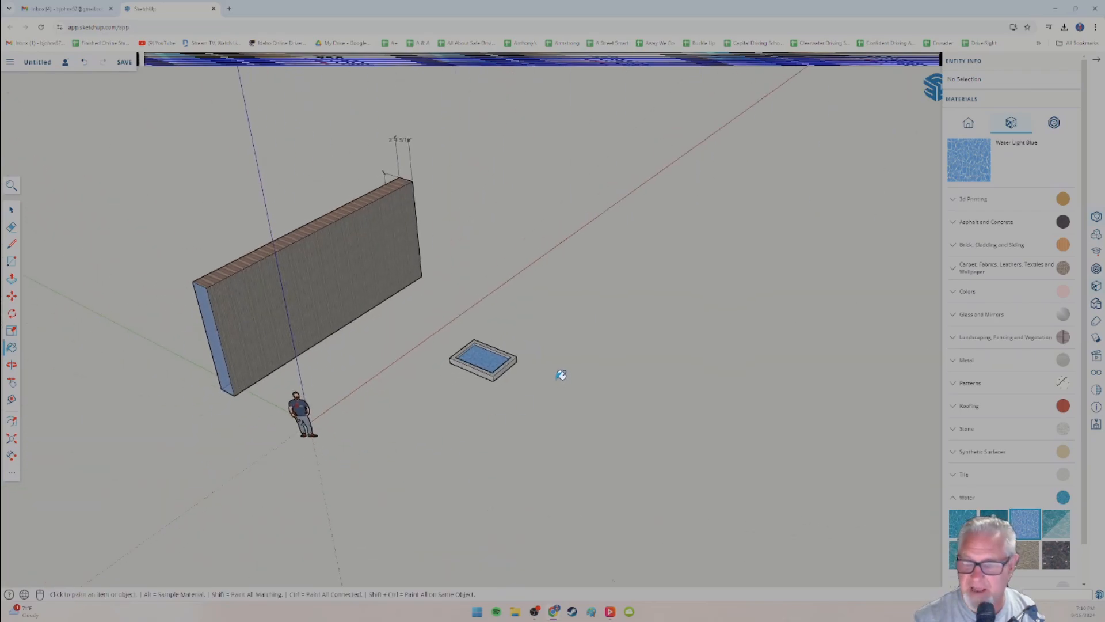
pyautogui.scroll(3, 410, 387)
pyautogui.moveTo(409, 387); pyautogui.dragTo(271, 370, button='middle')
pyautogui.scroll(3, 465, 352)
pyautogui.scroll(2, 465, 352)
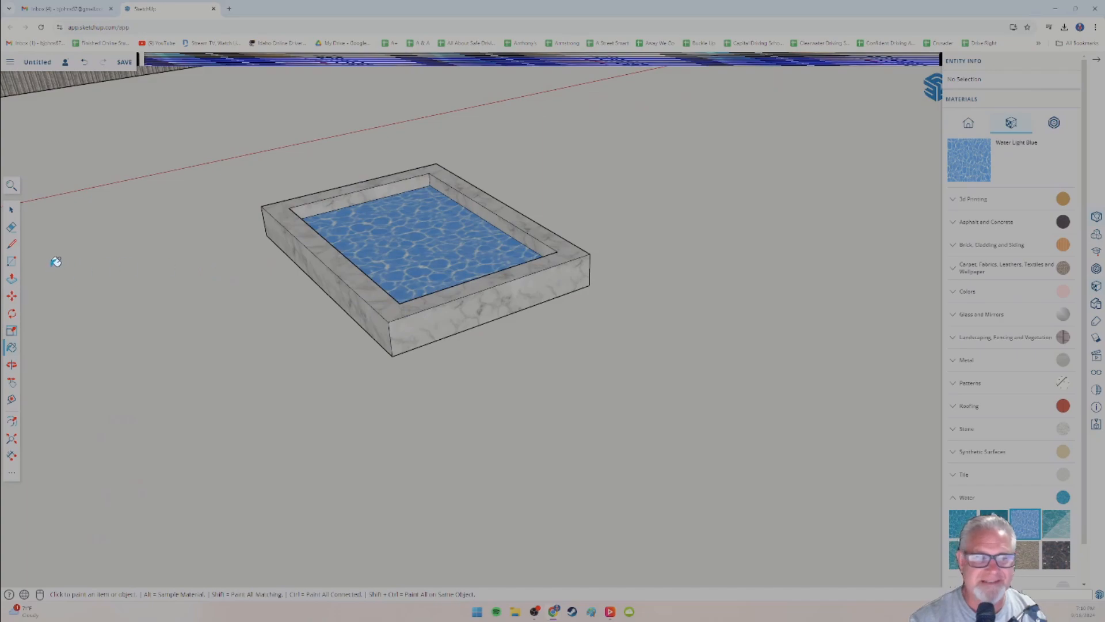
pyautogui.click(12, 279)
pyautogui.click(344, 276)
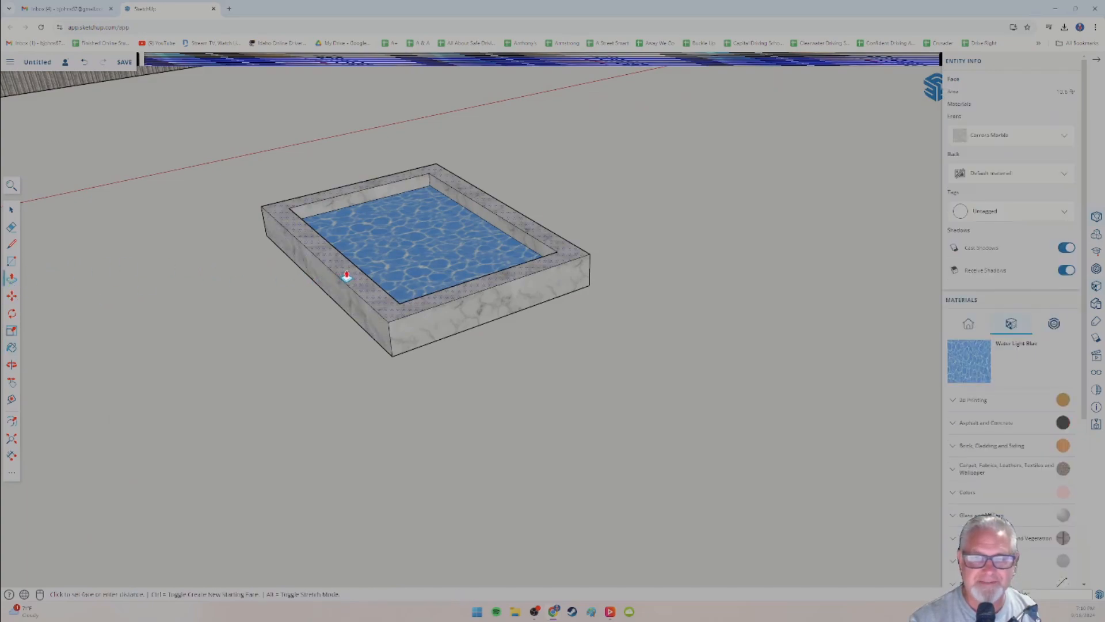
pyautogui.click(339, 241)
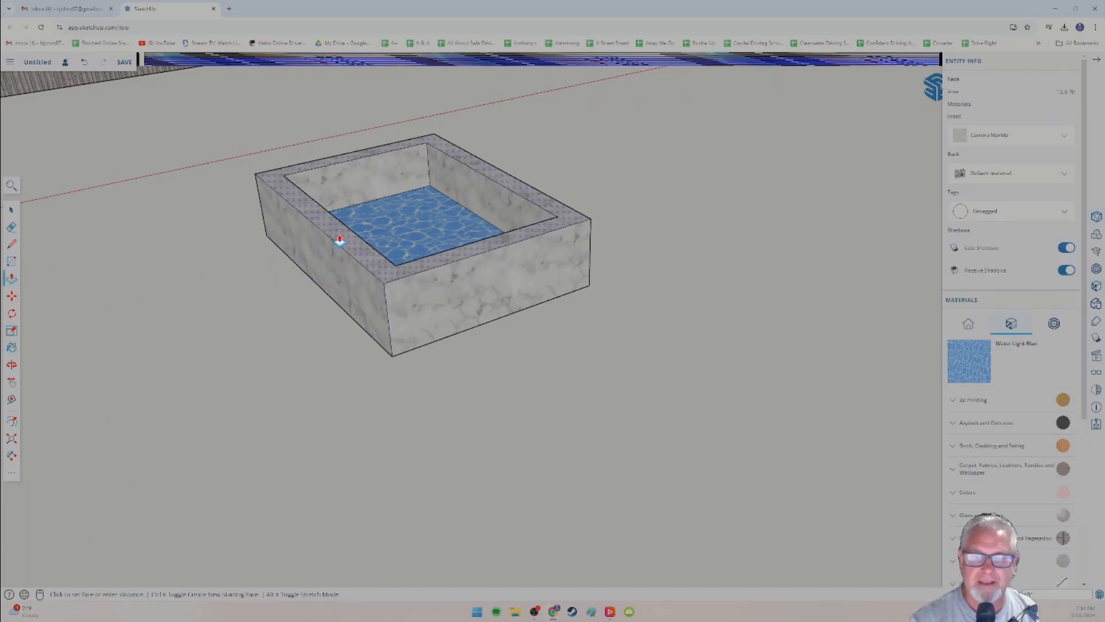
pyautogui.click(401, 225)
pyautogui.click(403, 194)
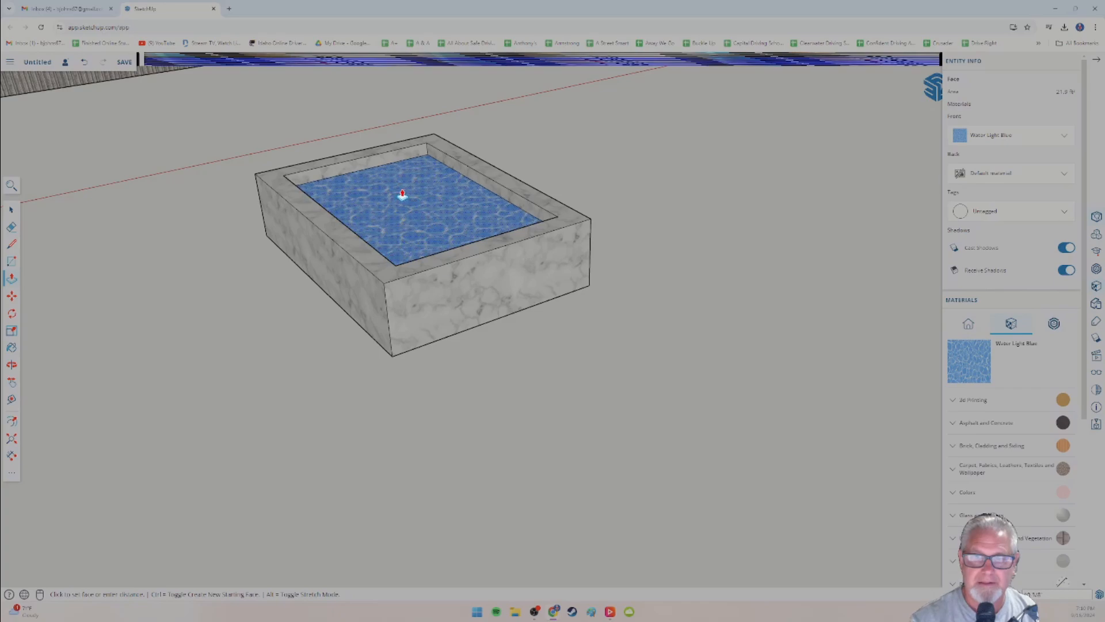
# Extend the pool's short marble end face outward with Push/Pull to form a wider ledge beside the water.
pyautogui.moveTo(476, 289); pyautogui.dragTo(302, 305, button='middle')
pyautogui.scroll(-6, 323, 279)
pyautogui.scroll(2, 342, 303)
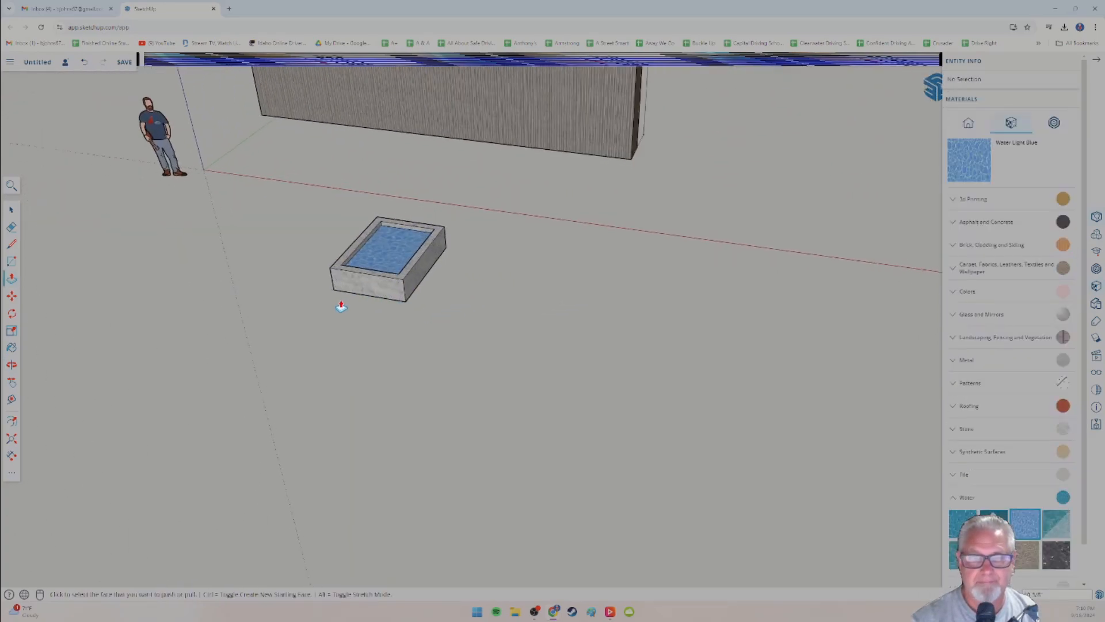
pyautogui.click(374, 288)
pyautogui.click(353, 316)
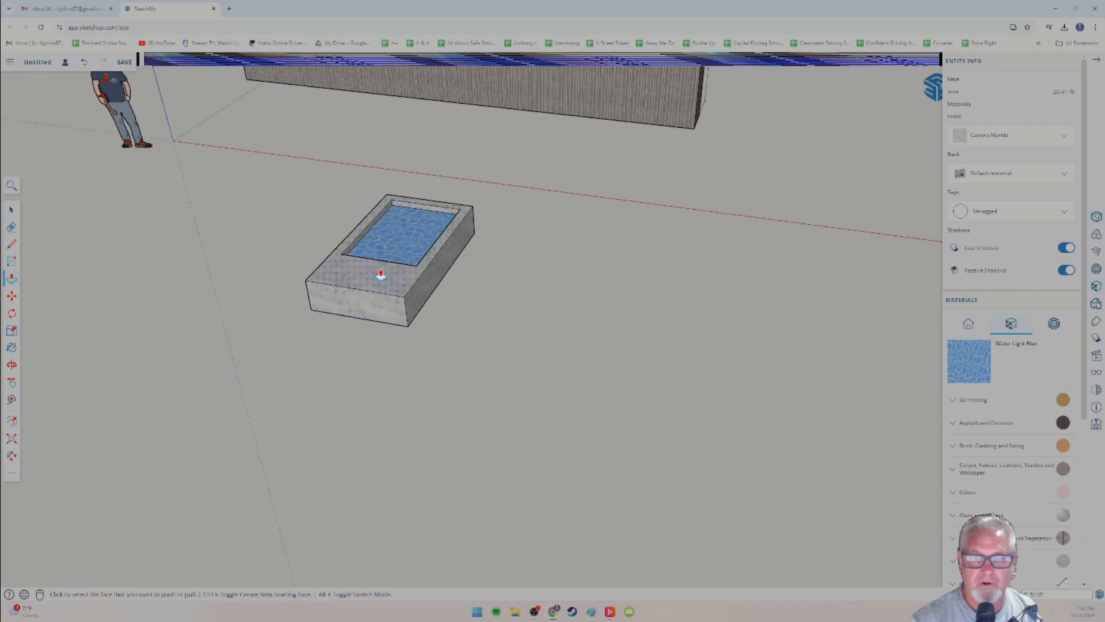
pyautogui.scroll(3, 385, 270)
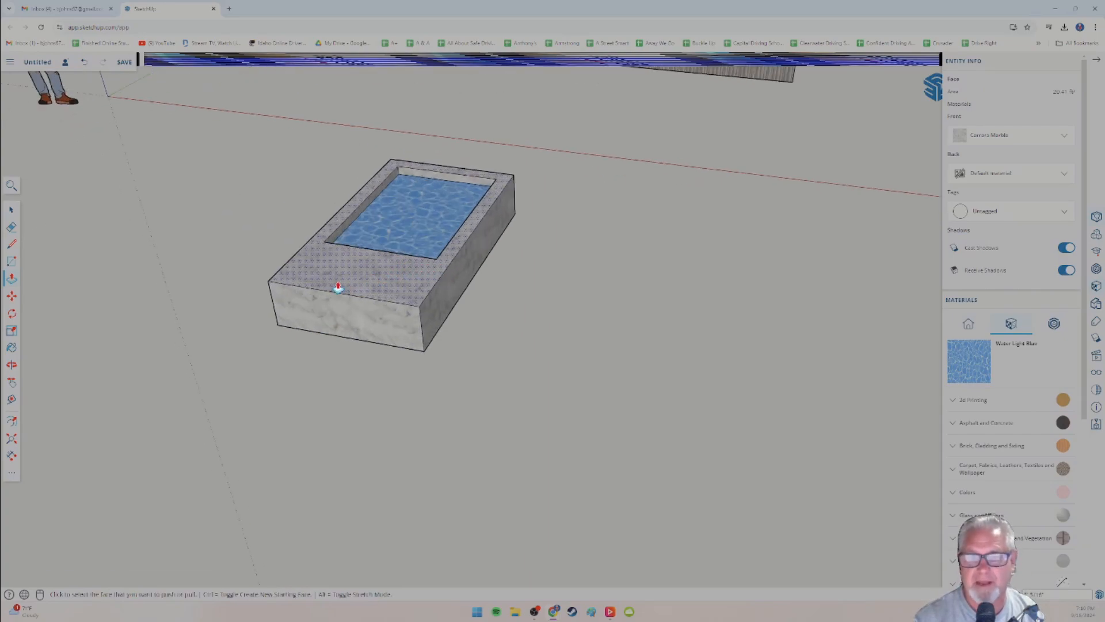
# Try to move the recess edge beside the wide ledge outward with the Move tool, and undo it.
pyautogui.moveTo(299, 305); pyautogui.dragTo(360, 333, button='middle')
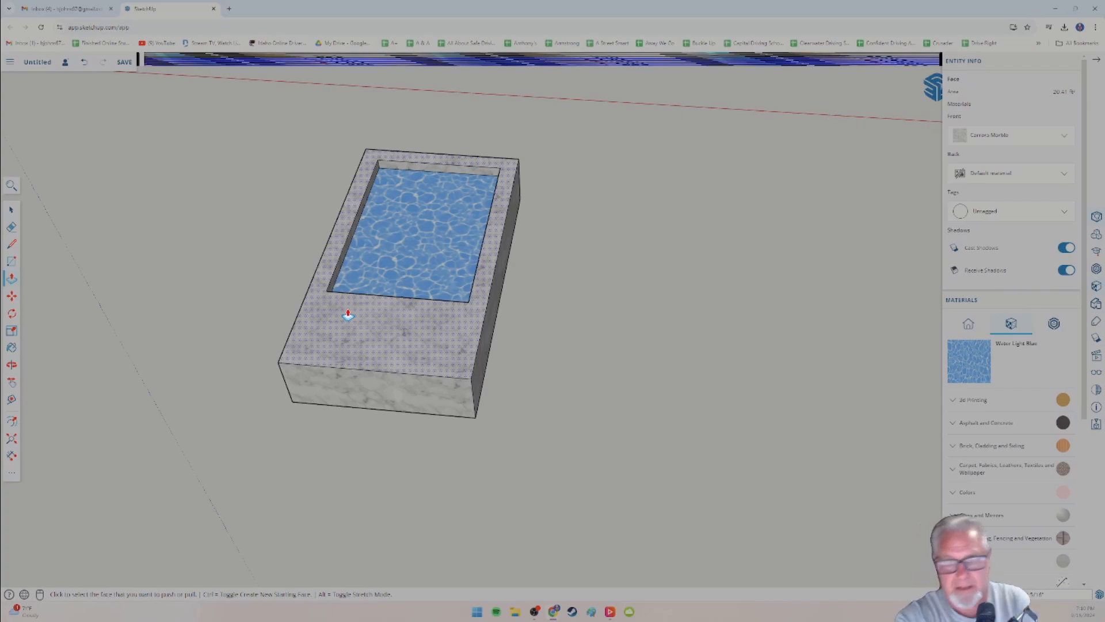
pyautogui.click(11, 296)
pyautogui.click(394, 296)
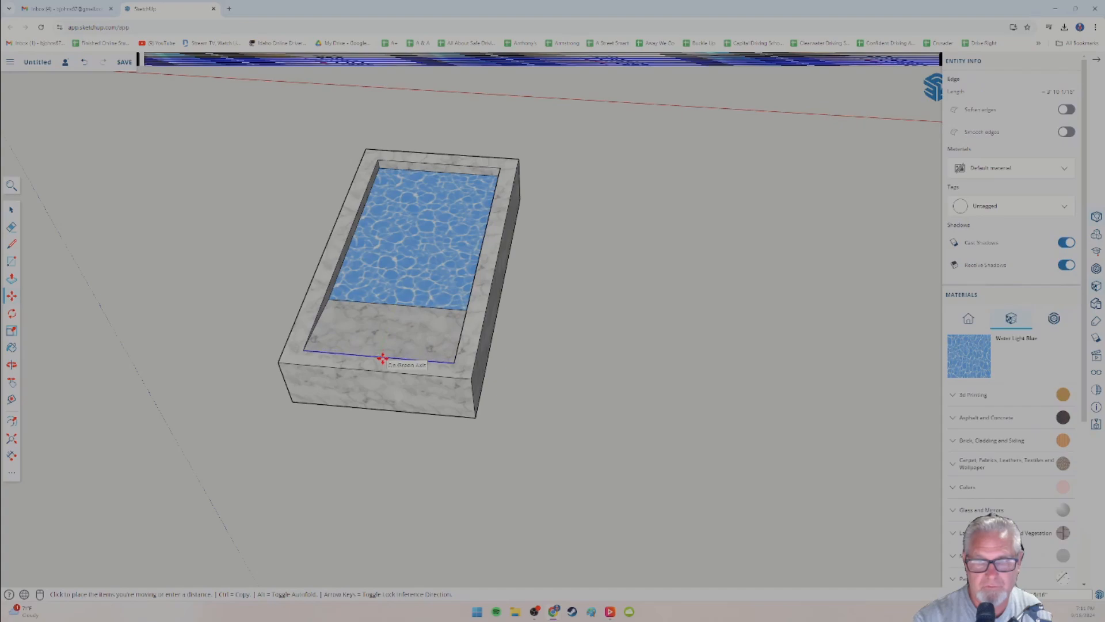
pyautogui.click(424, 363)
pyautogui.moveTo(530, 363); pyautogui.dragTo(465, 386, button='middle')
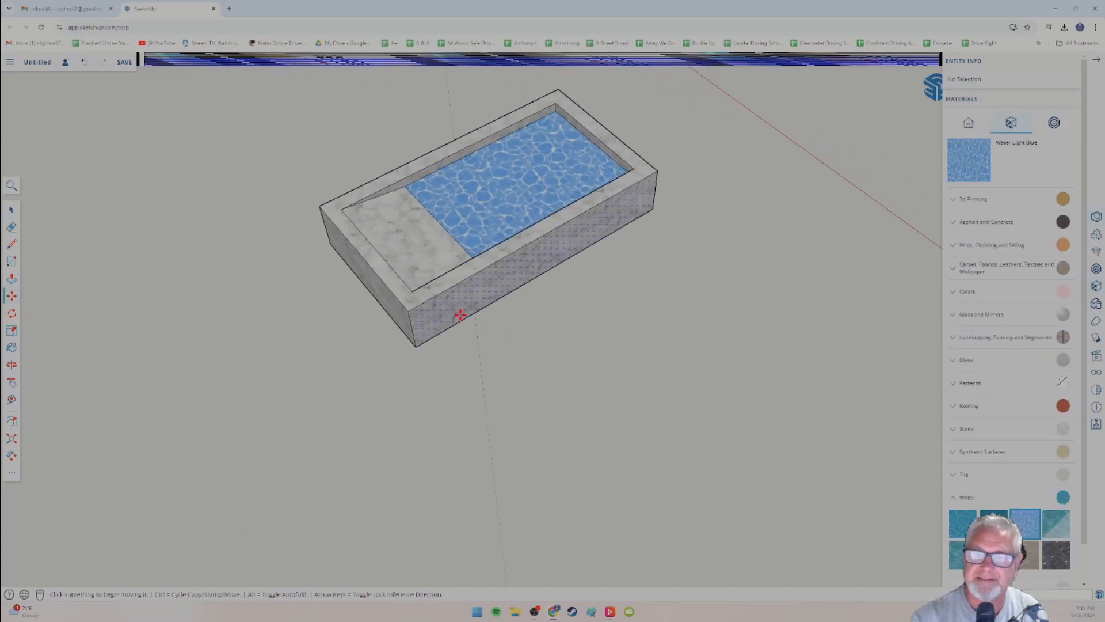
pyautogui.scroll(3, 455, 308)
pyautogui.scroll(-4, 363, 207)
pyautogui.scroll(2, 403, 236)
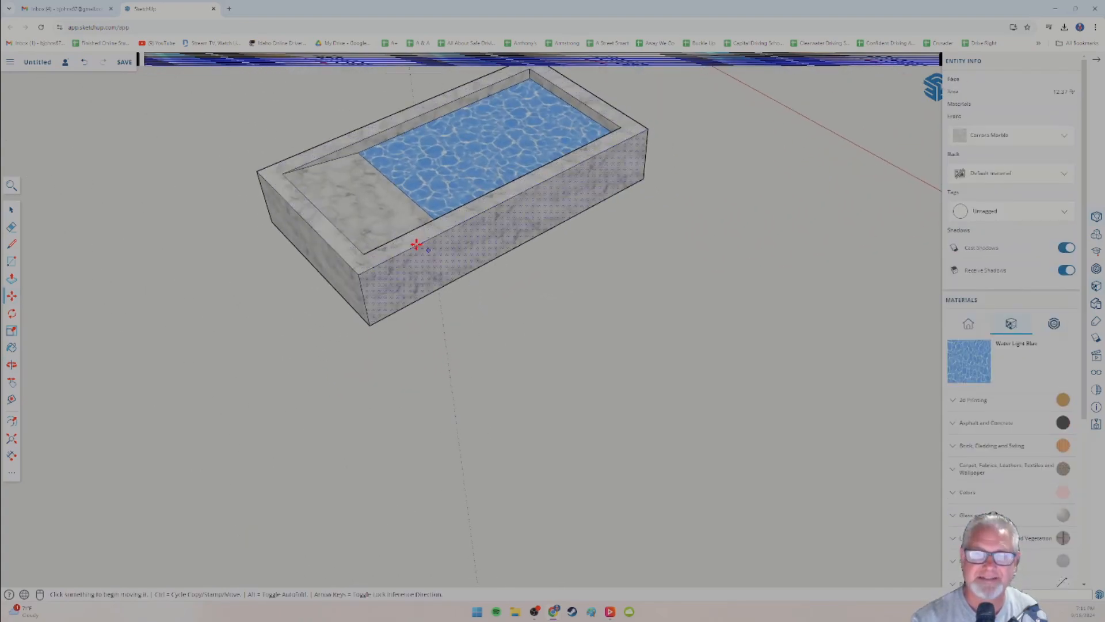
pyautogui.hotkey('ctrl', 'z')
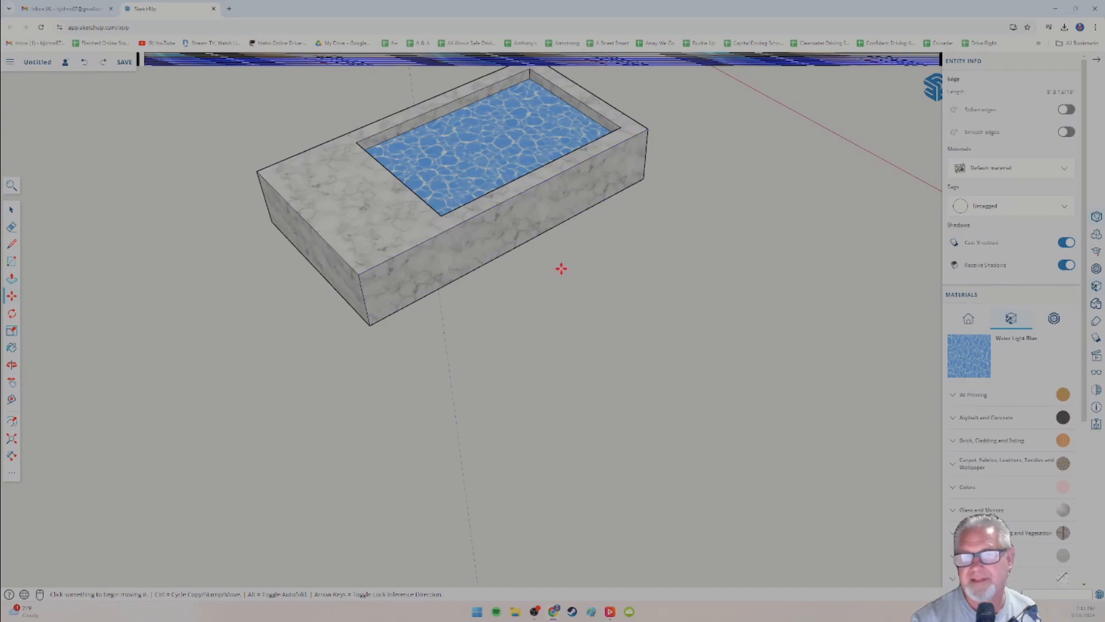
# Push the recess's inner end wall outward with Push/Pull to lengthen the water and narrow the wide ledge to a rim.
pyautogui.moveTo(561, 268); pyautogui.dragTo(506, 190, button='middle')
pyautogui.moveTo(518, 128); pyautogui.dragTo(432, 228, button='middle')
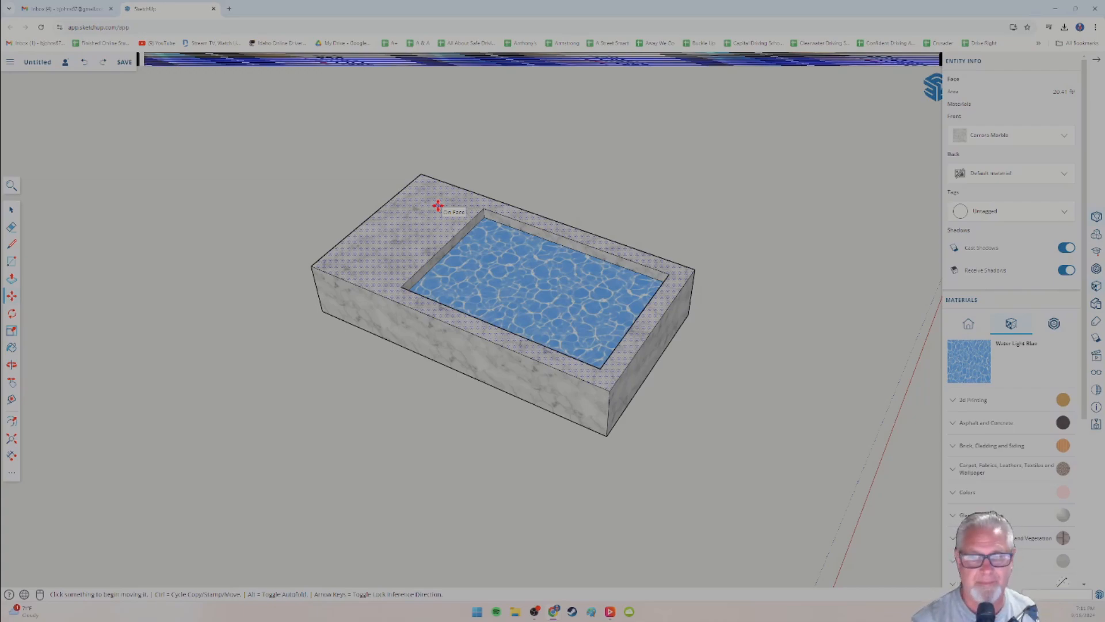
pyautogui.scroll(2, 457, 279)
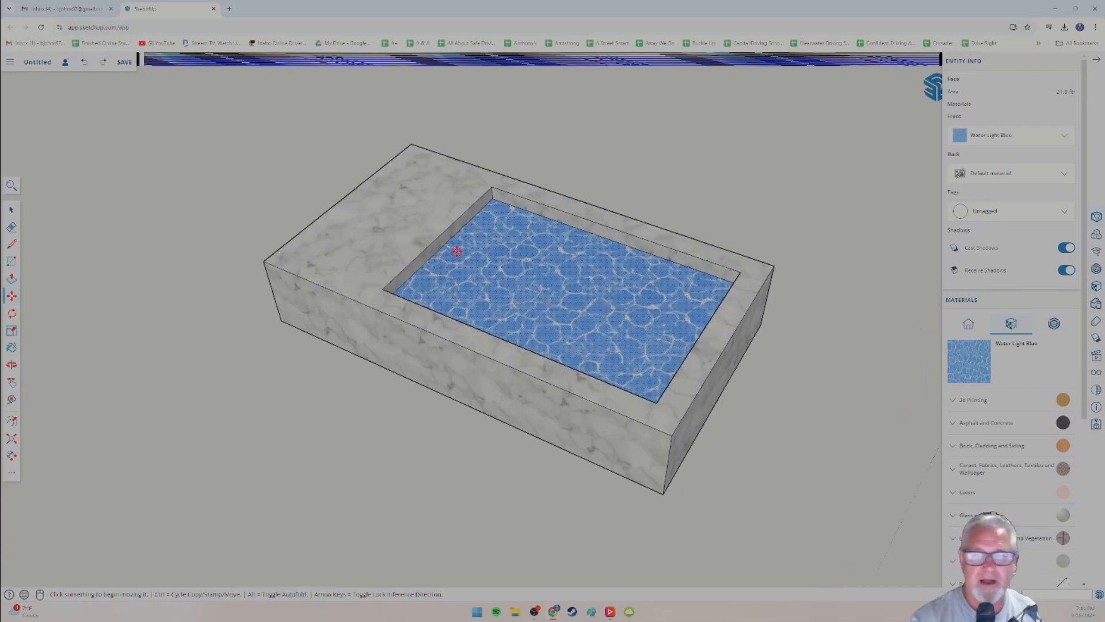
pyautogui.keyDown('shift'); pyautogui.moveTo(456, 251); pyautogui.dragTo(374, 268, button='middle'); pyautogui.keyUp('shift')
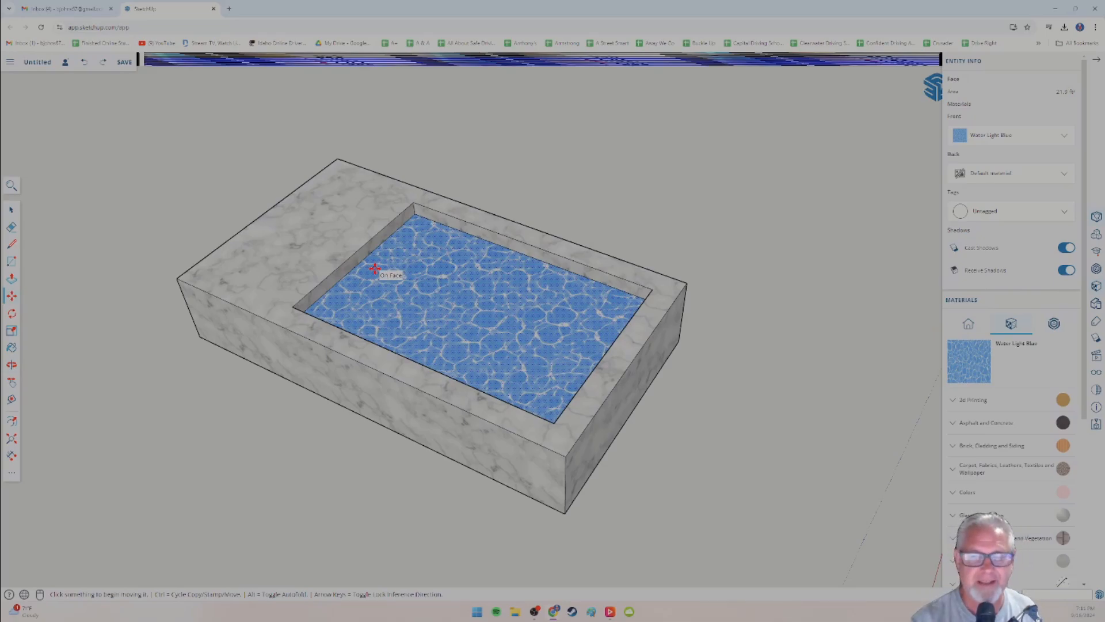
pyautogui.click(11, 278)
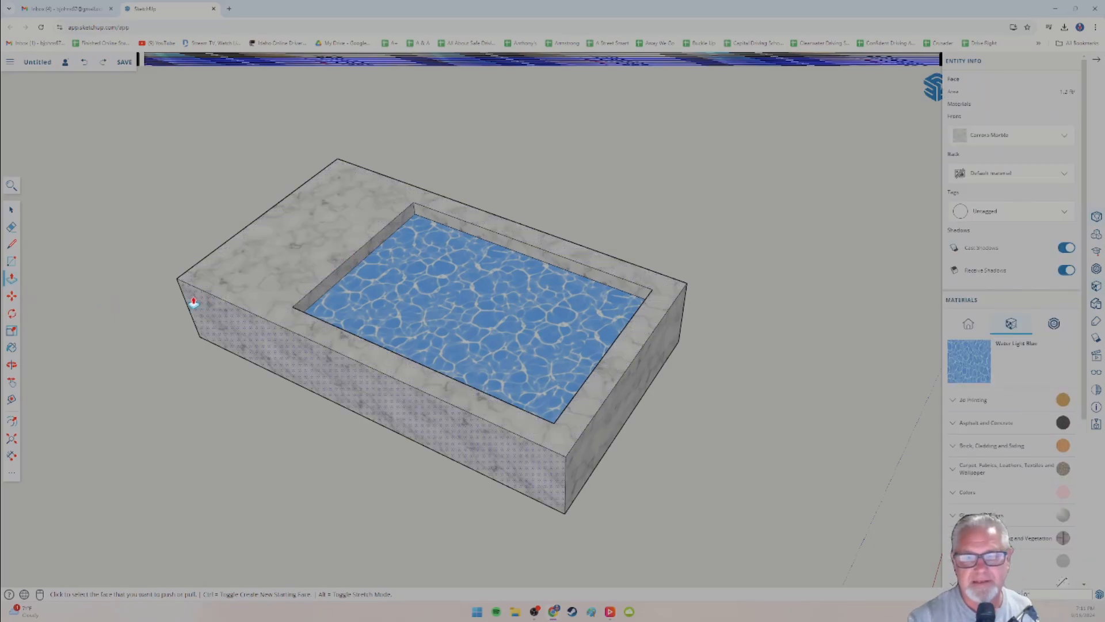
pyautogui.moveTo(187, 298); pyautogui.dragTo(353, 300, button='middle')
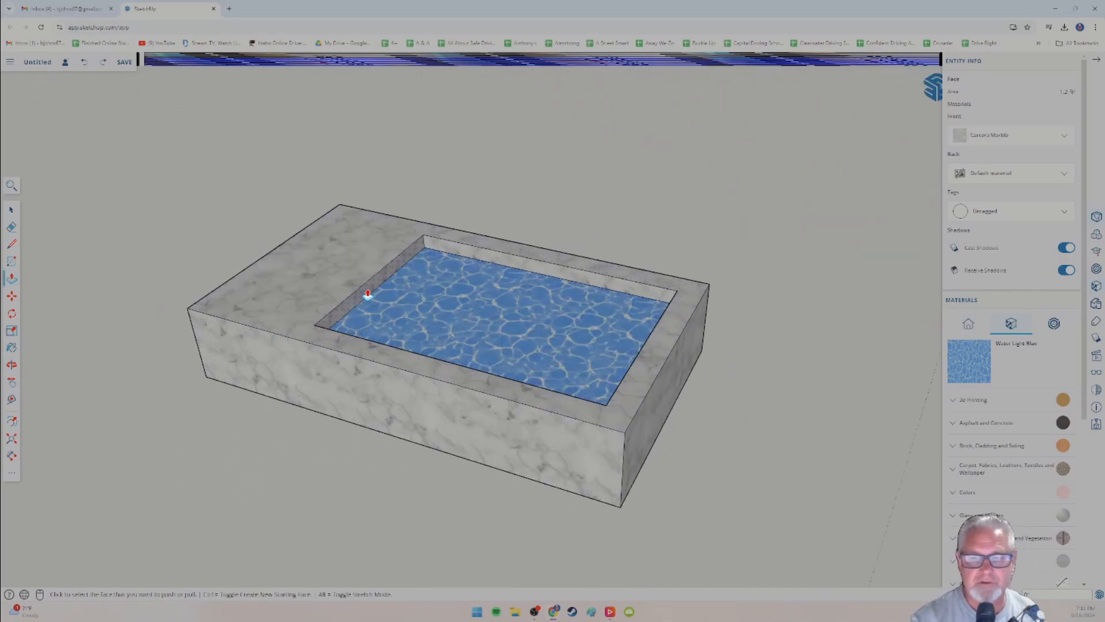
pyautogui.click(368, 295)
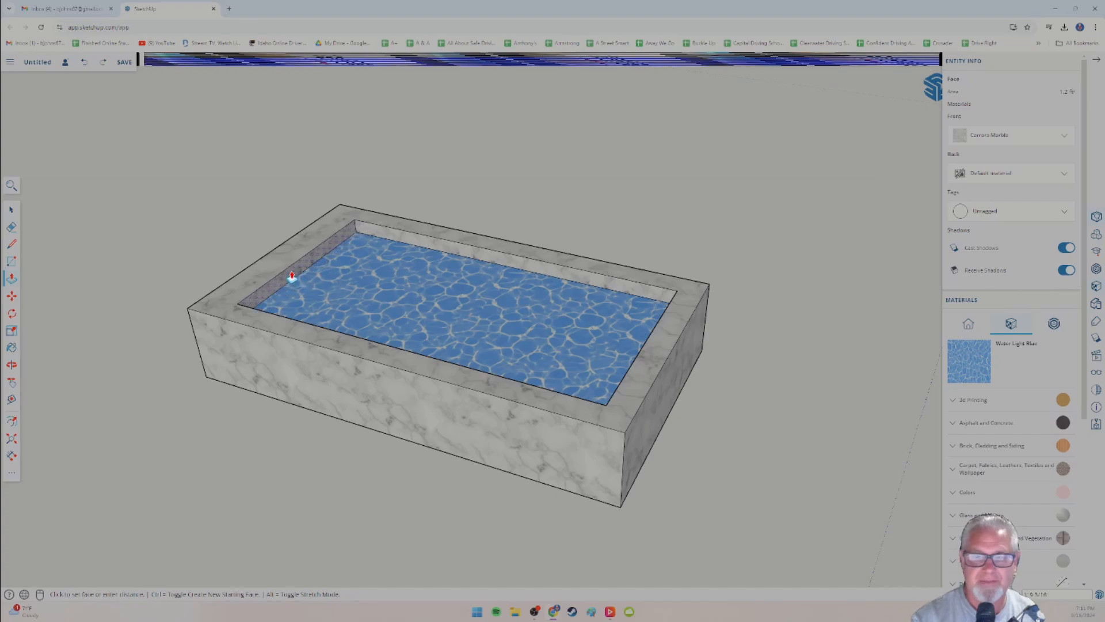
pyautogui.click(285, 273)
# Push the same inner end wall slightly further outward to even out the rim width.
pyautogui.moveTo(286, 274); pyautogui.dragTo(310, 361, button='middle')
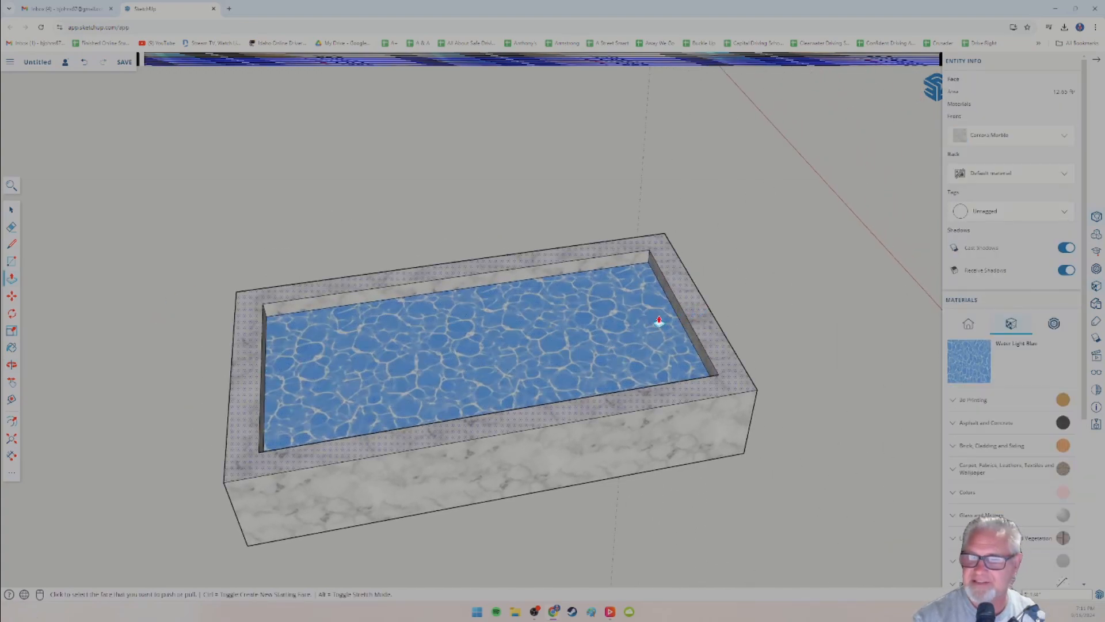
pyautogui.moveTo(661, 328); pyautogui.dragTo(409, 375, button='middle')
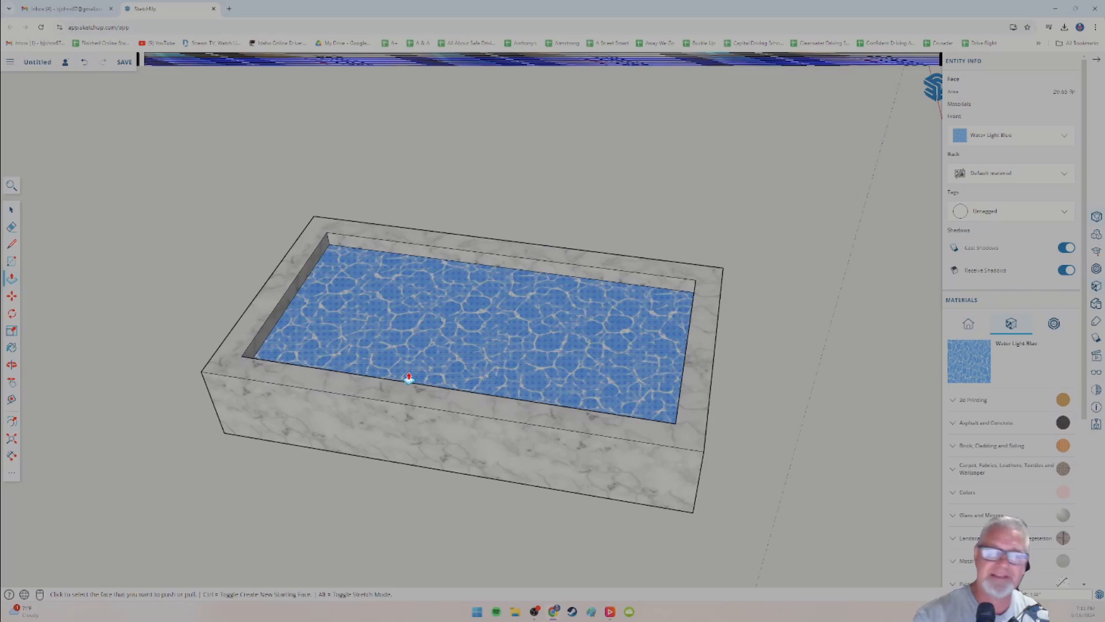
pyautogui.click(284, 309)
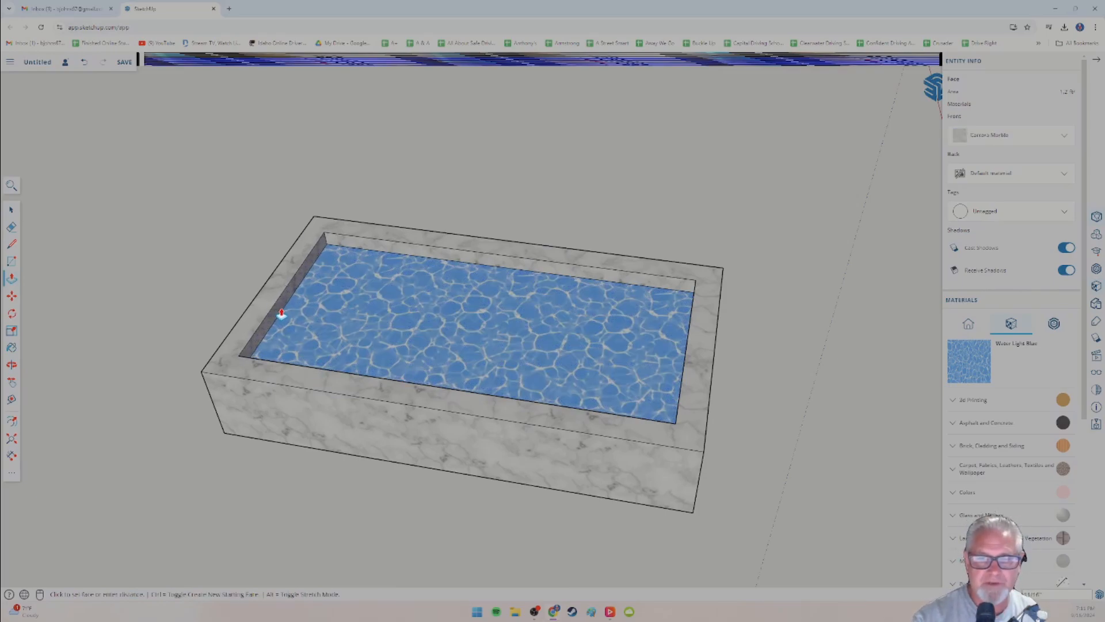
pyautogui.click(279, 313)
# Examine the pool from several angles and distances, together with the slab and the standing figure.
pyautogui.moveTo(279, 313); pyautogui.dragTo(468, 361, button='middle')
pyautogui.scroll(-5, 345, 403)
pyautogui.scroll(2, 431, 395)
pyautogui.scroll(1, 469, 415)
pyautogui.scroll(1, 468, 415)
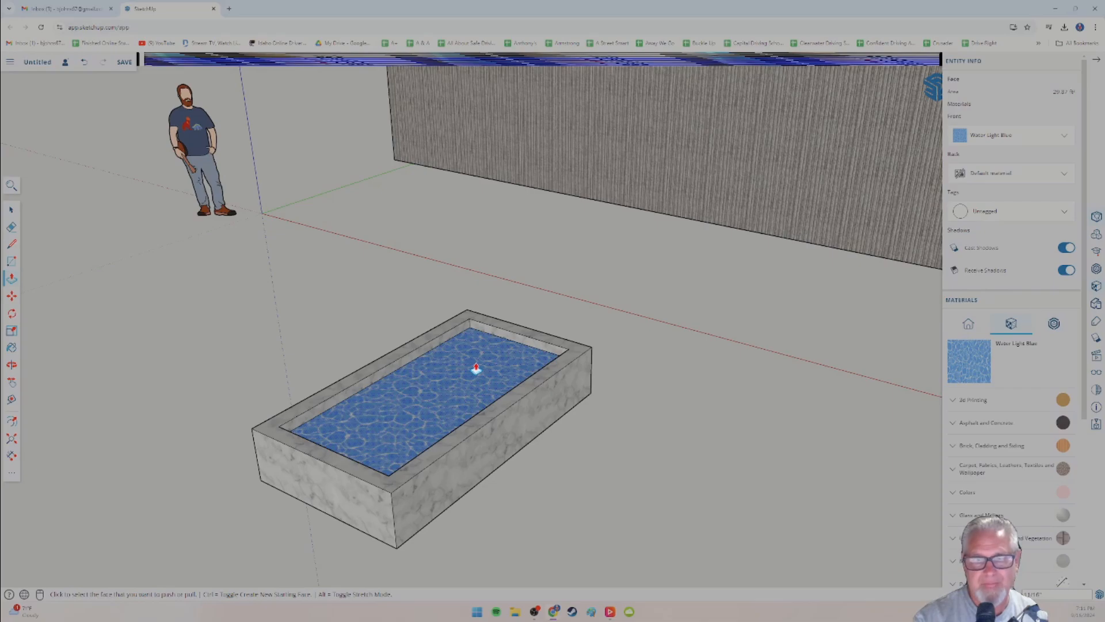
pyautogui.moveTo(468, 353); pyautogui.dragTo(523, 442, button='middle')
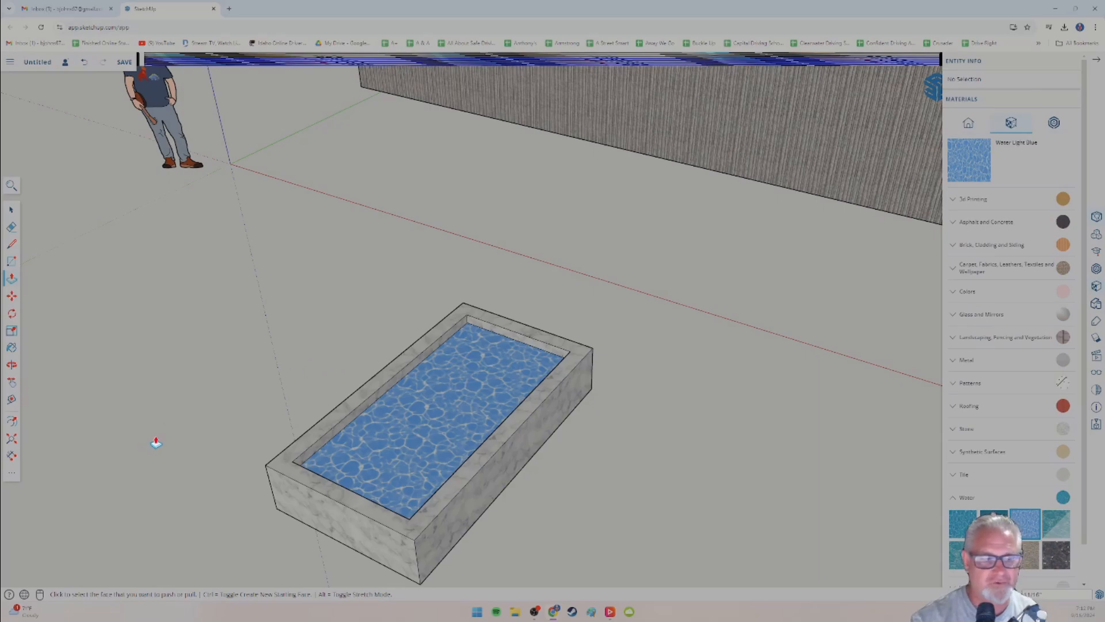
pyautogui.moveTo(110, 533); pyautogui.dragTo(220, 365, button='middle')
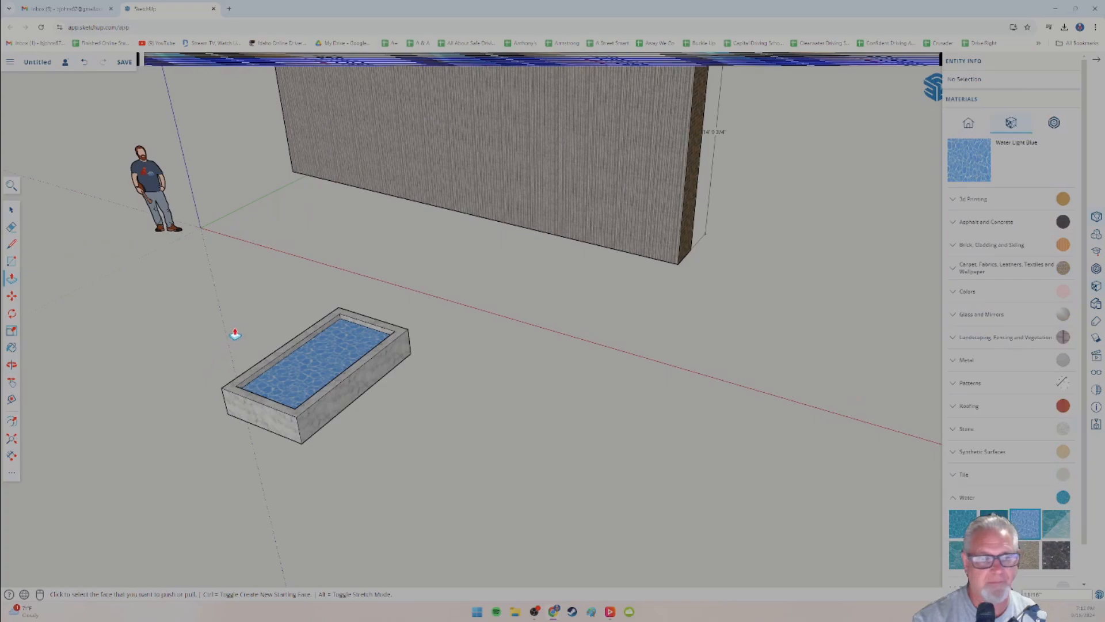
pyautogui.scroll(-4, 301, 354)
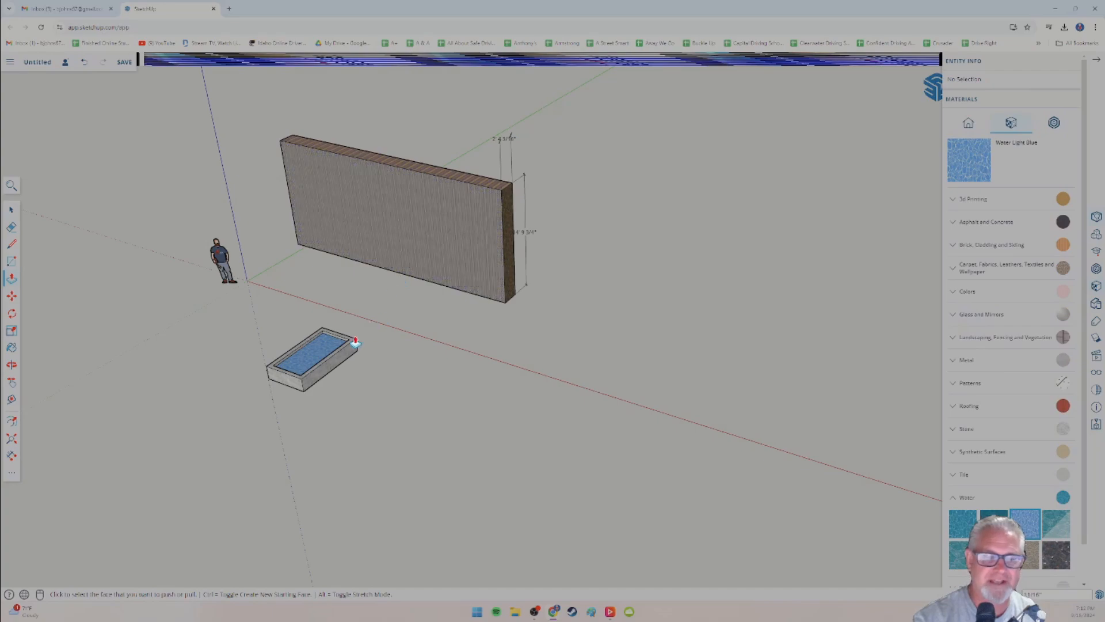
pyautogui.scroll(5, 355, 342)
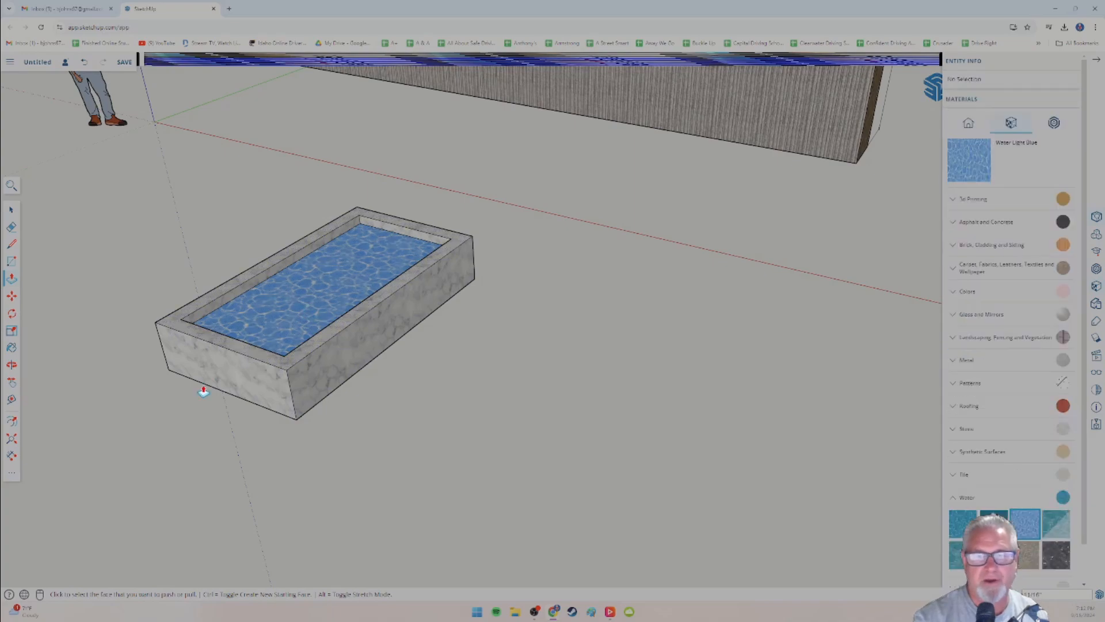
pyautogui.scroll(-5, 198, 397)
pyautogui.moveTo(176, 398); pyautogui.dragTo(112, 409, button='middle')
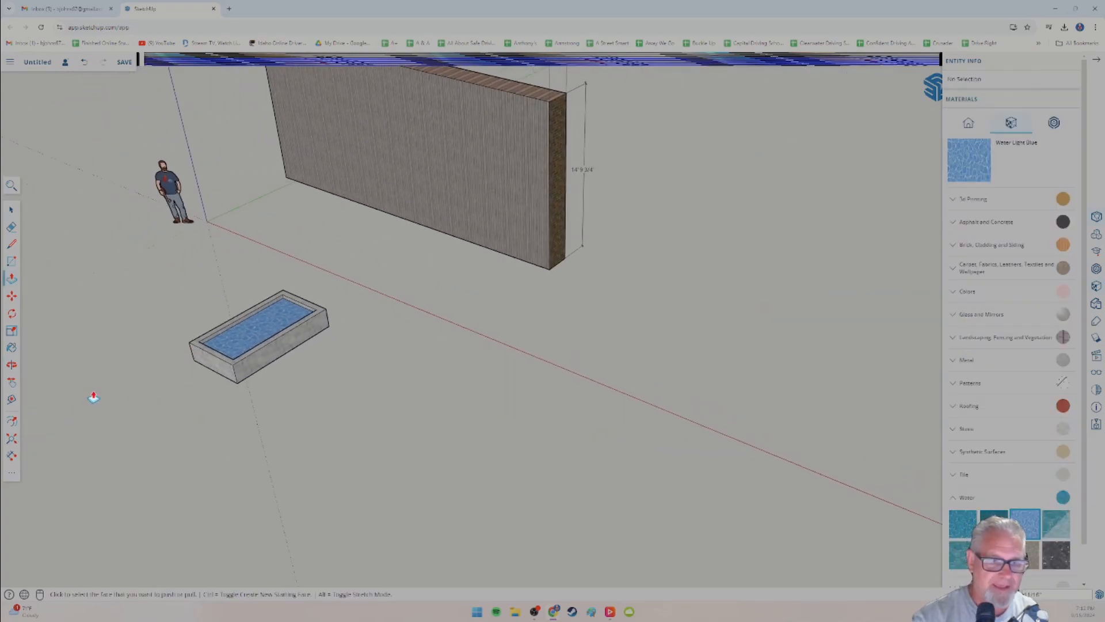
pyautogui.scroll(-3, 93, 397)
pyautogui.scroll(3, 94, 394)
pyautogui.scroll(8, 397, 365)
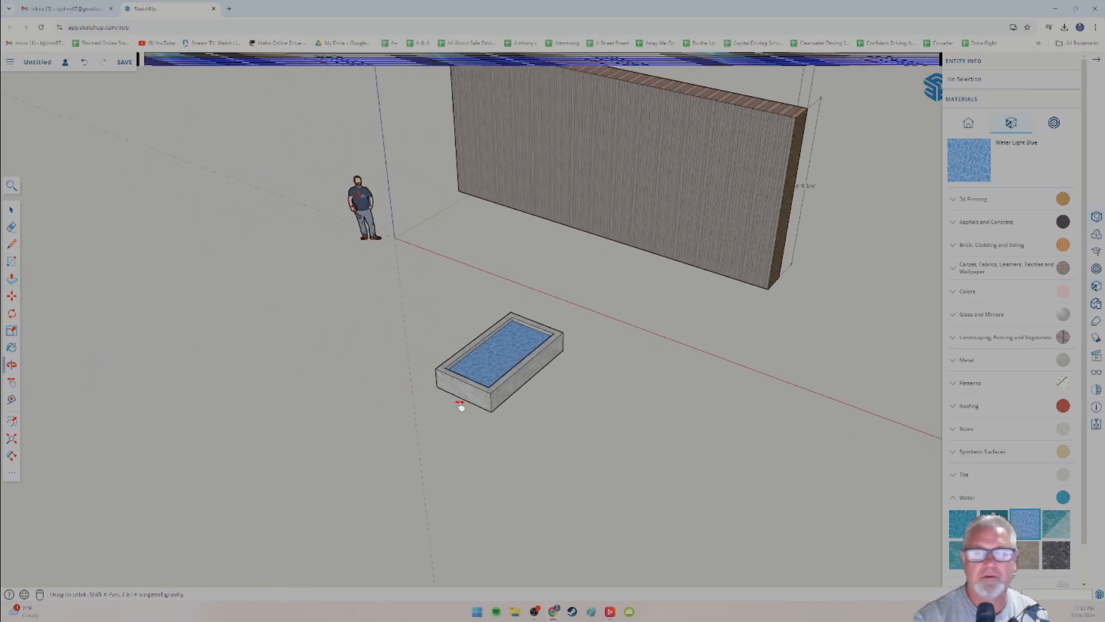
# Zoom and orbit away until the model is out of sight, and bring it back with Zoom Extents.
pyautogui.scroll(-5, 403, 385)
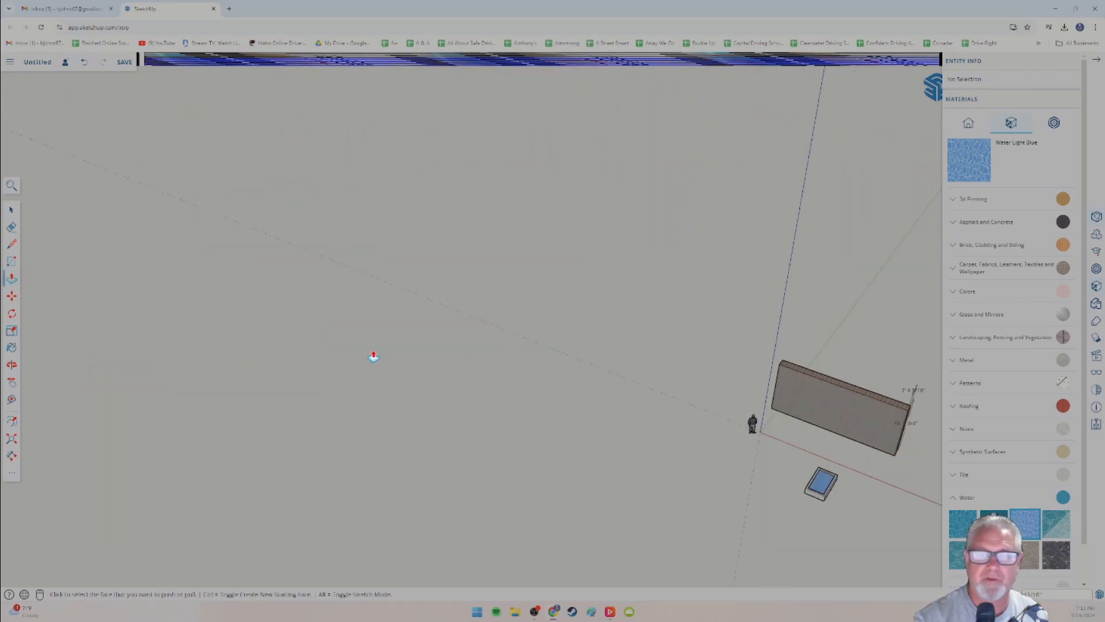
pyautogui.scroll(5, 399, 362)
pyautogui.scroll(-3, 446, 296)
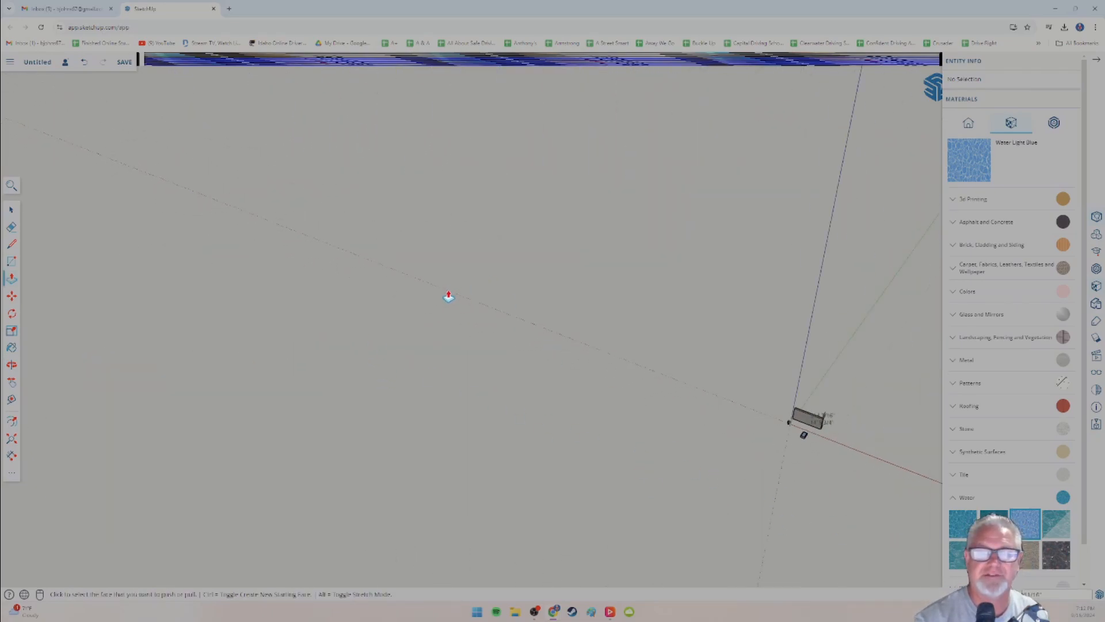
pyautogui.scroll(3, 317, 286)
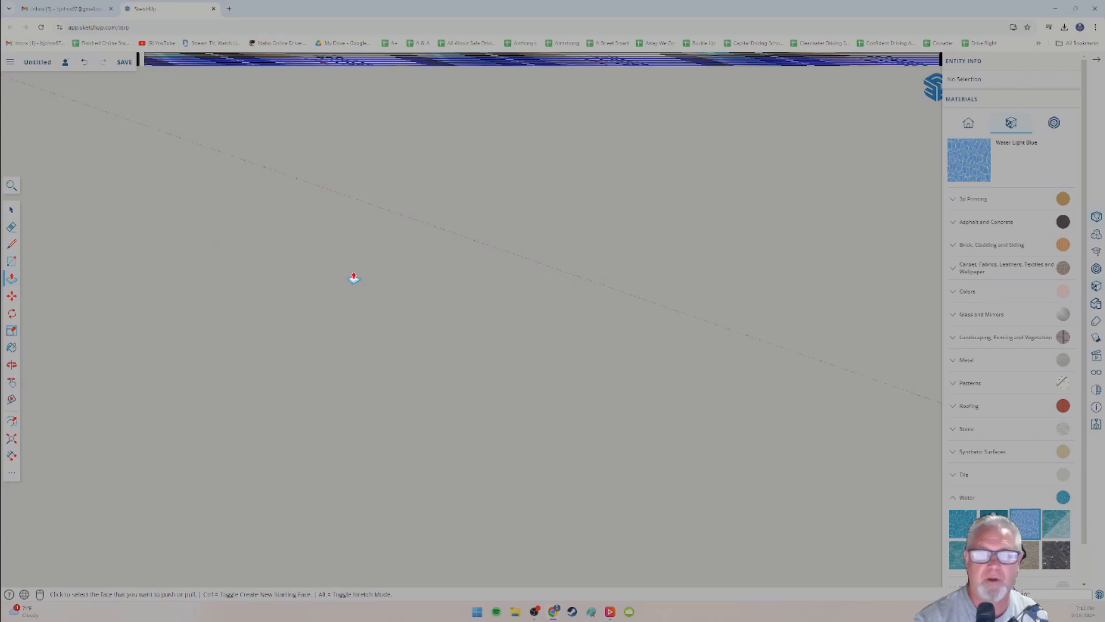
pyautogui.moveTo(354, 278); pyautogui.dragTo(493, 244, button='middle')
pyautogui.scroll(-8, 392, 288)
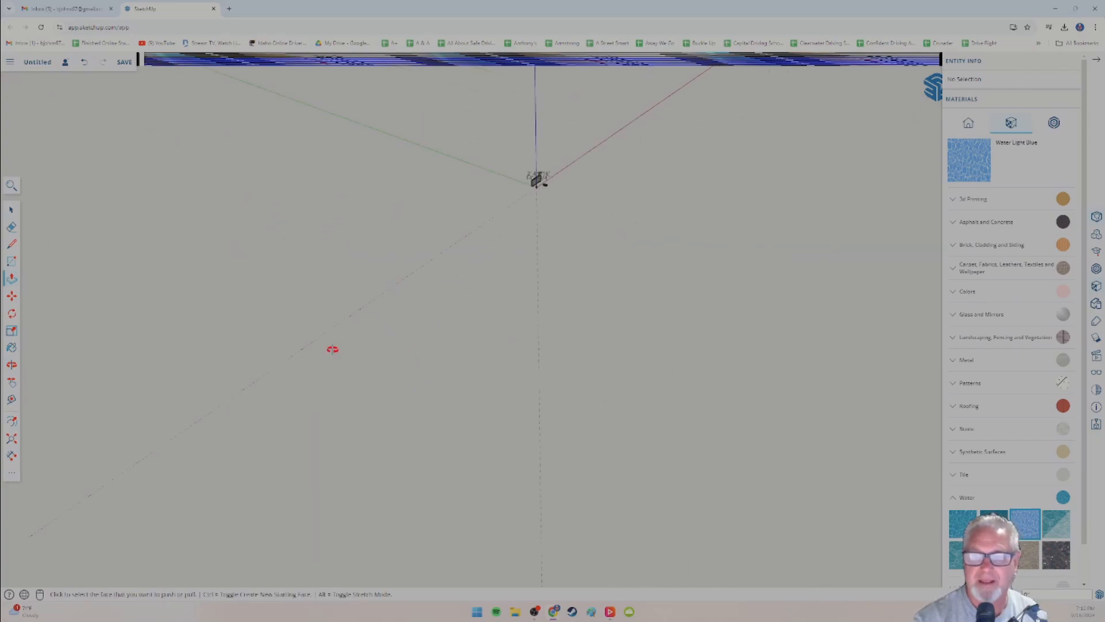
pyautogui.moveTo(332, 349); pyautogui.dragTo(415, 544, button='middle')
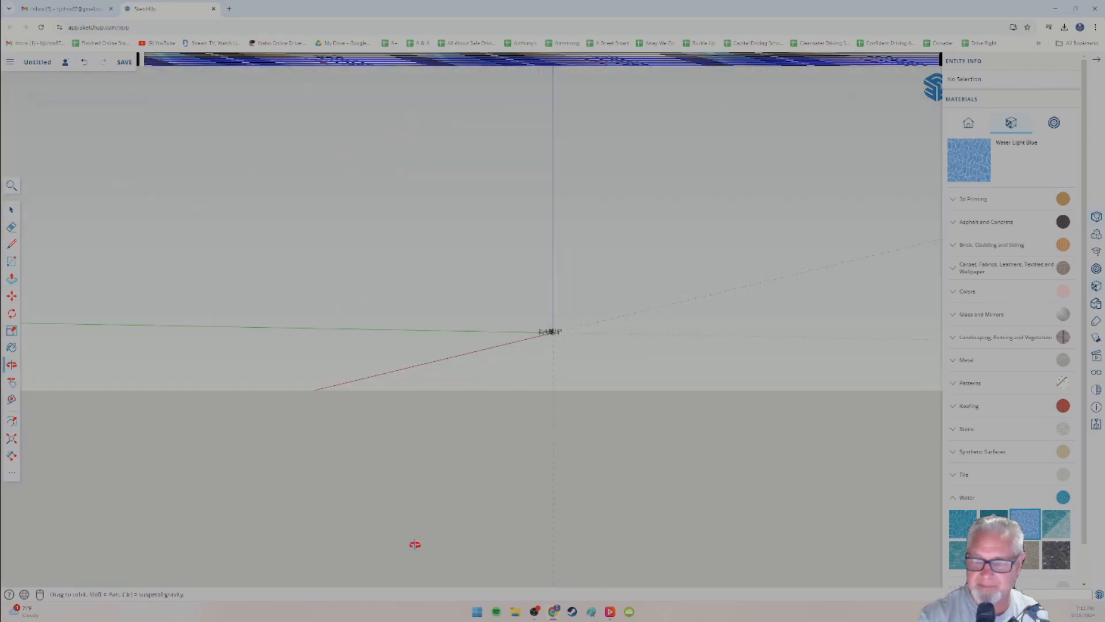
pyautogui.moveTo(415, 544); pyautogui.dragTo(438, 407)
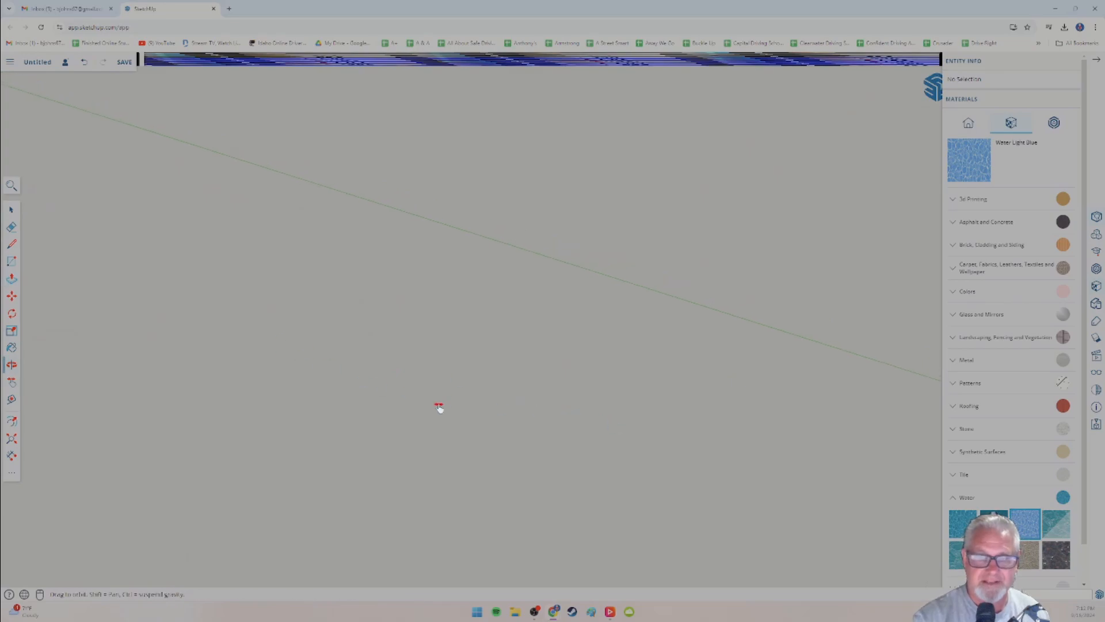
pyautogui.press('p')
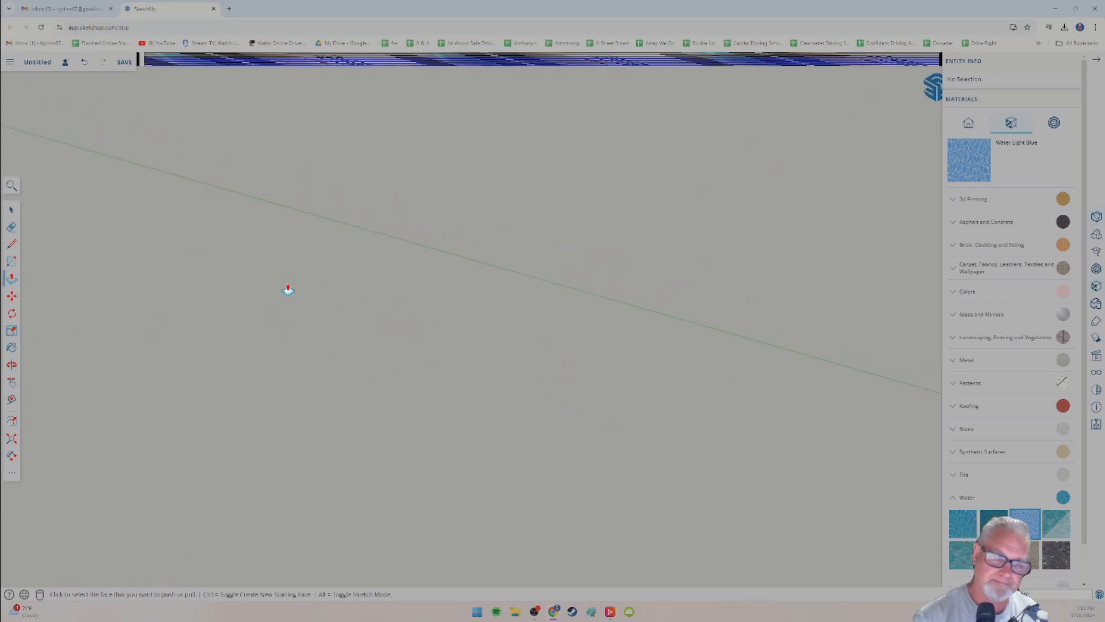
pyautogui.moveTo(288, 290); pyautogui.dragTo(441, 321, button='middle')
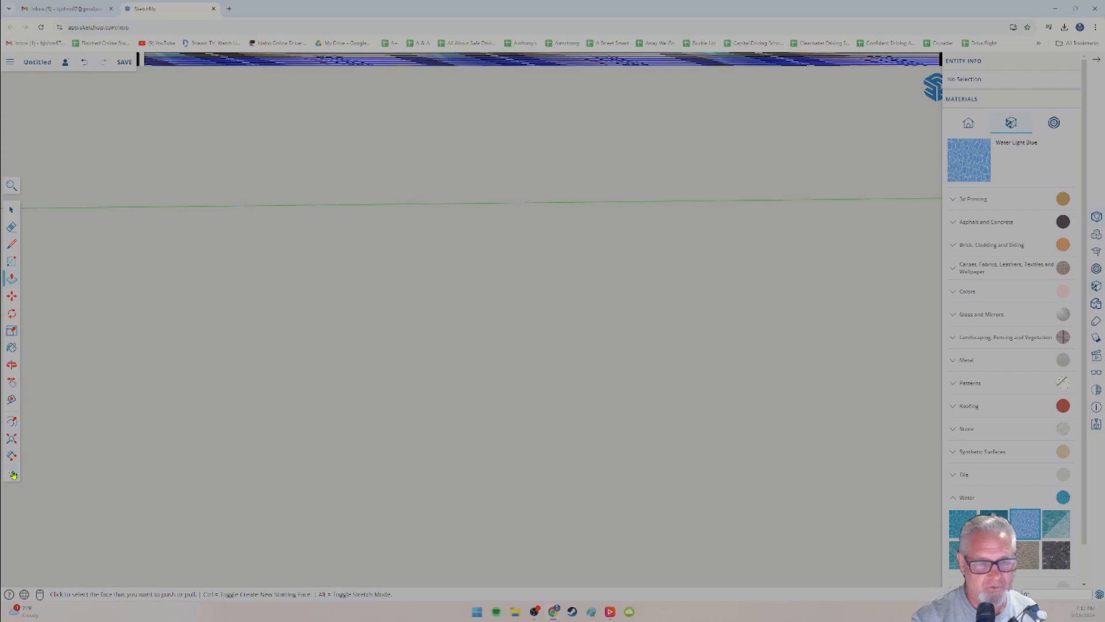
pyautogui.click(12, 475)
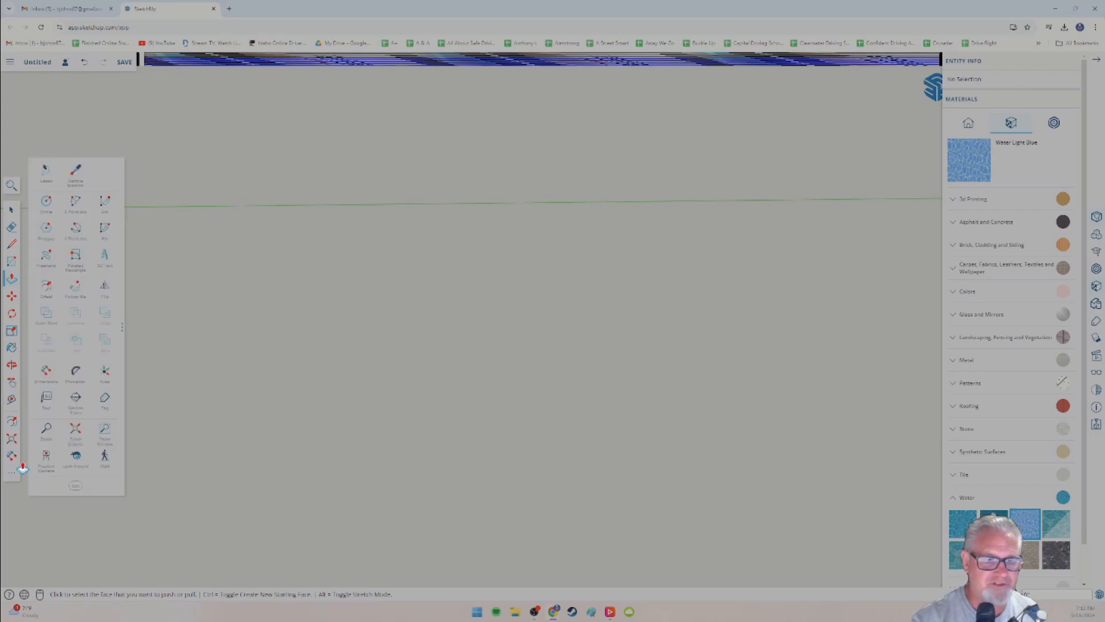
pyautogui.click(75, 433)
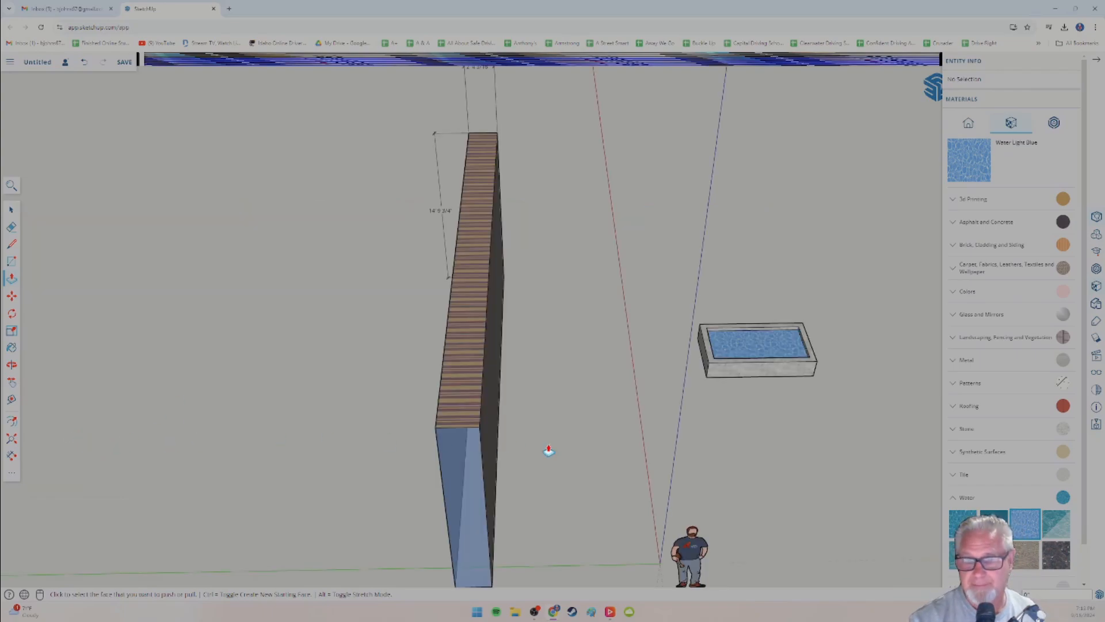
# Draw a circle on the ground between the standing figure and the pool, centred beside the red axis.
pyautogui.moveTo(620, 452); pyautogui.dragTo(365, 404, button='middle')
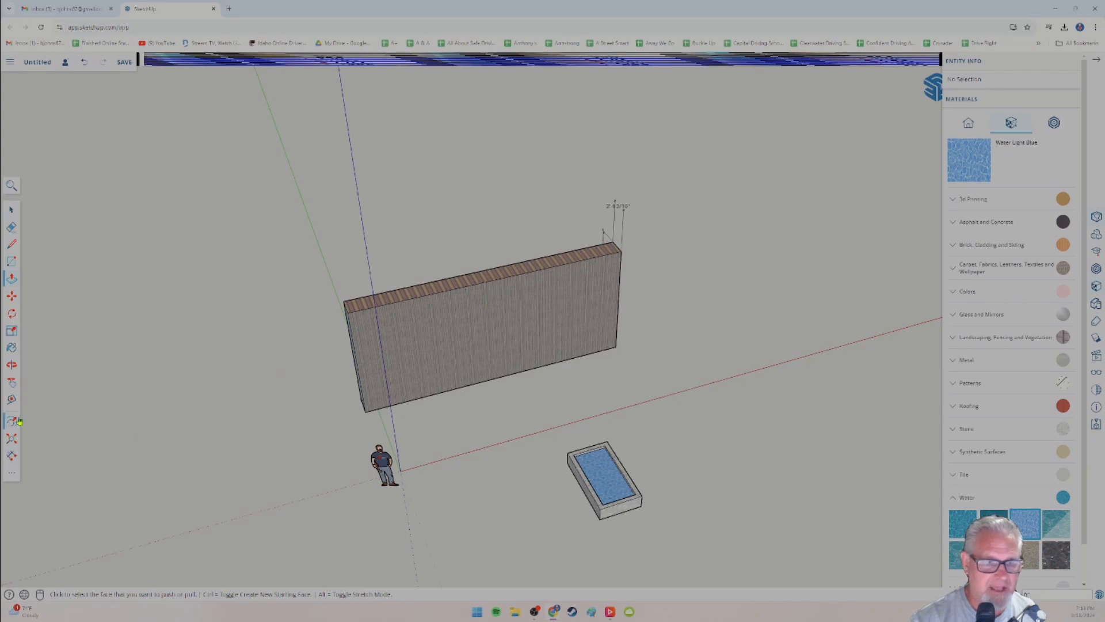
pyautogui.click(10, 475)
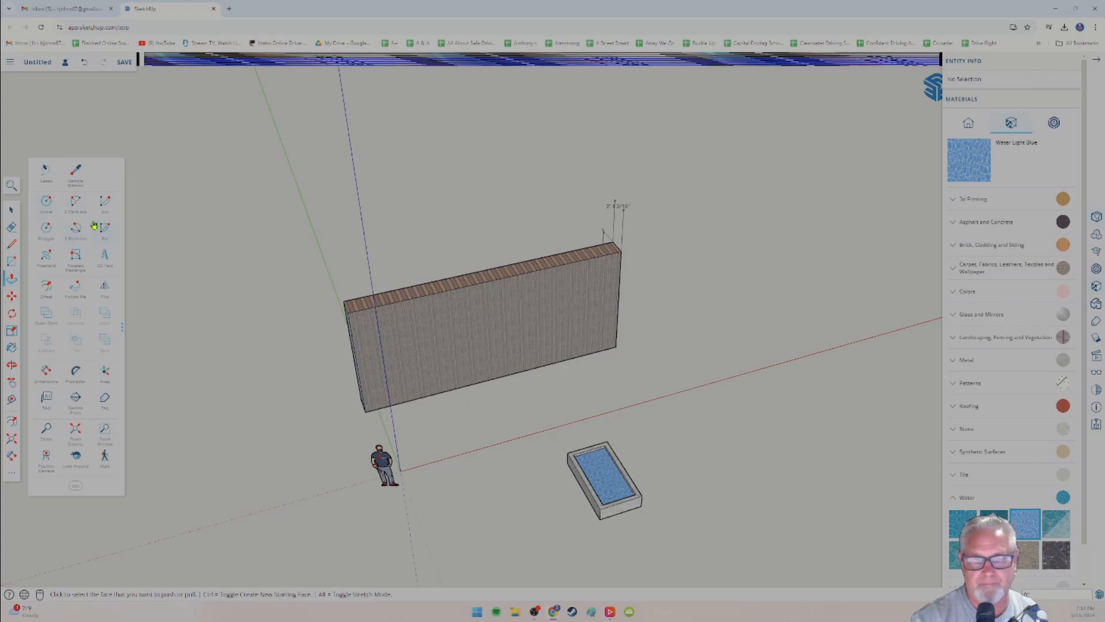
pyautogui.click(49, 204)
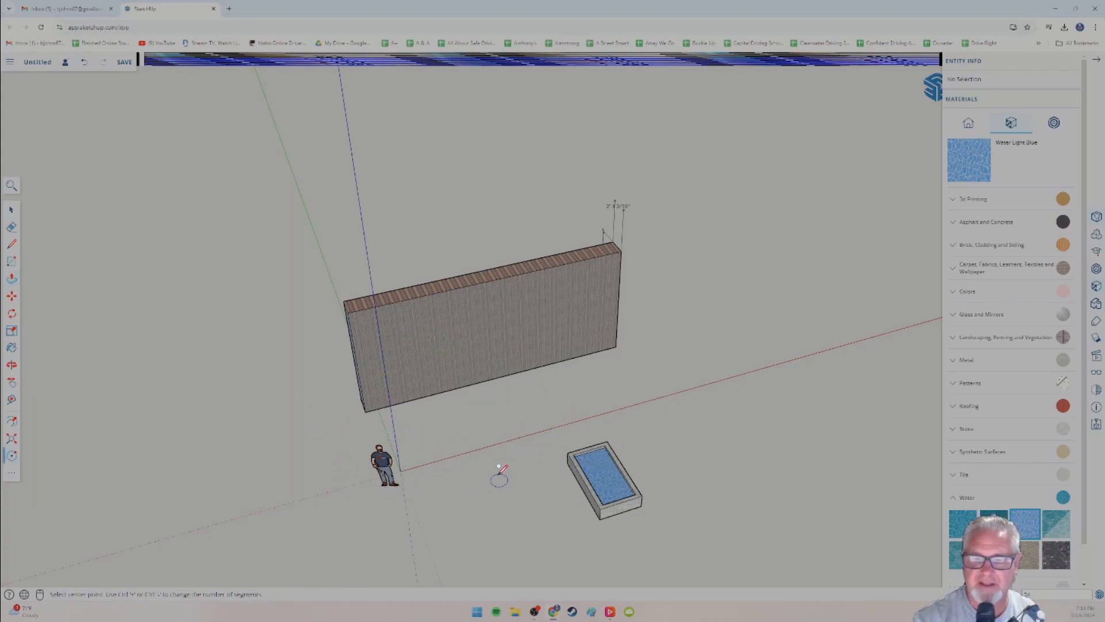
pyautogui.click(472, 445)
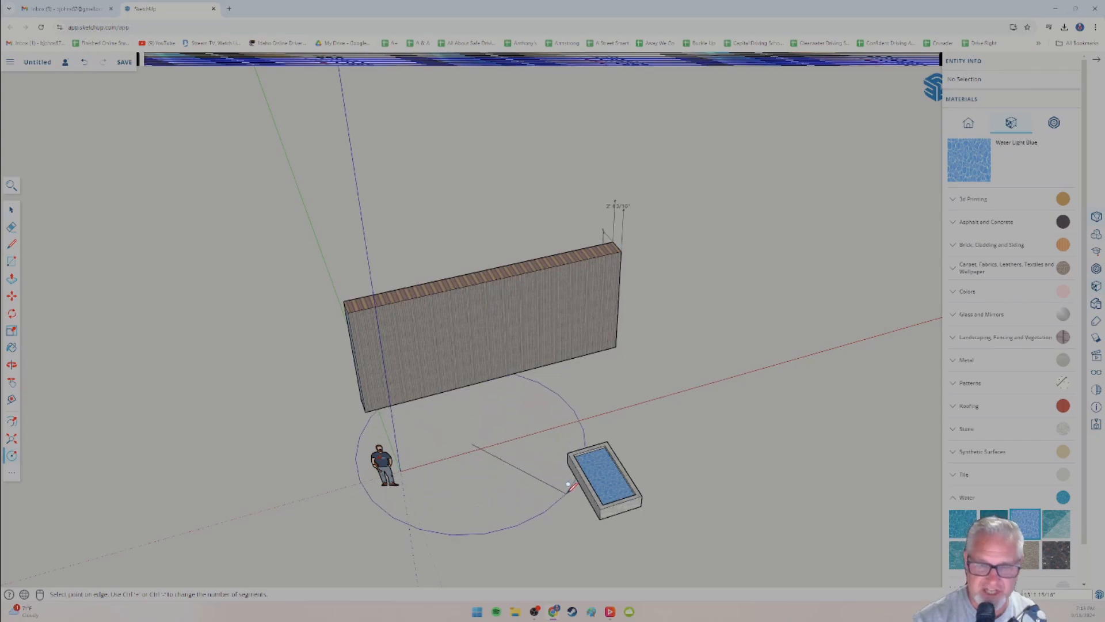
pyautogui.click(492, 462)
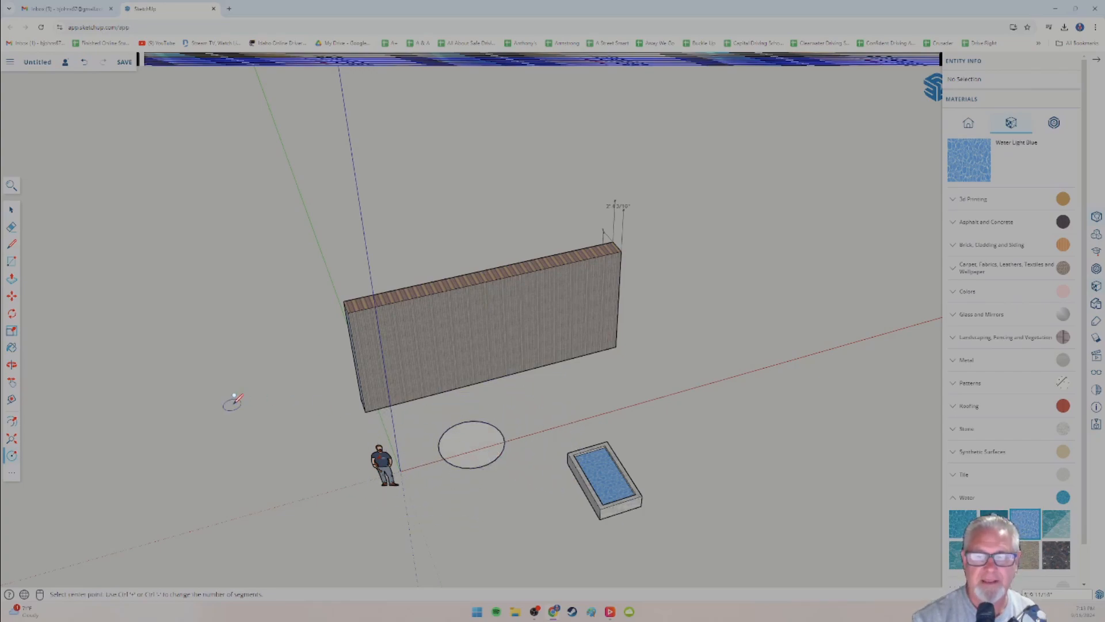
# Extrude the ground circle upward with Push/Pull into a tall cylinder rising above the slab.
pyautogui.click(12, 280)
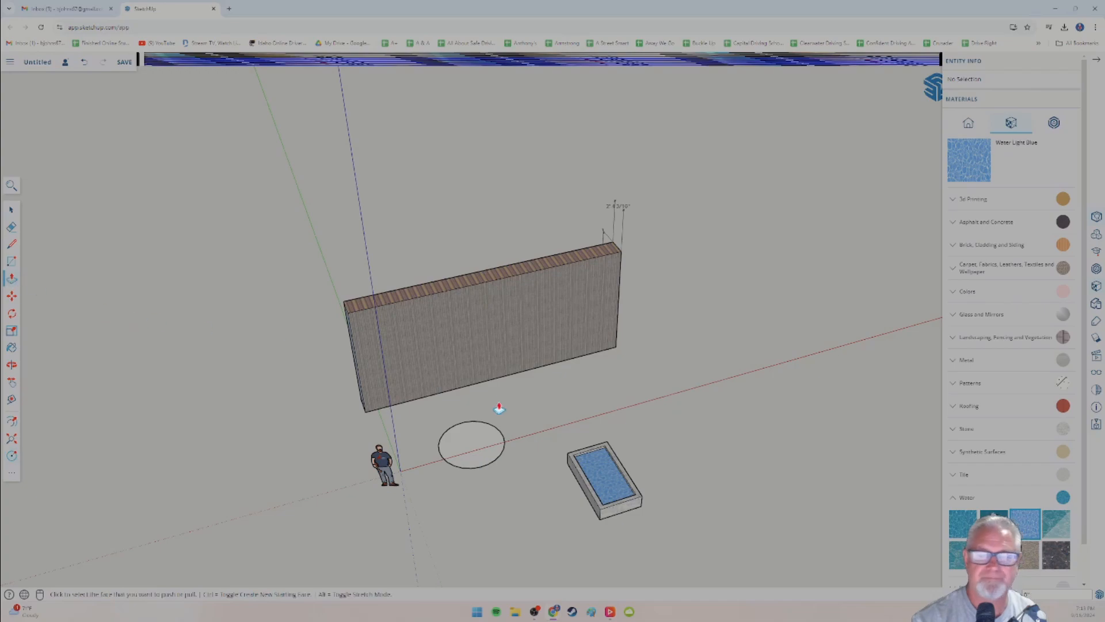
pyautogui.click(459, 444)
pyautogui.click(445, 236)
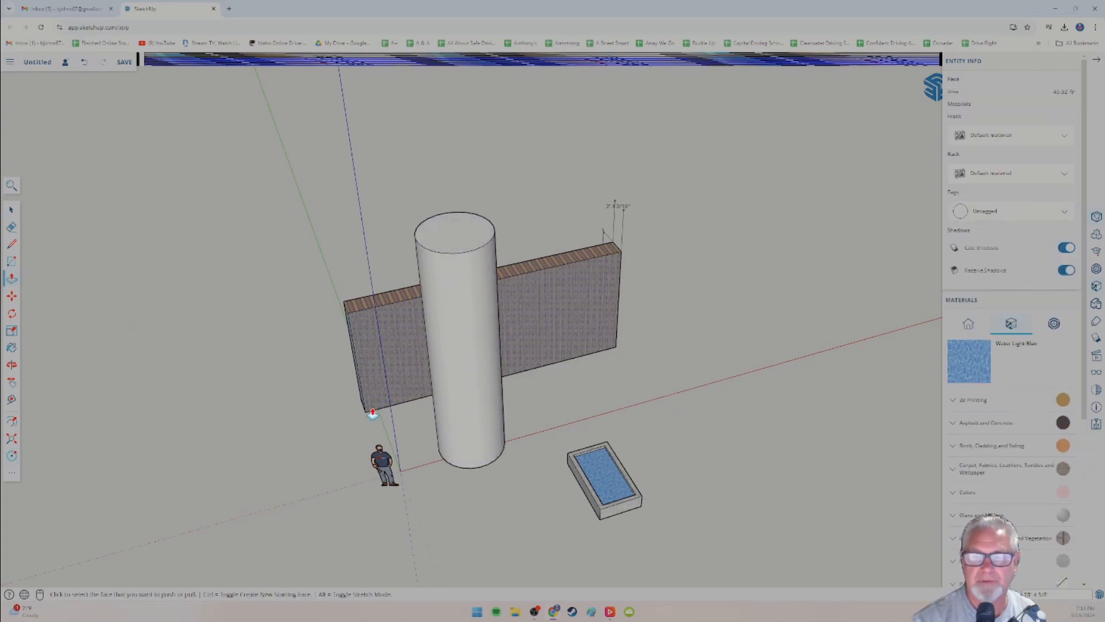
# Draw an upright 2 Point Arc across the top edge of the slab's blue end, bulging upward from corner to corner.
pyautogui.moveTo(267, 439); pyautogui.dragTo(94, 396, button='middle')
pyautogui.moveTo(264, 378); pyautogui.dragTo(147, 383, button='middle')
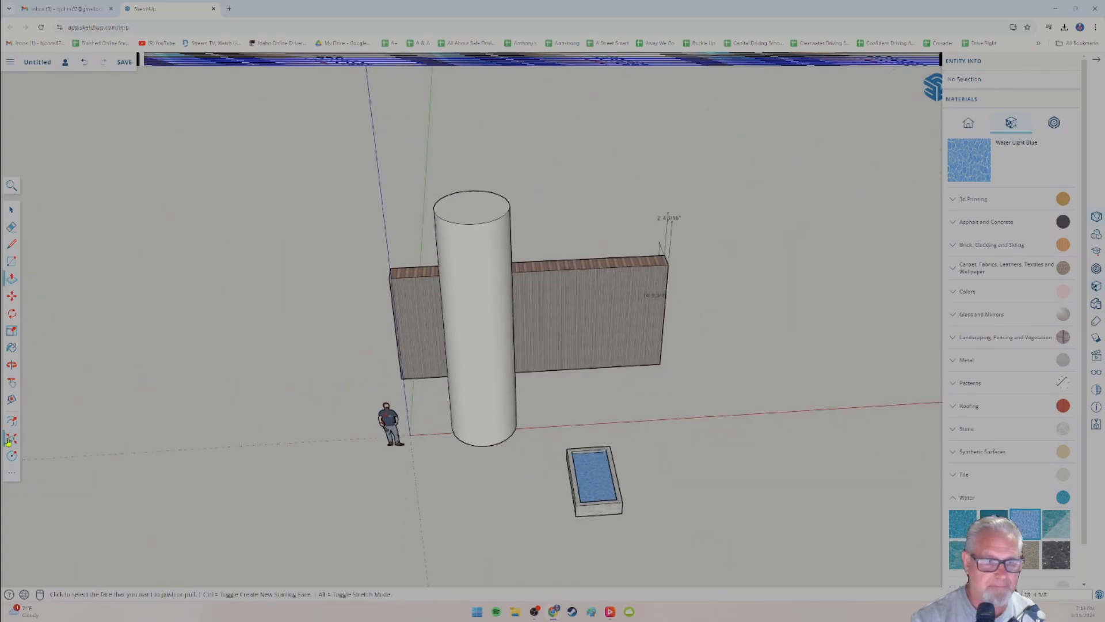
pyautogui.click(14, 470)
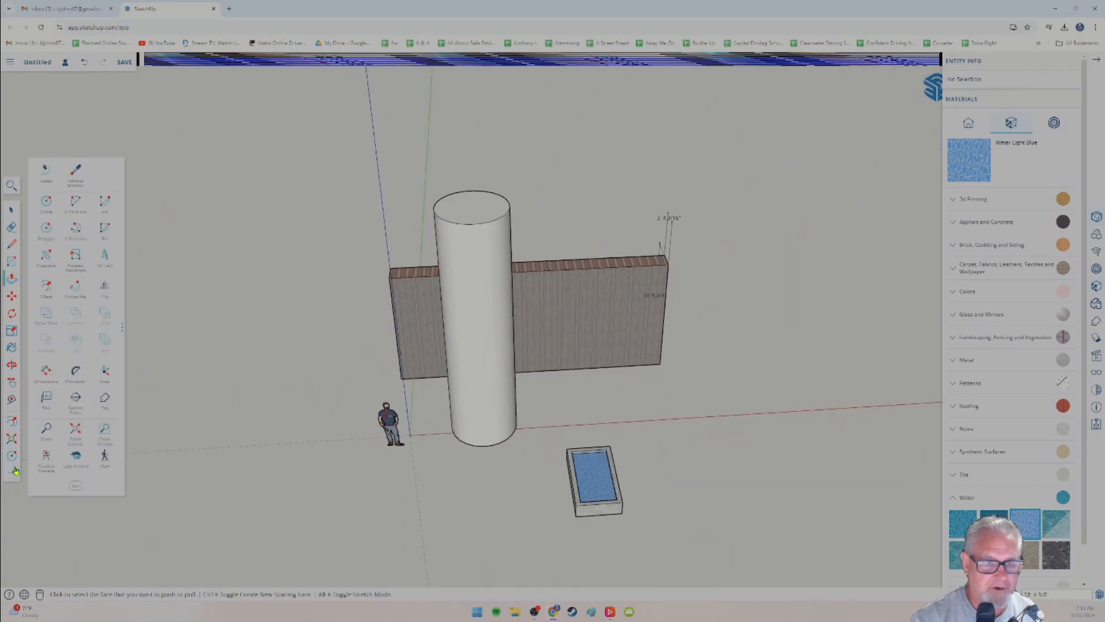
pyautogui.click(82, 226)
pyautogui.moveTo(221, 341); pyautogui.dragTo(95, 312, button='middle')
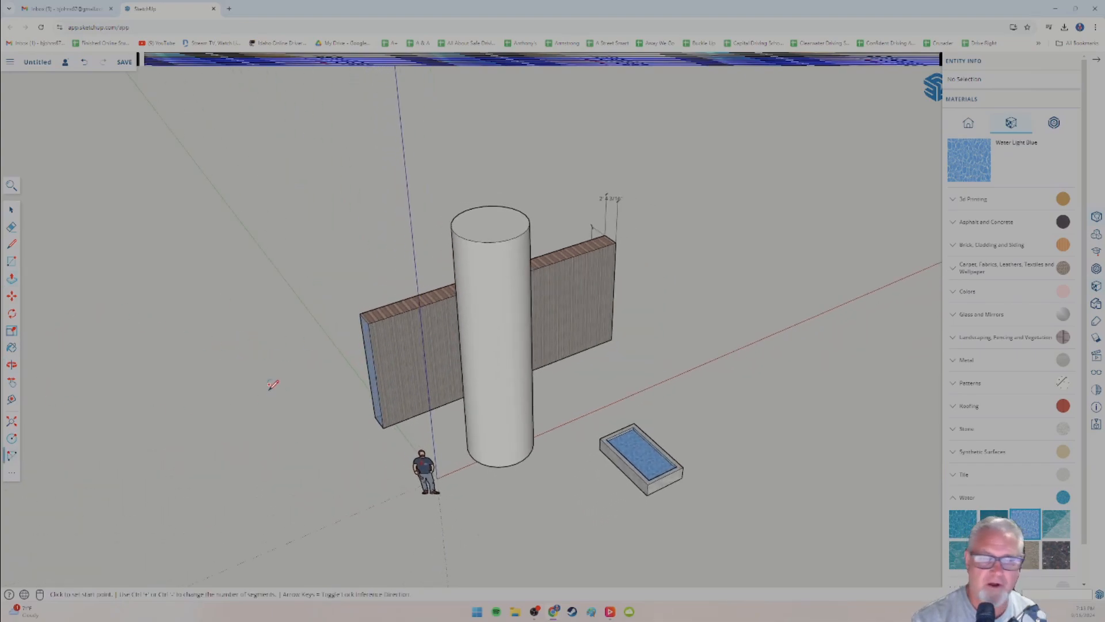
pyautogui.moveTo(273, 385); pyautogui.dragTo(474, 342, button='middle')
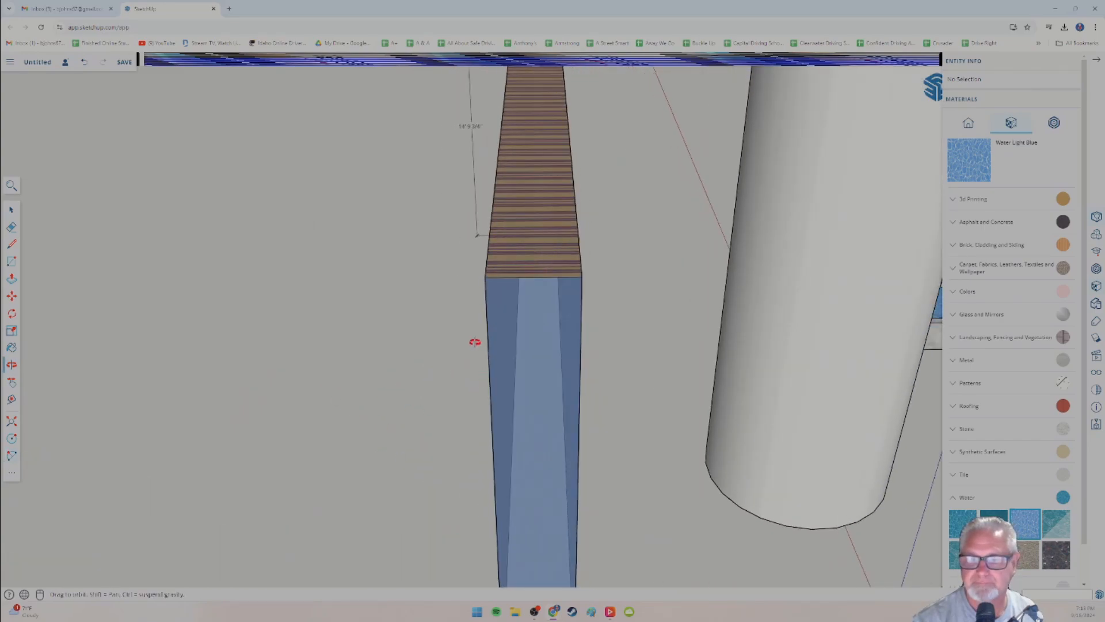
pyautogui.scroll(3, 475, 342)
pyautogui.press('a')
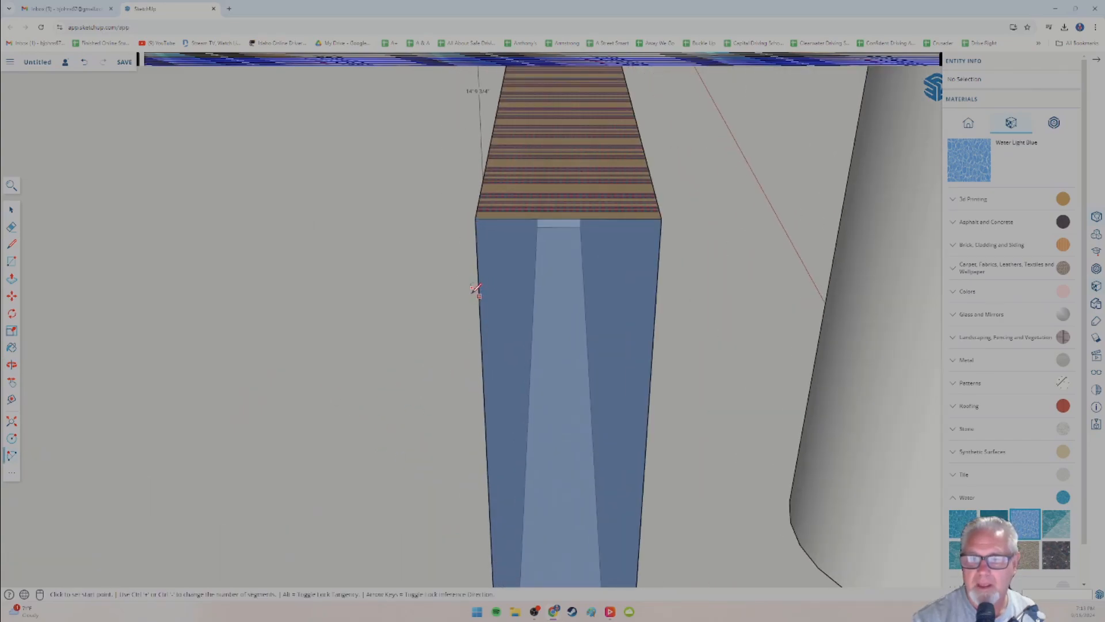
pyautogui.click(476, 218)
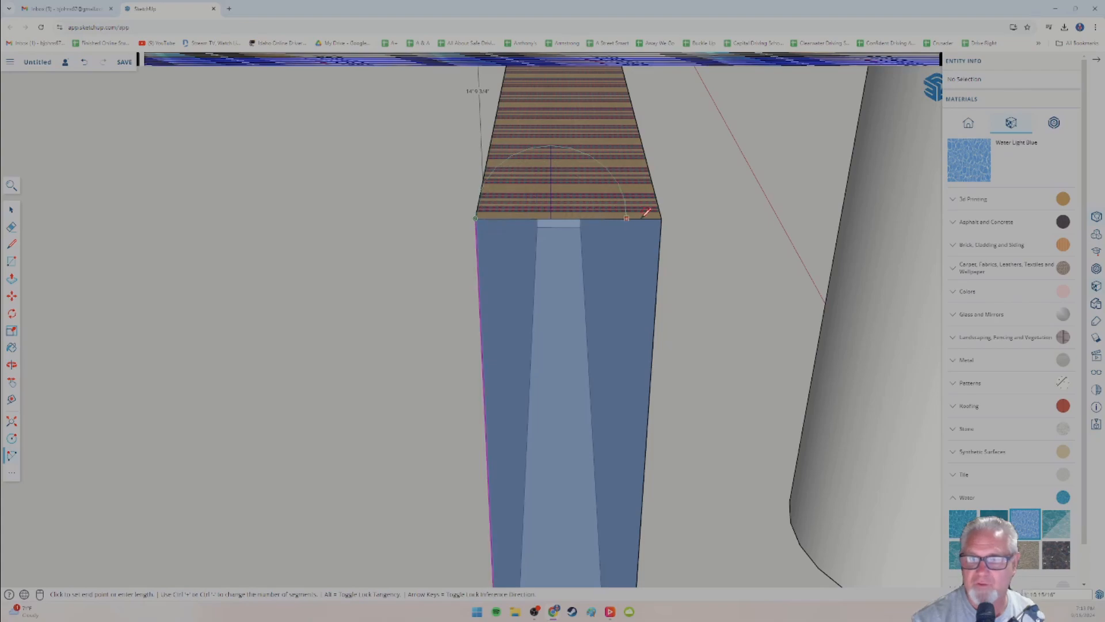
pyautogui.click(661, 219)
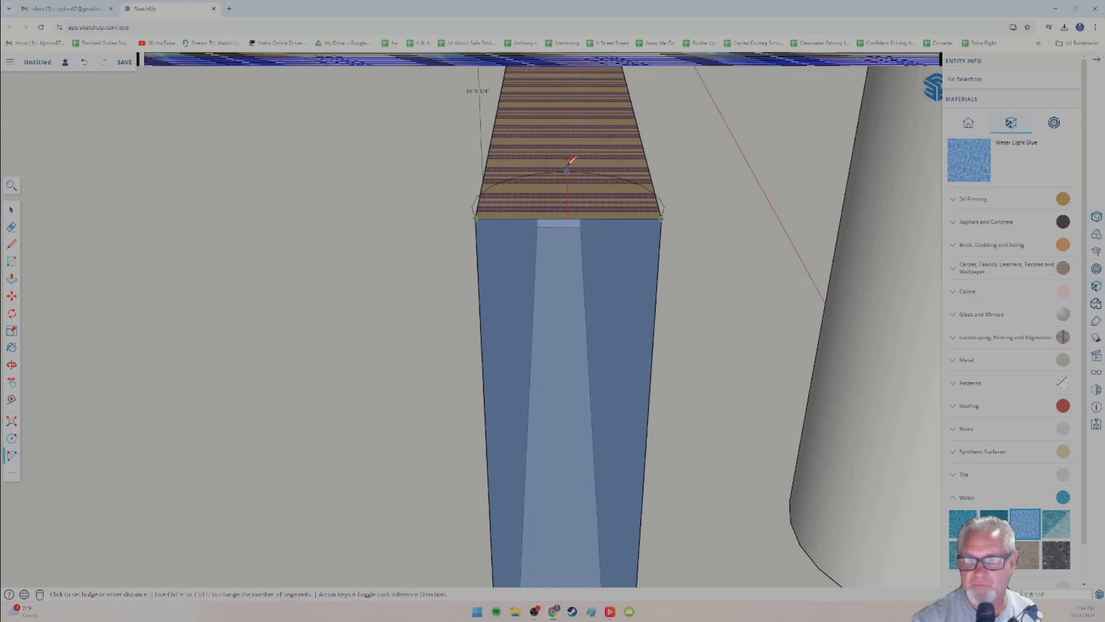
pyautogui.moveTo(574, 170); pyautogui.dragTo(468, 202, button='middle')
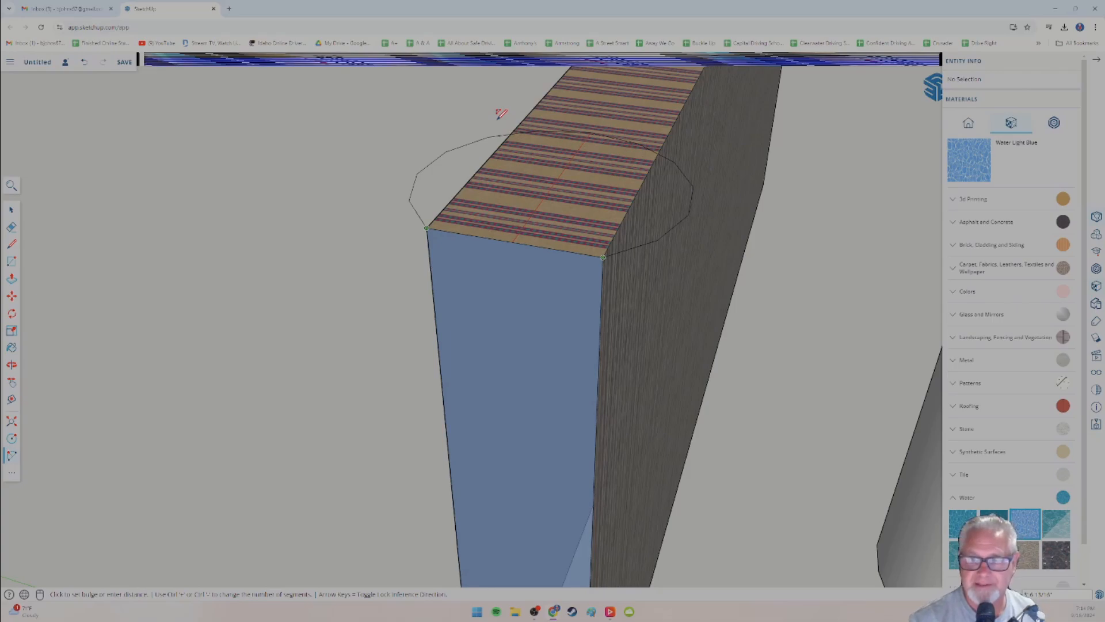
pyautogui.click(508, 215)
# Extrude the arched end face partway along the slab's striped top with Push/Pull.
pyautogui.moveTo(602, 316); pyautogui.dragTo(172, 266, button='middle')
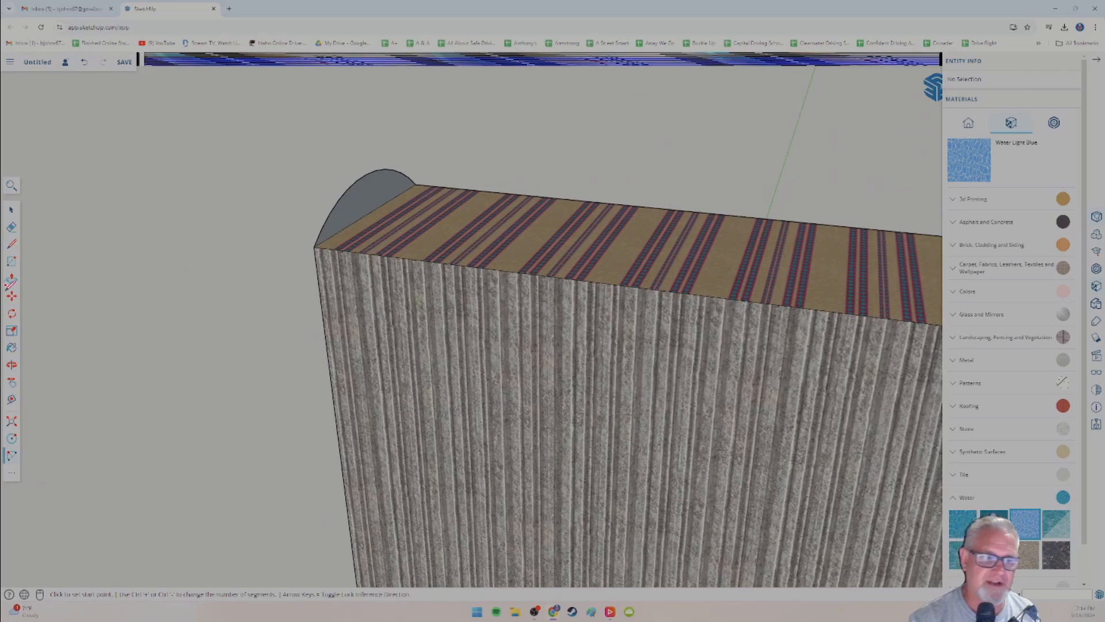
pyautogui.click(13, 279)
pyautogui.click(353, 217)
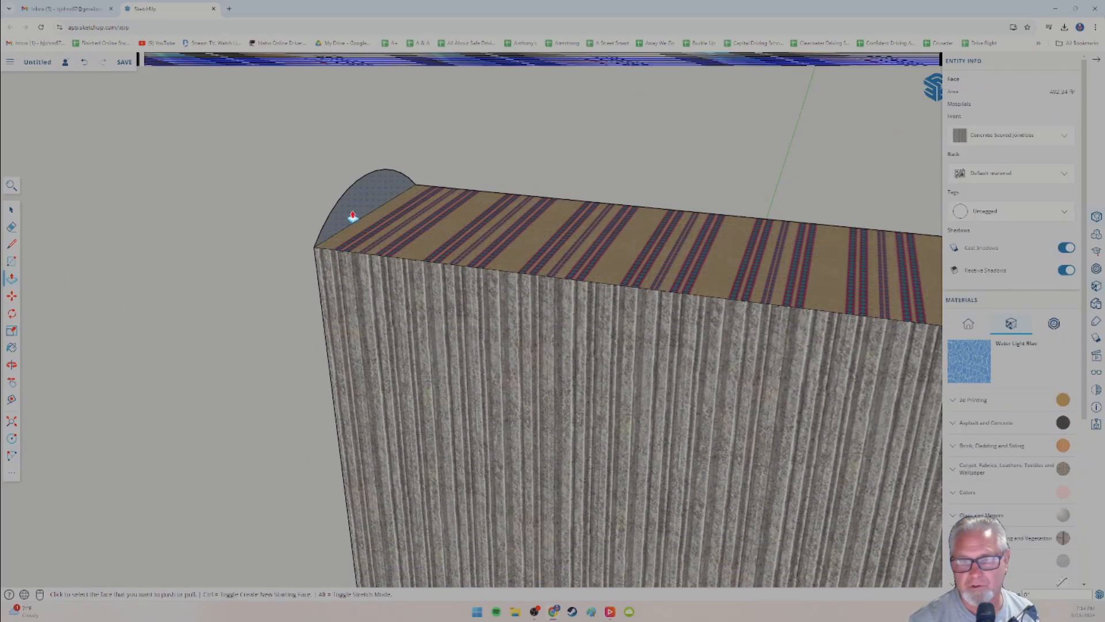
pyautogui.click(689, 277)
# Extend the rounded cap with Push/Pull along the slab's top to the corner above the brick end.
pyautogui.scroll(-3, 725, 333)
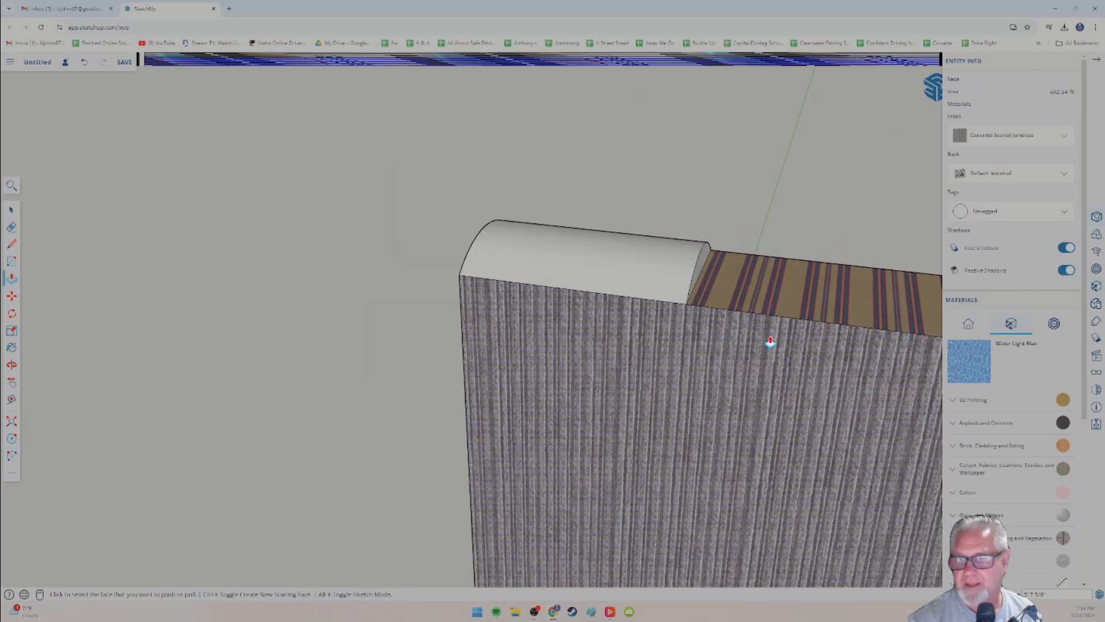
pyautogui.moveTo(770, 340); pyautogui.dragTo(501, 316, button='middle')
pyautogui.scroll(-3, 493, 334)
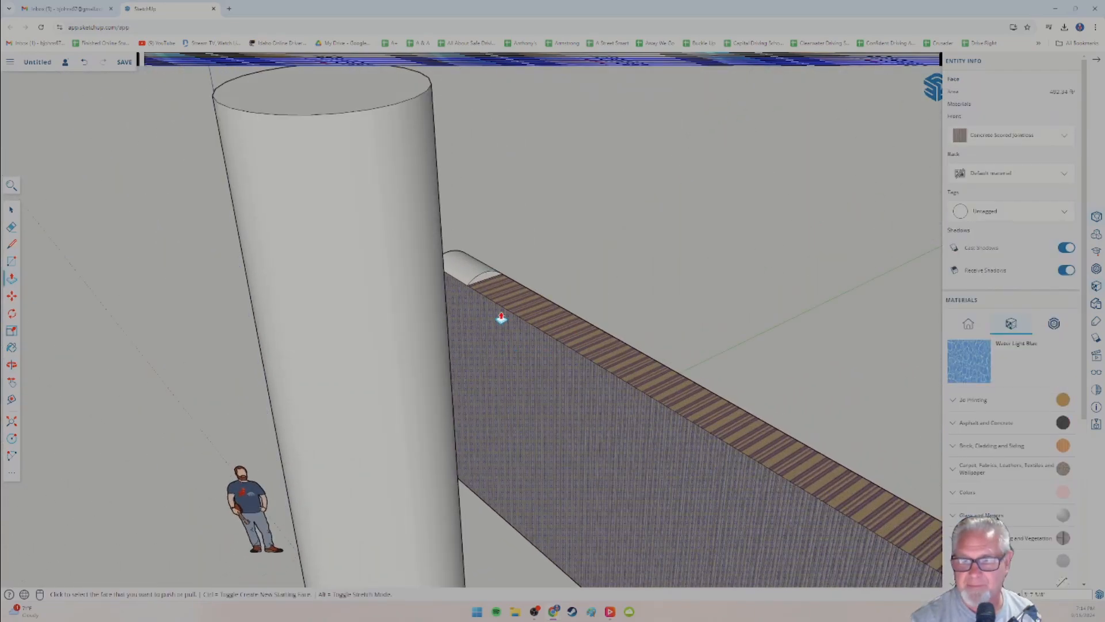
pyautogui.scroll(3, 505, 320)
pyautogui.scroll(1, 509, 310)
pyautogui.scroll(-5, 509, 309)
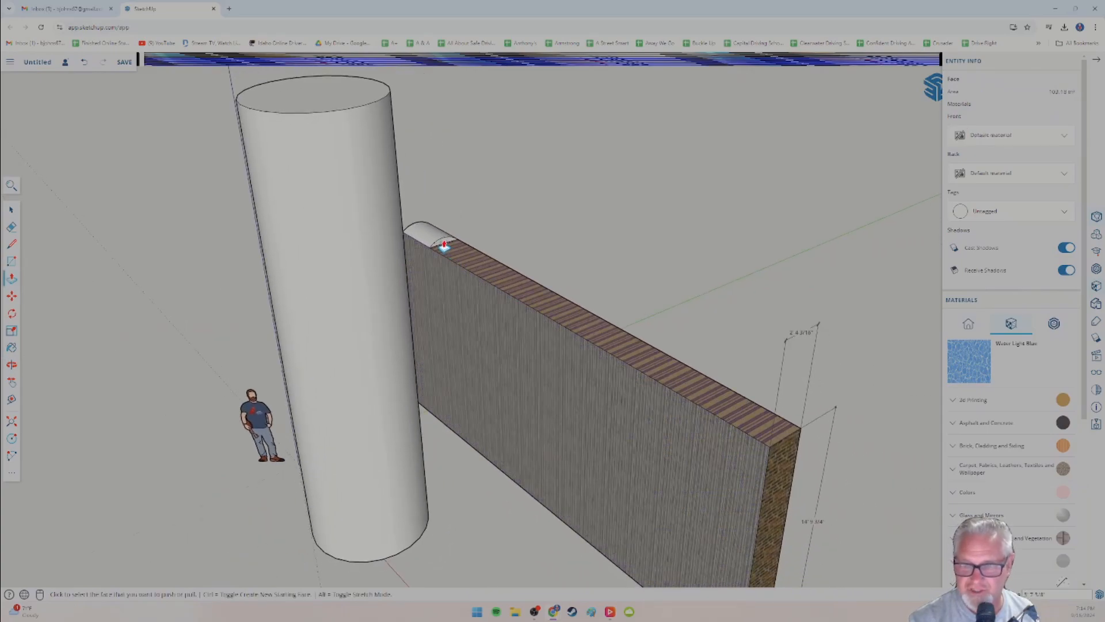
pyautogui.click(444, 246)
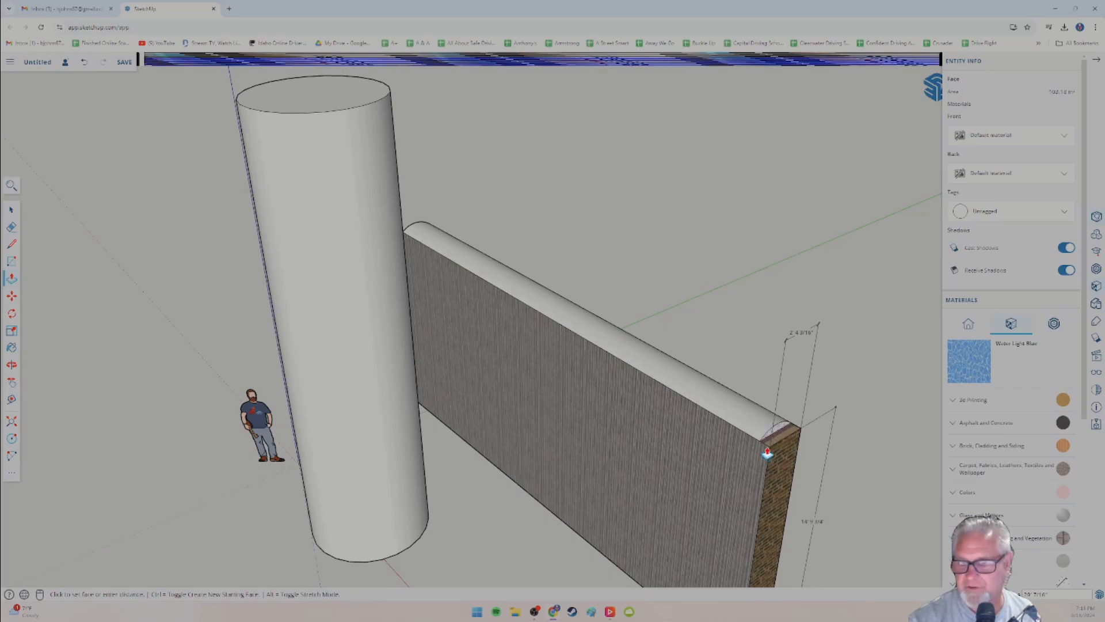
pyautogui.click(769, 453)
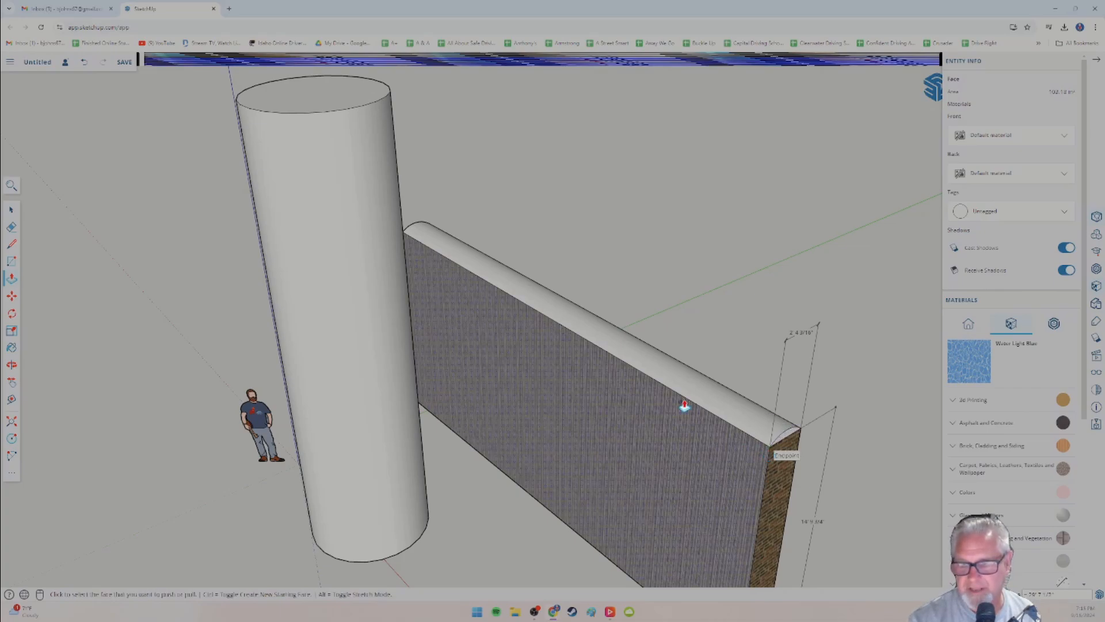
# Paint the rounded cap's curved surface and its arched end above the bricks with Metal Corrugated Shiny.
pyautogui.moveTo(666, 422); pyautogui.dragTo(472, 406, button='middle')
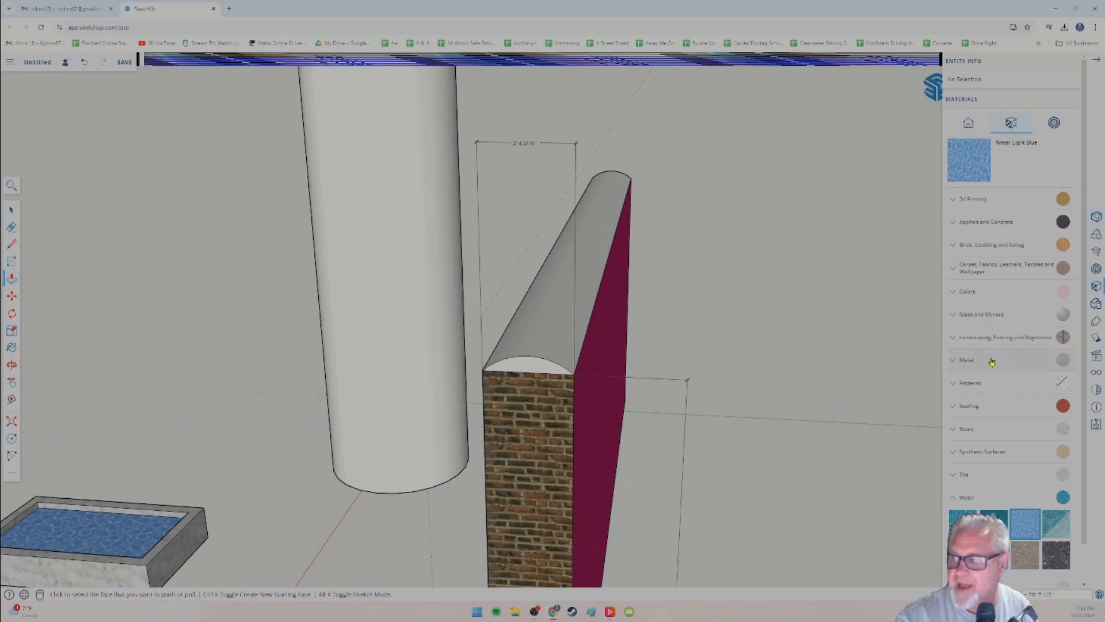
pyautogui.click(952, 361)
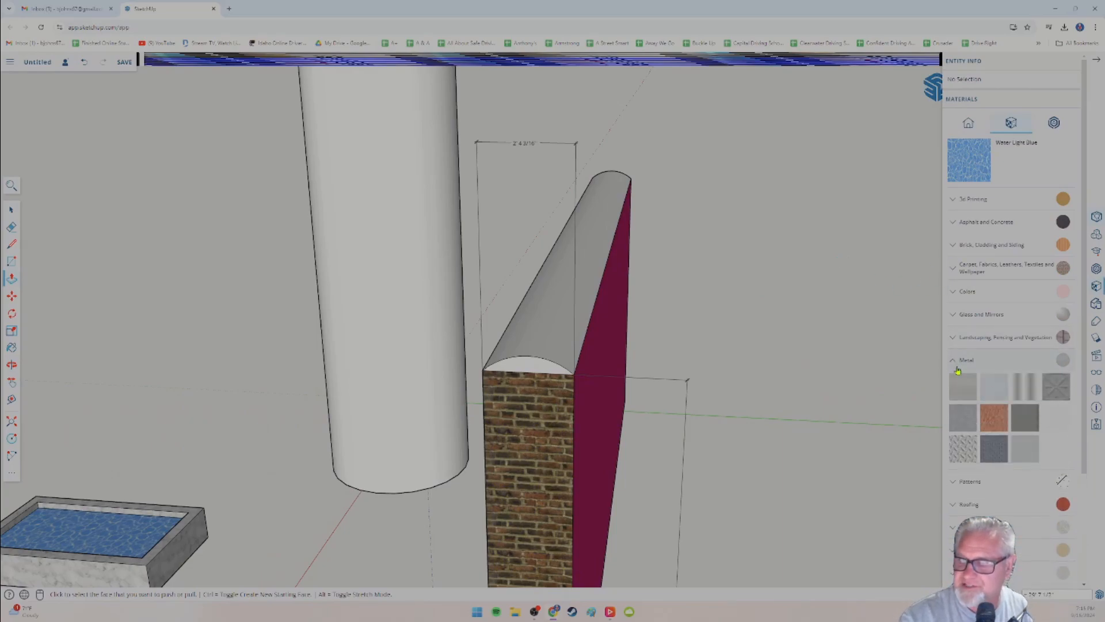
pyautogui.click(1018, 392)
pyautogui.click(563, 299)
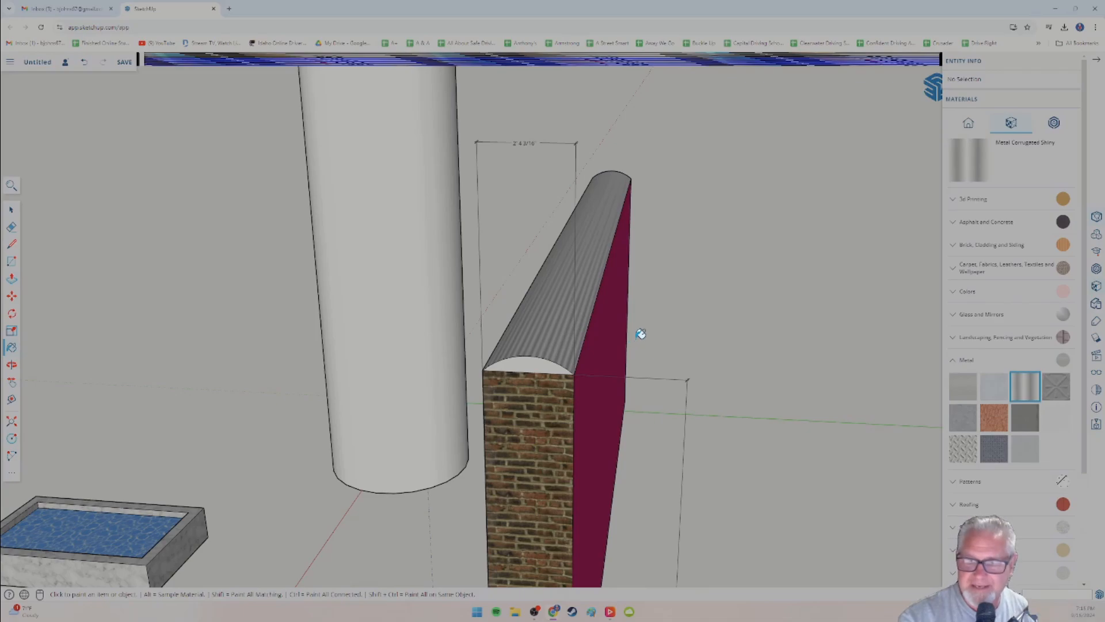
pyautogui.moveTo(452, 422)
pyautogui.mouseDown(button='middle')
pyautogui.moveTo(602, 412)
pyautogui.moveTo(525, 402)
pyautogui.mouseUp(button='middle')
pyautogui.click(669, 331)
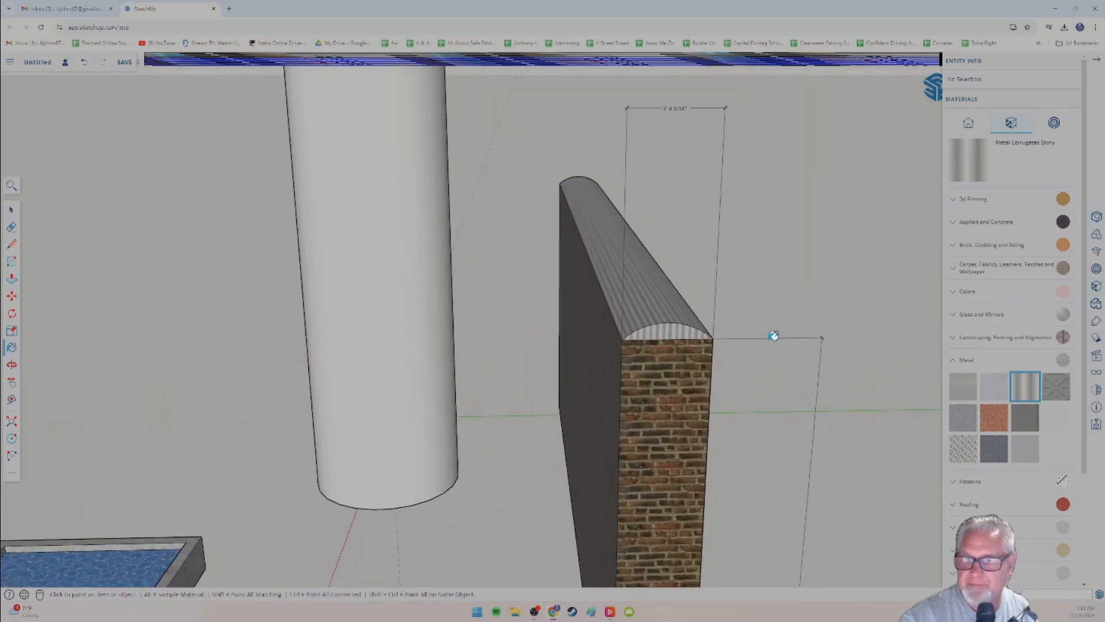
pyautogui.moveTo(772, 333)
pyautogui.mouseDown(button='middle')
pyautogui.moveTo(737, 343)
pyautogui.moveTo(526, 311)
pyautogui.moveTo(604, 343)
pyautogui.moveTo(463, 365)
pyautogui.moveTo(570, 382)
pyautogui.mouseUp(button='middle')
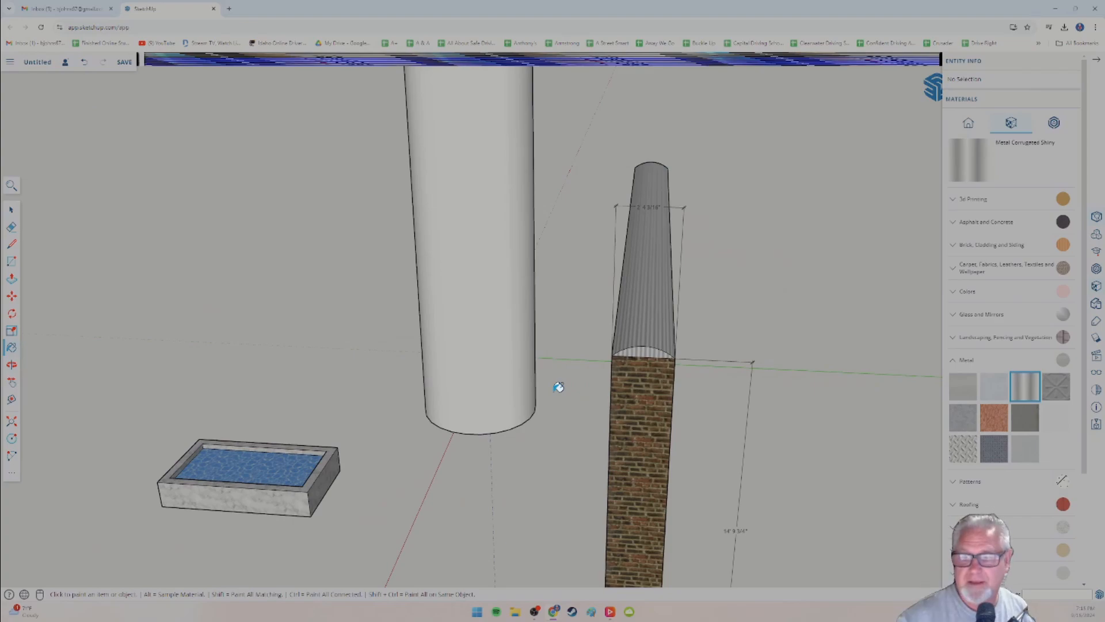
pyautogui.moveTo(530, 382)
pyautogui.mouseDown(button='middle')
pyautogui.moveTo(582, 304)
pyautogui.moveTo(620, 306)
pyautogui.moveTo(548, 357)
pyautogui.moveTo(597, 303)
pyautogui.moveTo(526, 283)
pyautogui.moveTo(609, 318)
pyautogui.moveTo(663, 321)
pyautogui.moveTo(685, 357)
pyautogui.moveTo(643, 366)
pyautogui.moveTo(674, 334)
pyautogui.mouseUp(button='middle')
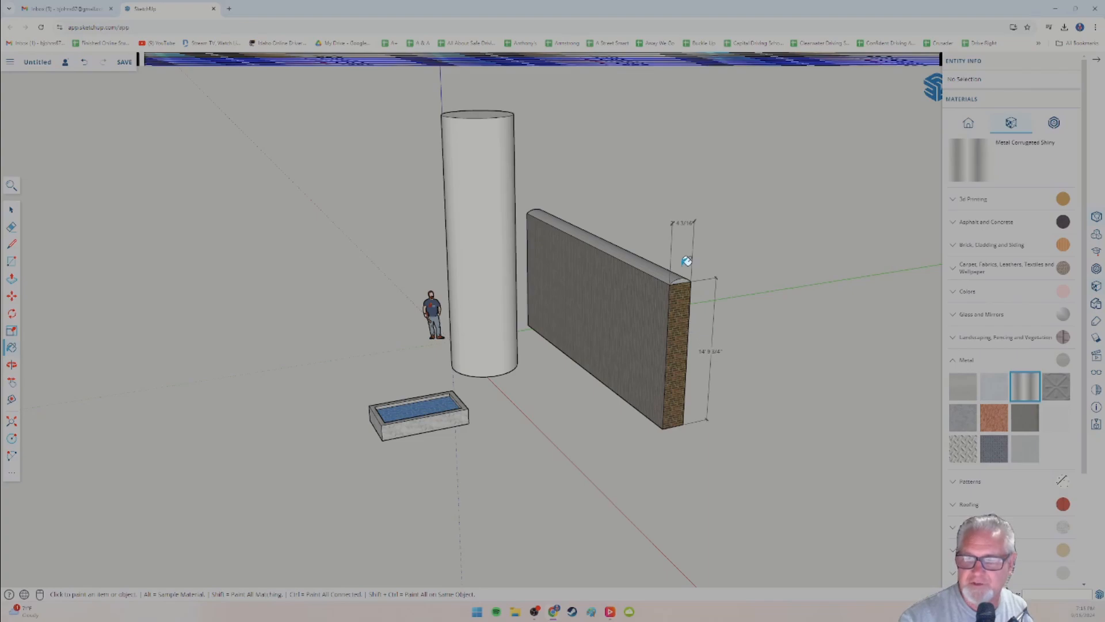
pyautogui.moveTo(436, 351); pyautogui.dragTo(466, 403, button='middle')
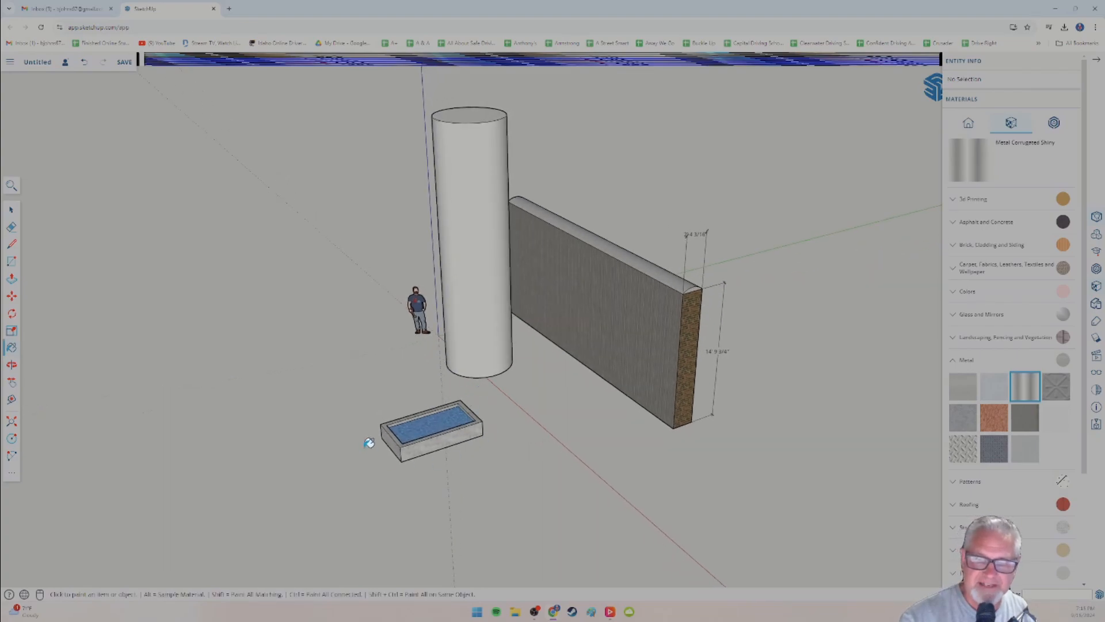
pyautogui.moveTo(443, 277); pyautogui.dragTo(451, 306, button='middle')
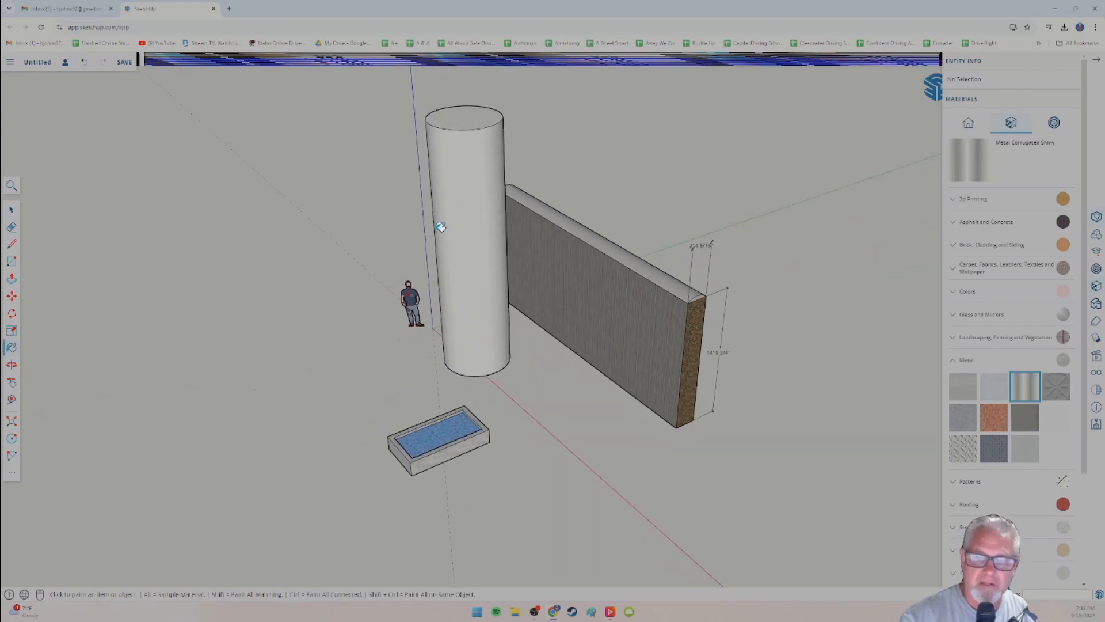
pyautogui.moveTo(182, 316); pyautogui.dragTo(214, 313, button='middle')
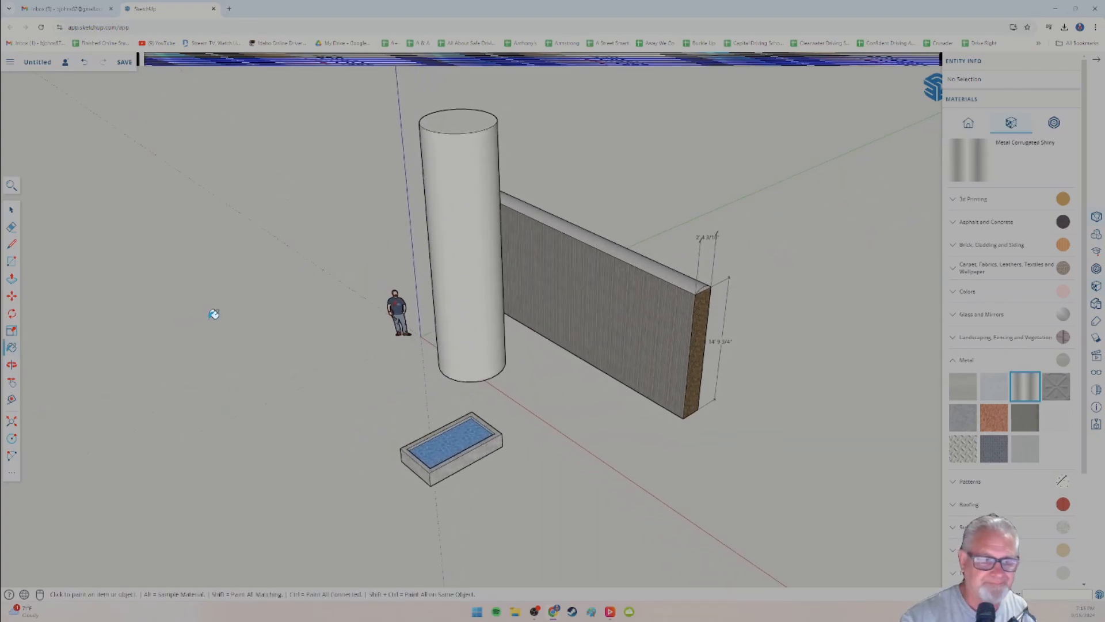
# Create filled, extruded 3D text of the surname in the Oswald font with the Regular style.
pyautogui.click(12, 475)
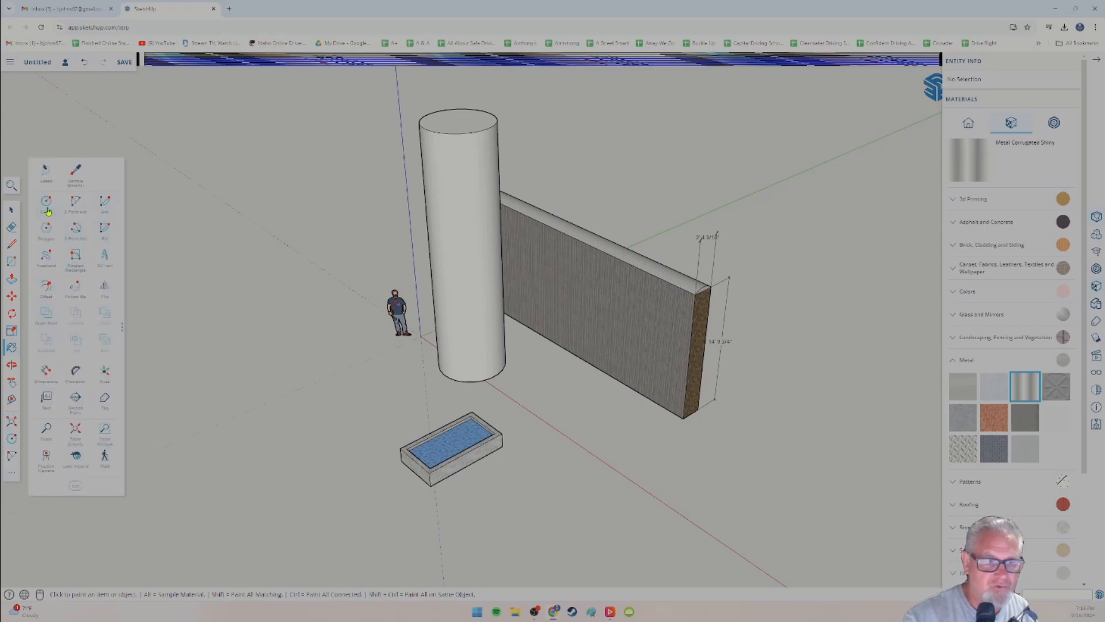
pyautogui.click(113, 263)
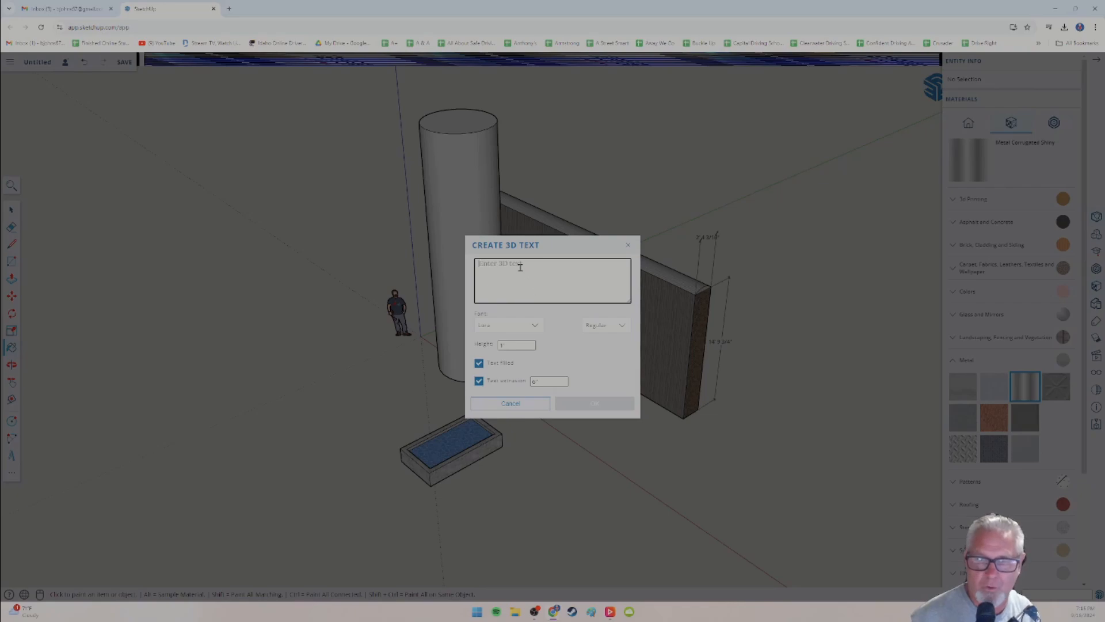
pyautogui.write('Johns')
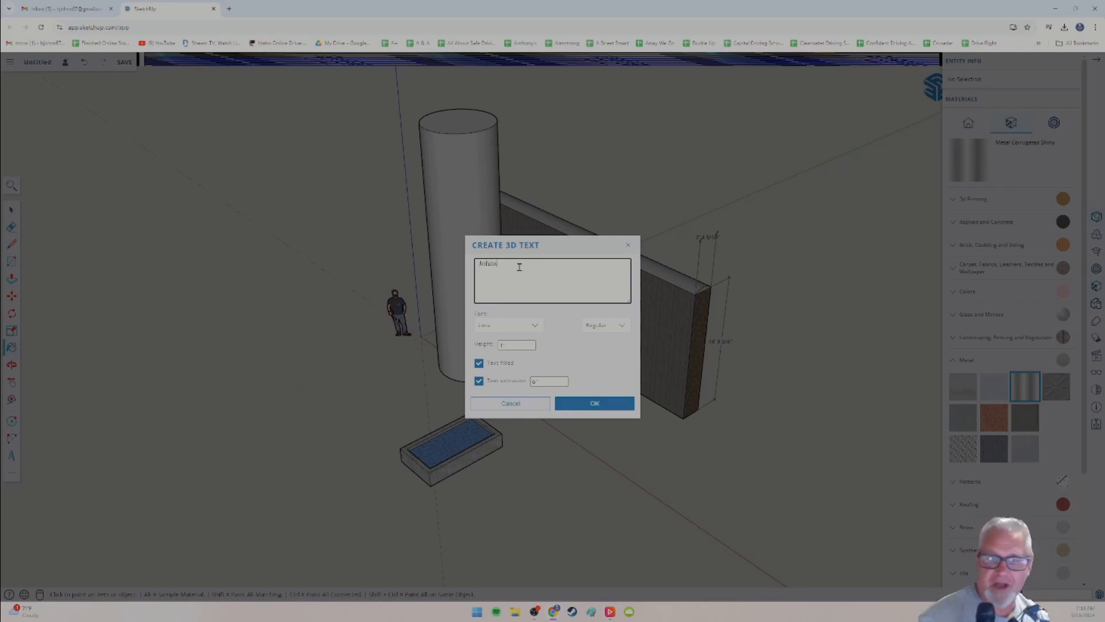
pyautogui.click(534, 326)
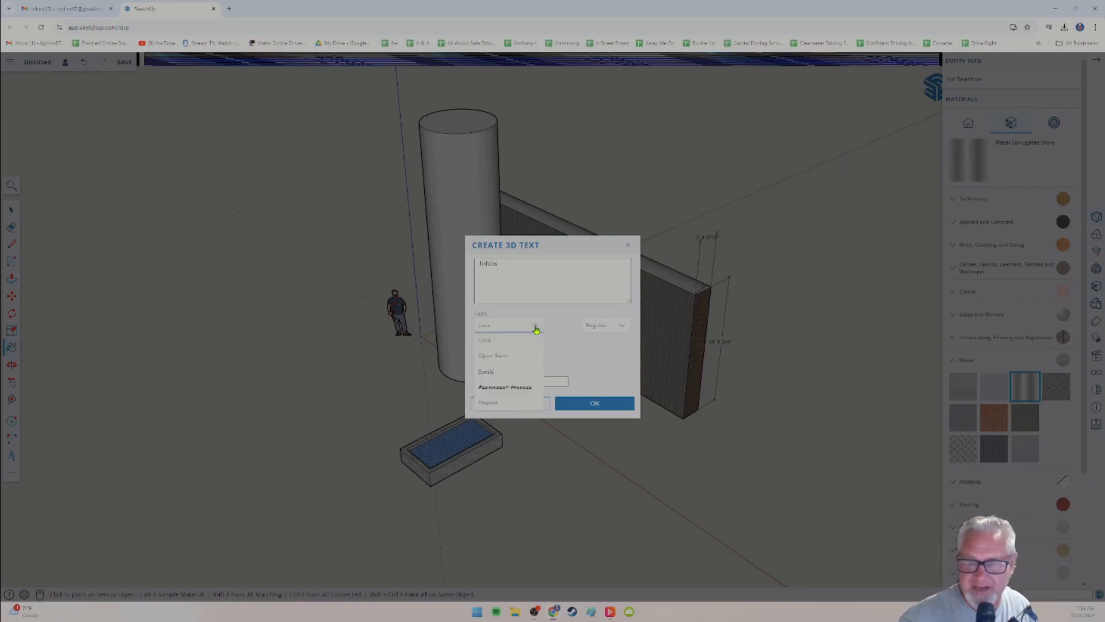
pyautogui.click(514, 371)
pyautogui.click(624, 326)
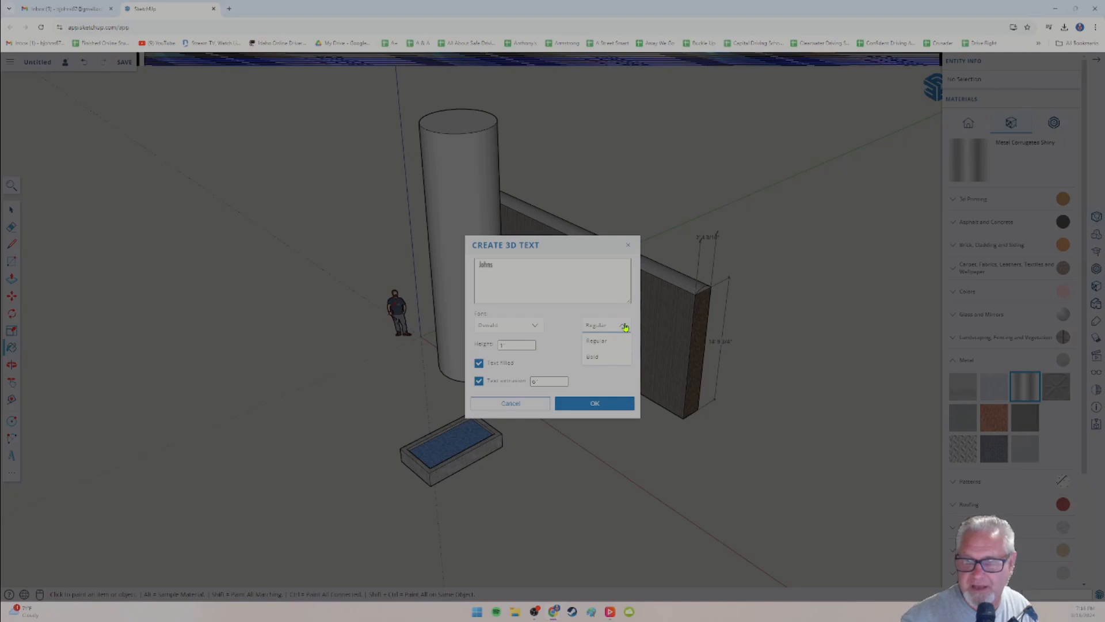
pyautogui.click(514, 346)
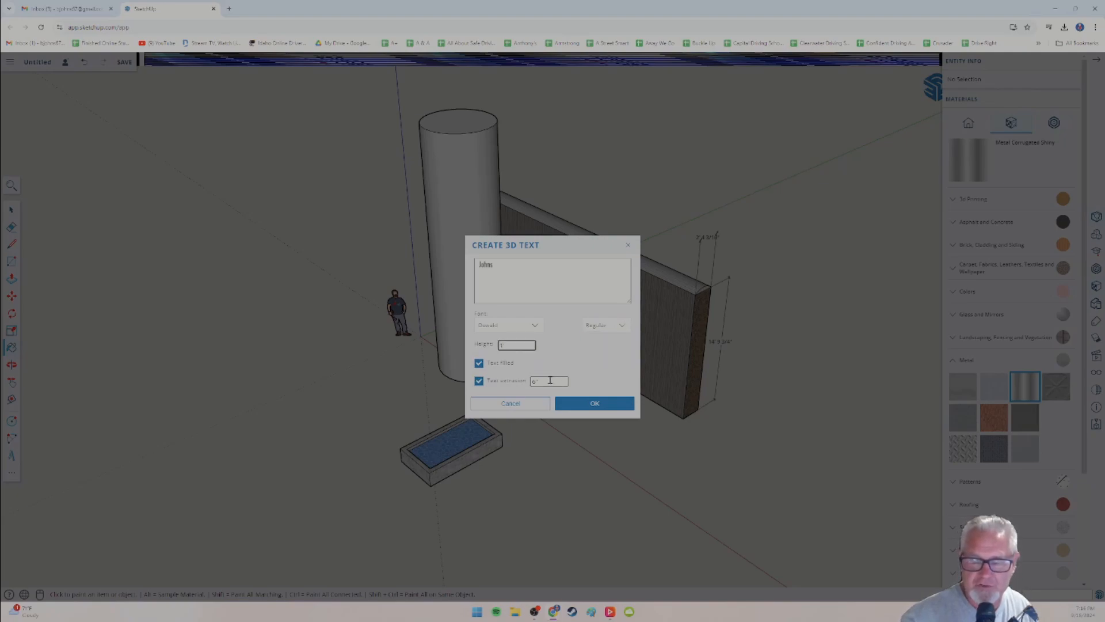
pyautogui.click(550, 380)
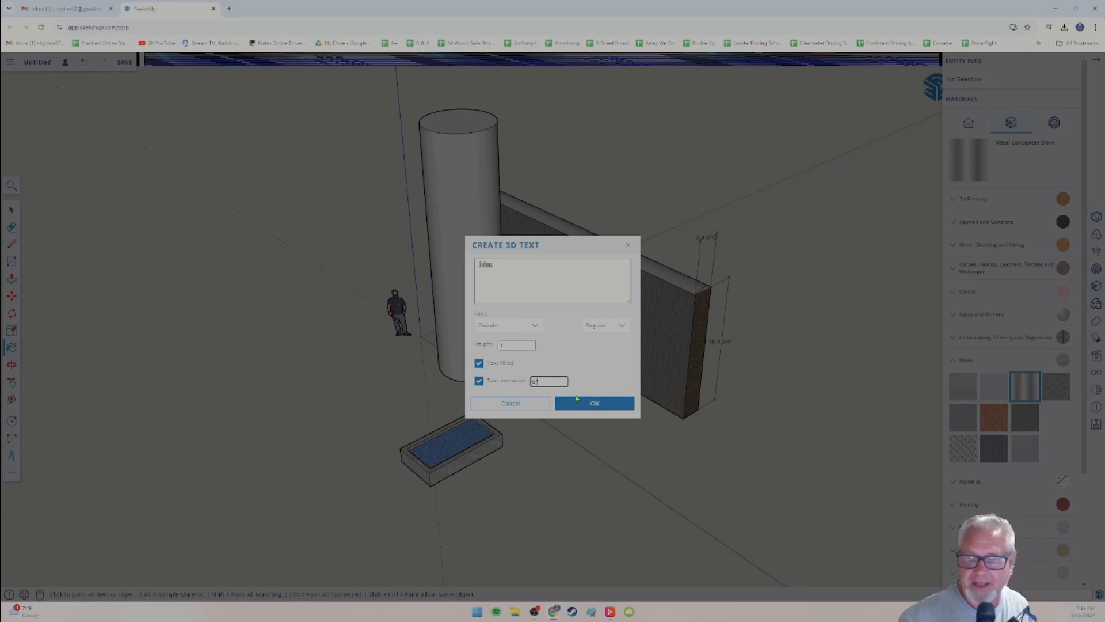
pyautogui.click(576, 401)
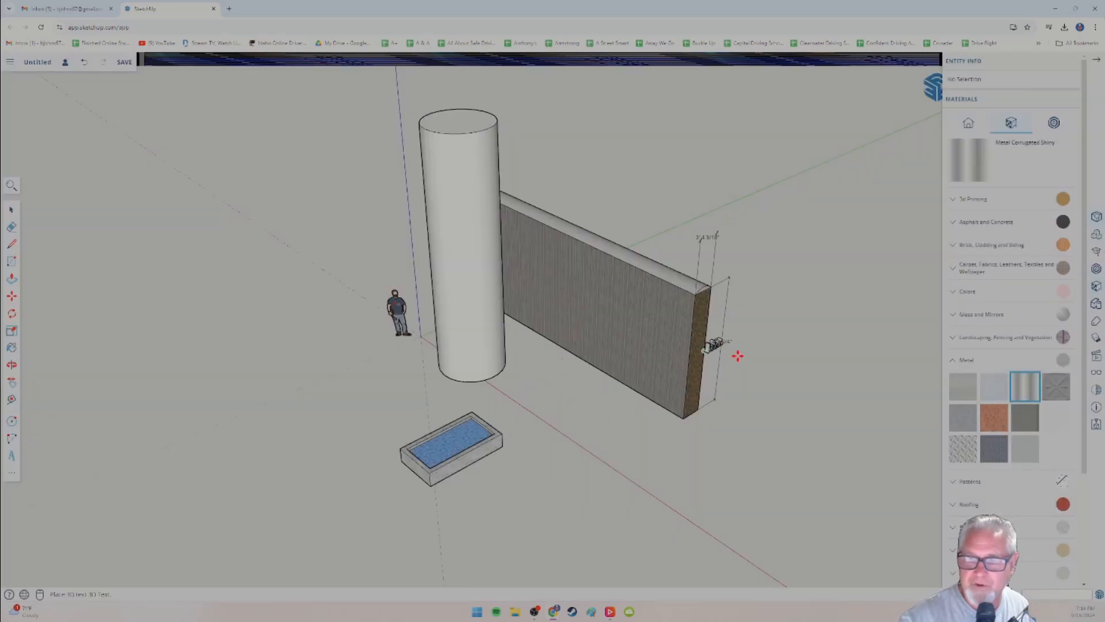
# Place the 3D text on the slab's pink face, near its middle.
pyautogui.moveTo(737, 356); pyautogui.dragTo(455, 351, button='middle')
pyautogui.scroll(3, 582, 363)
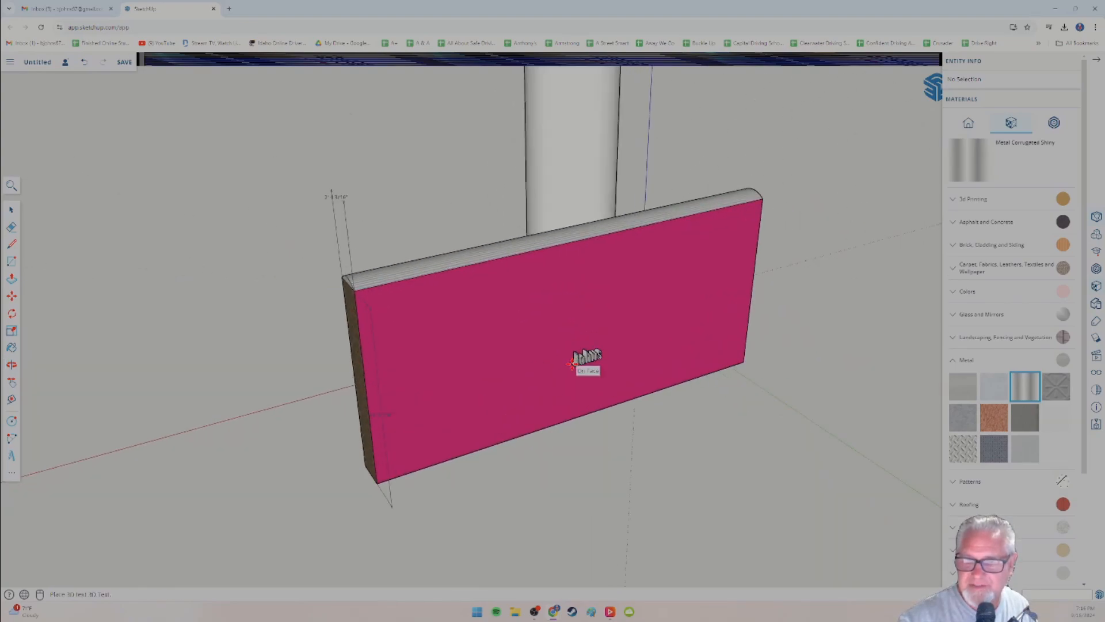
pyautogui.moveTo(560, 365); pyautogui.dragTo(614, 371, button='middle')
pyautogui.click(448, 361)
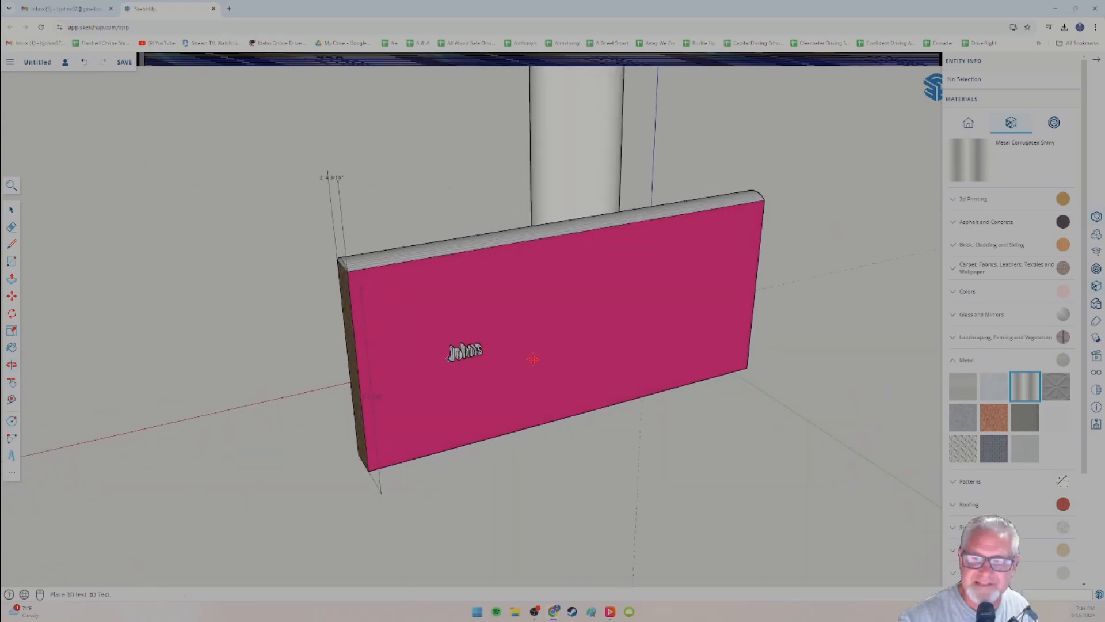
pyautogui.click(559, 335)
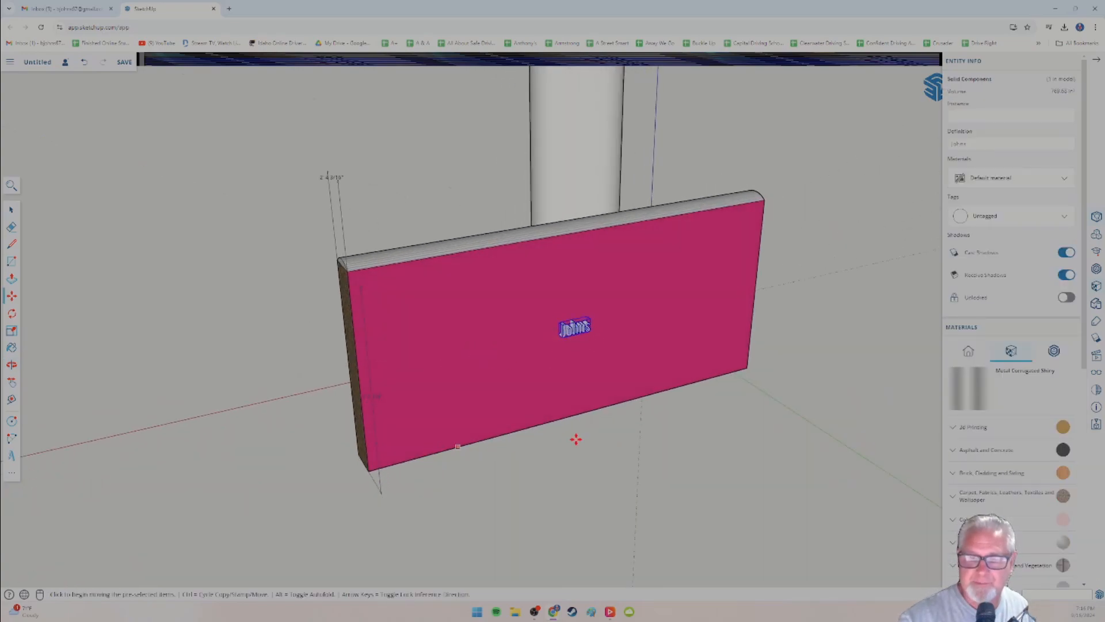
# Scale the 3D text up uniformly towards the face's lower corner until it spans nearly half the pink face's width.
pyautogui.scroll(3, 576, 439)
pyautogui.scroll(-4, 566, 423)
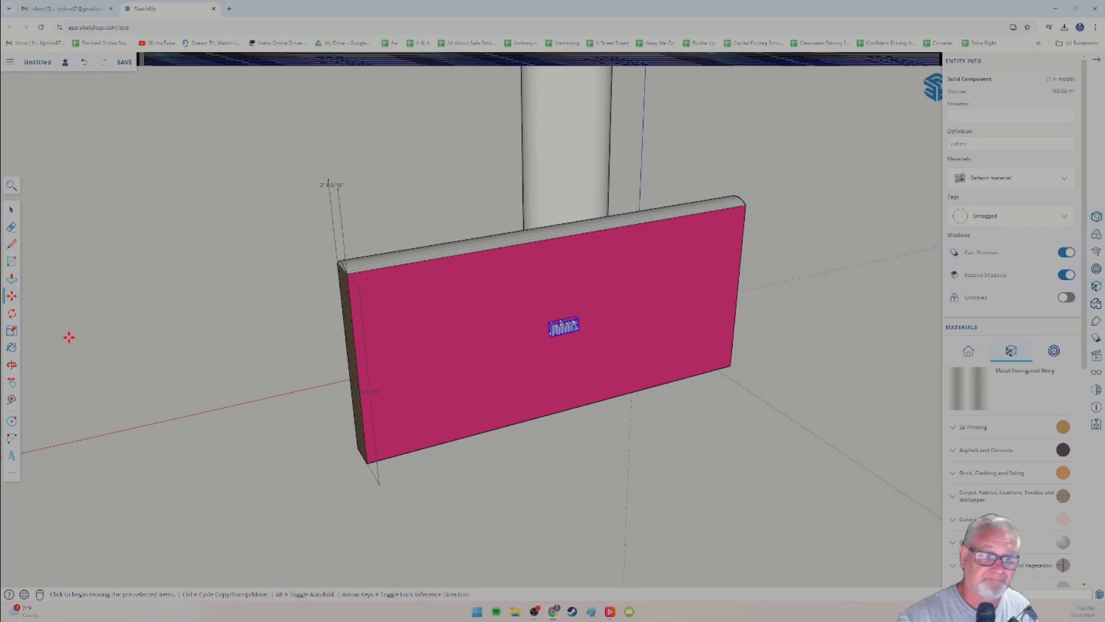
pyautogui.click(12, 333)
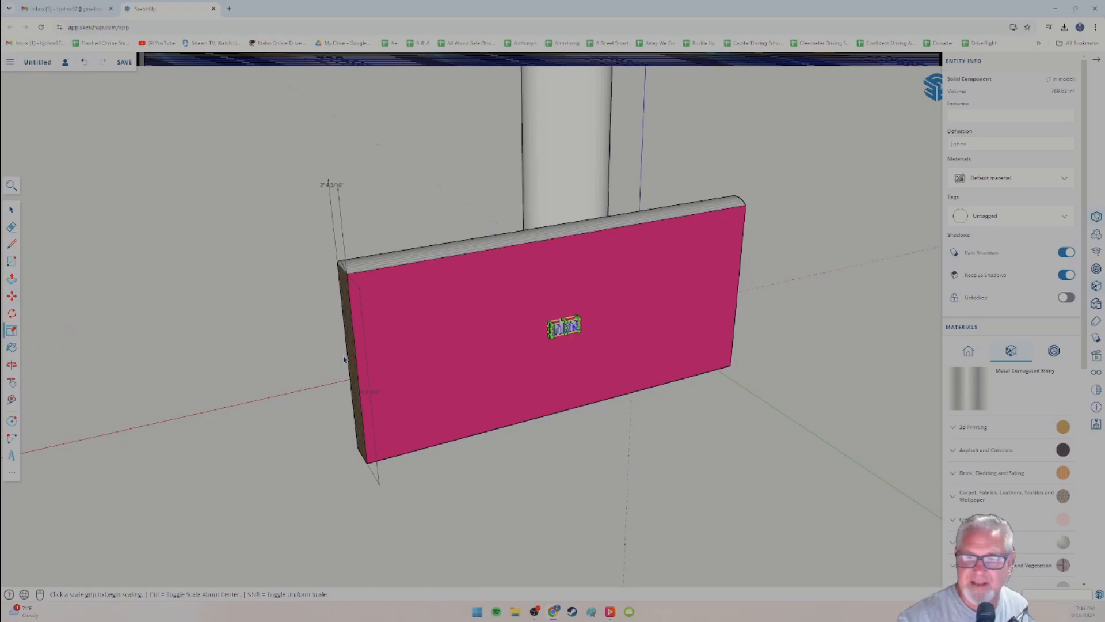
pyautogui.click(550, 337)
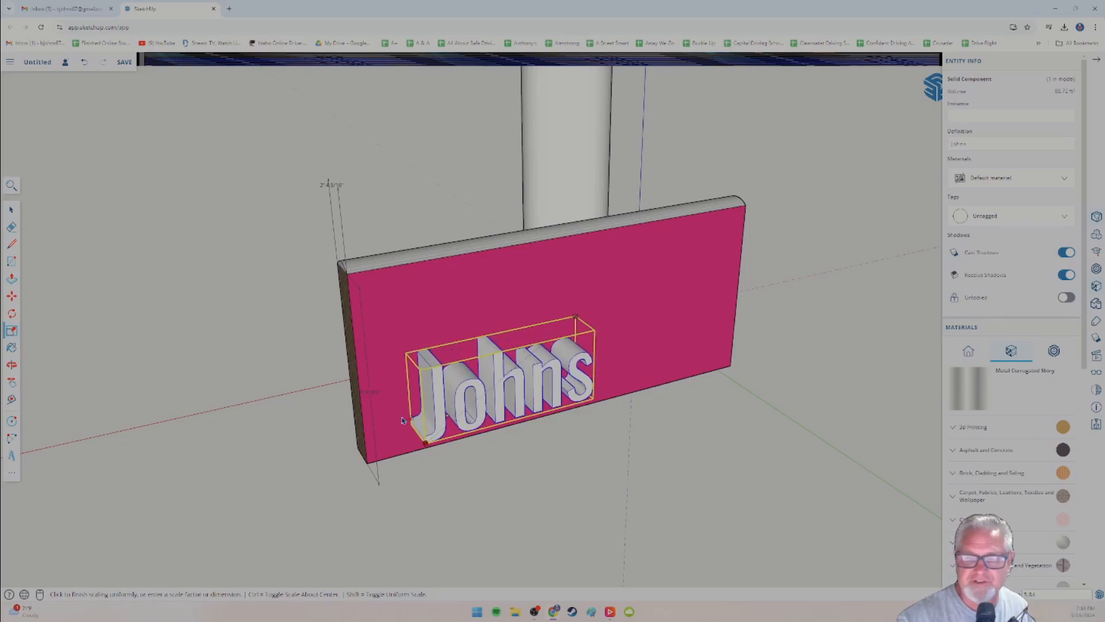
pyautogui.click(402, 420)
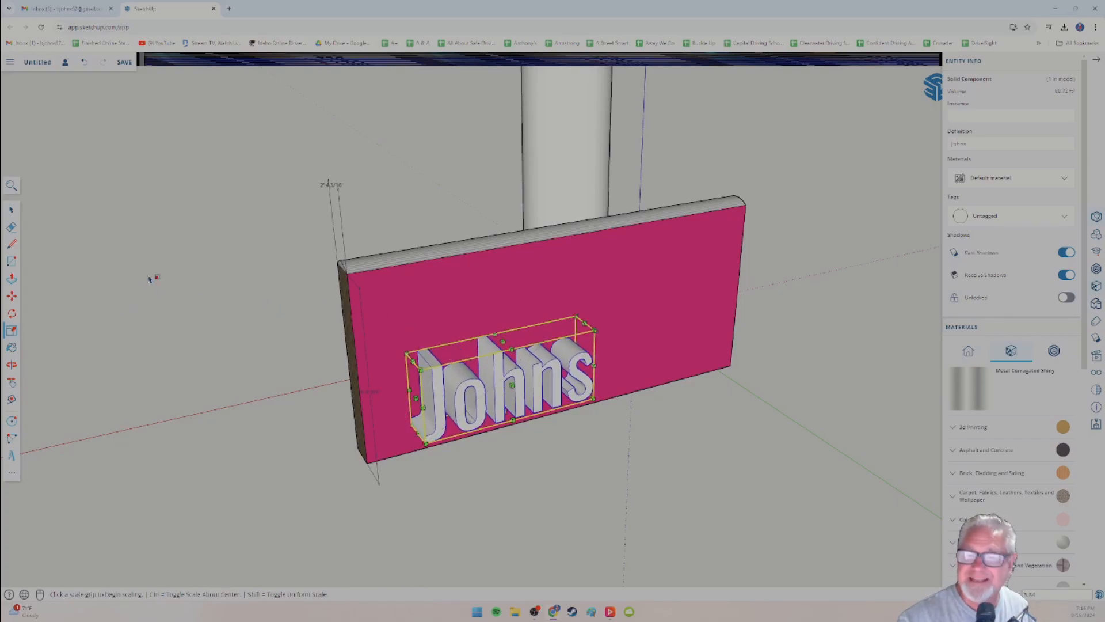
# Move the enlarged 3D text up to the centre of the slab's pink face.
pyautogui.click(12, 297)
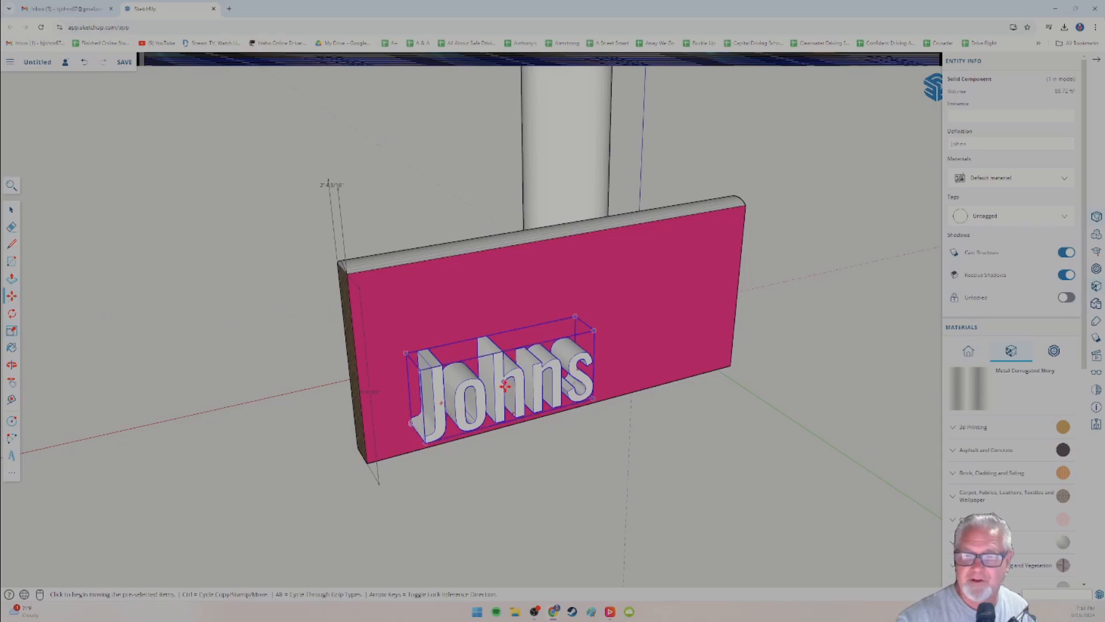
pyautogui.moveTo(505, 386); pyautogui.dragTo(568, 351)
pyautogui.moveTo(661, 400); pyautogui.dragTo(543, 338, button='middle')
pyautogui.moveTo(529, 425); pyautogui.dragTo(492, 374, button='middle')
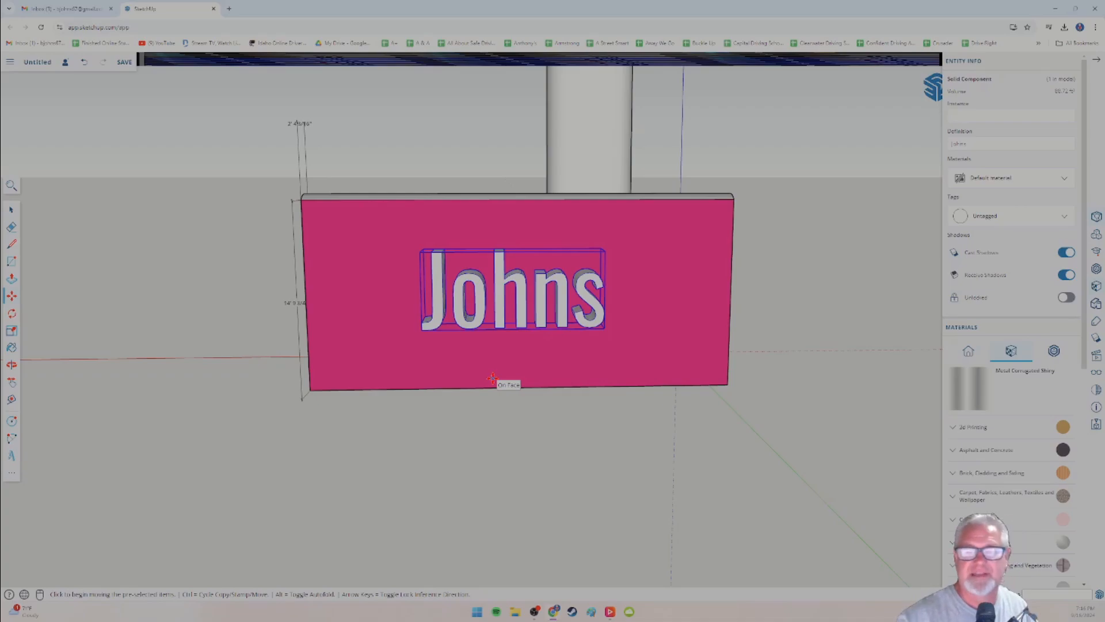
pyautogui.moveTo(492, 378); pyautogui.dragTo(583, 326, button='middle')
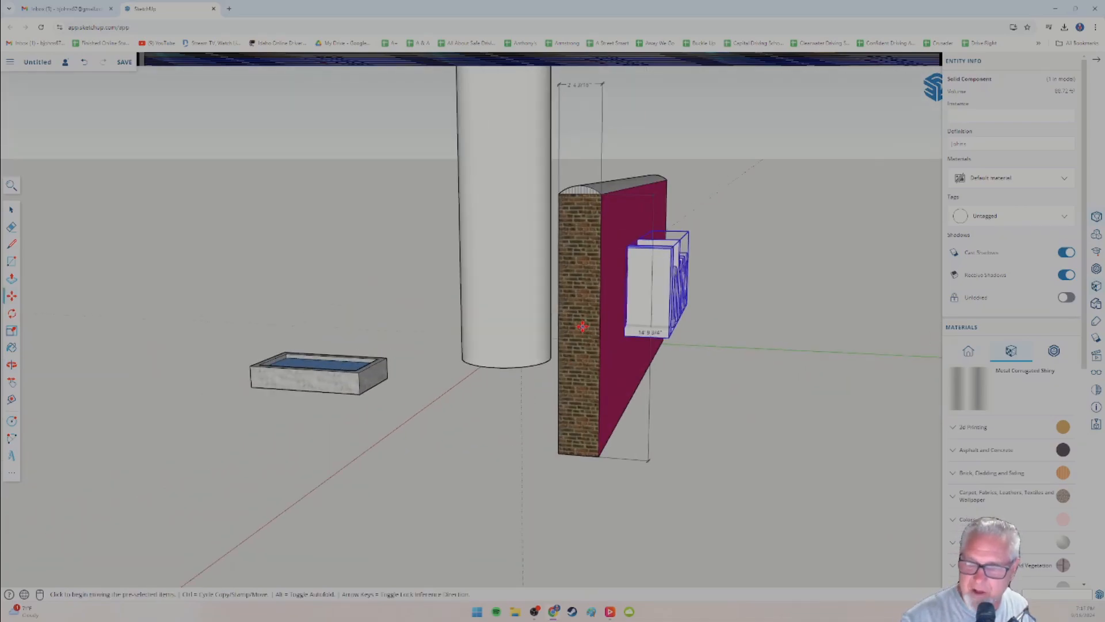
pyautogui.scroll(4, 582, 326)
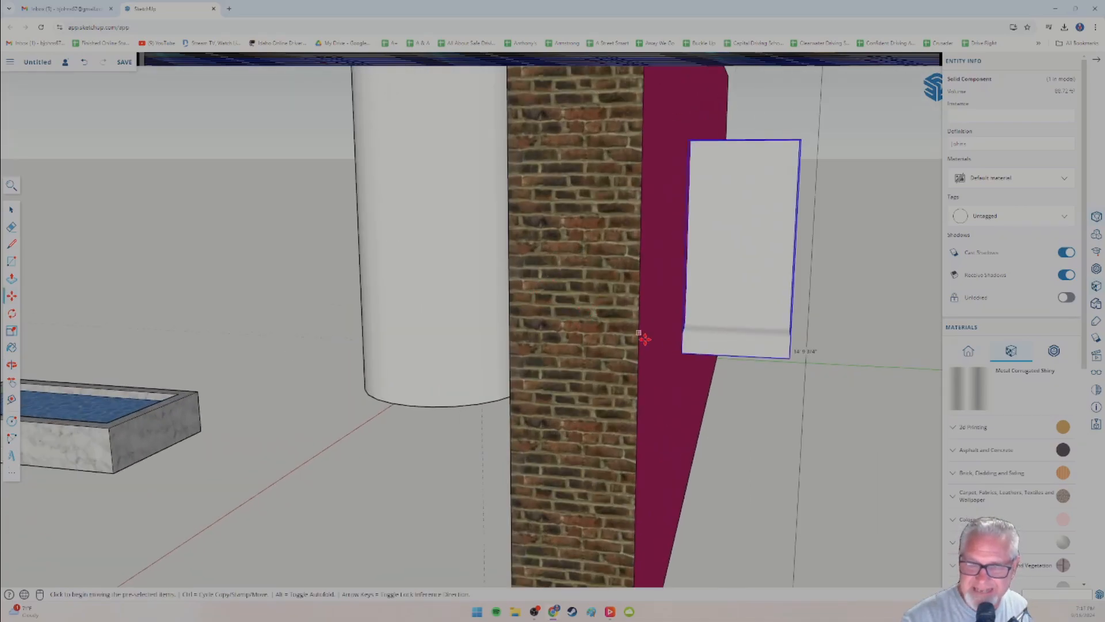
pyautogui.moveTo(645, 340); pyautogui.dragTo(530, 400, button='middle')
pyautogui.scroll(-5, 489, 354)
pyautogui.press('m')
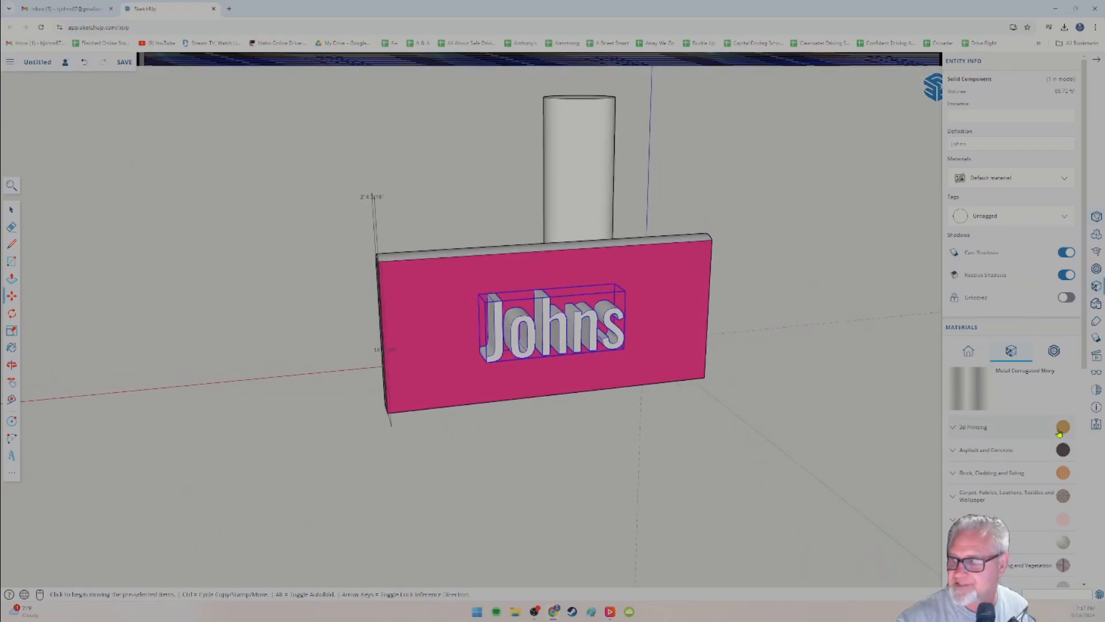
# Paint the 3D text with the pale yellow material from the Wood collection.
pyautogui.click(958, 475)
pyautogui.click(953, 476)
pyautogui.scroll(-6, 954, 472)
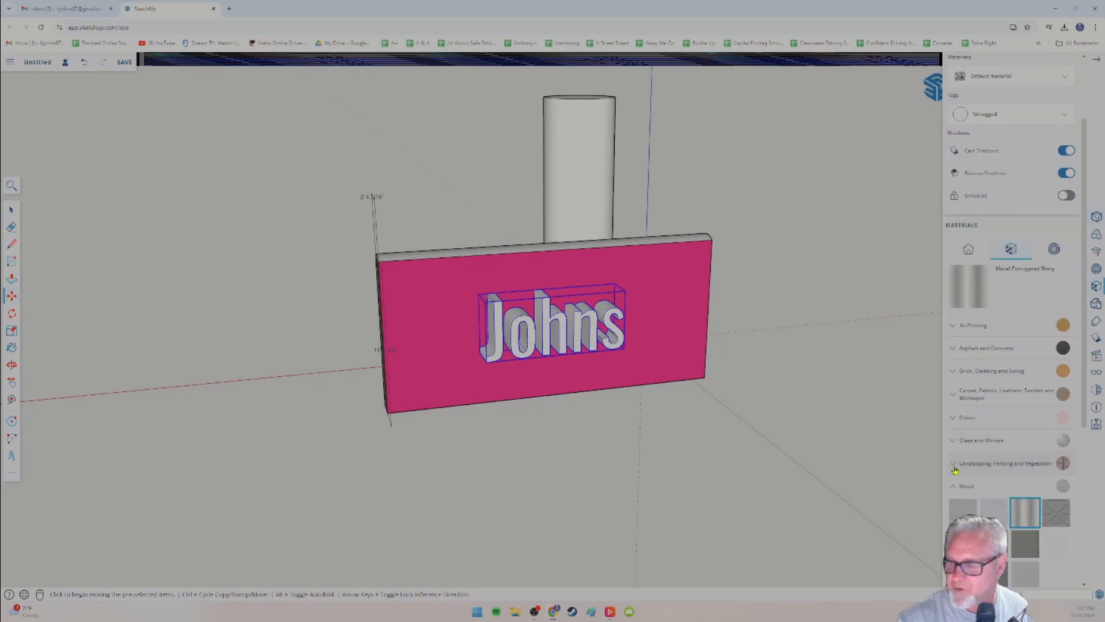
pyautogui.scroll(6, 956, 471)
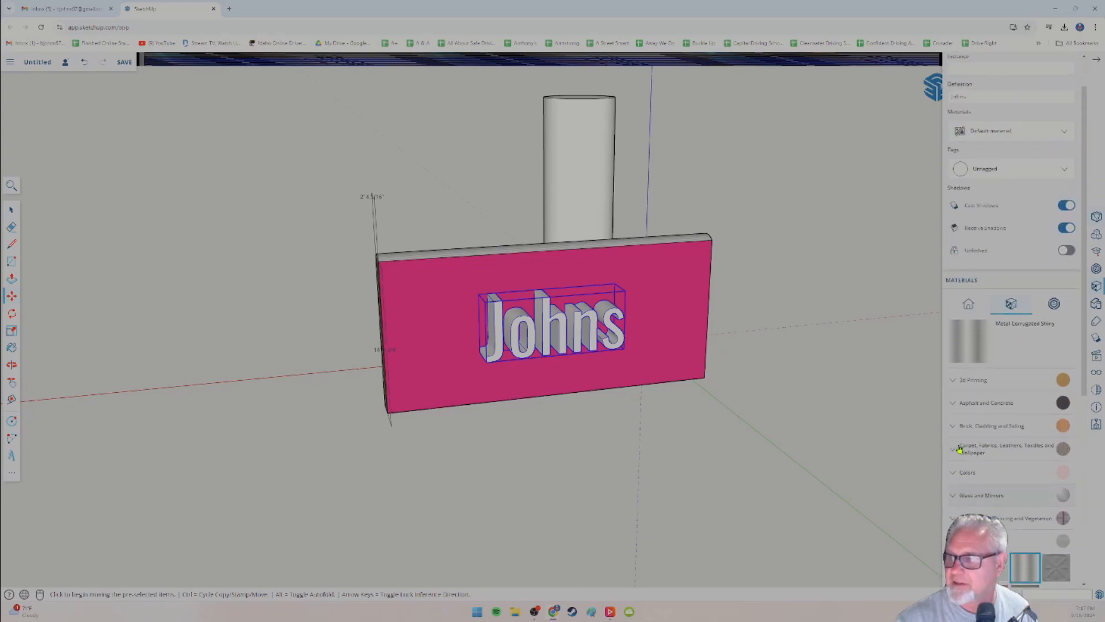
pyautogui.scroll(-6, 958, 449)
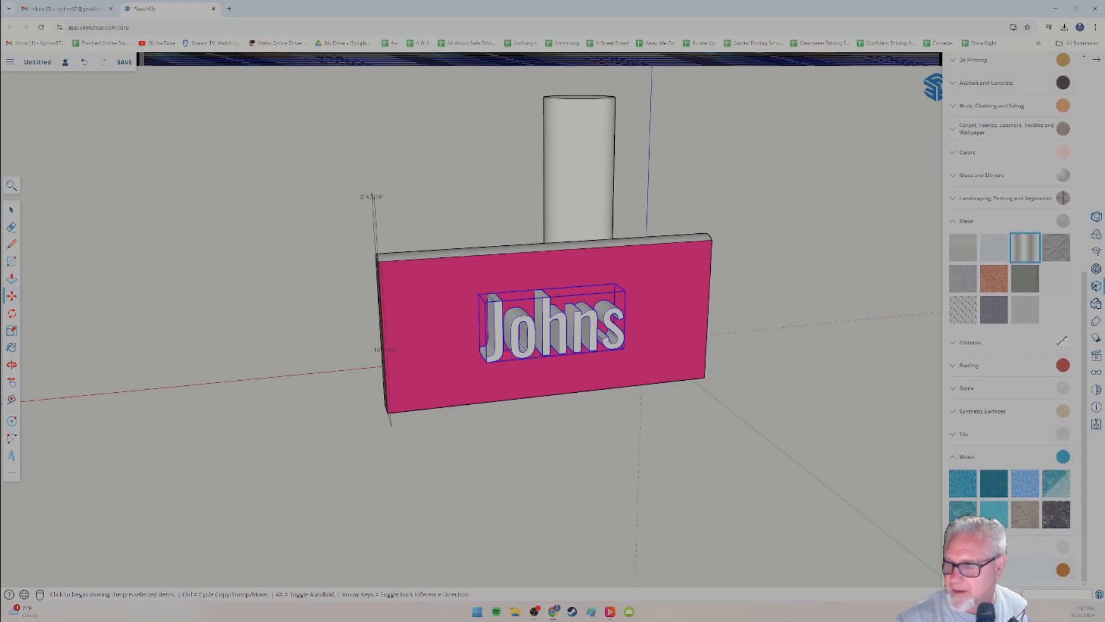
pyautogui.scroll(-2, 1032, 554)
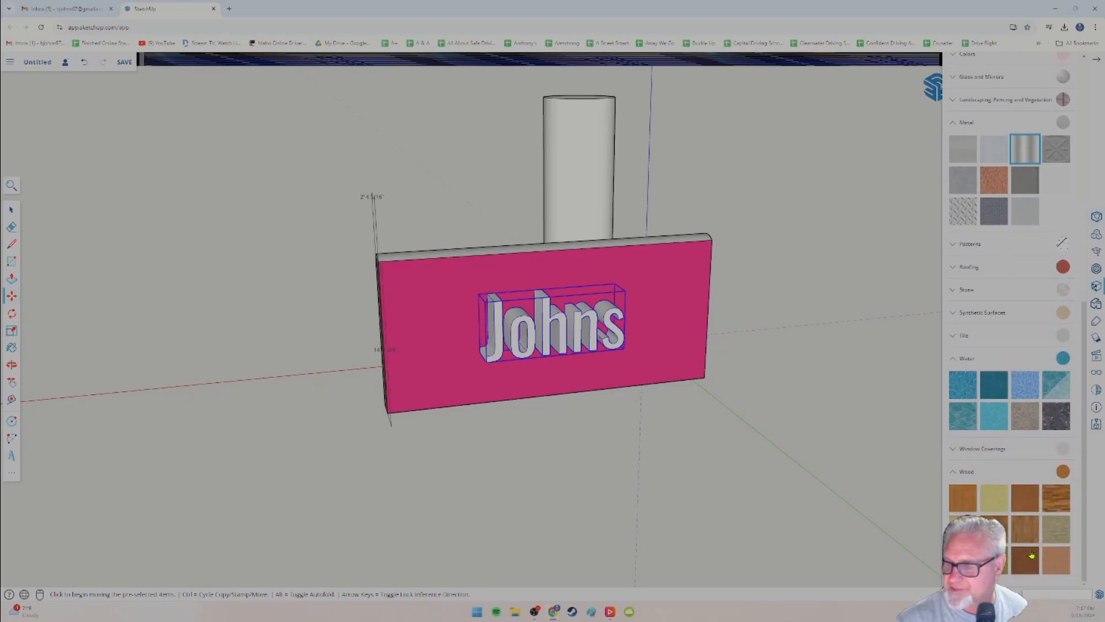
pyautogui.click(995, 498)
pyautogui.click(583, 324)
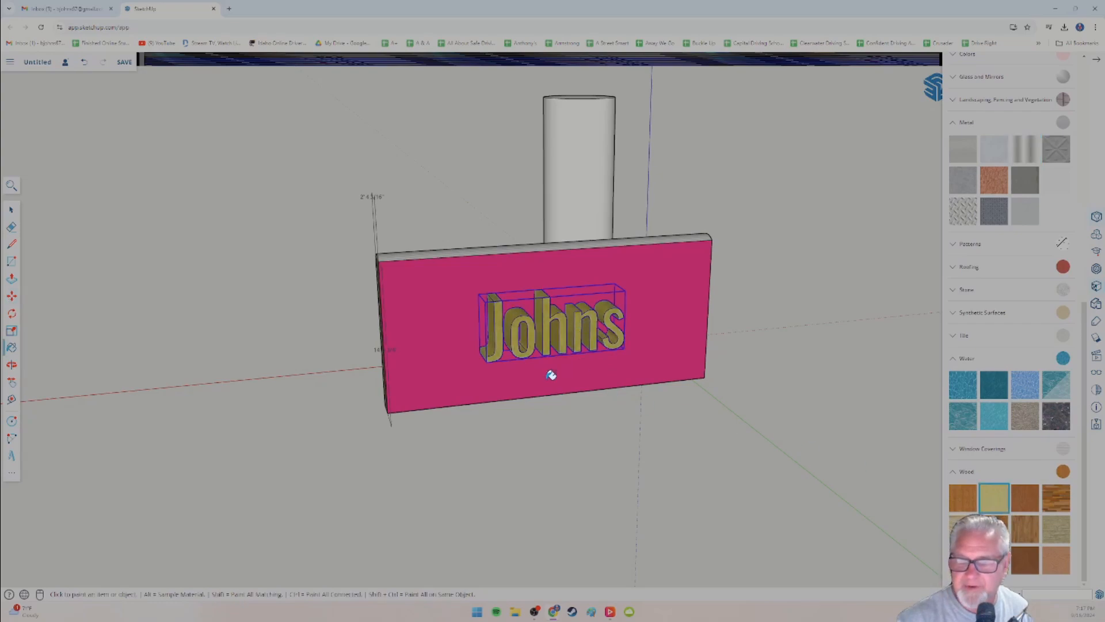
pyautogui.moveTo(479, 402)
pyautogui.mouseDown(button='middle')
pyautogui.moveTo(526, 403)
pyautogui.moveTo(464, 415)
pyautogui.moveTo(475, 408)
pyautogui.mouseUp(button='middle')
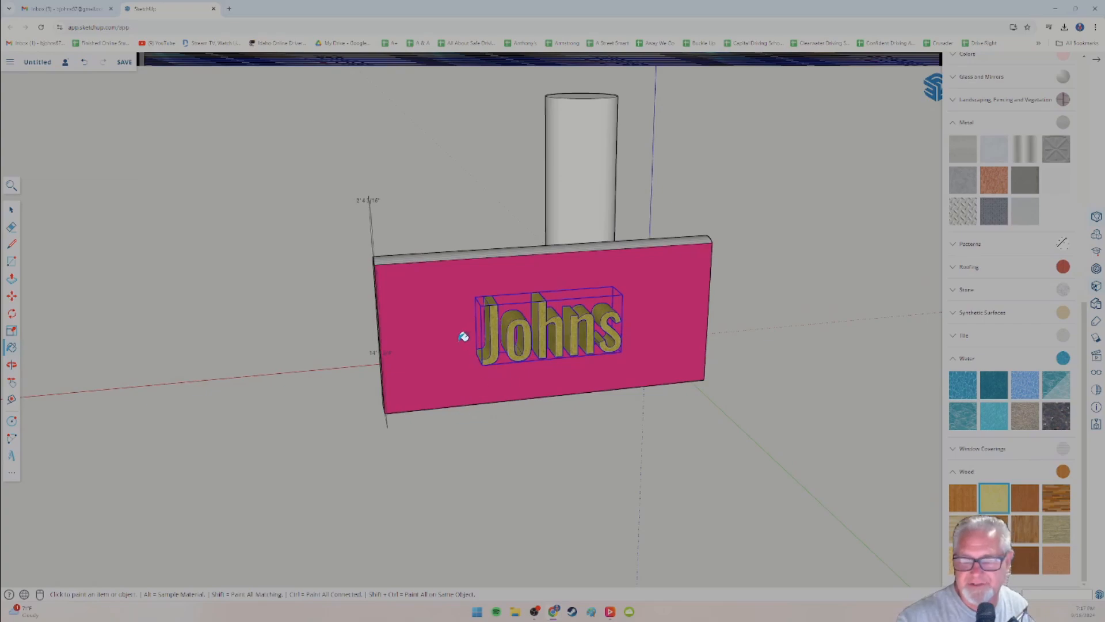
pyautogui.moveTo(479, 342); pyautogui.dragTo(528, 334, button='middle')
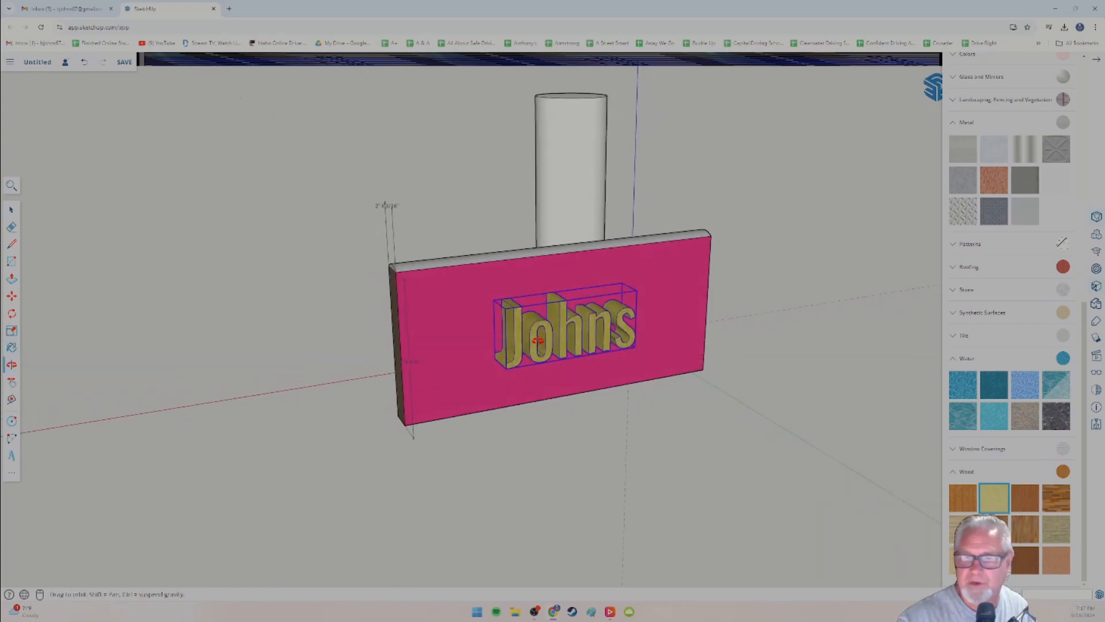
pyautogui.scroll(-3, 344, 341)
pyautogui.moveTo(215, 334)
pyautogui.mouseDown(button='middle')
pyautogui.moveTo(423, 318)
pyautogui.moveTo(437, 348)
pyautogui.moveTo(380, 363)
pyautogui.moveTo(412, 340)
pyautogui.moveTo(242, 343)
pyautogui.mouseUp(button='middle')
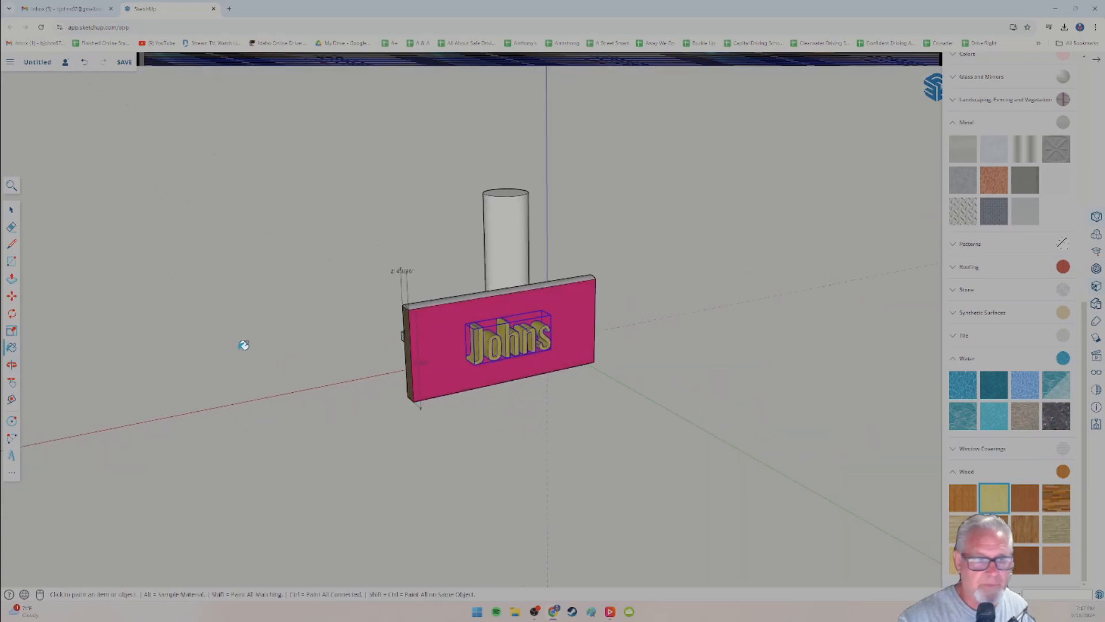
# Draw a closed Freehand outline on the ground near the slab's brick end, undo it, and draw a larger, smoother one there.
pyautogui.click(11, 476)
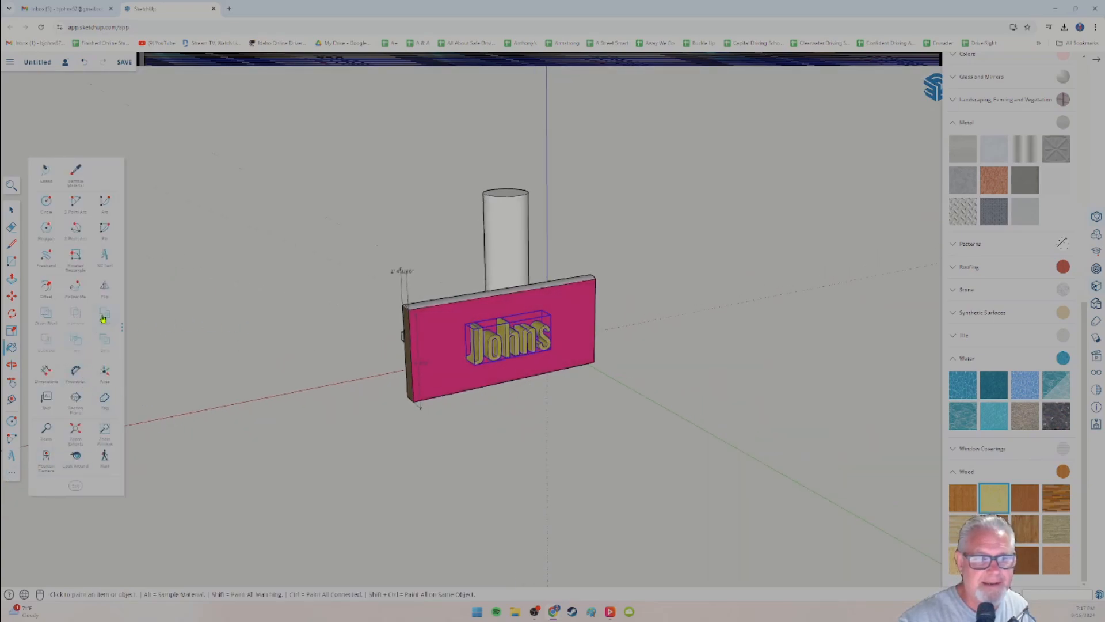
pyautogui.click(46, 257)
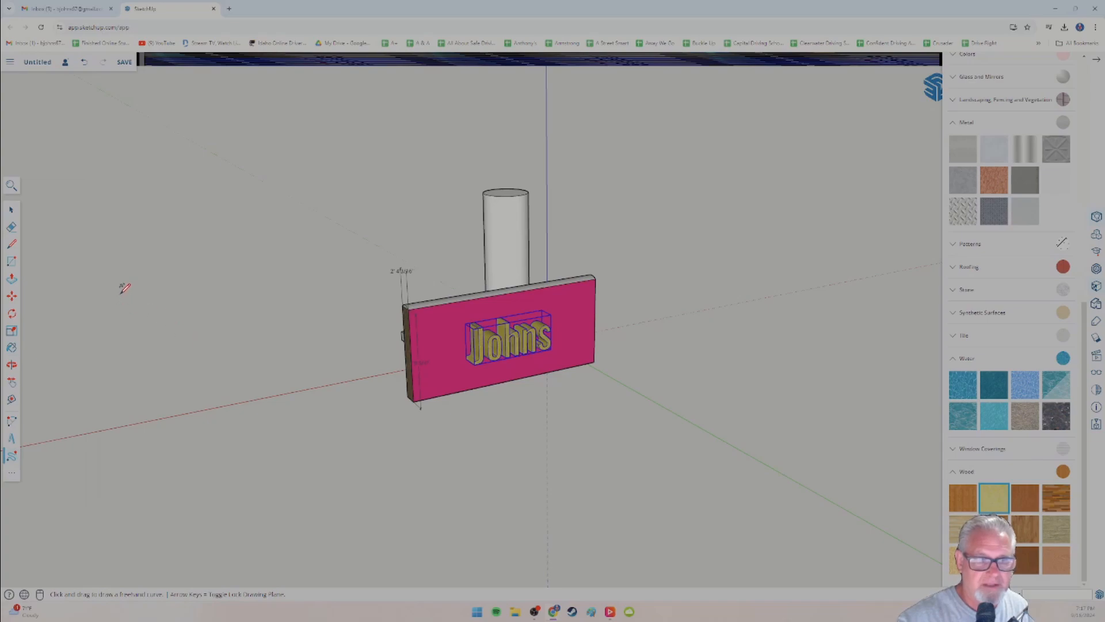
pyautogui.moveTo(187, 346); pyautogui.dragTo(392, 397, button='middle')
pyautogui.moveTo(223, 388)
pyautogui.mouseDown(button='middle')
pyautogui.moveTo(406, 421)
pyautogui.moveTo(616, 438)
pyautogui.moveTo(569, 438)
pyautogui.moveTo(648, 474)
pyautogui.moveTo(517, 471)
pyautogui.moveTo(581, 464)
pyautogui.moveTo(491, 441)
pyautogui.moveTo(486, 453)
pyautogui.moveTo(511, 483)
pyautogui.moveTo(507, 469)
pyautogui.moveTo(444, 463)
pyautogui.moveTo(495, 449)
pyautogui.moveTo(483, 486)
pyautogui.moveTo(486, 468)
pyautogui.moveTo(538, 464)
pyautogui.moveTo(612, 403)
pyautogui.moveTo(596, 412)
pyautogui.moveTo(572, 402)
pyautogui.moveTo(630, 452)
pyautogui.moveTo(560, 437)
pyautogui.moveTo(559, 380)
pyautogui.moveTo(503, 382)
pyautogui.mouseUp(button='middle')
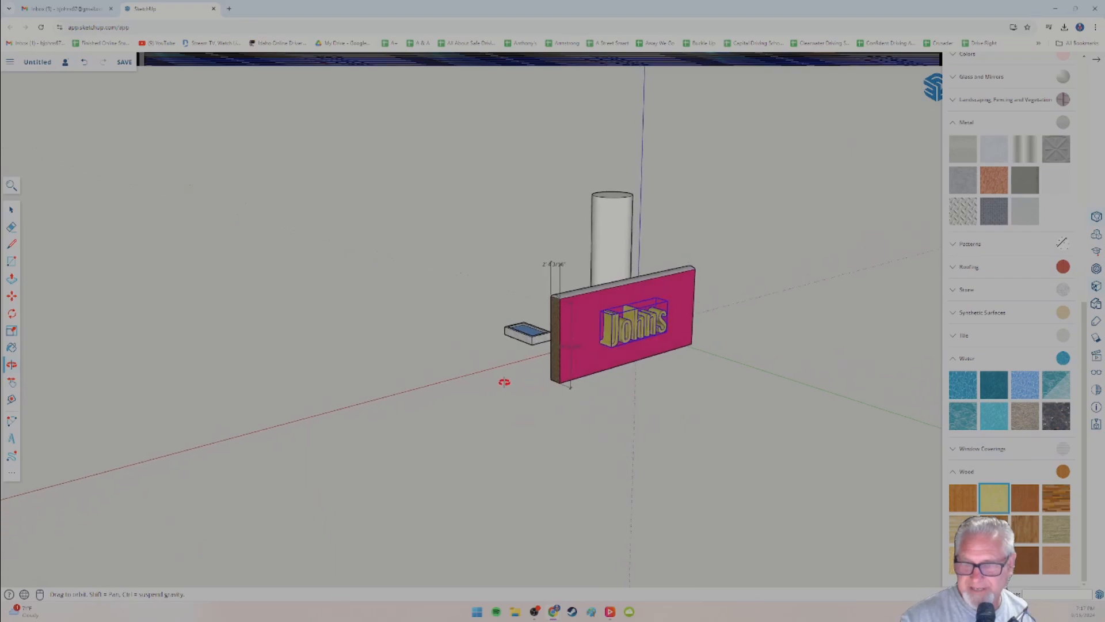
pyautogui.moveTo(631, 332); pyautogui.dragTo(590, 335, button='middle')
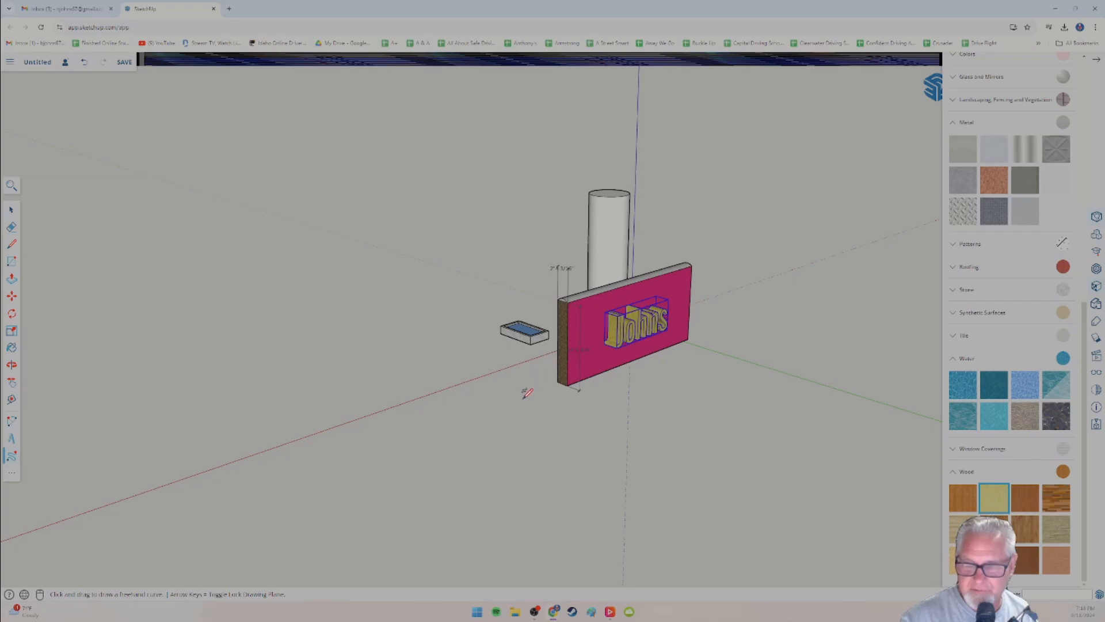
pyautogui.scroll(5, 527, 393)
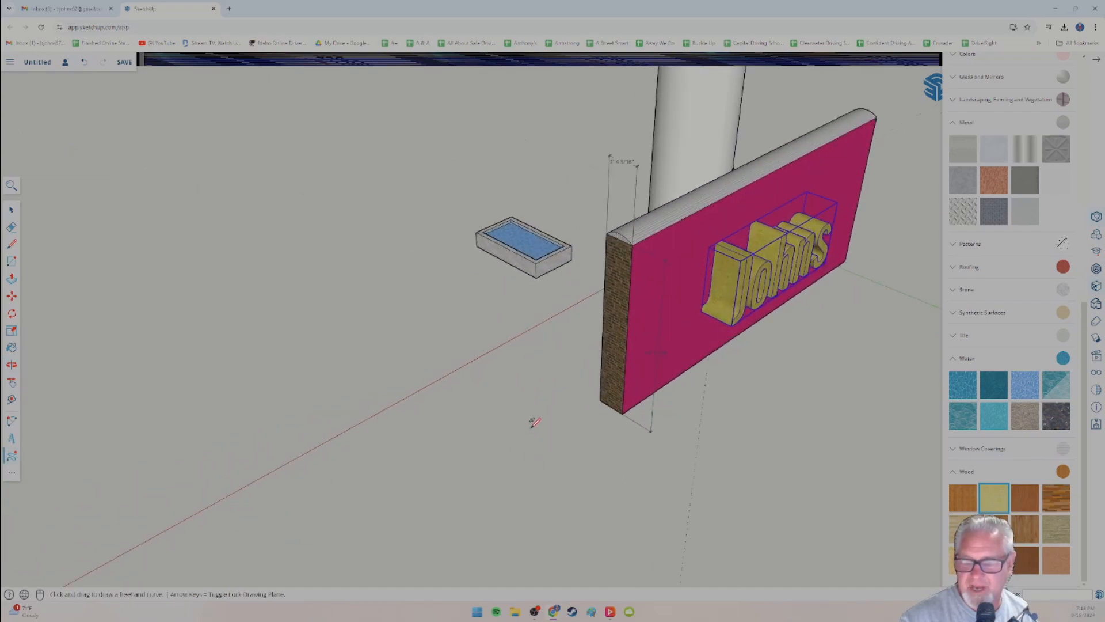
pyautogui.moveTo(536, 411)
pyautogui.mouseDown()
pyautogui.moveTo(511, 403)
pyautogui.moveTo(499, 381)
pyautogui.moveTo(527, 358)
pyautogui.moveTo(554, 364)
pyautogui.moveTo(577, 401)
pyautogui.moveTo(573, 424)
pyautogui.moveTo(543, 426)
pyautogui.moveTo(537, 411)
pyautogui.mouseUp()
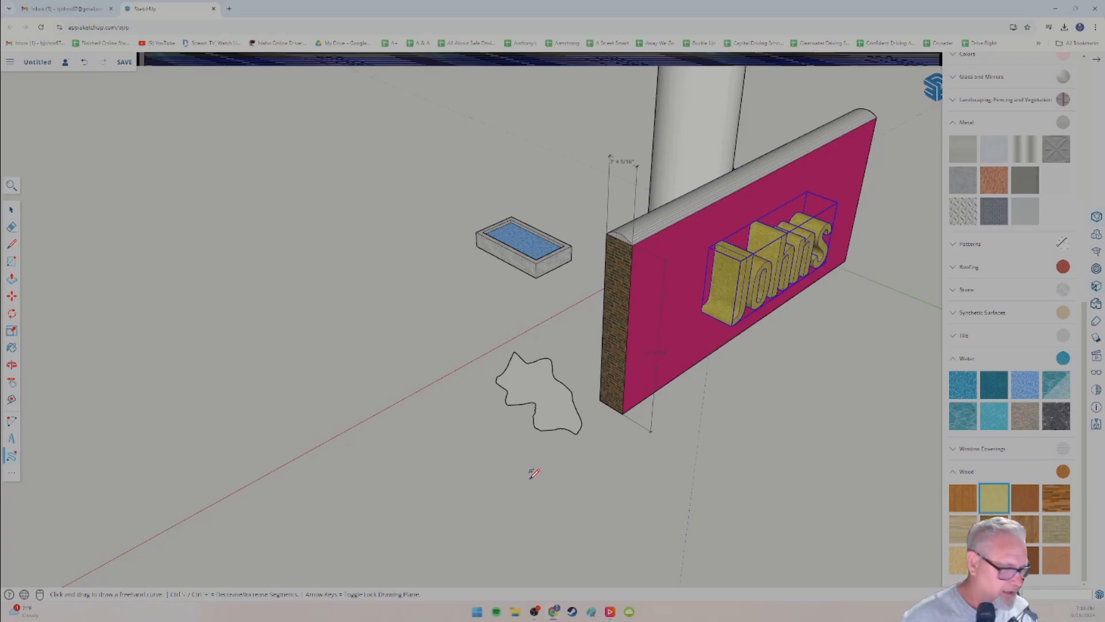
pyautogui.hotkey('ctrl', 'z')
pyautogui.moveTo(546, 427)
pyautogui.mouseDown()
pyautogui.moveTo(482, 413)
pyautogui.moveTo(517, 348)
pyautogui.moveTo(567, 396)
pyautogui.moveTo(578, 472)
pyautogui.moveTo(545, 426)
pyautogui.mouseUp()
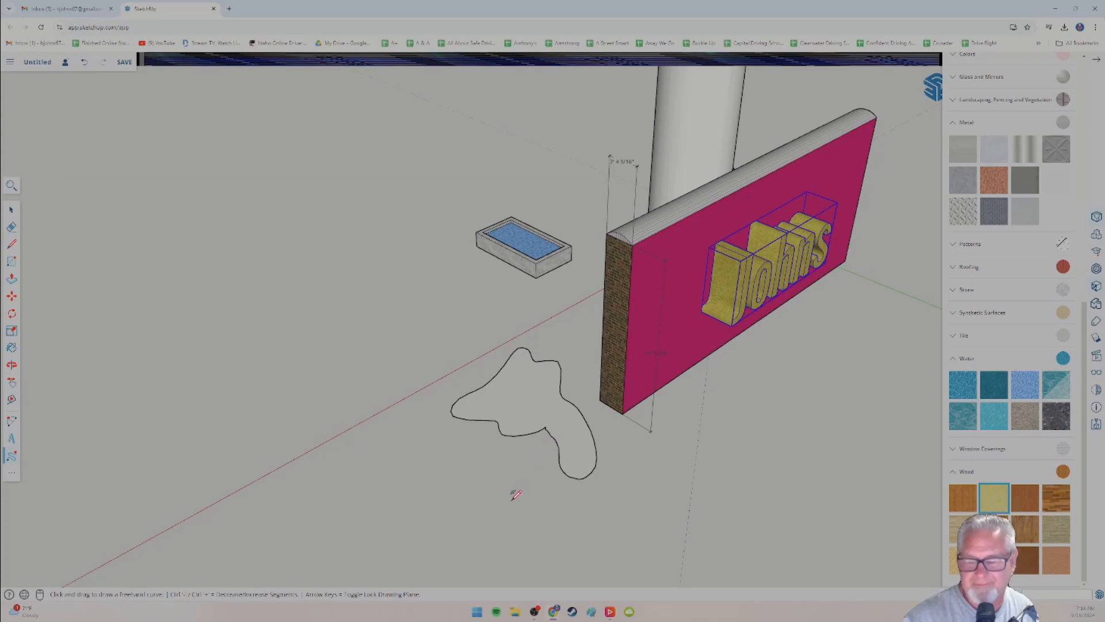
# Push/Pull the freehand face upward into a solid a little under half the slab's height.
pyautogui.moveTo(516, 491)
pyautogui.mouseDown(button='middle')
pyautogui.moveTo(552, 447)
pyautogui.moveTo(666, 395)
pyautogui.moveTo(576, 449)
pyautogui.moveTo(535, 459)
pyautogui.mouseUp(button='middle')
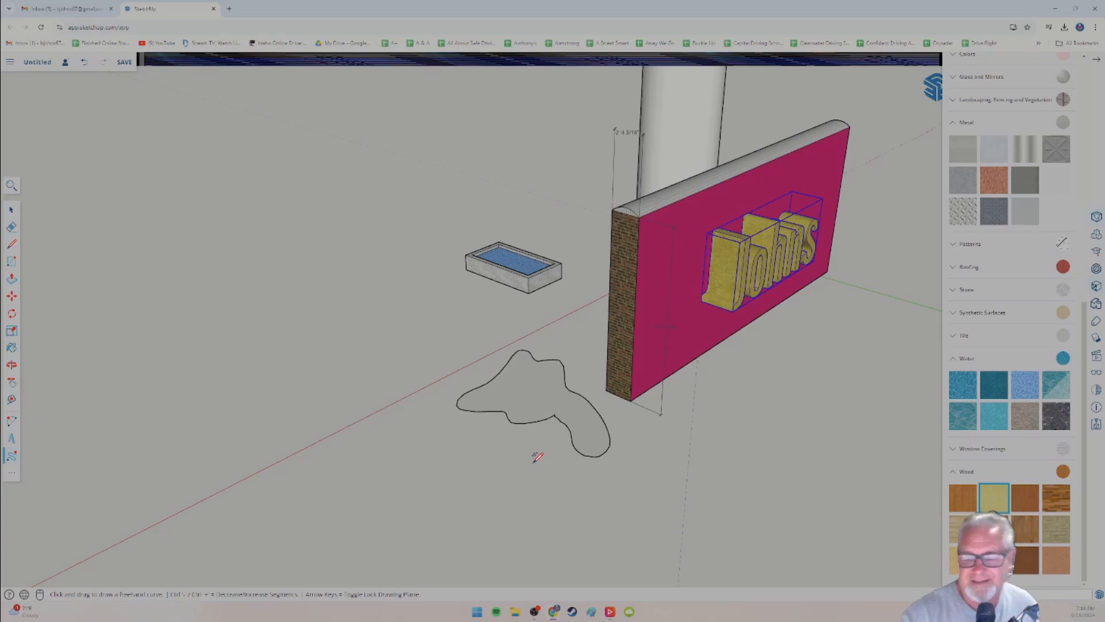
pyautogui.moveTo(486, 444)
pyautogui.mouseDown(button='middle')
pyautogui.moveTo(680, 356)
pyautogui.moveTo(575, 429)
pyautogui.mouseUp(button='middle')
pyautogui.click(11, 278)
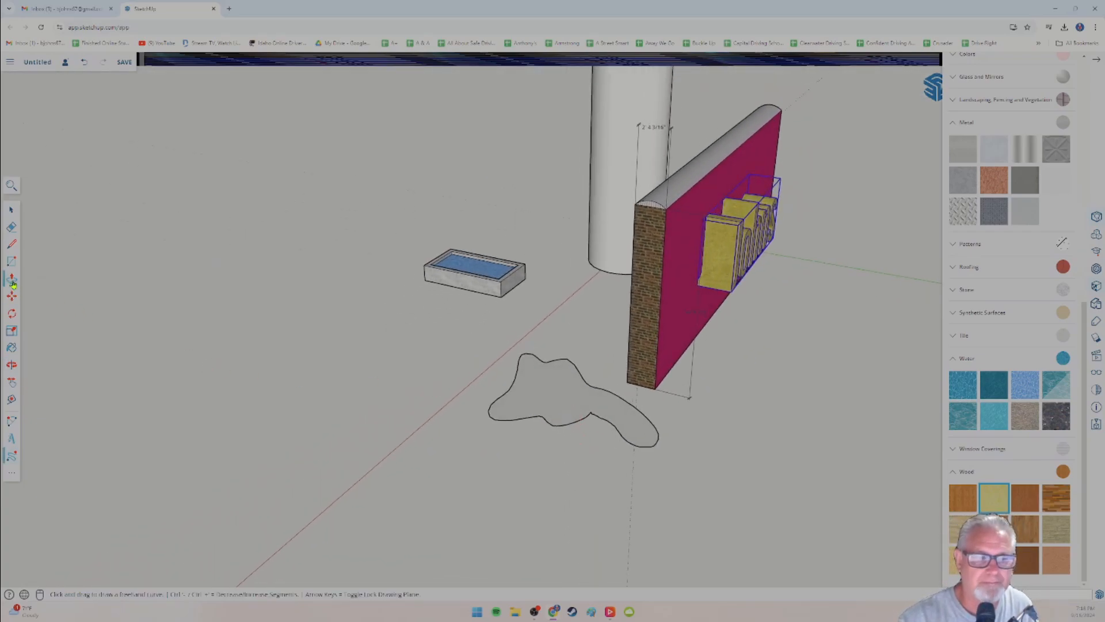
pyautogui.click(547, 399)
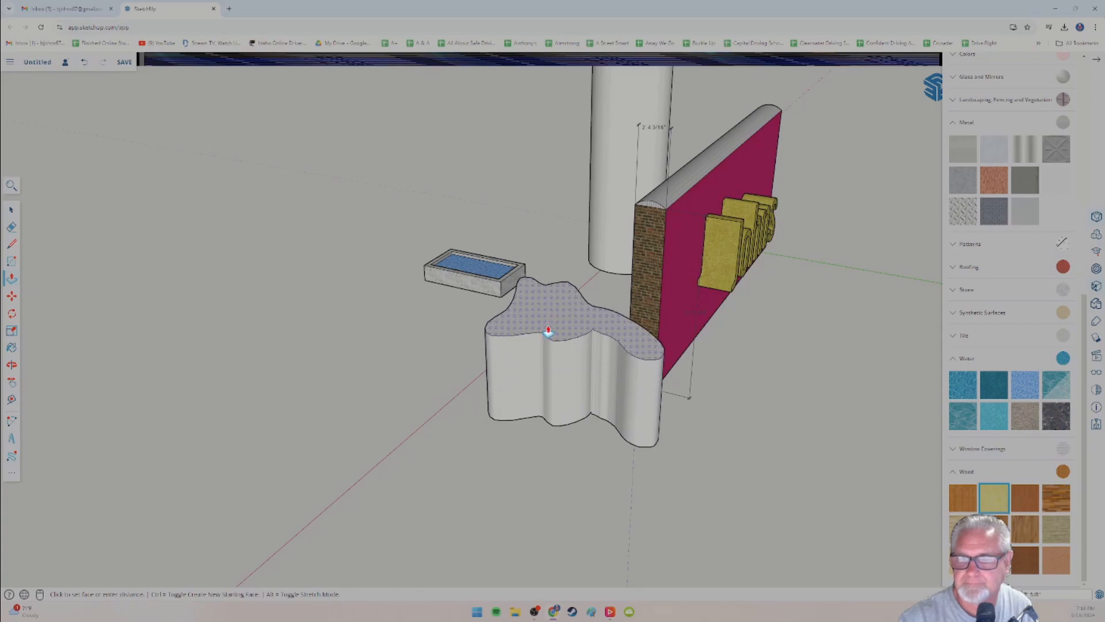
pyautogui.click(547, 320)
pyautogui.moveTo(668, 434)
pyautogui.mouseDown(button='middle')
pyautogui.moveTo(537, 361)
pyautogui.moveTo(632, 381)
pyautogui.moveTo(662, 425)
pyautogui.moveTo(565, 403)
pyautogui.moveTo(654, 446)
pyautogui.mouseUp(button='middle')
pyautogui.moveTo(508, 401); pyautogui.dragTo(602, 425, button='middle')
pyautogui.scroll(1, 659, 399)
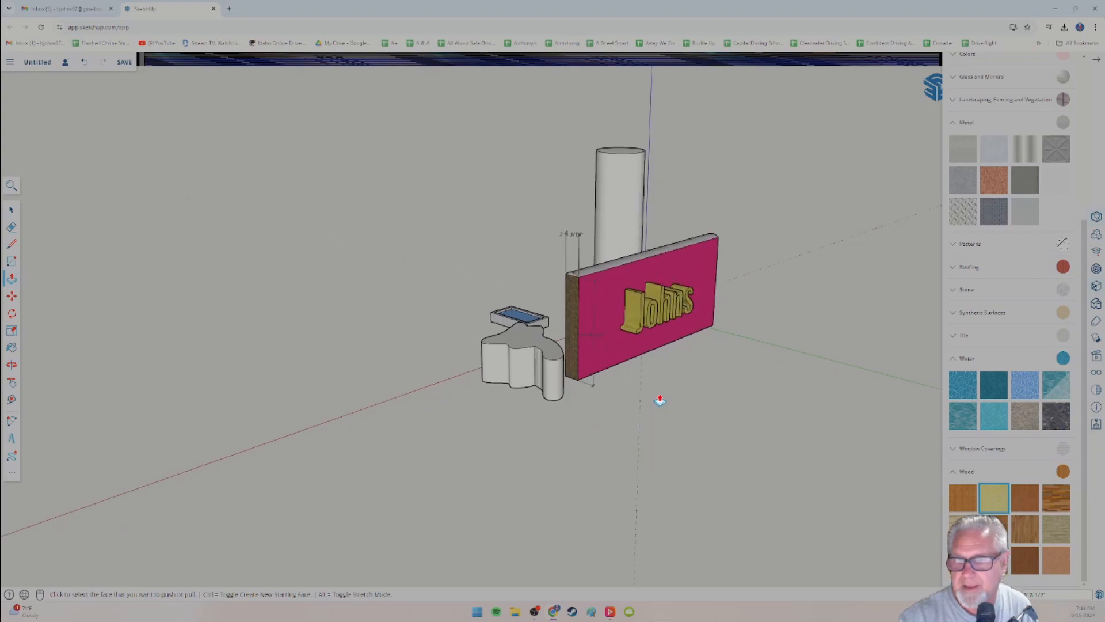
pyautogui.scroll(1, 621, 395)
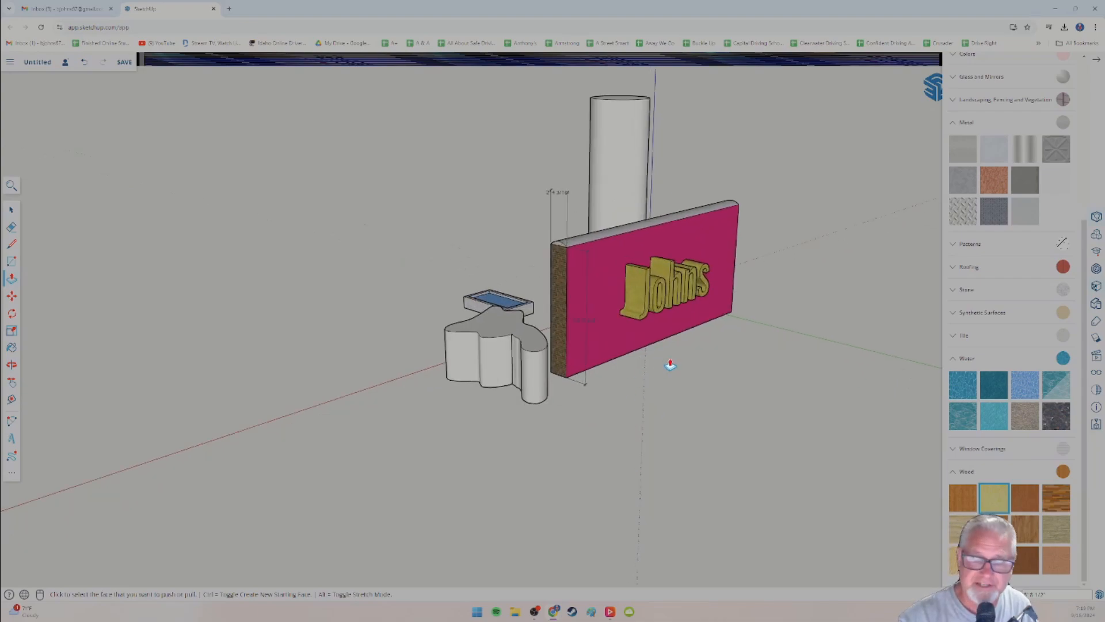